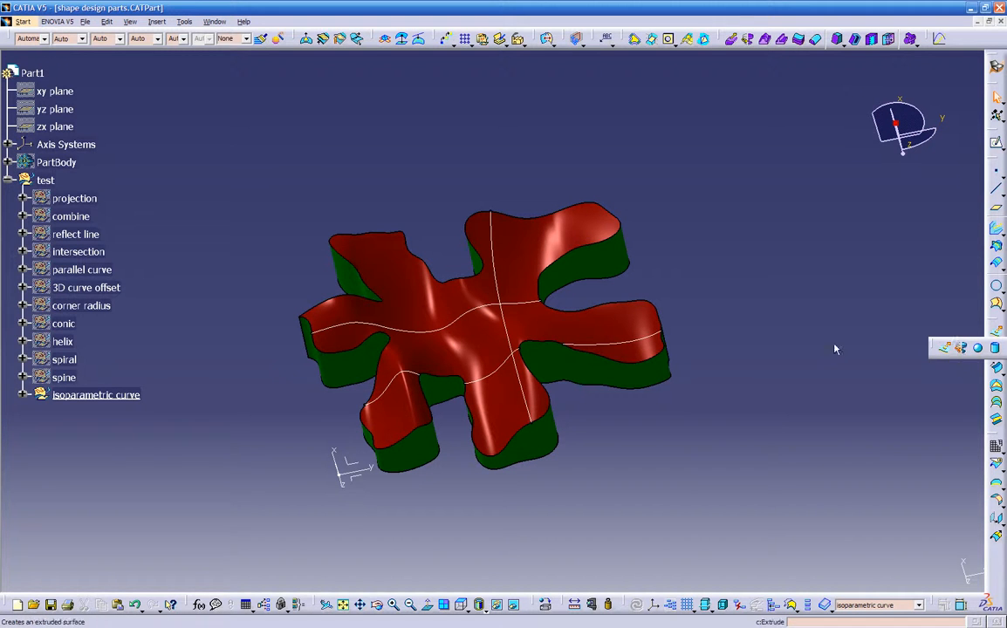
Hide the isoparametric curve geometrical set
{"action": "left_click", "coordinate": [86, 397]}
{"action": "right_click", "coordinate": [85, 397]}
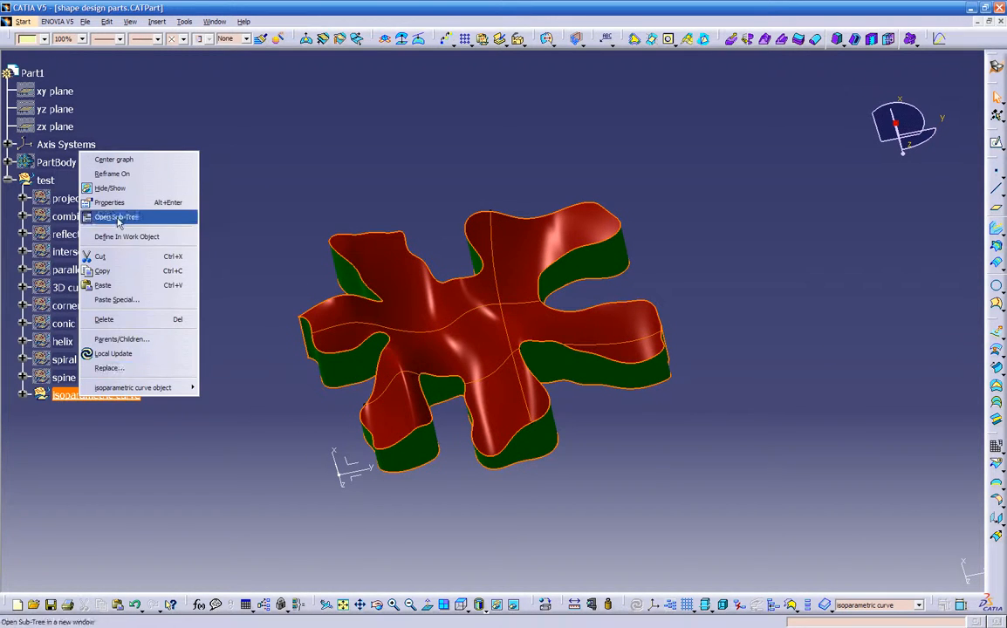
{"action": "left_click", "coordinate": [148, 186]}
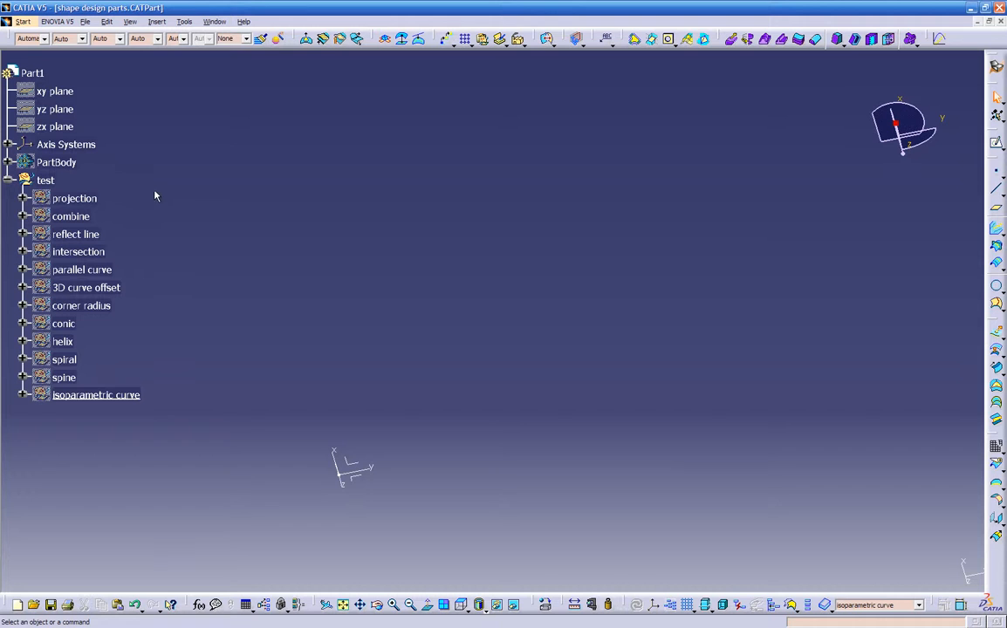
Insert a new geometrical set named revolve
{"action": "left_click", "coordinate": [155, 22]}
{"action": "left_click", "coordinate": [164, 81]}
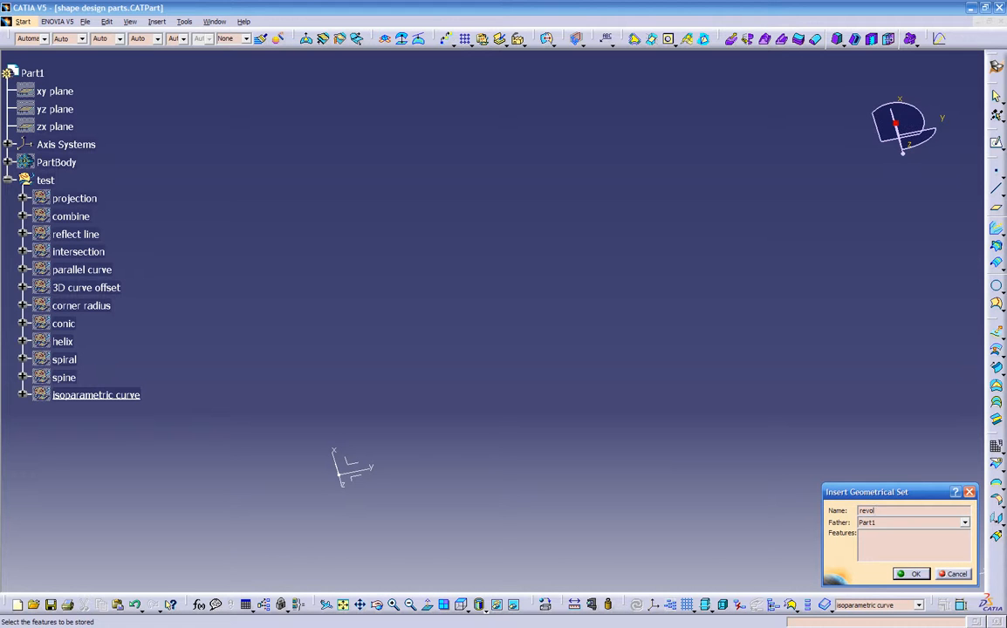
{"action": "key", "text": "Return"}
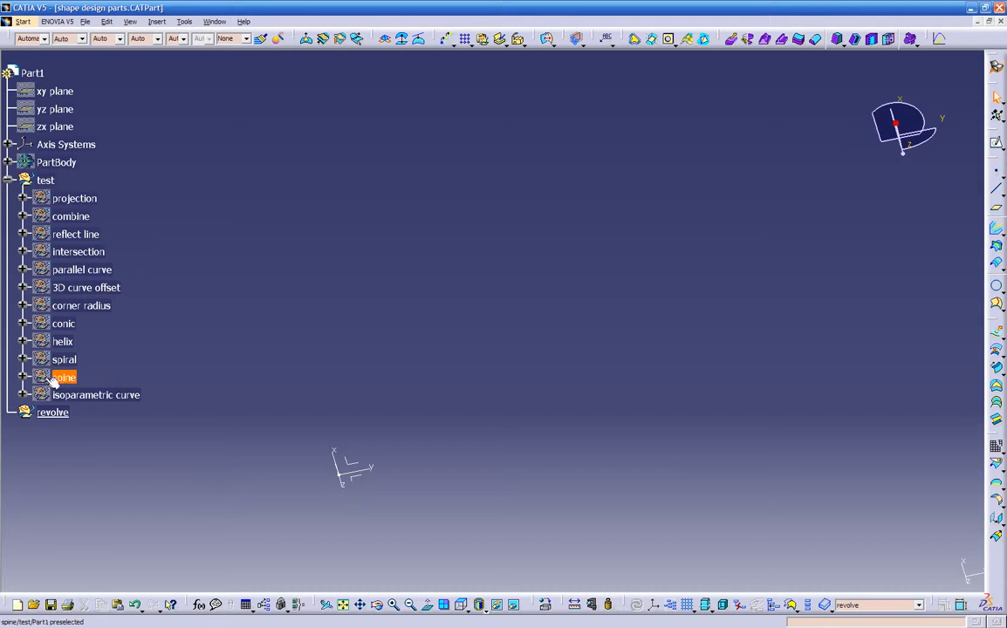
Move the revolve geometrical set into the test set, at the last position
{"action": "right_click", "coordinate": [56, 411]}
{"action": "mouse_move", "coordinate": [113, 397]}
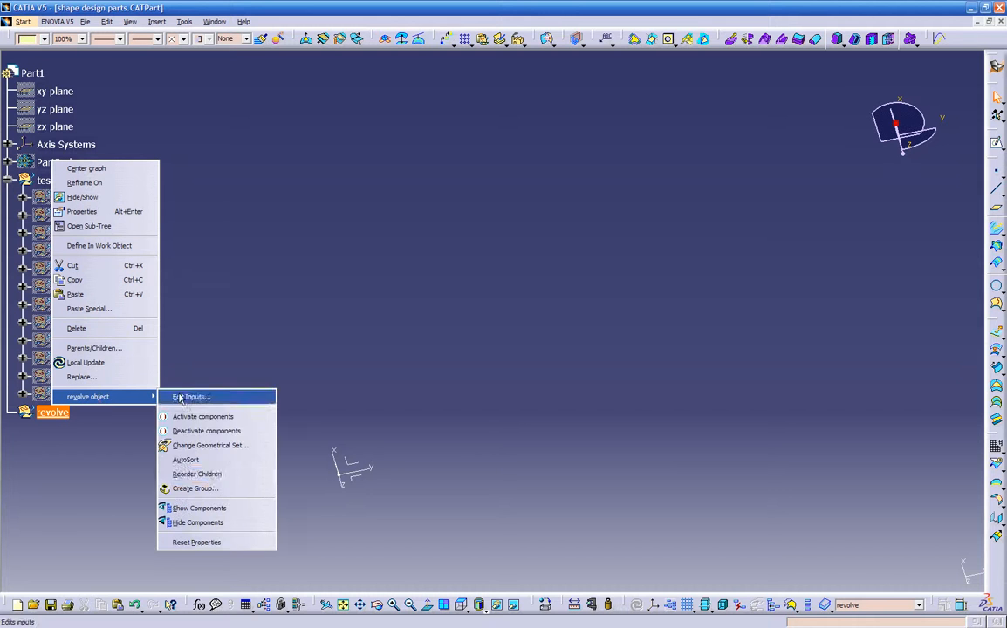
{"action": "left_click", "coordinate": [214, 445]}
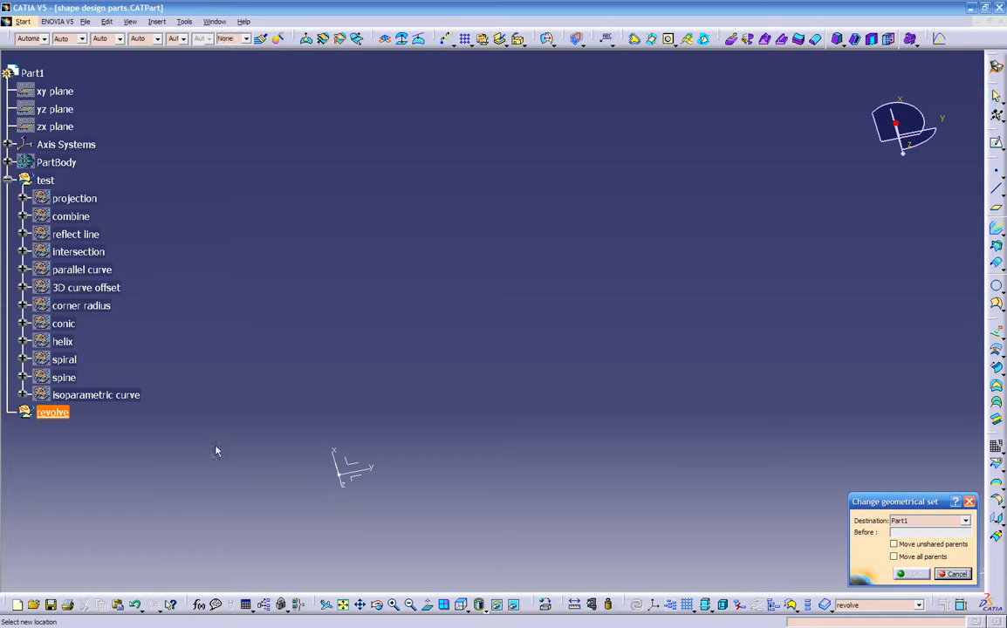
{"action": "left_click", "coordinate": [44, 180]}
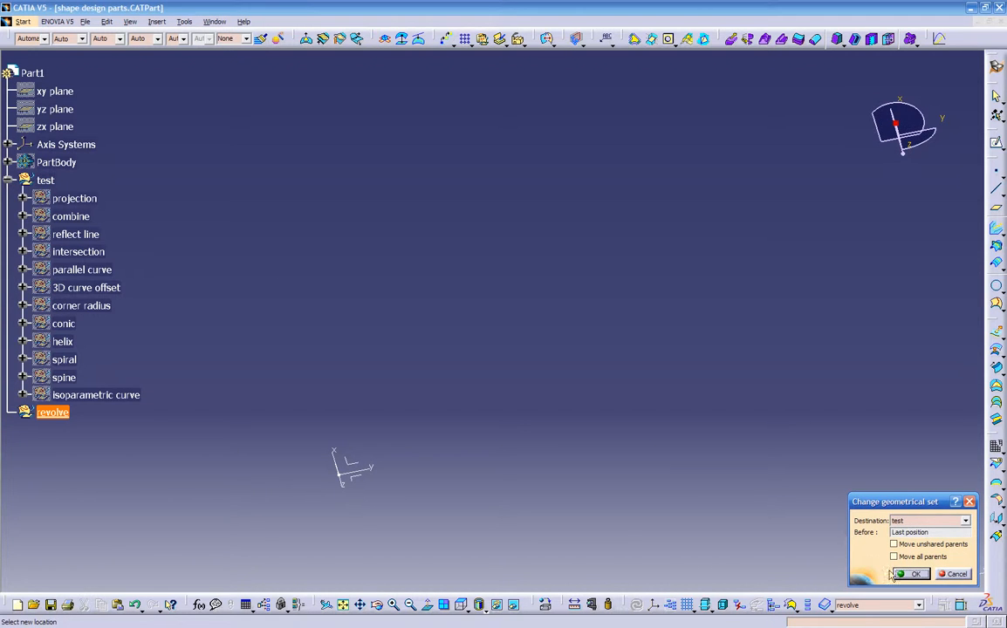
{"action": "left_click", "coordinate": [908, 574]}
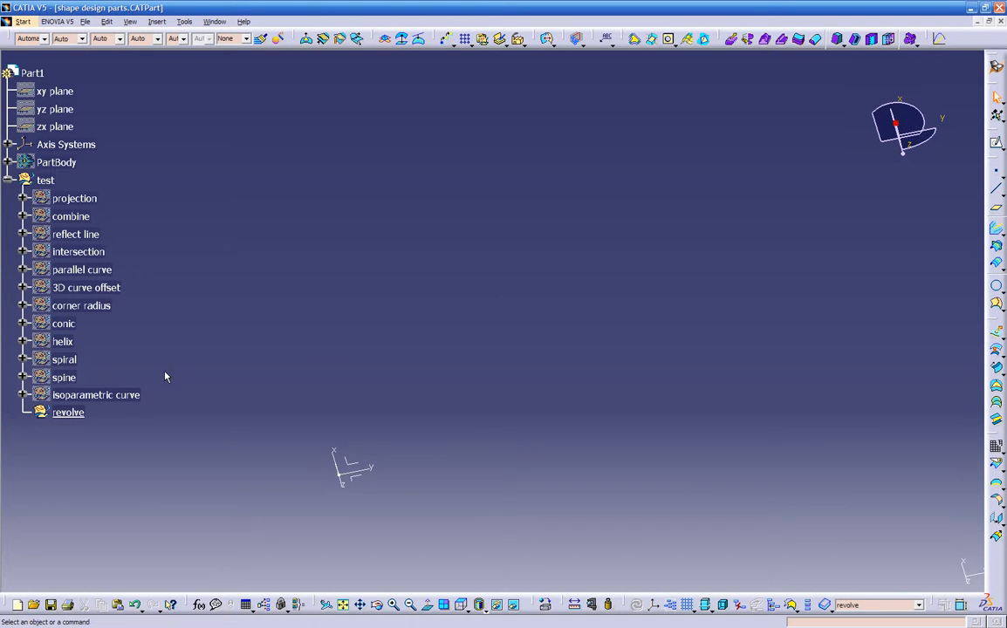
Open a sketch on the absolute axis system's XY plane and draw a slanted axis line beside the origin
{"action": "left_click", "coordinate": [350, 463]}
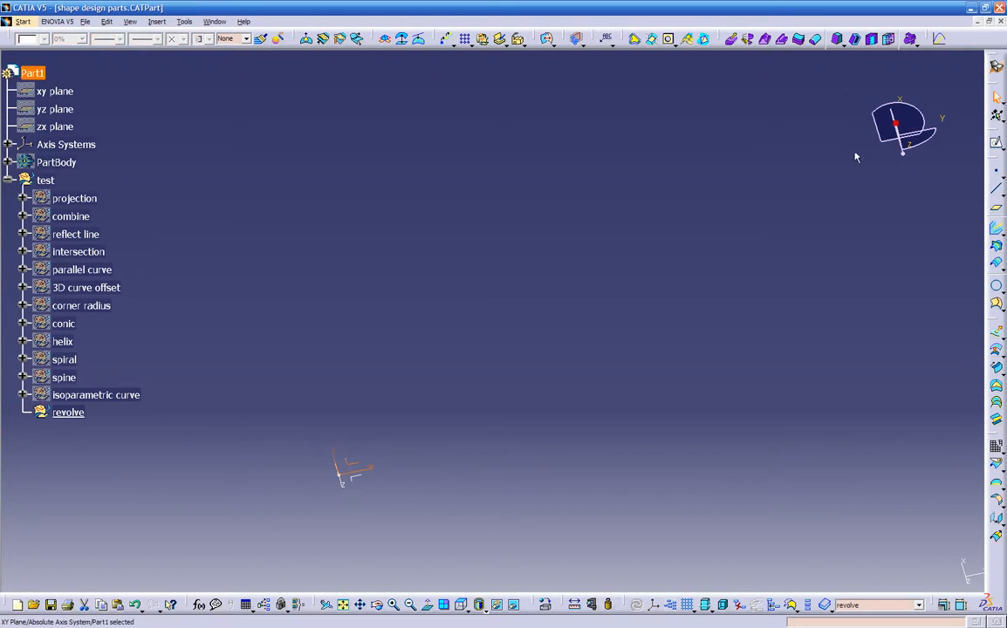
{"action": "left_click", "coordinate": [995, 142]}
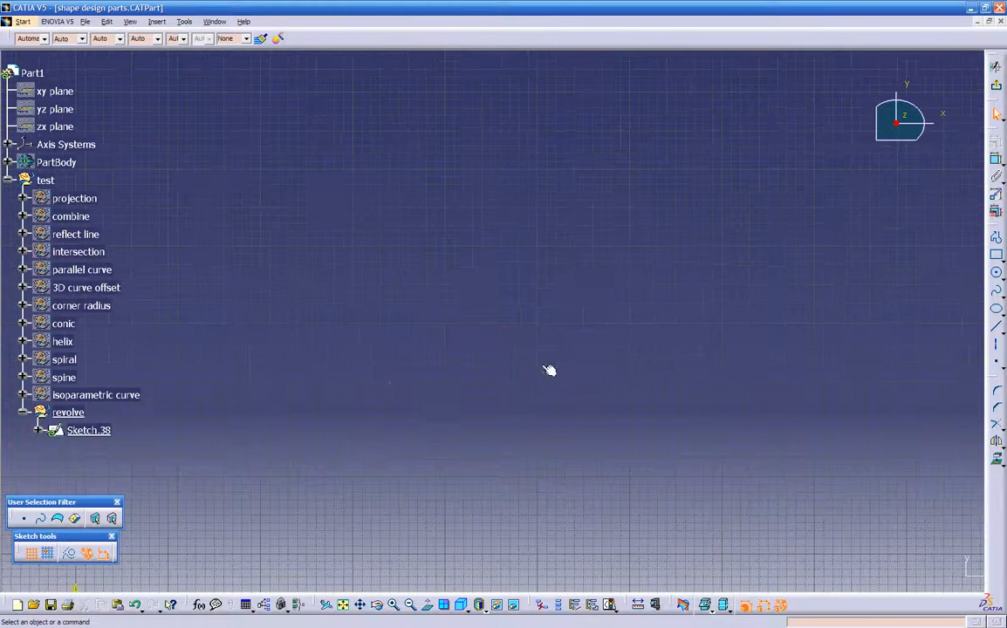
{"action": "middle_click_drag", "start_coordinate": [483, 419], "coordinate": [556, 313]}
{"action": "middle_click_drag", "start_coordinate": [462, 437], "coordinate": [674, 378]}
{"action": "middle_click_drag", "start_coordinate": [465, 492], "coordinate": [552, 410]}
{"action": "middle_click_drag", "start_coordinate": [378, 434], "coordinate": [620, 415]}
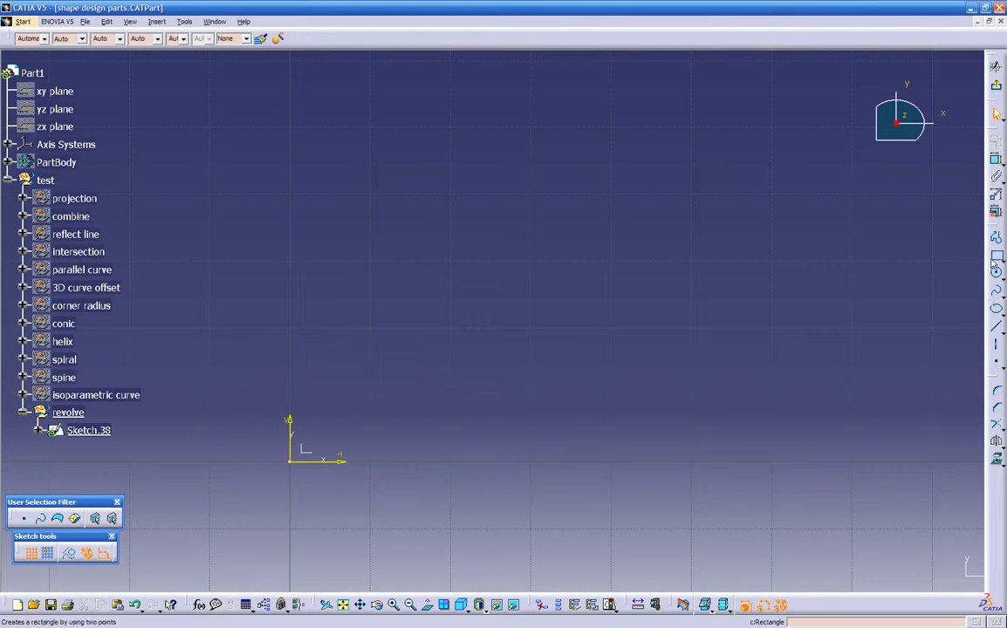
{"action": "left_click", "coordinate": [997, 312]}
{"action": "left_click", "coordinate": [572, 107]}
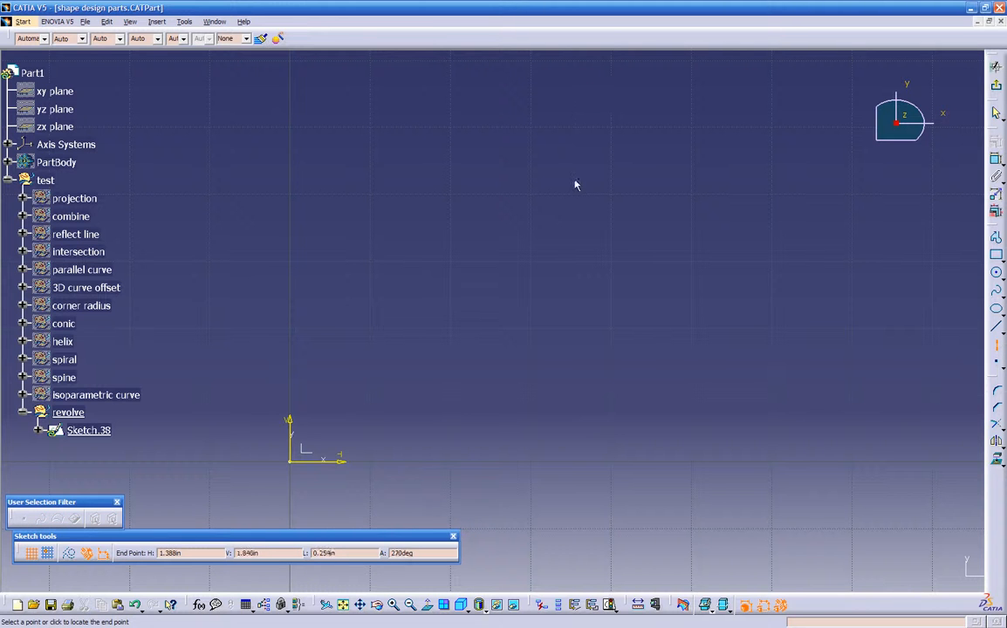
{"action": "left_click", "coordinate": [768, 480]}
{"action": "mouse_move", "coordinate": [807, 415]}
{"action": "middle_mouse_down"}
{"action": "mouse_move", "coordinate": [754, 462]}
{"action": "mouse_move", "coordinate": [667, 402]}
{"action": "middle_mouse_up"}
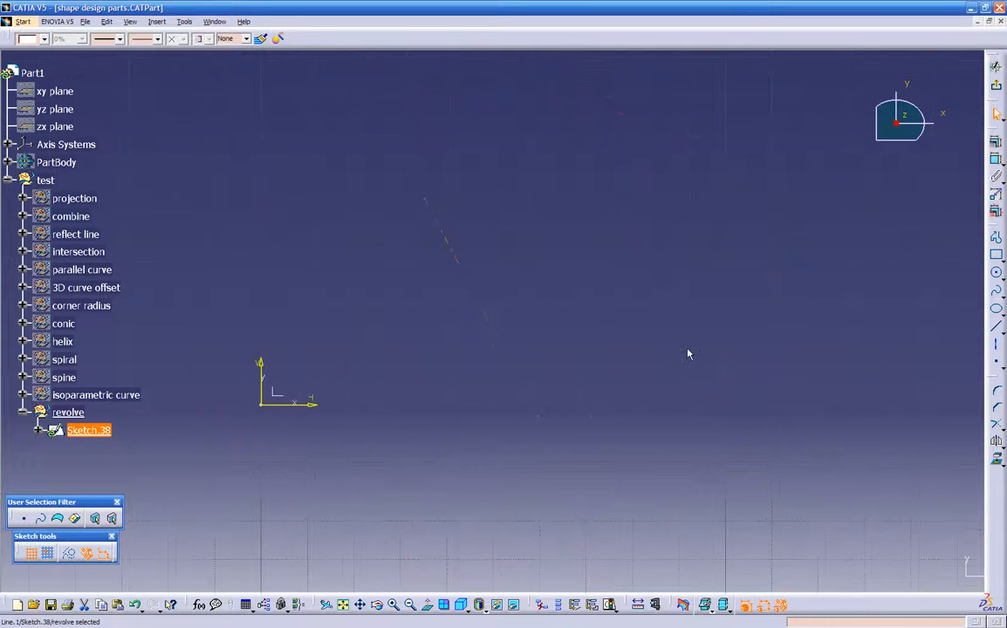
Sketch an open, wavy spline through six points on the side of the axis away from the origin, and exit the sketch
{"action": "left_click", "coordinate": [997, 294]}
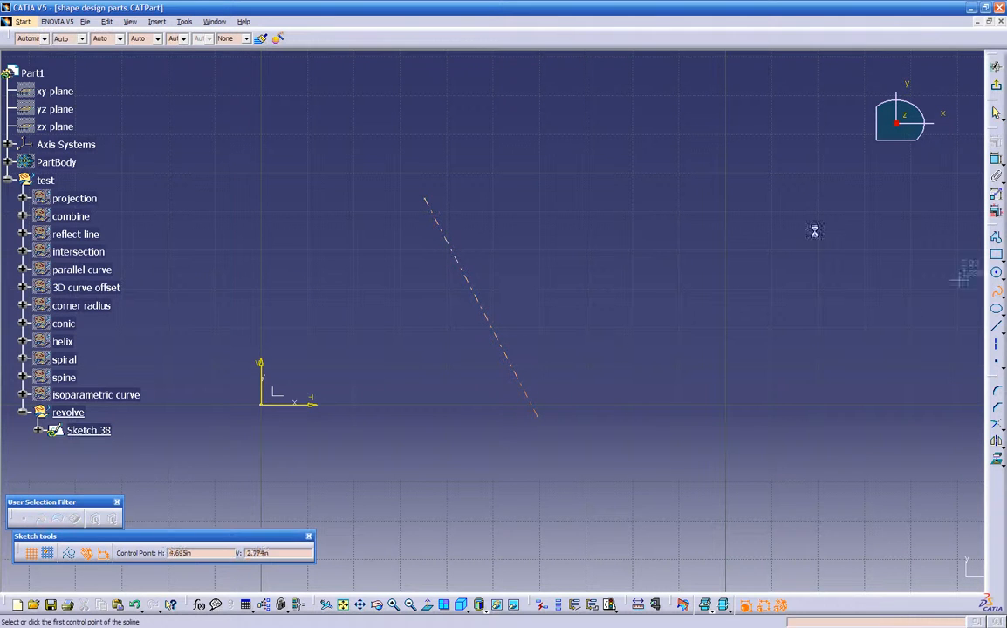
{"action": "left_click", "coordinate": [498, 192]}
{"action": "left_click", "coordinate": [534, 181]}
{"action": "left_click", "coordinate": [554, 216]}
{"action": "left_click", "coordinate": [561, 268]}
{"action": "left_click", "coordinate": [605, 279]}
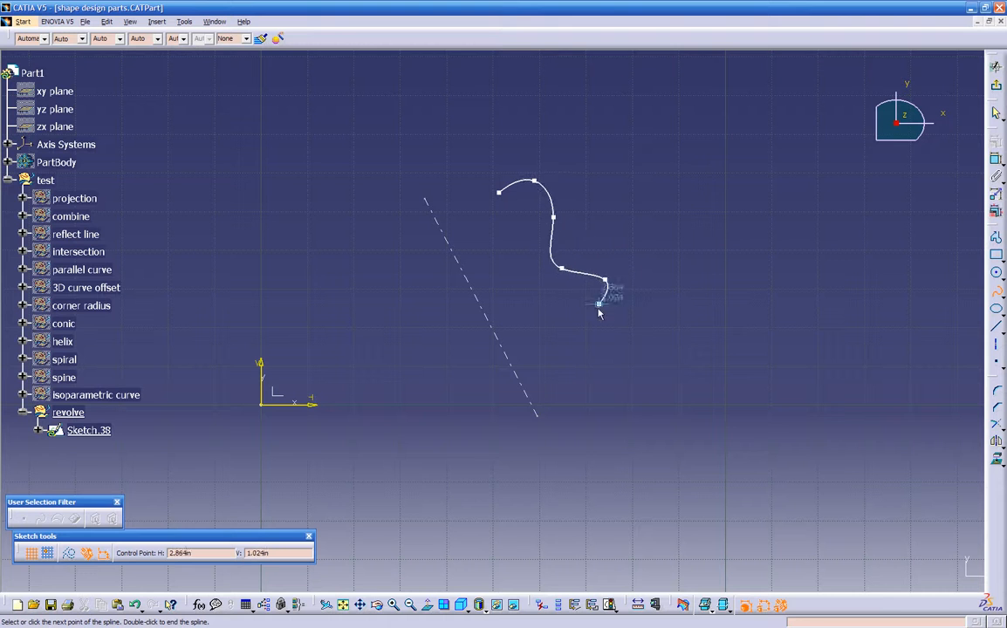
{"action": "left_click", "coordinate": [570, 380]}
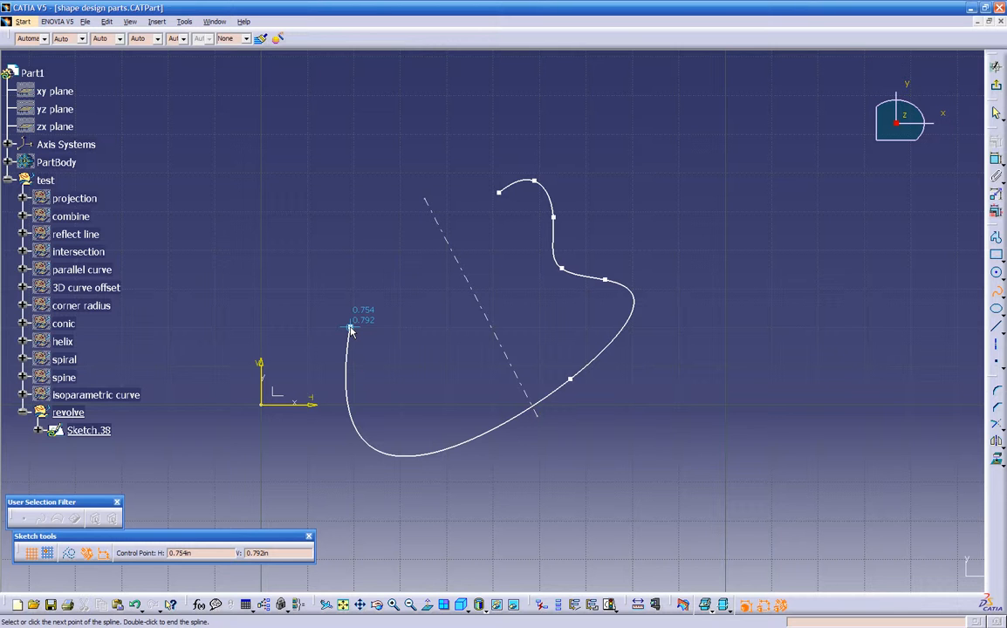
{"action": "key", "text": "Escape"}
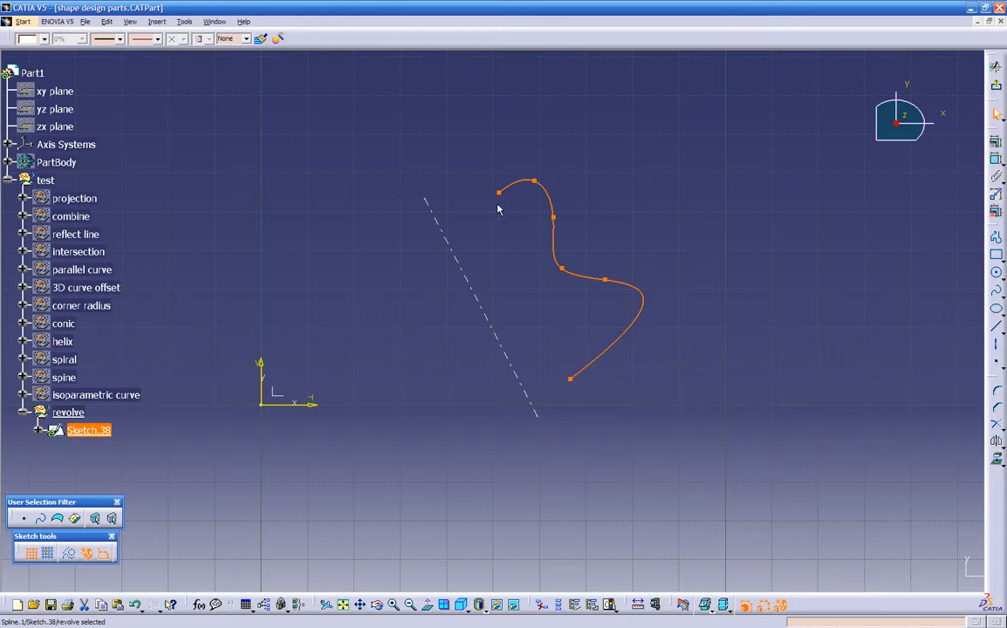
{"action": "middle_click_drag", "start_coordinate": [498, 460], "coordinate": [432, 488]}
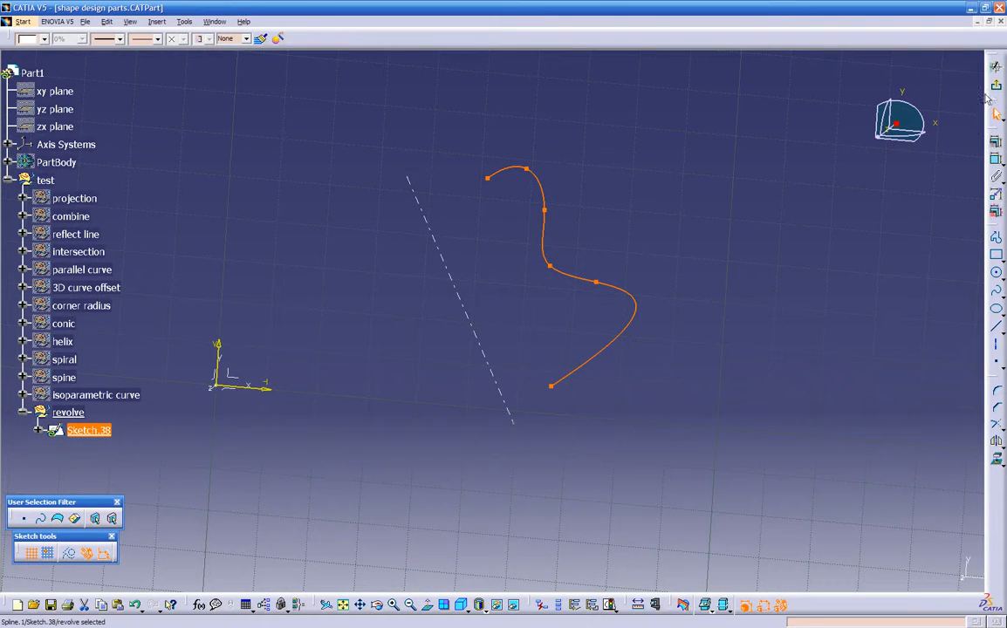
{"action": "left_click", "coordinate": [995, 66]}
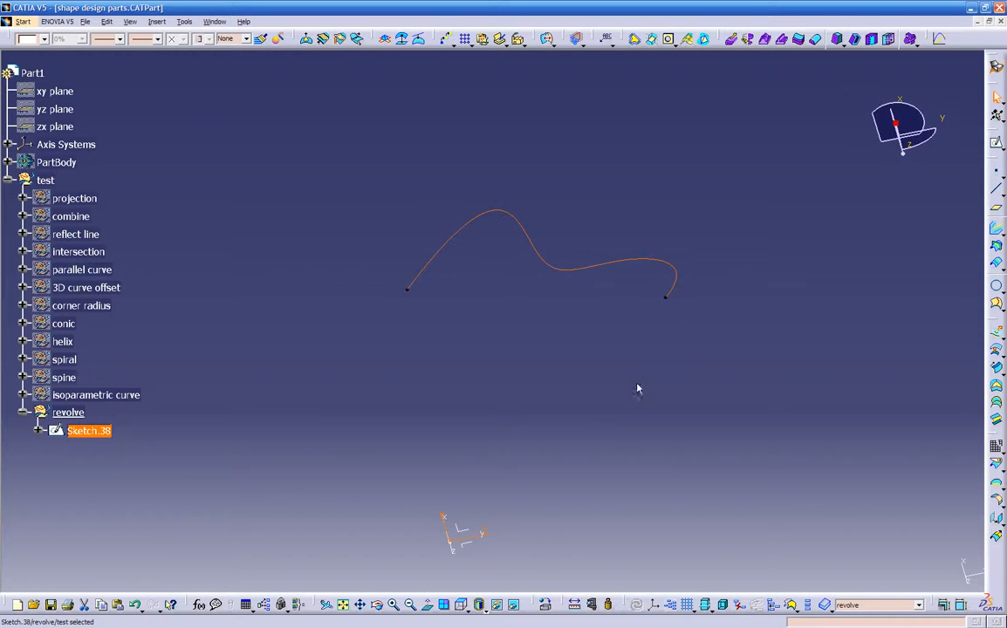
Start a Revolve surface from the spline sketch, using the sketch axis as the revolution axis
{"action": "middle_click_drag", "start_coordinate": [643, 397], "coordinate": [628, 471]}
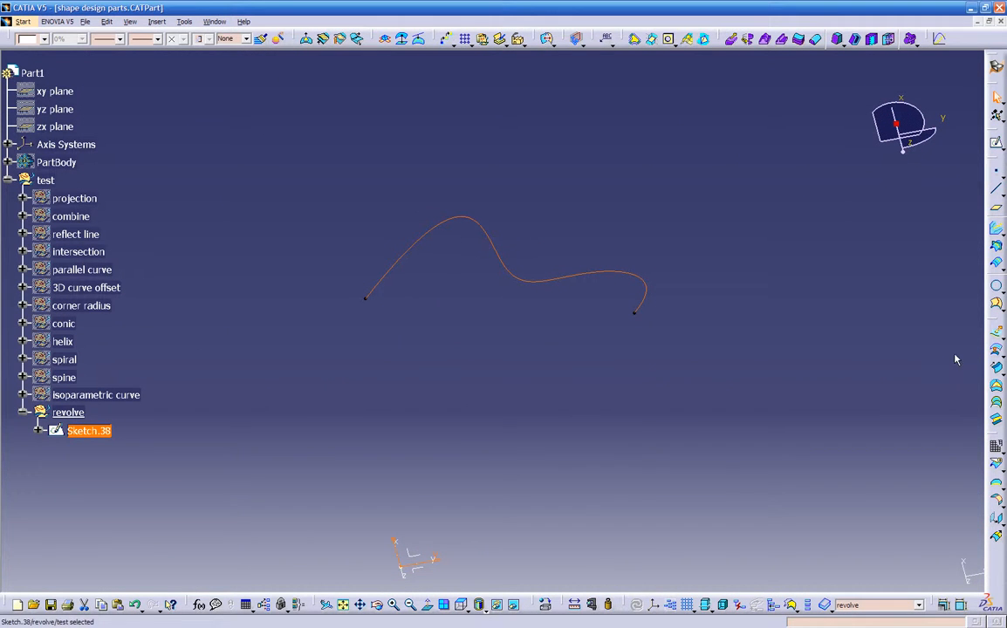
{"action": "left_click", "coordinate": [1001, 345]}
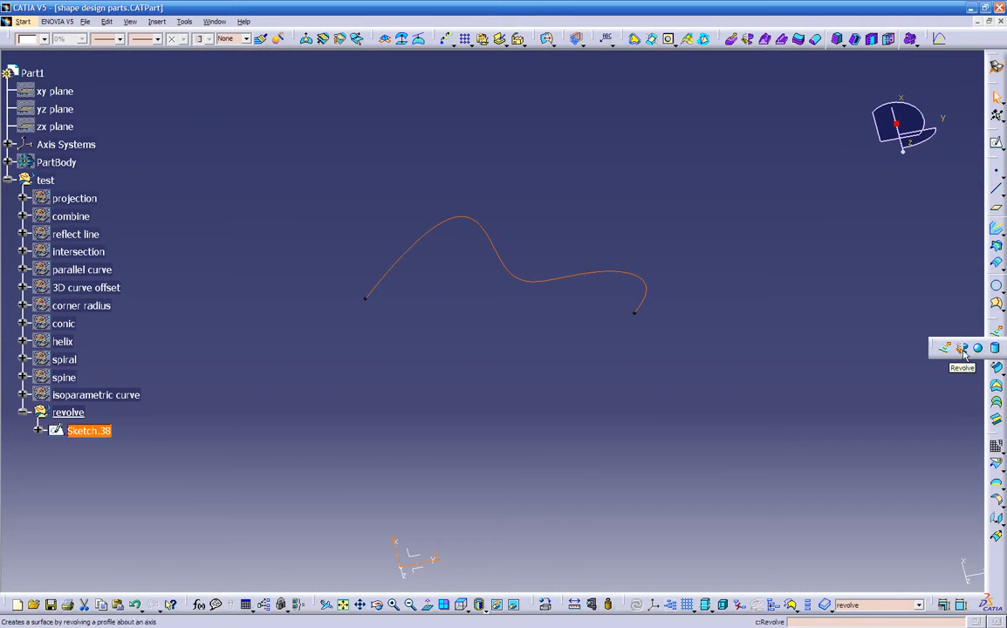
{"action": "left_click", "coordinate": [963, 350]}
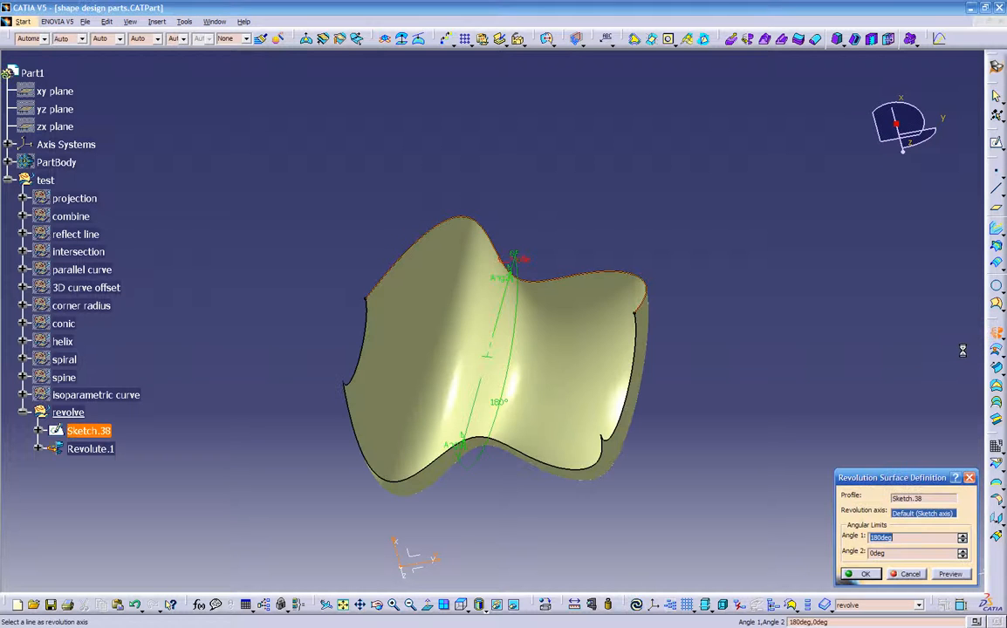
Try different angular limits on the revolved surface, bringing Angle 1 to 245 degrees
{"action": "middle_click_drag", "start_coordinate": [686, 412], "coordinate": [325, 361]}
{"action": "left_click_drag", "start_coordinate": [297, 371], "coordinate": [596, 387]}
{"action": "left_click", "coordinate": [502, 341]}
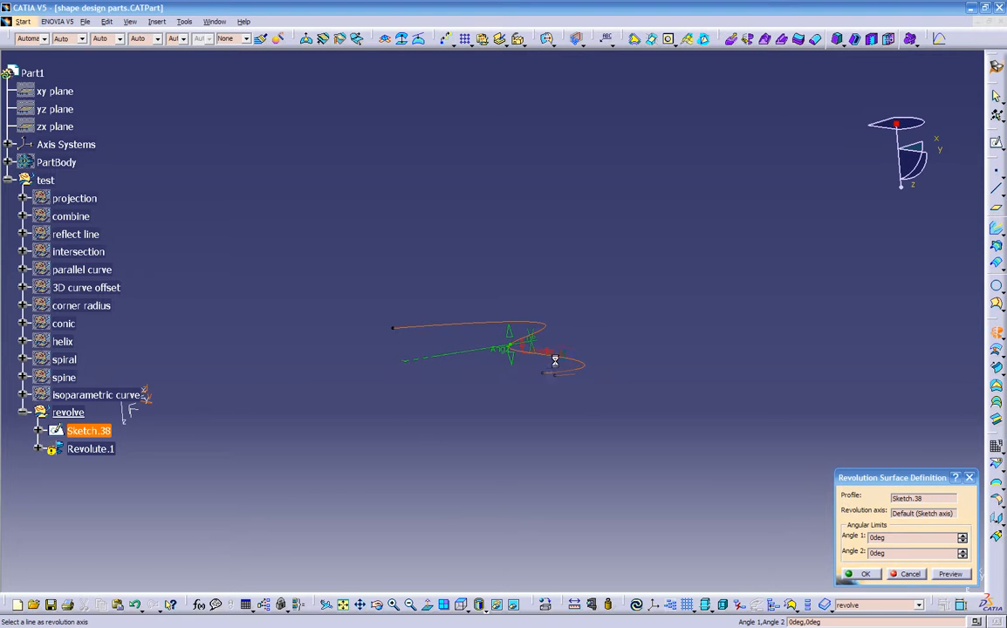
{"action": "left_click_drag", "start_coordinate": [907, 536], "coordinate": [846, 544]}
{"action": "type", "text": "44"}
{"action": "middle_click_drag", "start_coordinate": [602, 433], "coordinate": [597, 463]}
{"action": "left_click_drag", "start_coordinate": [465, 433], "coordinate": [383, 287]}
{"action": "middle_click_drag", "start_coordinate": [465, 343], "coordinate": [436, 478]}
Set Angle 1 of the revolved surface to 360 degrees, keep Angle 2 at 0, and accept the surface
{"action": "double_click", "coordinate": [908, 542]}
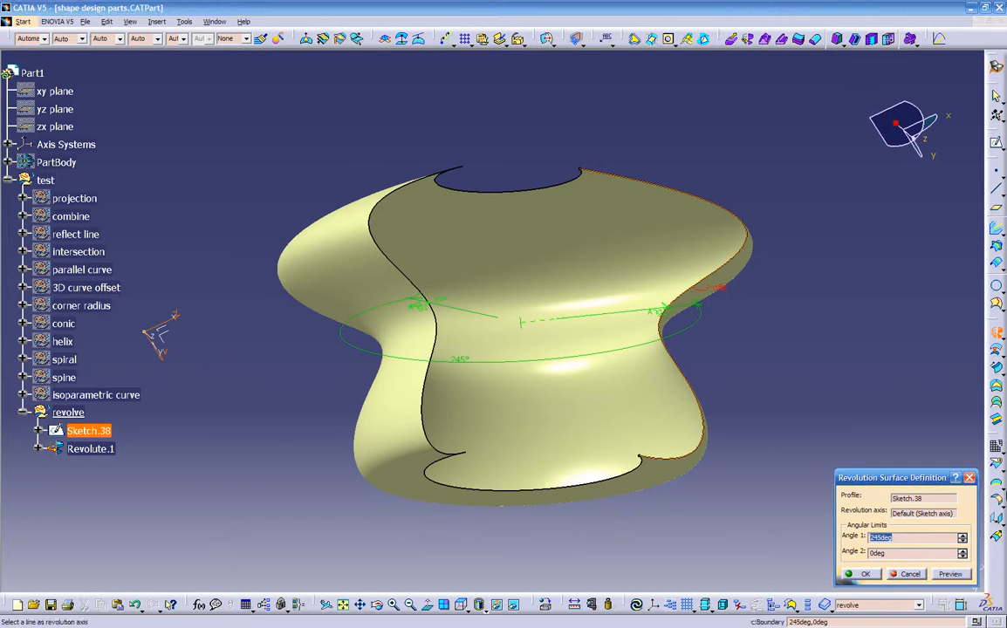
{"action": "type", "text": "360"}
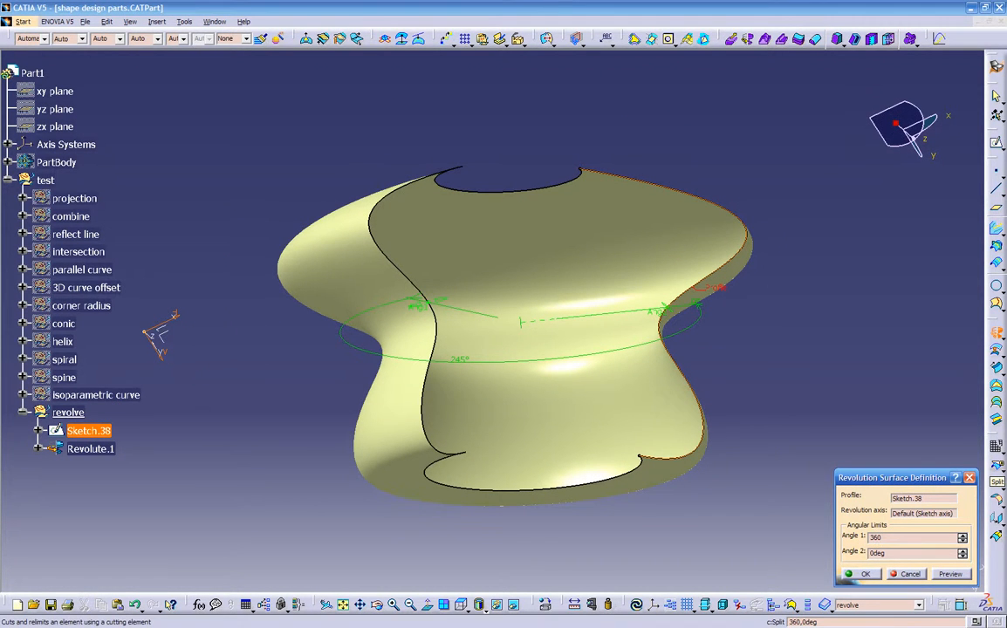
{"action": "key", "text": "Tab"}
{"action": "middle_click_drag", "start_coordinate": [632, 231], "coordinate": [654, 388]}
{"action": "left_click", "coordinate": [866, 573]}
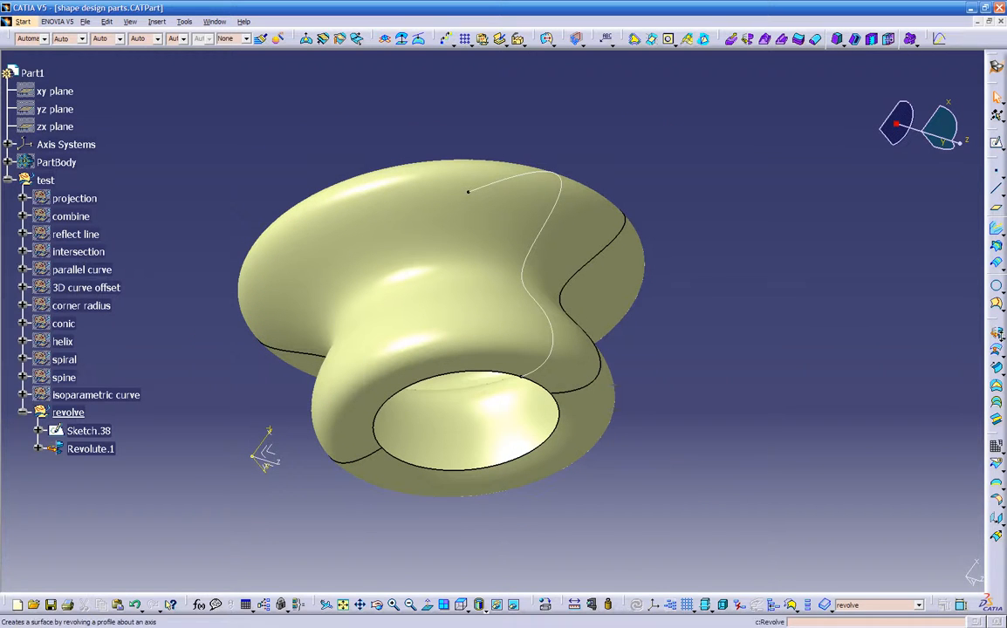
{"action": "left_click", "coordinate": [998, 337]}
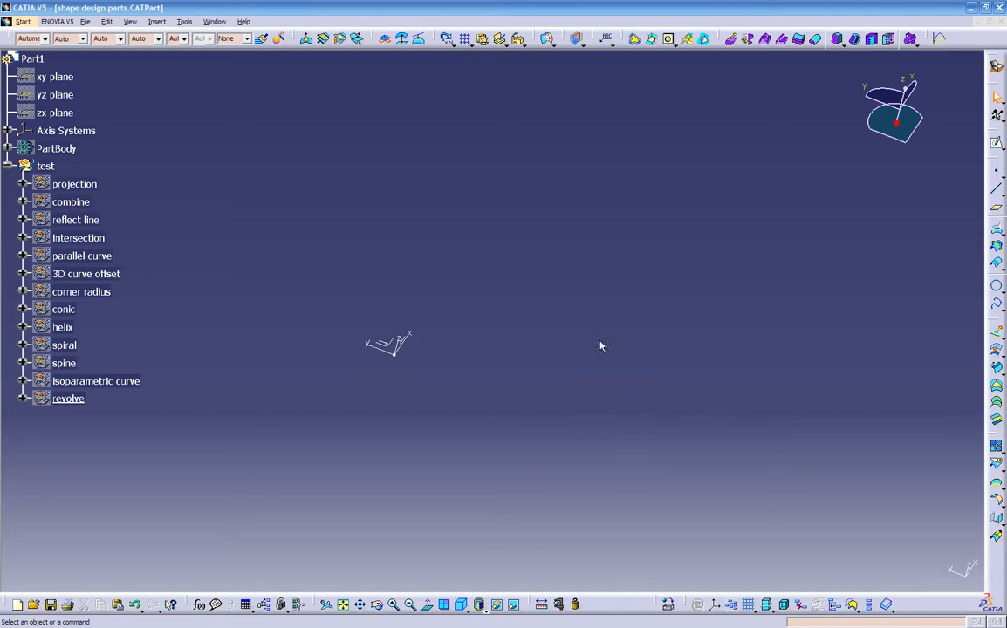
Insert a geometrical set named sphere with test as its father
{"action": "middle_click_drag", "start_coordinate": [975, 337], "coordinate": [458, 393]}
{"action": "left_click", "coordinate": [159, 22]}
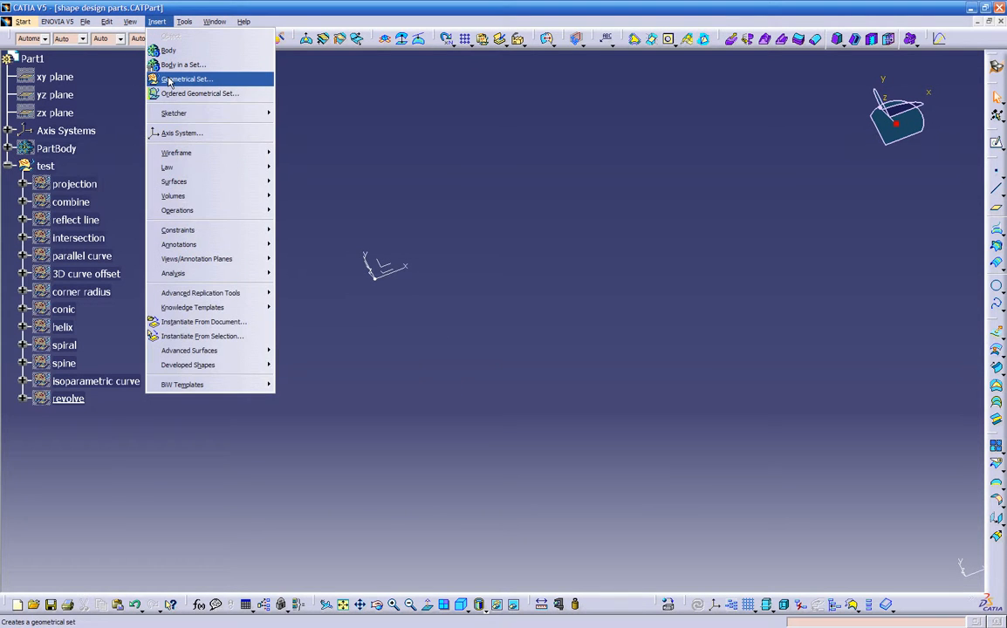
{"action": "left_click", "coordinate": [170, 81]}
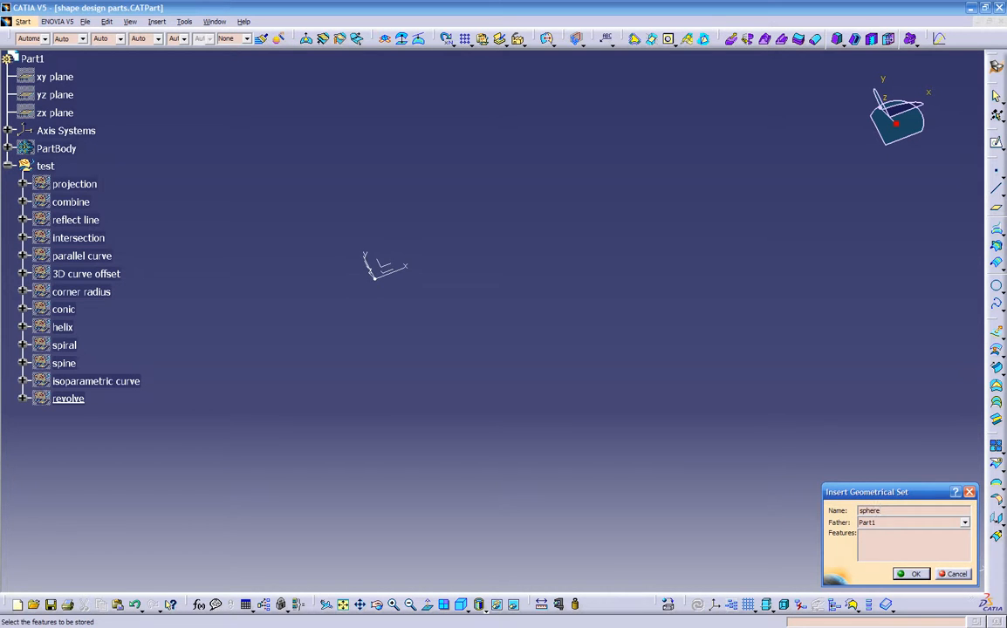
{"action": "left_click", "coordinate": [894, 522]}
{"action": "scroll", "coordinate": [881, 575], "scroll_direction": "down", "scroll_amount": 3}
{"action": "left_click", "coordinate": [878, 605]}
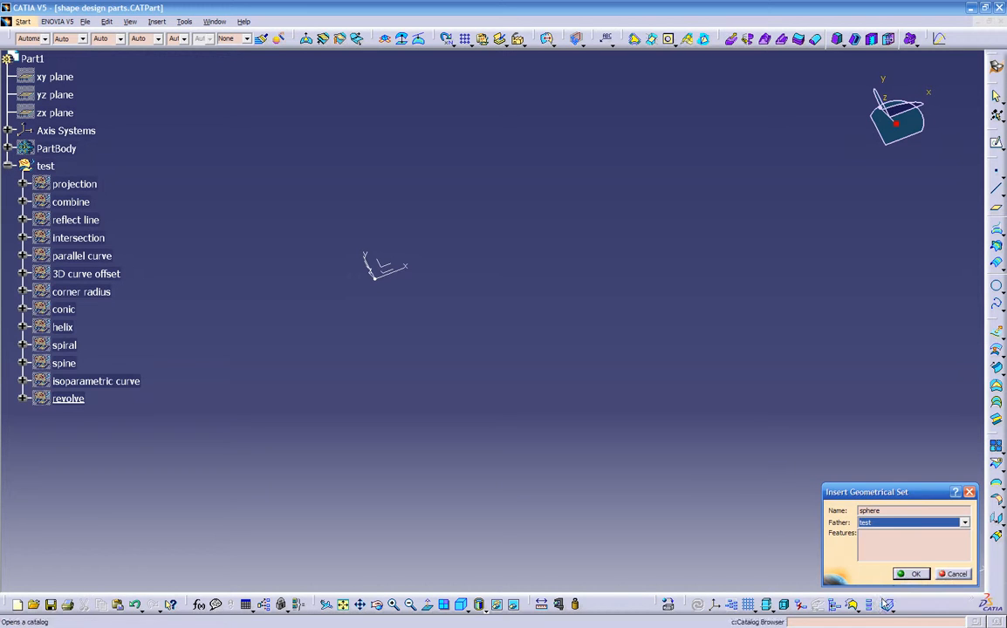
{"action": "left_click", "coordinate": [910, 573]}
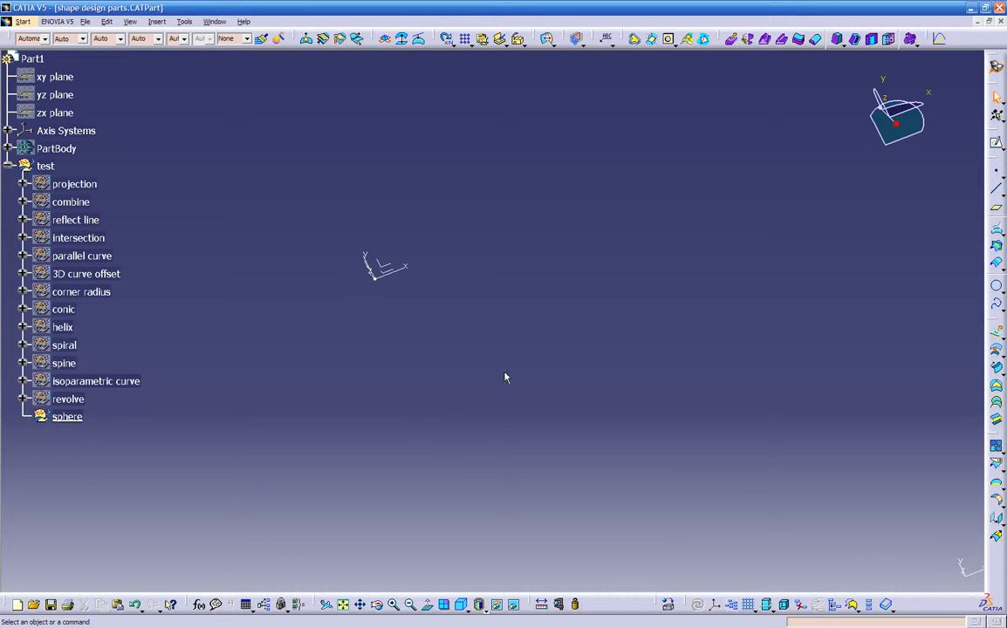
Create a point placed freehand on the absolute axis system's XY plane, up and to the positive side of the origin
{"action": "left_click", "coordinate": [995, 171]}
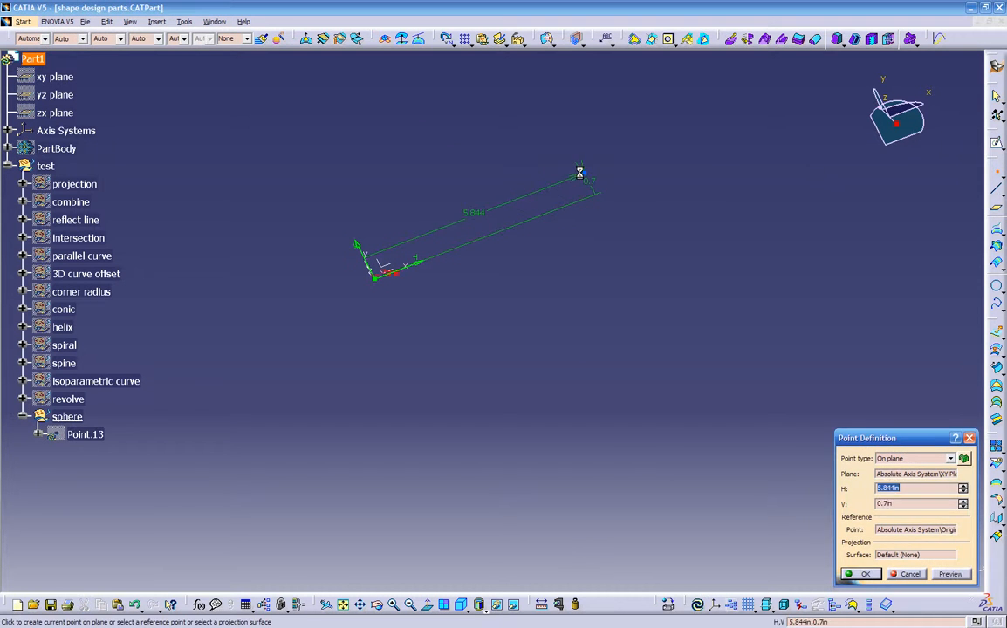
{"action": "left_click", "coordinate": [471, 163]}
{"action": "key", "text": "Return"}
Start a Sphere surface centred on the new point
{"action": "middle_click_drag", "start_coordinate": [673, 422], "coordinate": [667, 469]}
{"action": "left_click", "coordinate": [1003, 337]}
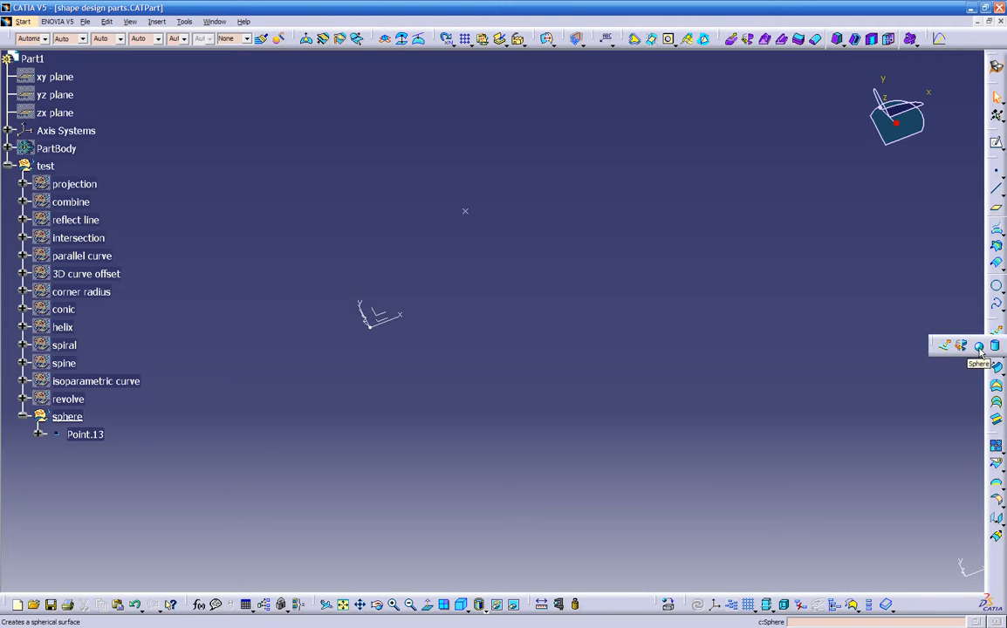
{"action": "left_click", "coordinate": [977, 344]}
{"action": "middle_click_drag", "start_coordinate": [478, 291], "coordinate": [440, 165]}
{"action": "left_click", "coordinate": [451, 237]}
{"action": "left_click", "coordinate": [325, 600]}
Limit the sphere freehand to parallel angles of about -68 to 74 degrees and meridian angles of about -38 to 220 degrees
{"action": "middle_click_drag", "start_coordinate": [508, 432], "coordinate": [548, 164]}
{"action": "middle_click_drag", "start_coordinate": [554, 429], "coordinate": [506, 431]}
{"action": "left_click_drag", "start_coordinate": [506, 431], "coordinate": [523, 377]}
{"action": "middle_click_drag", "start_coordinate": [441, 412], "coordinate": [429, 475]}
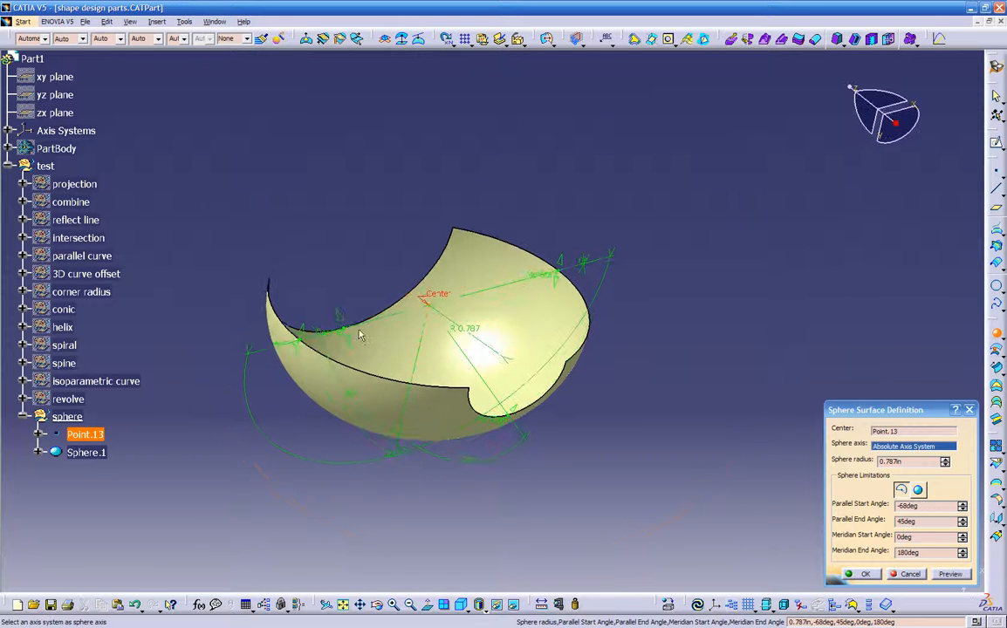
{"action": "left_click_drag", "start_coordinate": [340, 314], "coordinate": [333, 251]}
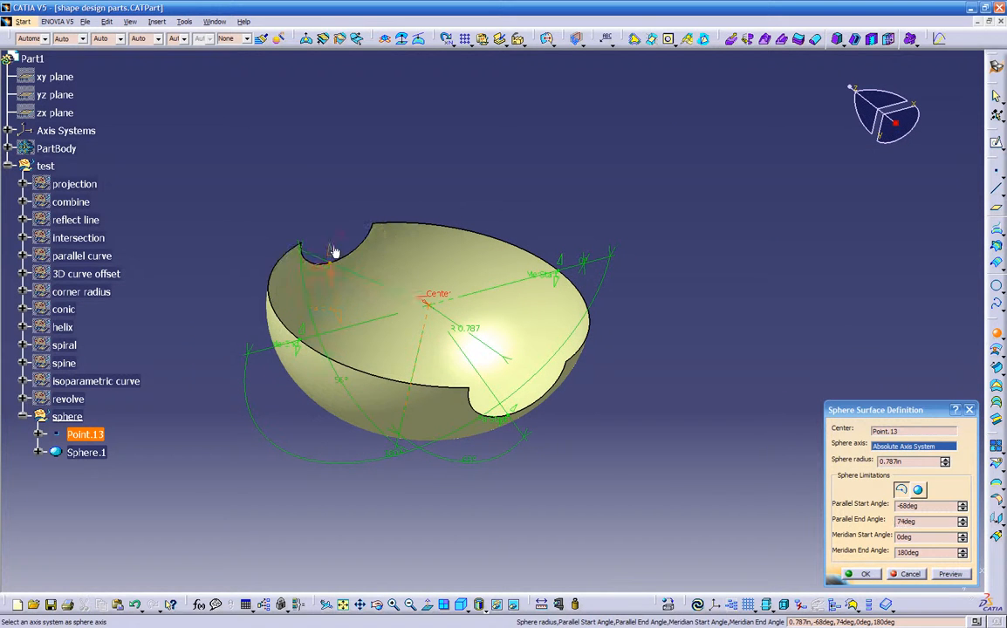
{"action": "left_click_drag", "start_coordinate": [560, 258], "coordinate": [543, 208]}
{"action": "left_click_drag", "start_coordinate": [303, 336], "coordinate": [357, 257]}
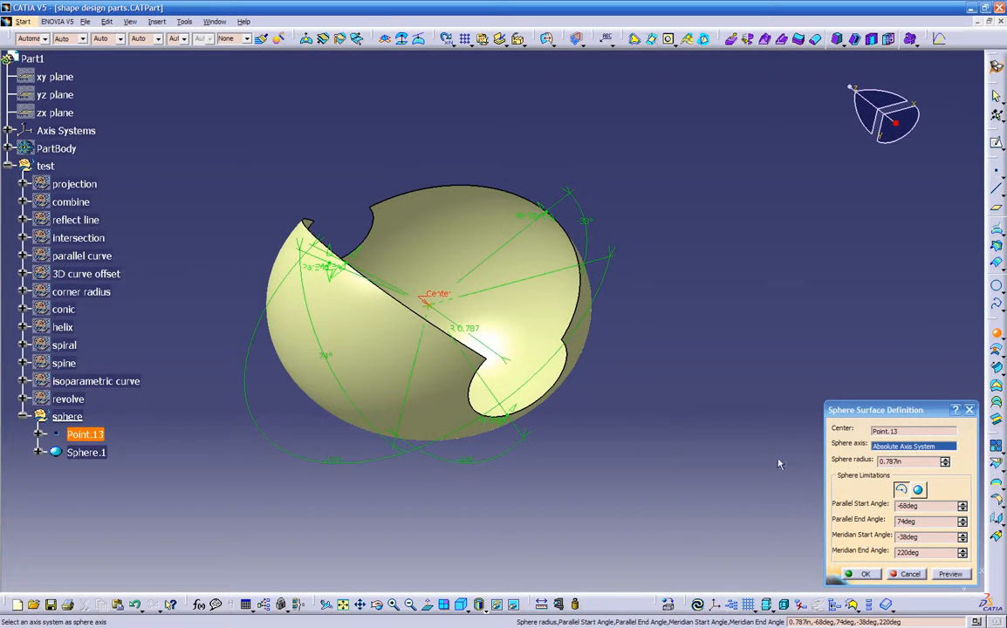
Switch the surface to a complete sphere and back to the angular limits, and accept it
{"action": "left_click", "coordinate": [917, 490]}
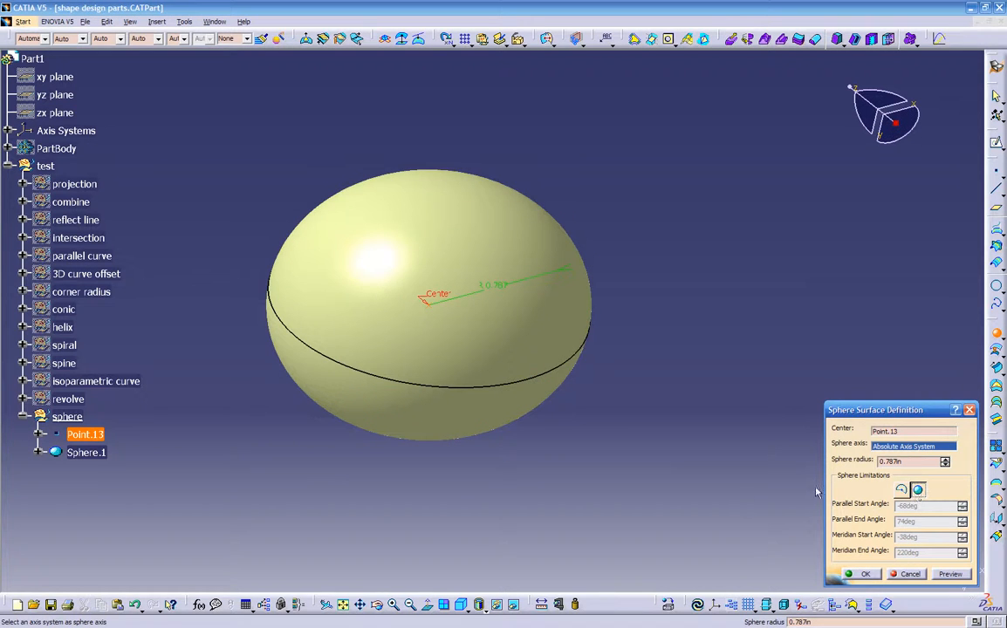
{"action": "left_click", "coordinate": [901, 491]}
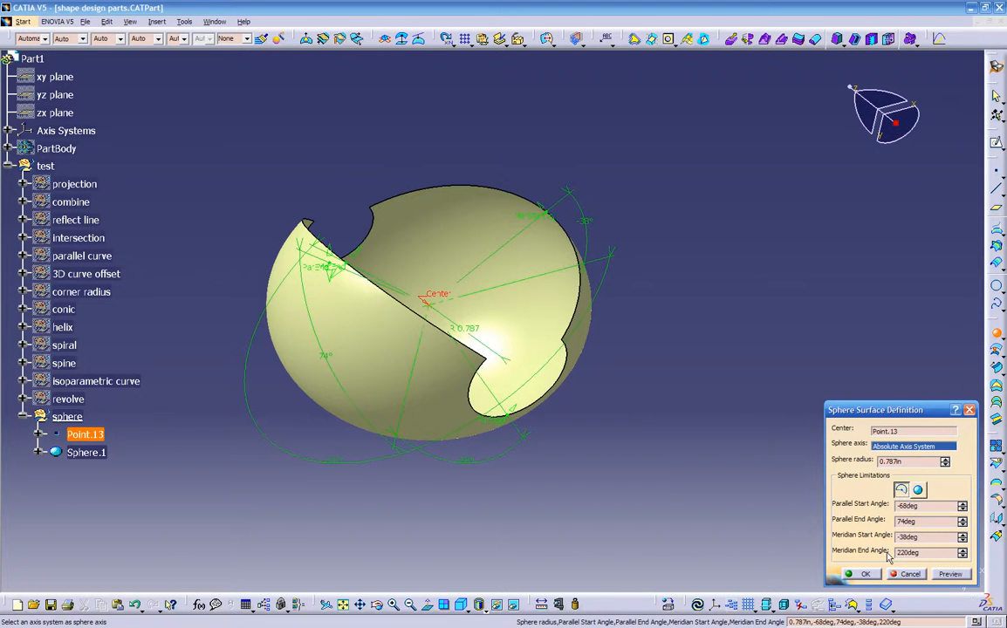
{"action": "left_click", "coordinate": [865, 574]}
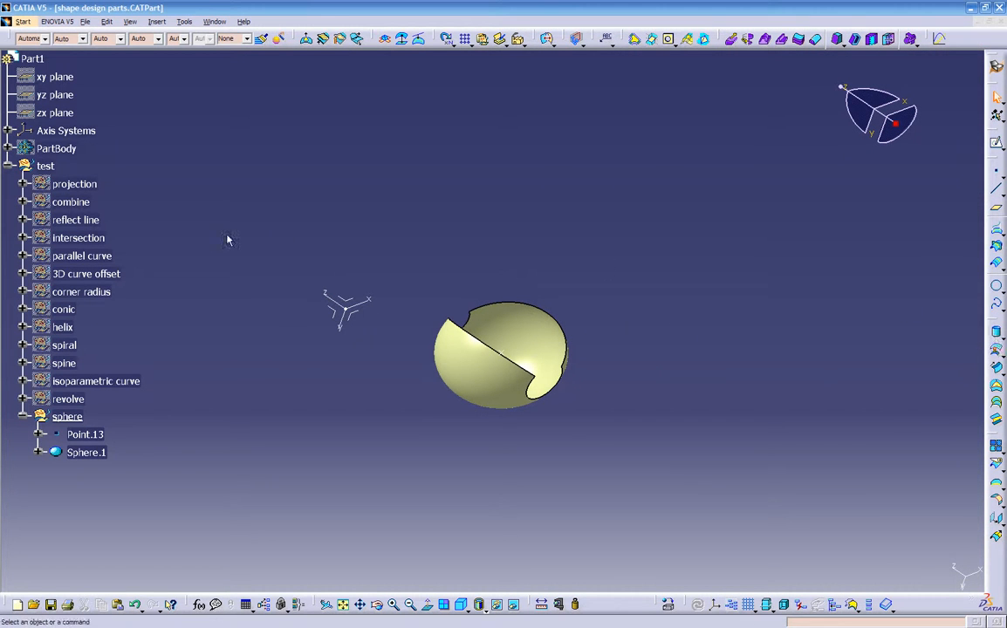
Collapse the sphere geometrical set in the tree and hide it
{"action": "left_click", "coordinate": [23, 421]}
{"action": "left_click", "coordinate": [67, 416]}
{"action": "right_click", "coordinate": [69, 416]}
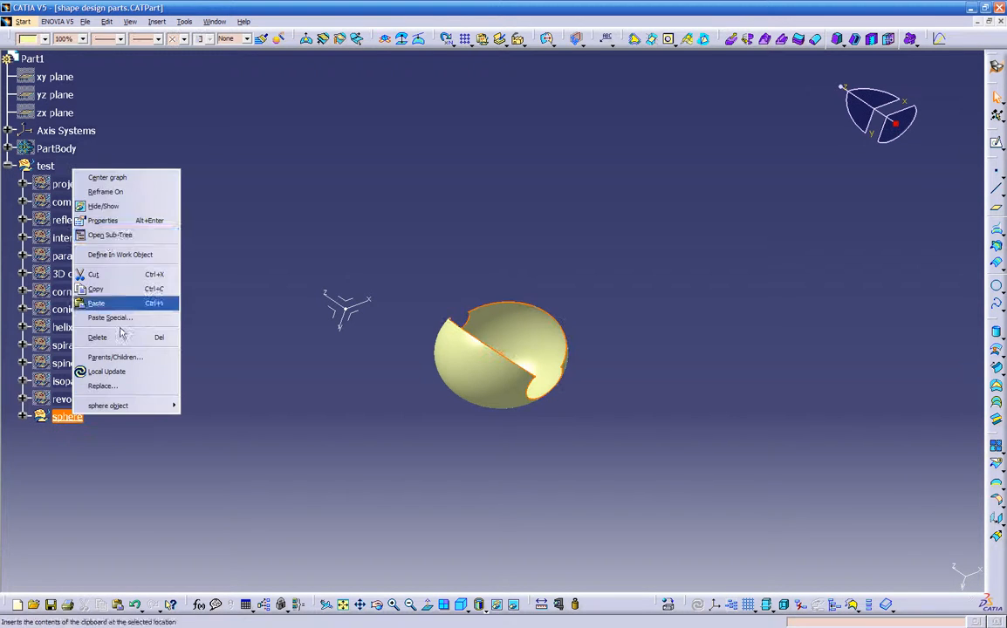
{"action": "left_click", "coordinate": [114, 209]}
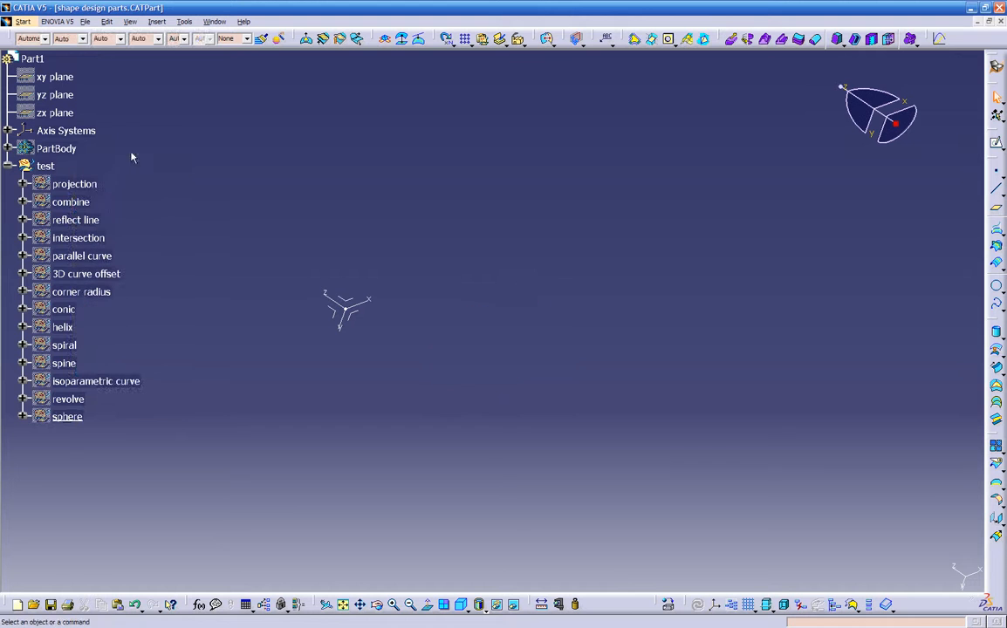
Insert a geometrical set named cylinder with test as its father
{"action": "left_click", "coordinate": [157, 21]}
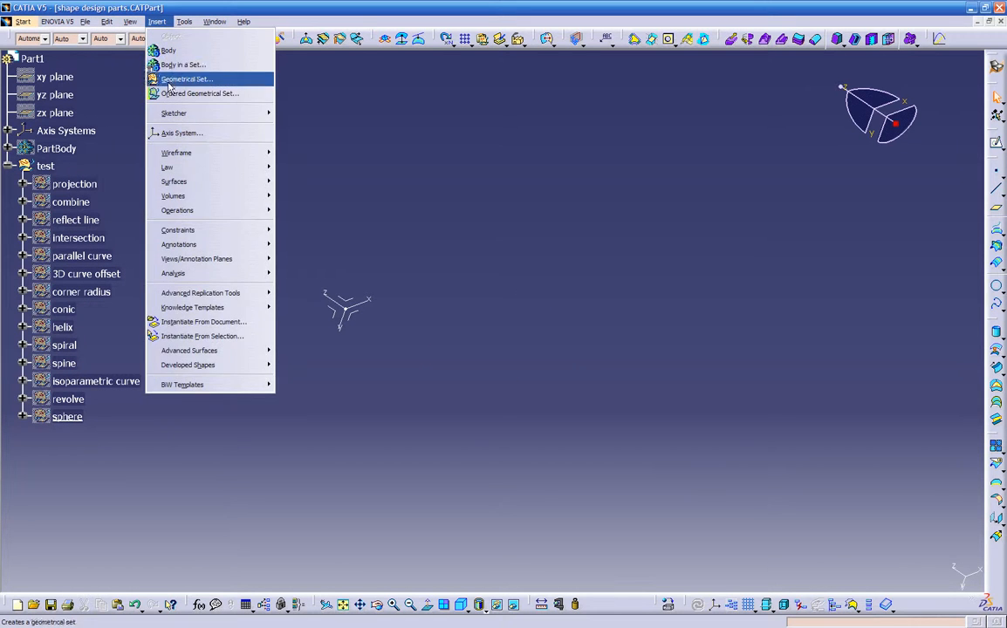
{"action": "left_click", "coordinate": [175, 79]}
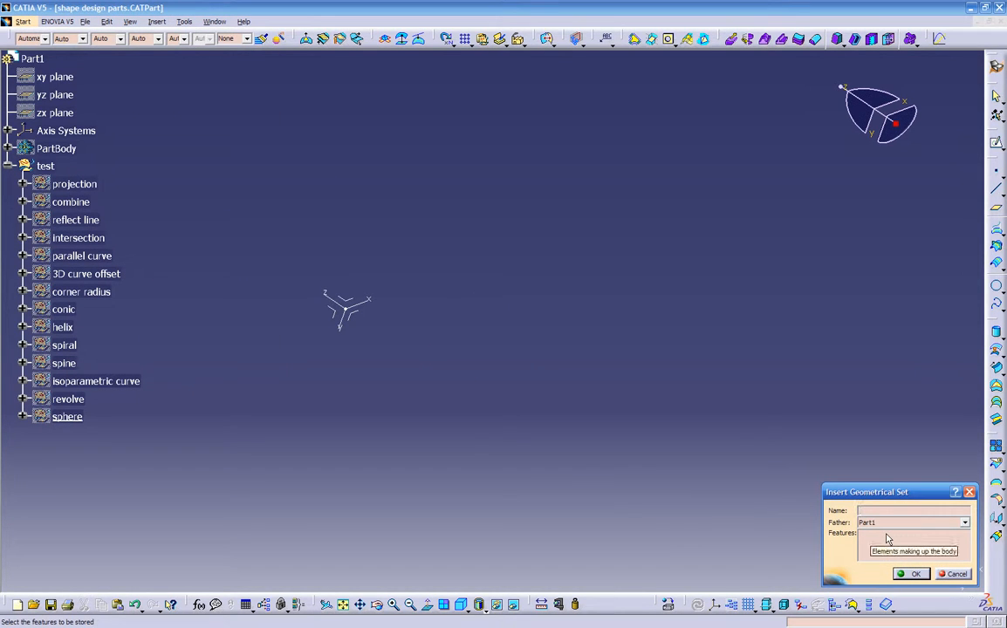
{"action": "type", "text": "cylinder"}
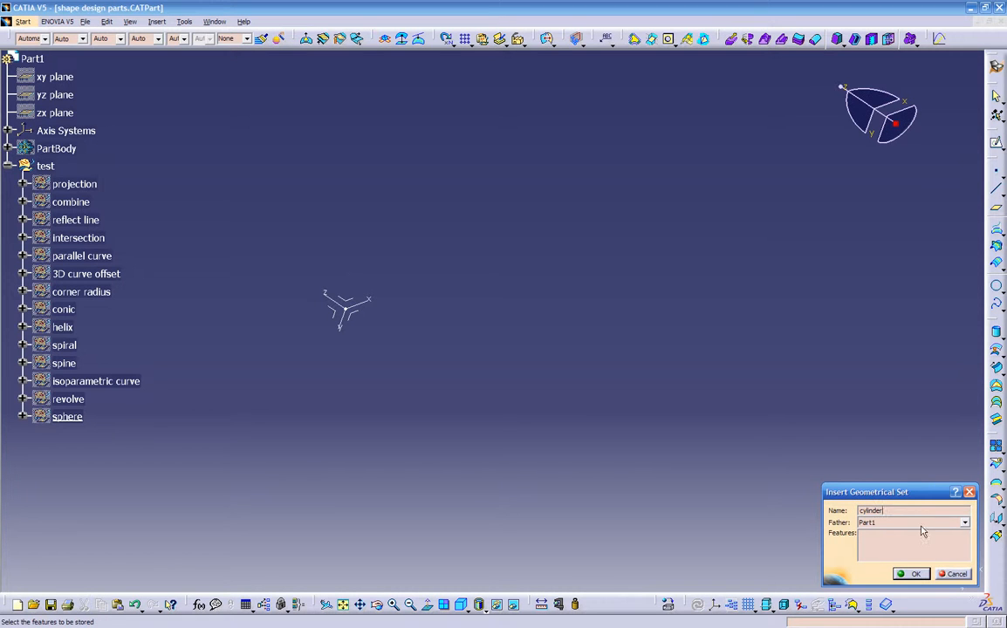
{"action": "left_click", "coordinate": [921, 523]}
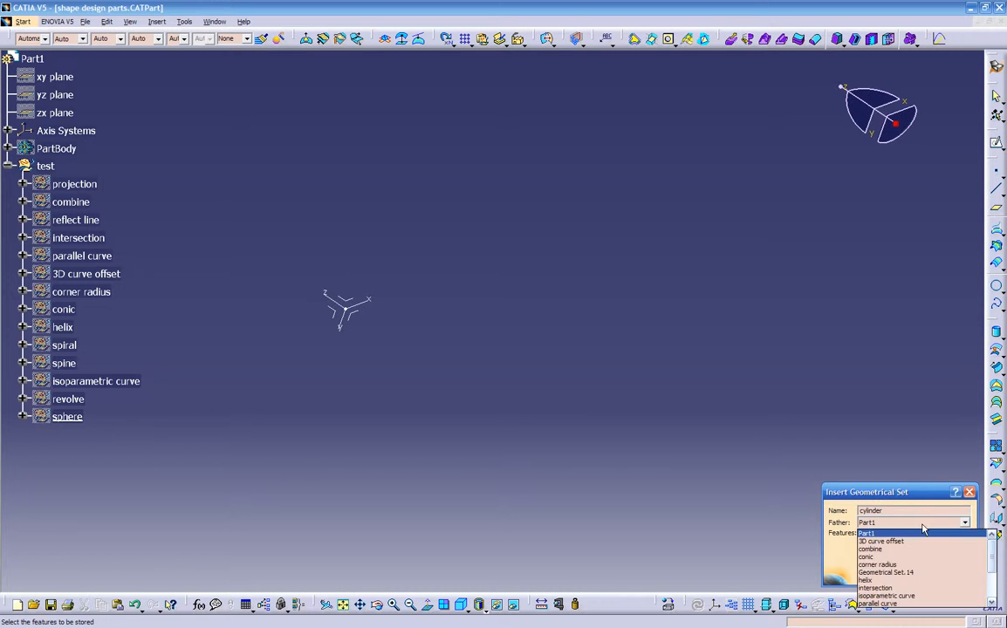
{"action": "left_click", "coordinate": [868, 603]}
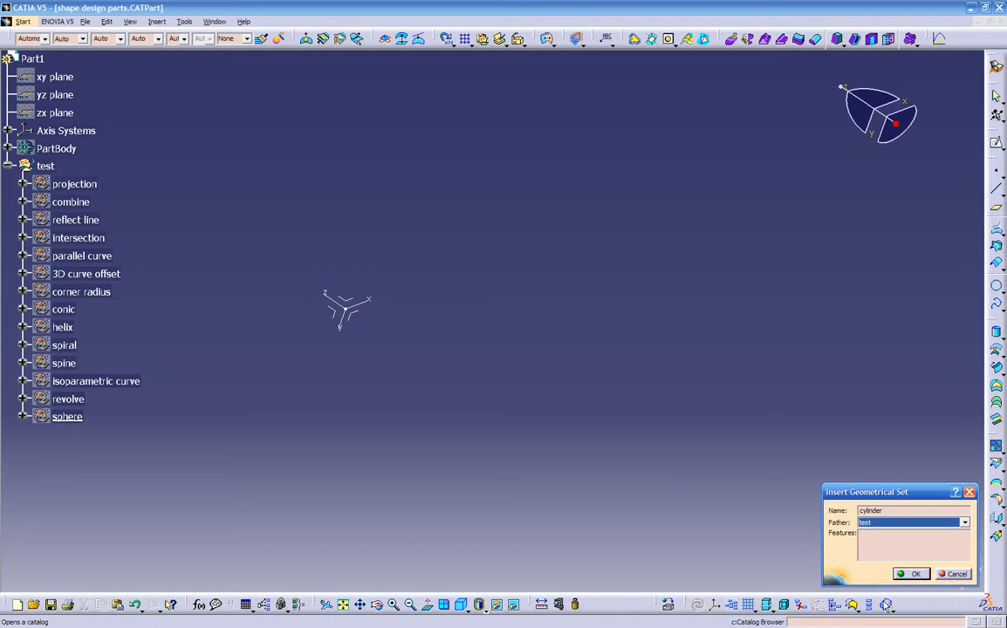
{"action": "left_click", "coordinate": [911, 576]}
{"action": "left_click", "coordinate": [74, 436]}
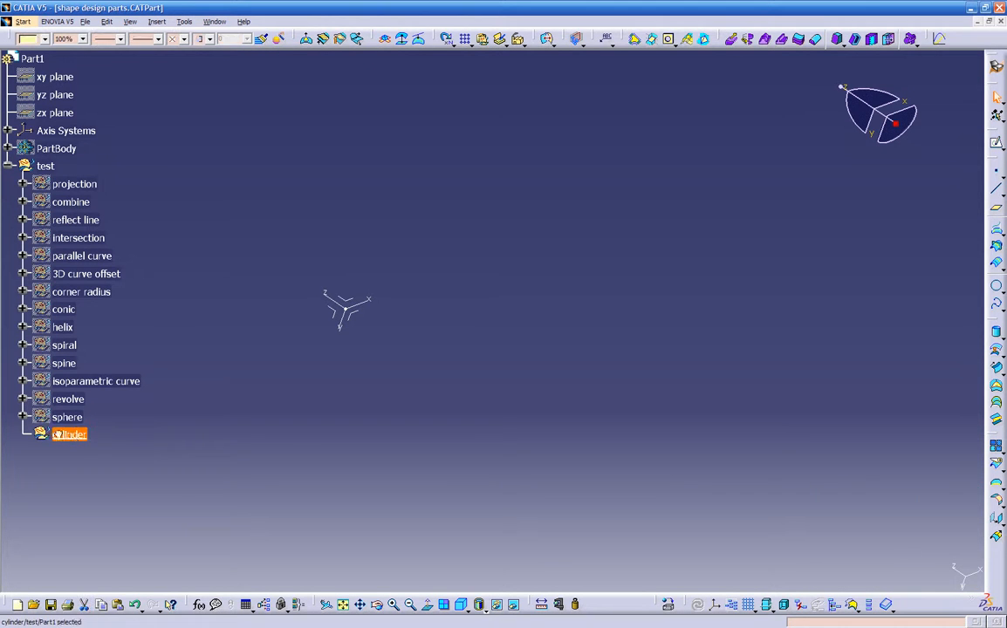
Create a point placed freehand on the absolute axis system's XY plane, to the positive X and Y side of the origin
{"action": "left_click", "coordinate": [777, 239]}
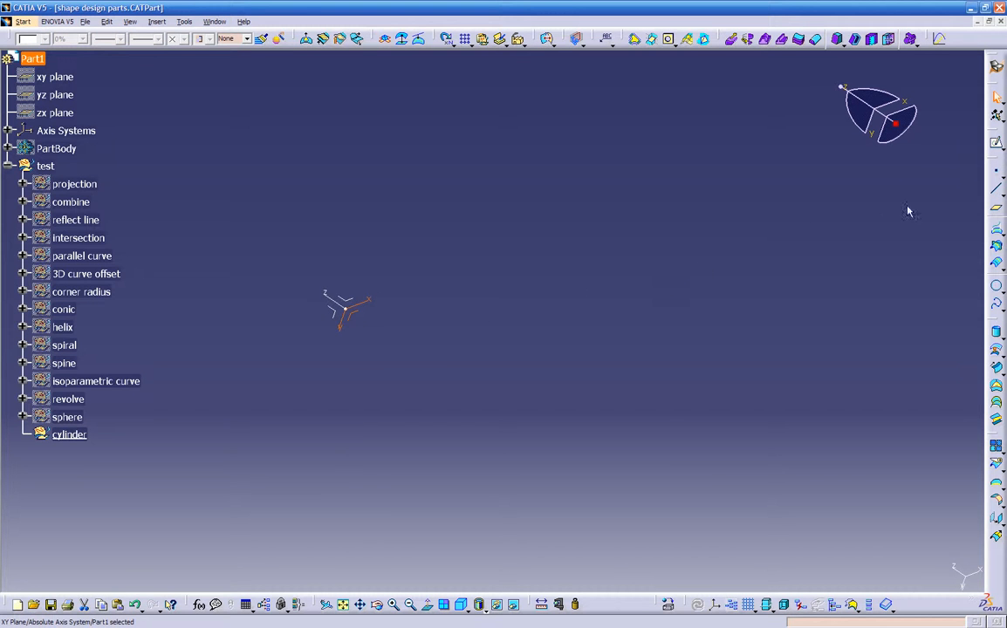
{"action": "left_click", "coordinate": [996, 171]}
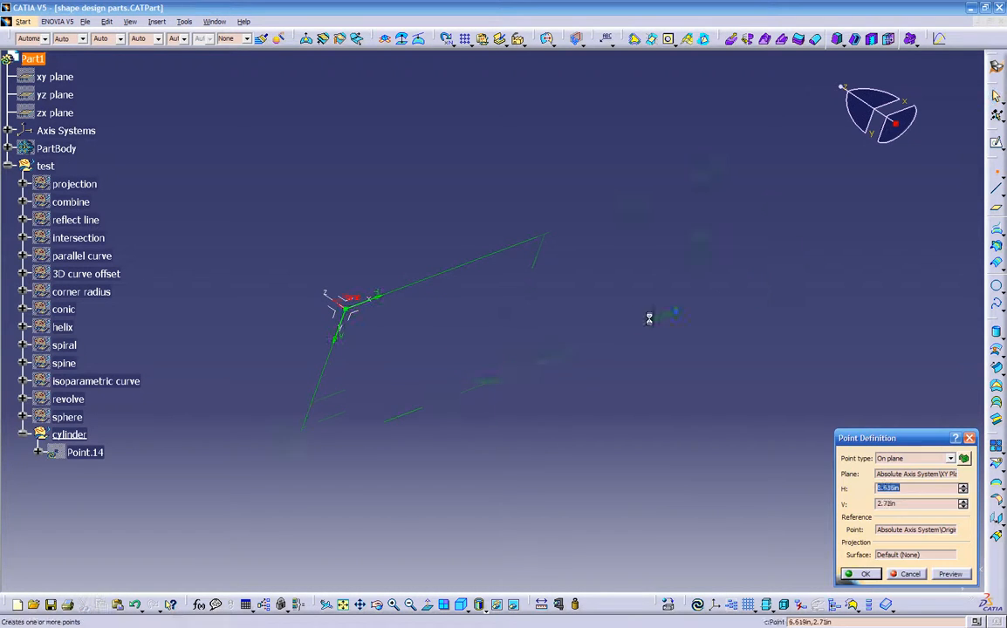
{"action": "left_click", "coordinate": [463, 375]}
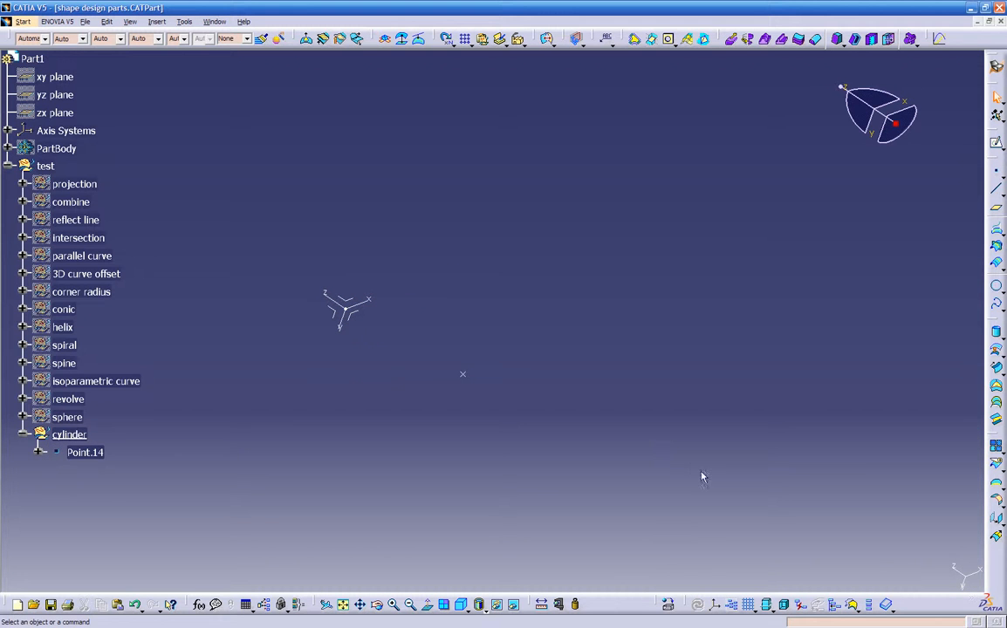
Start a Cylinder surface centred on the new point with the absolute axis system's X axis as its direction
{"action": "left_click", "coordinate": [997, 333]}
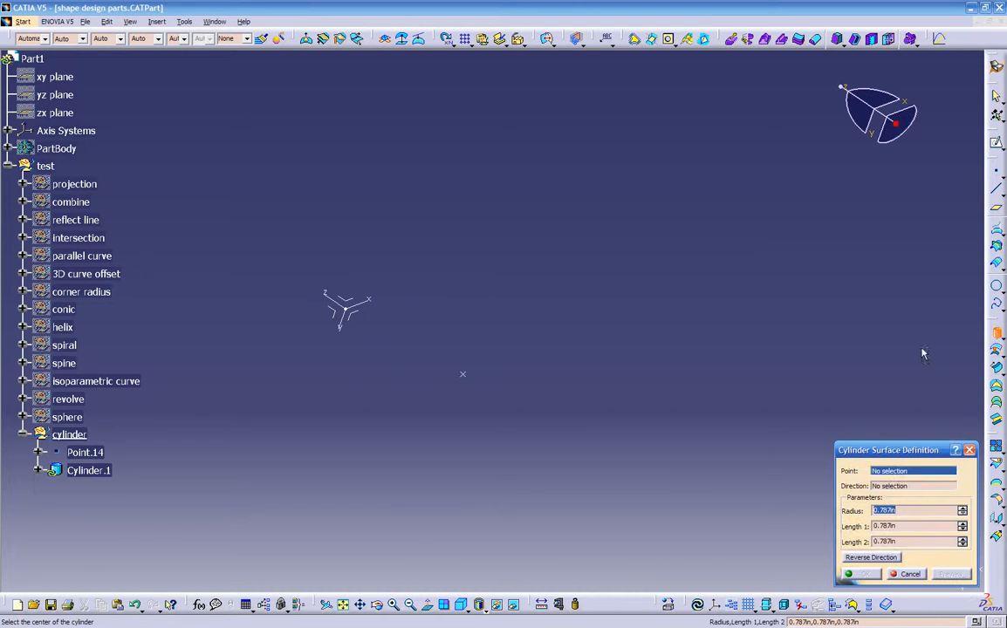
{"action": "left_click", "coordinate": [464, 375]}
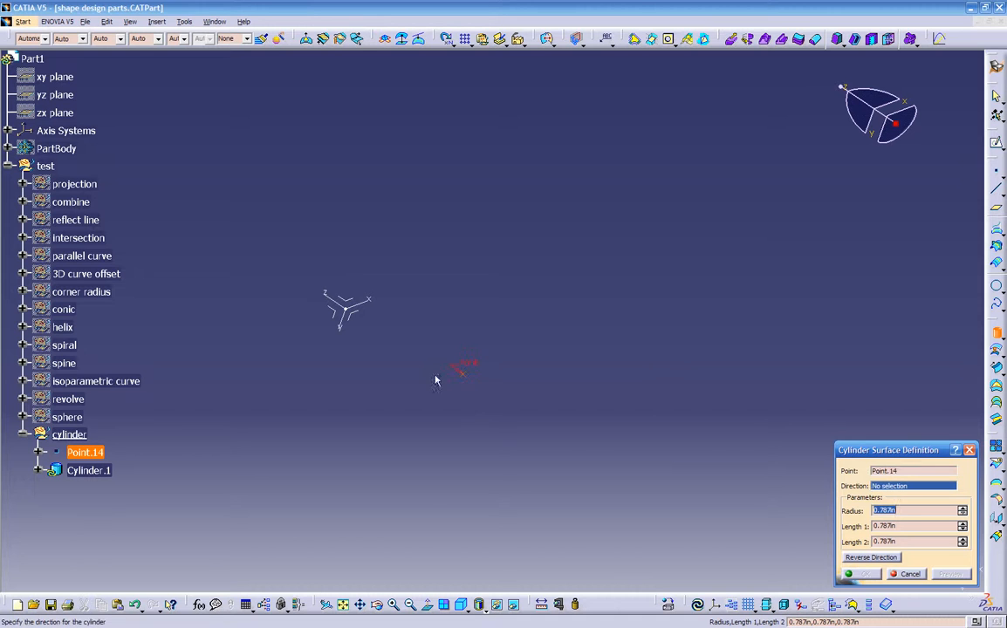
{"action": "middle_click_drag", "start_coordinate": [379, 342], "coordinate": [384, 370]}
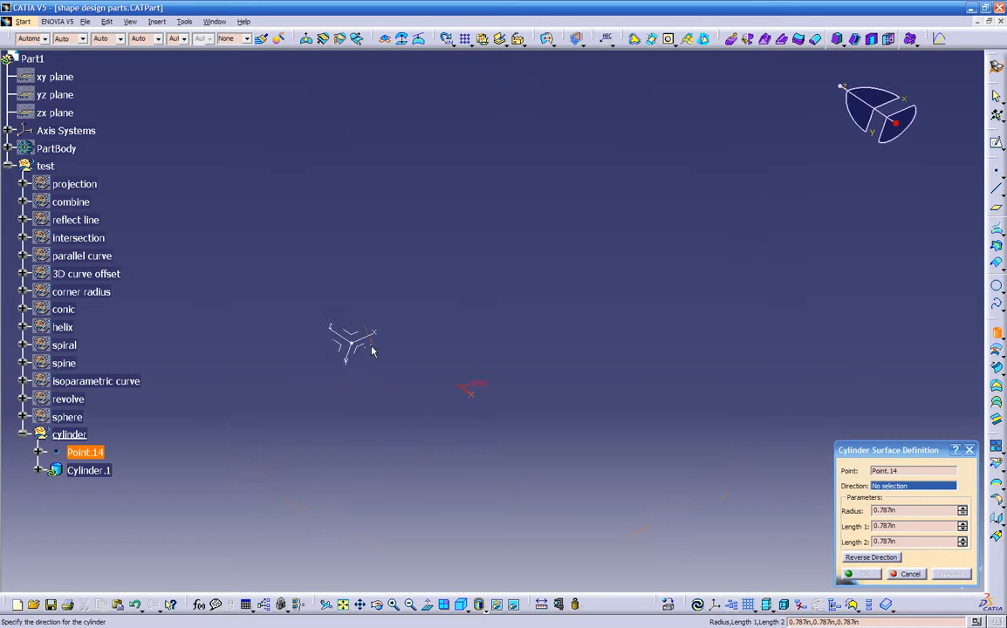
{"action": "left_click", "coordinate": [373, 340]}
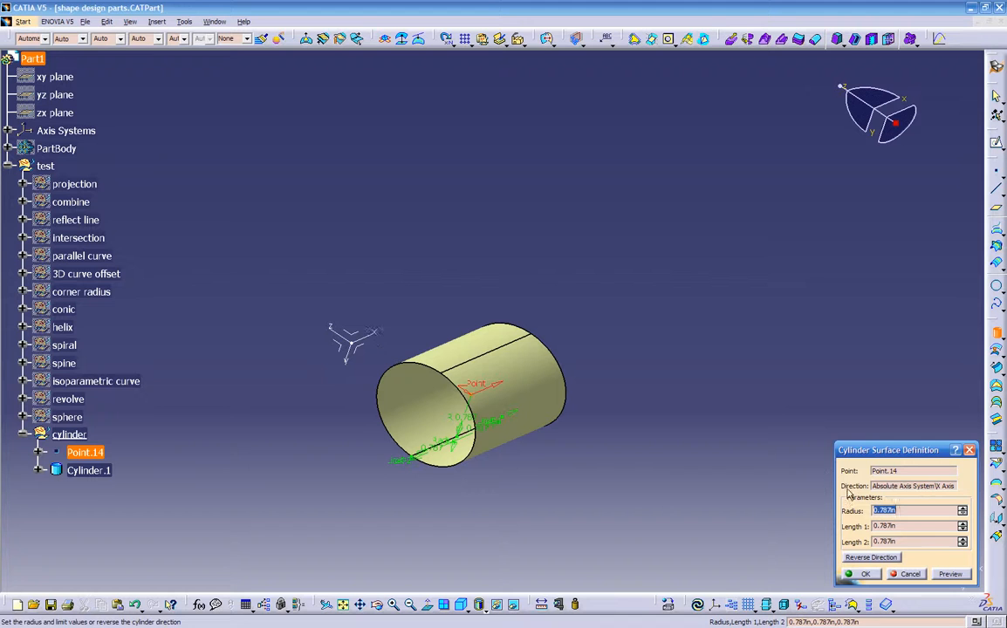
Change the cylinder's direction to the absolute axis system's Y axis
{"action": "left_click", "coordinate": [883, 487]}
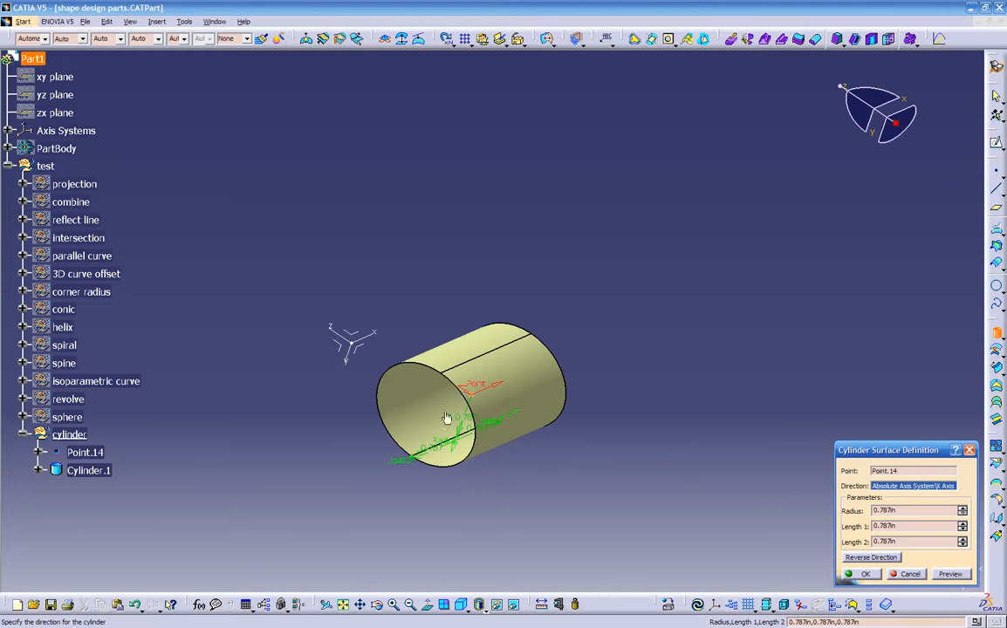
{"action": "left_click", "coordinate": [352, 359]}
{"action": "middle_click_drag", "start_coordinate": [362, 377], "coordinate": [686, 411]}
{"action": "middle_click_drag", "start_coordinate": [602, 391], "coordinate": [272, 342]}
{"action": "middle_click_drag", "start_coordinate": [452, 394], "coordinate": [365, 341]}
Stretch the cylinder freehand to about 1.772 in for Length 1 and about 1.693 in for Length 2
{"action": "left_click_drag", "start_coordinate": [510, 278], "coordinate": [521, 164]}
{"action": "left_click_drag", "start_coordinate": [499, 408], "coordinate": [492, 485]}
{"action": "middle_click_drag", "start_coordinate": [492, 485], "coordinate": [532, 375]}
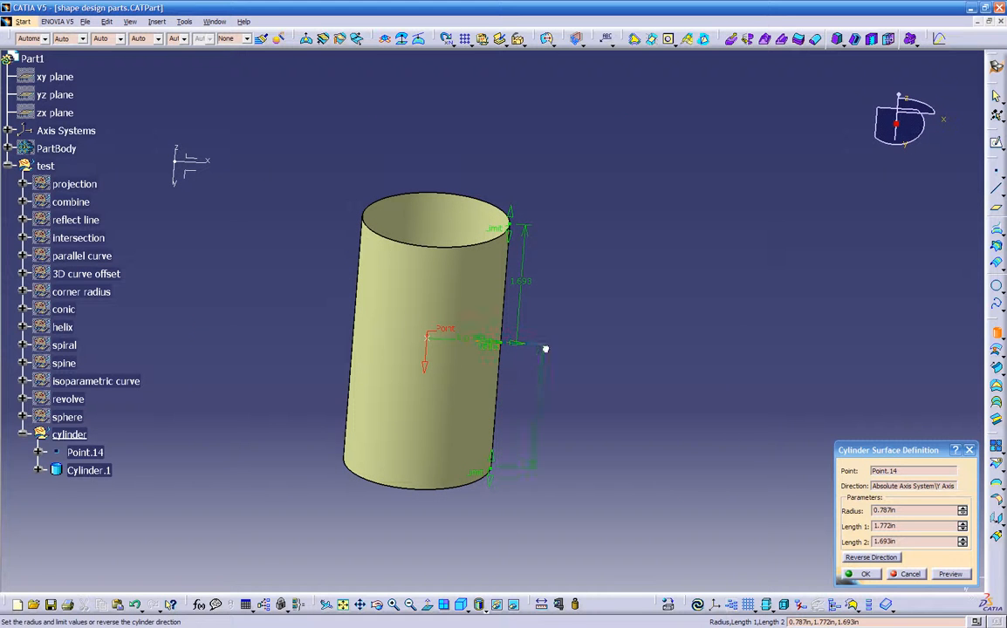
Enlarge the cylinder's radius freehand to about 2.913 in and accept the surface
{"action": "left_click_drag", "start_coordinate": [533, 347], "coordinate": [715, 393]}
{"action": "middle_click_drag", "start_coordinate": [371, 338], "coordinate": [382, 440]}
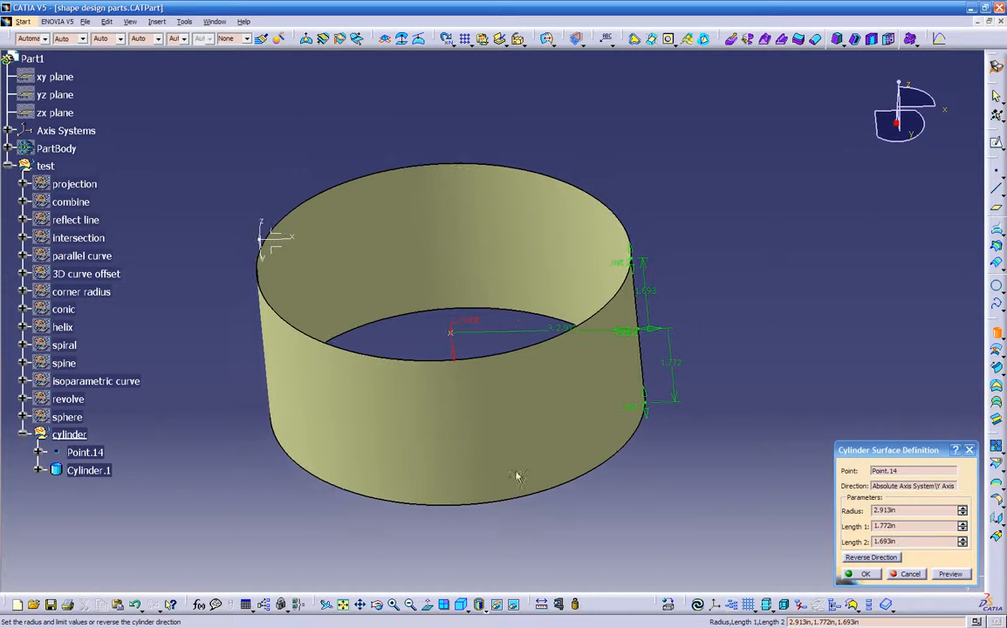
{"action": "left_click", "coordinate": [862, 572]}
{"action": "middle_click_drag", "start_coordinate": [676, 438], "coordinate": [755, 465]}
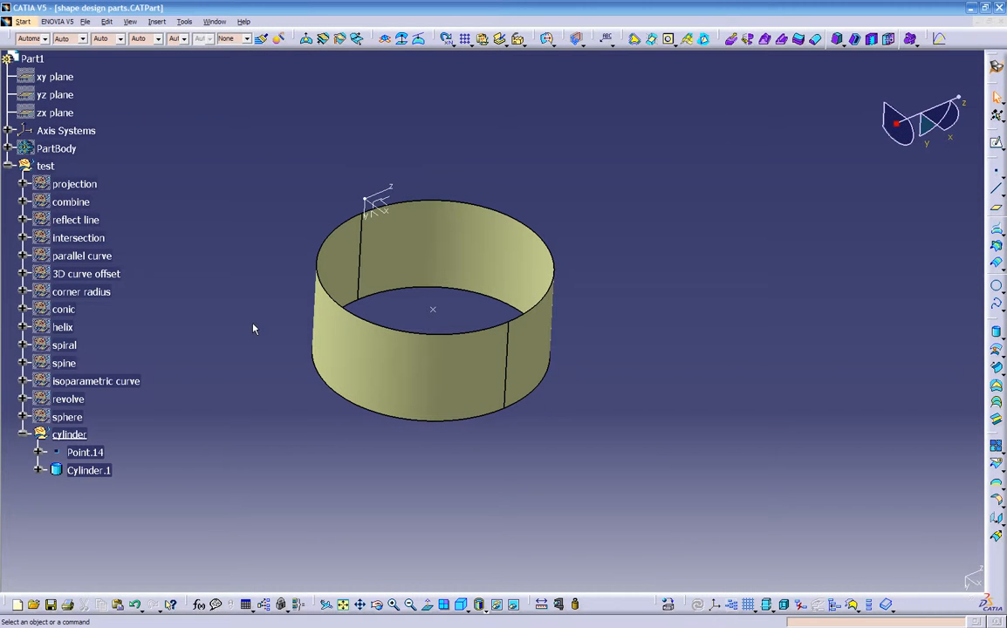
Start an Offset surface of the cylinder at 1 in and preview it on the outer side
{"action": "middle_click_drag", "start_coordinate": [281, 409], "coordinate": [317, 417]}
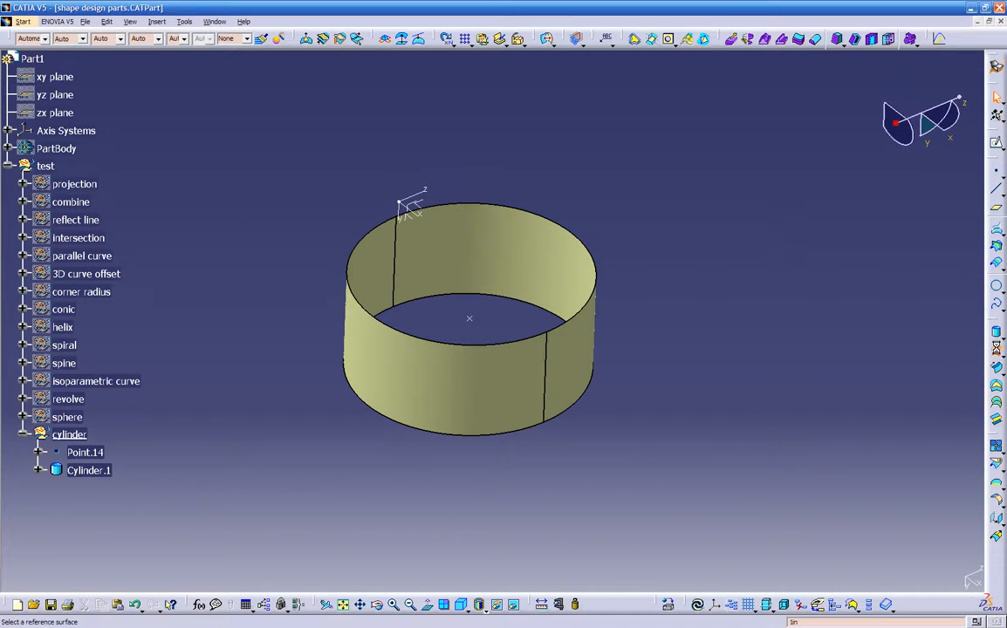
{"action": "left_click", "coordinate": [996, 351]}
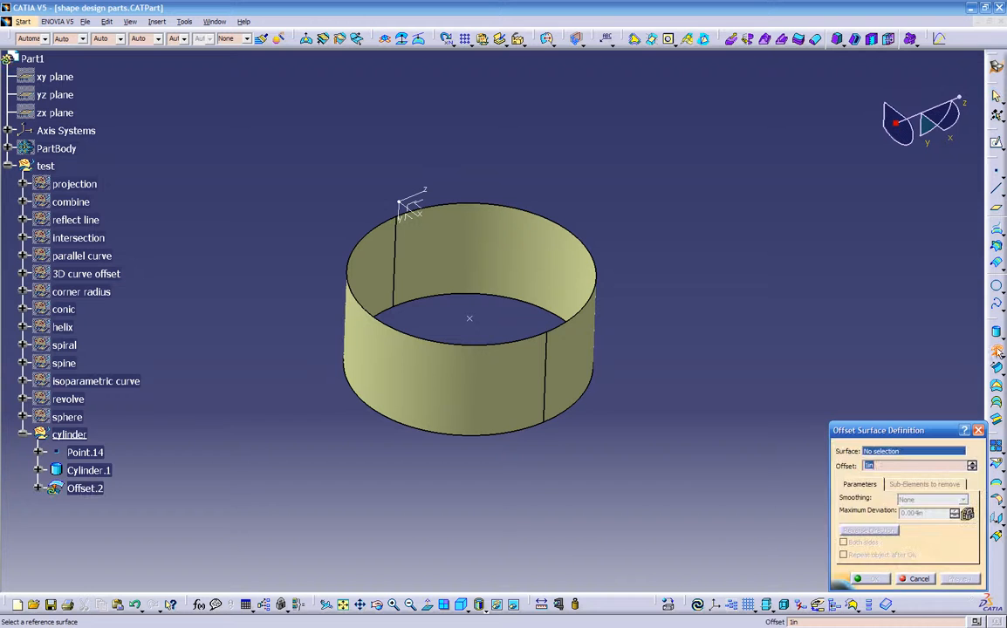
{"action": "left_click", "coordinate": [417, 388]}
{"action": "middle_click_drag", "start_coordinate": [422, 434], "coordinate": [441, 507]}
{"action": "left_click", "coordinate": [960, 579]}
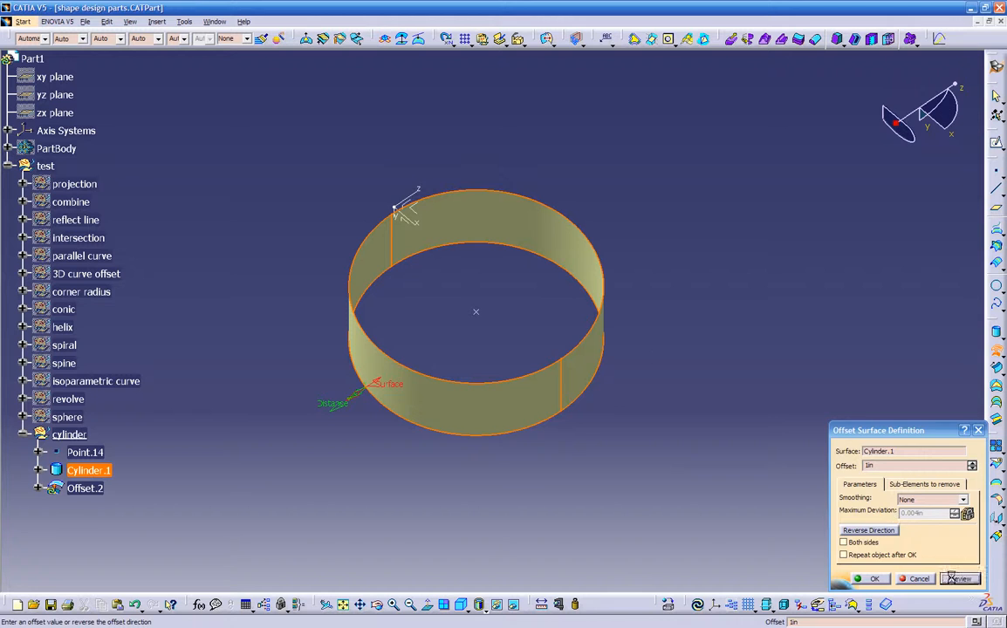
{"action": "middle_click_drag", "start_coordinate": [525, 473], "coordinate": [503, 444]}
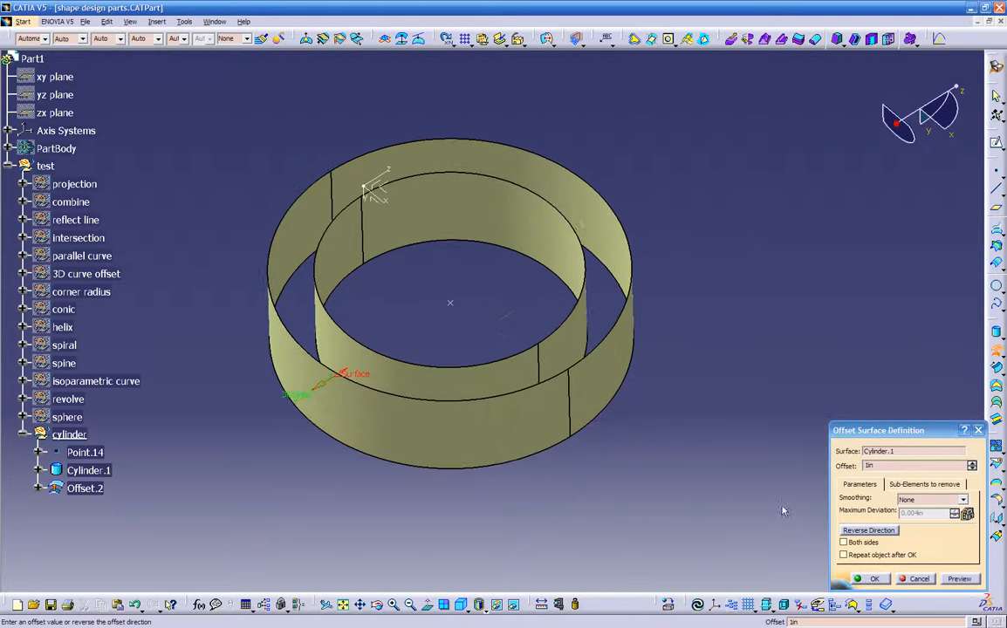
Reverse the offset direction to the inside of the cylinder, preview it, and accept the offset surface
{"action": "left_click", "coordinate": [867, 531]}
{"action": "left_click", "coordinate": [953, 580]}
{"action": "middle_click_drag", "start_coordinate": [614, 489], "coordinate": [674, 484]}
{"action": "left_click", "coordinate": [874, 579]}
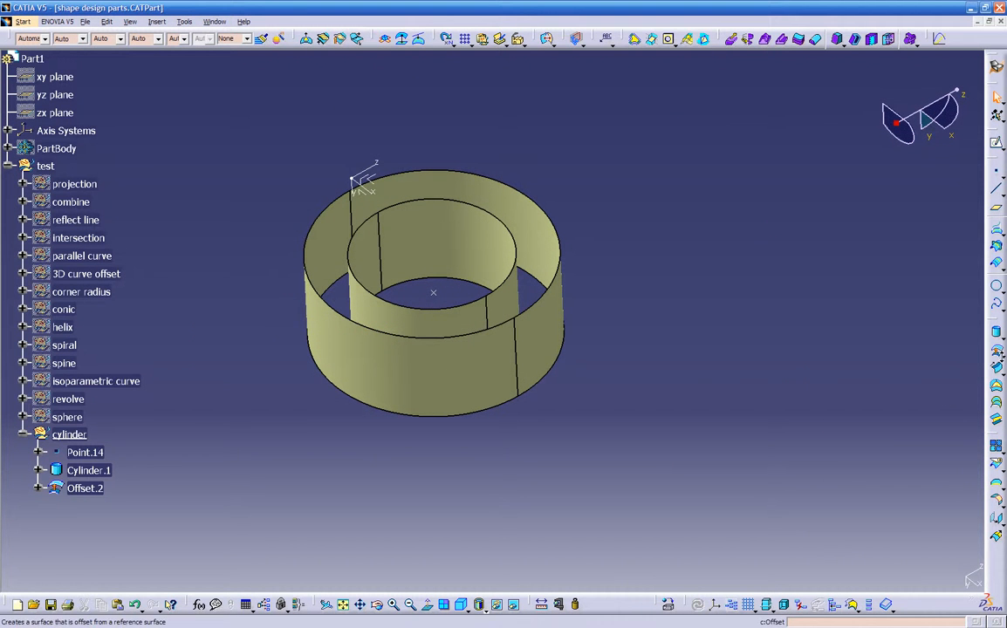
{"action": "left_click", "coordinate": [996, 368]}
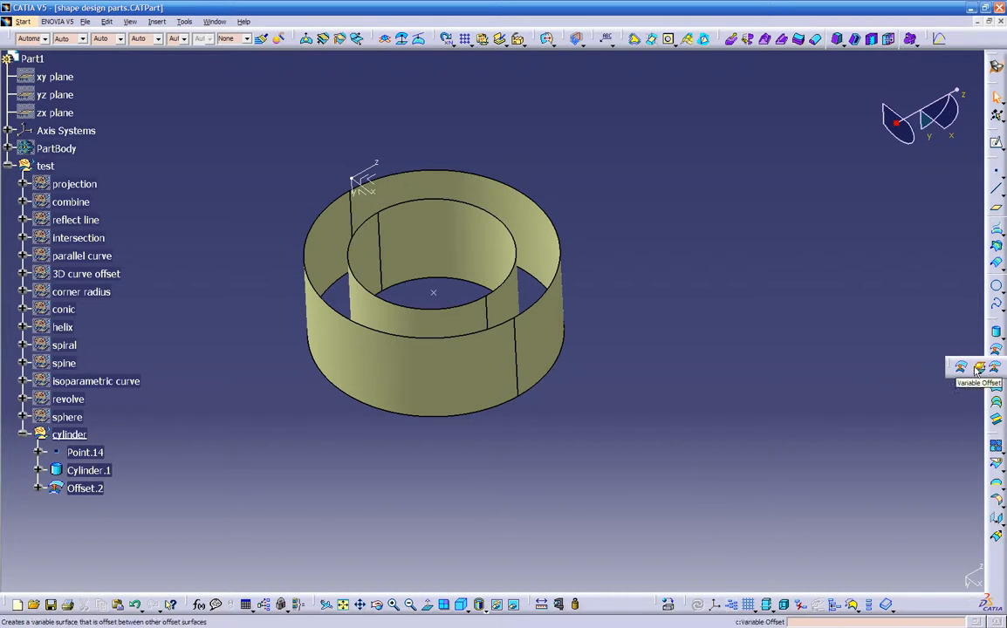
{"action": "left_click", "coordinate": [847, 369]}
{"action": "mouse_move", "coordinate": [495, 434]}
{"action": "middle_mouse_down"}
{"action": "mouse_move", "coordinate": [526, 428]}
{"action": "mouse_move", "coordinate": [510, 427]}
{"action": "middle_mouse_up"}
{"action": "middle_click_drag", "start_coordinate": [290, 442], "coordinate": [371, 472]}
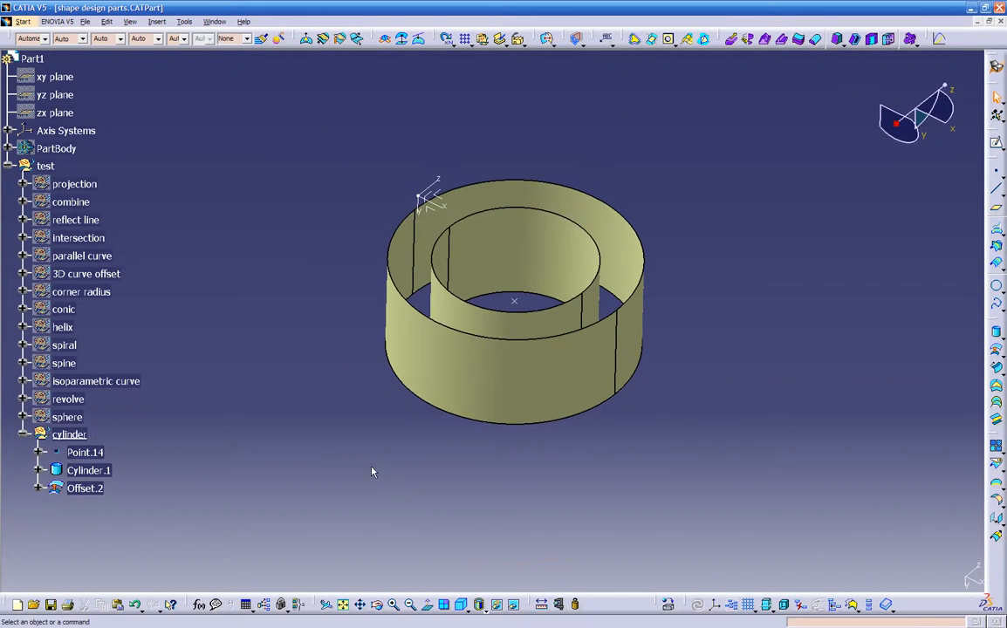
Hide the cylinder geometrical set and collapse it in the tree
{"action": "right_click", "coordinate": [70, 434]}
{"action": "left_click", "coordinate": [122, 223]}
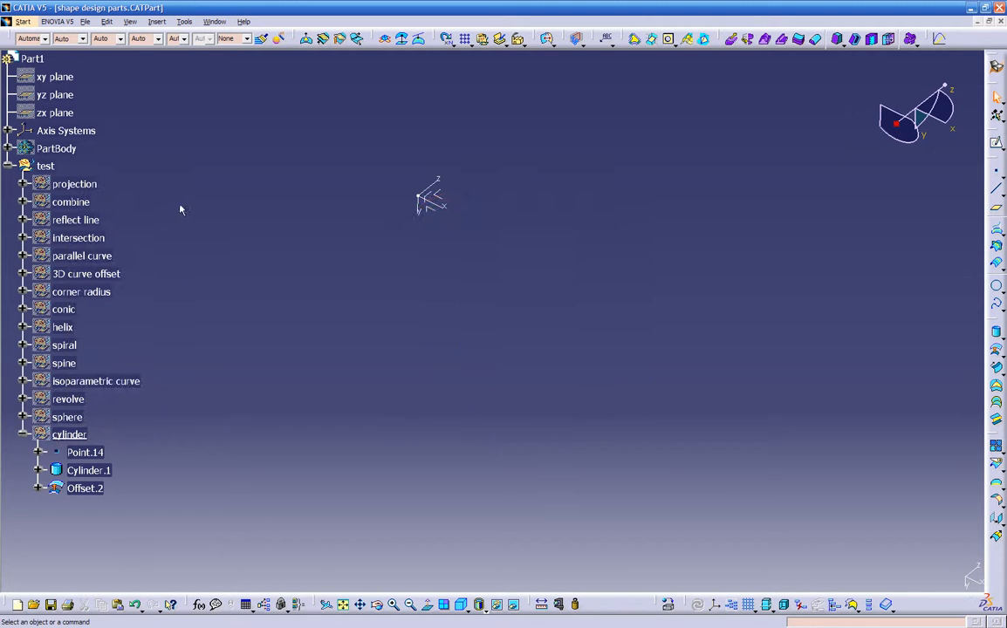
{"action": "left_click", "coordinate": [23, 434]}
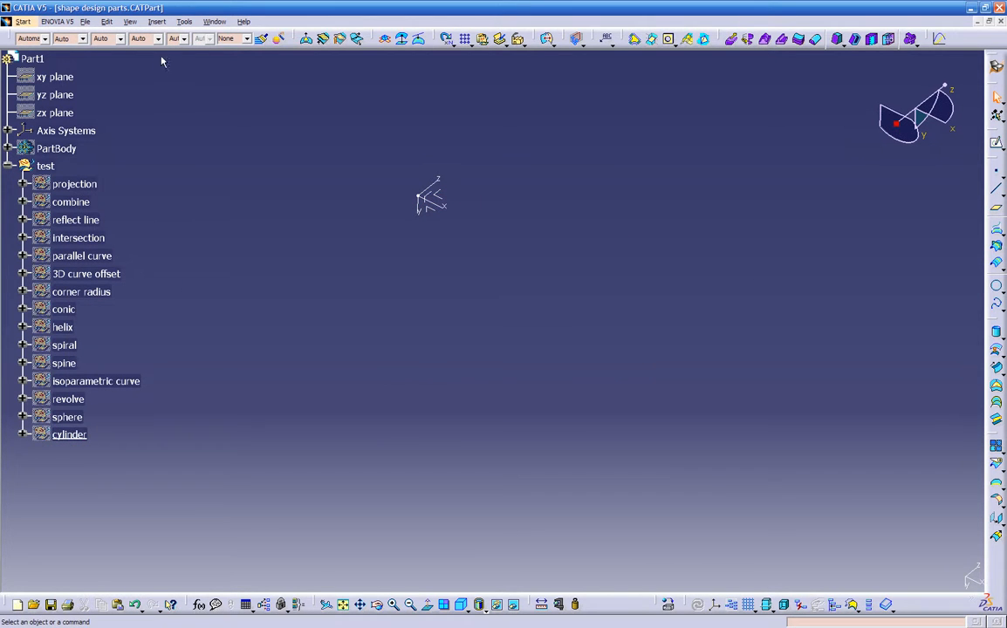
Insert a geometrical set named offset with test as its father
{"action": "left_click", "coordinate": [158, 24]}
{"action": "left_click", "coordinate": [179, 80]}
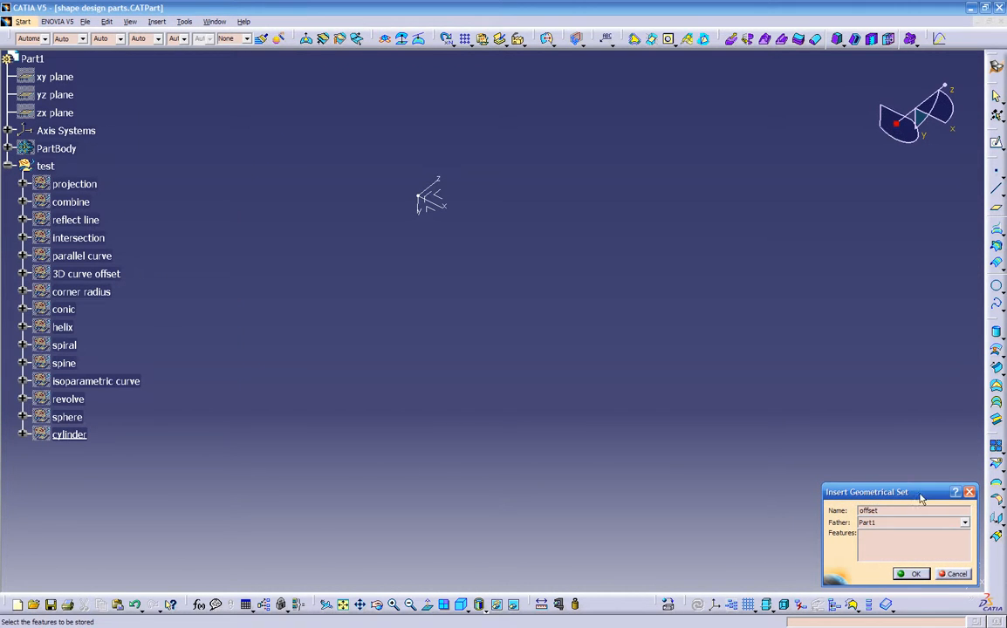
{"action": "left_click", "coordinate": [918, 523]}
{"action": "scroll", "coordinate": [902, 560], "scroll_direction": "down", "scroll_amount": 3}
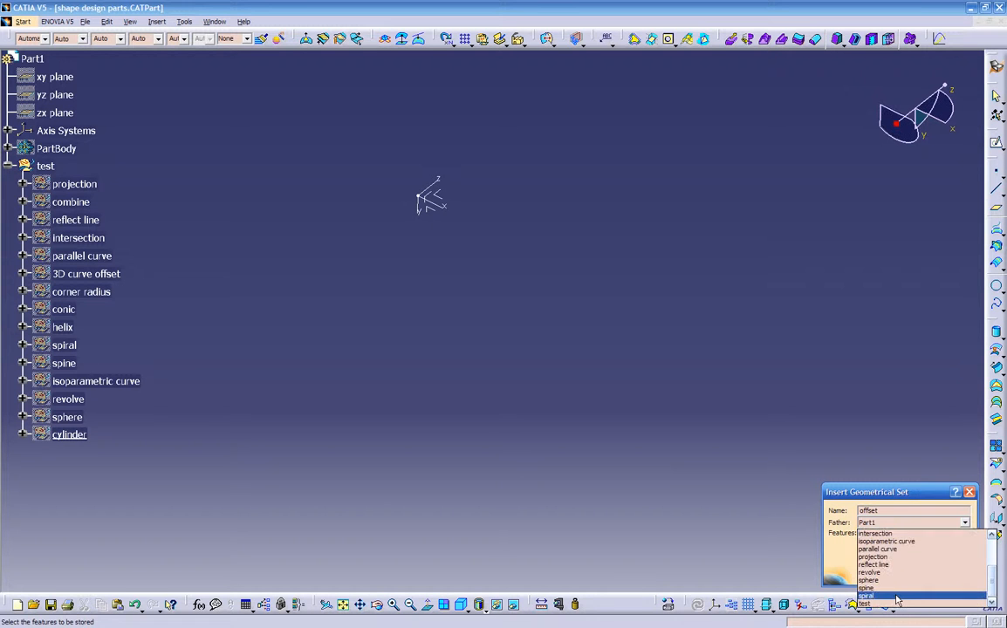
{"action": "left_click", "coordinate": [896, 603]}
{"action": "left_click", "coordinate": [899, 574]}
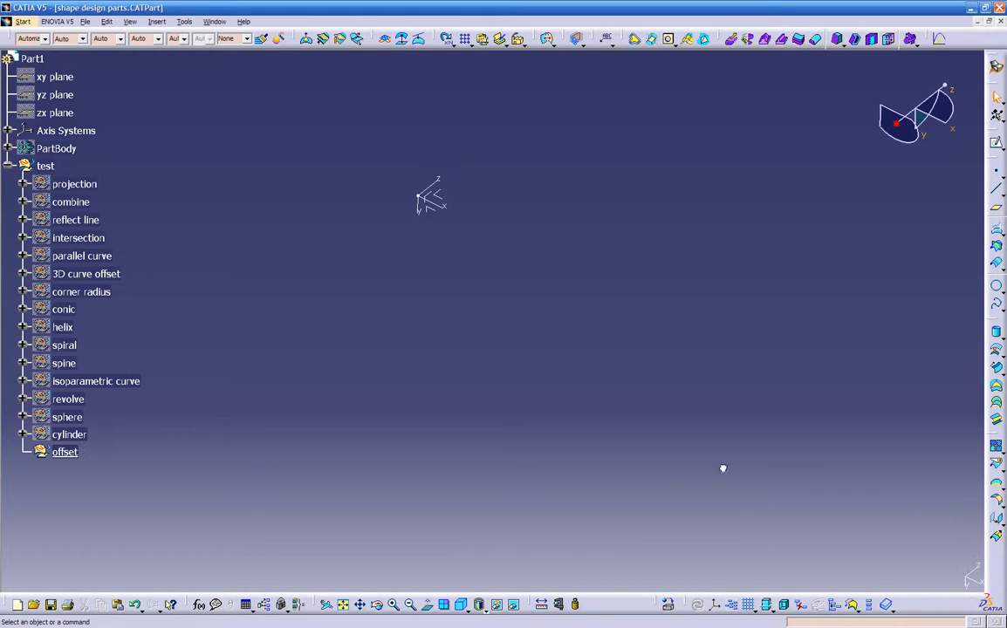
Sketch an S-shaped profile on the axis system's XY plane: a horizontal line, two tangent arcs and a horizontal line along the H axis
{"action": "middle_click_drag", "start_coordinate": [574, 255], "coordinate": [350, 335]}
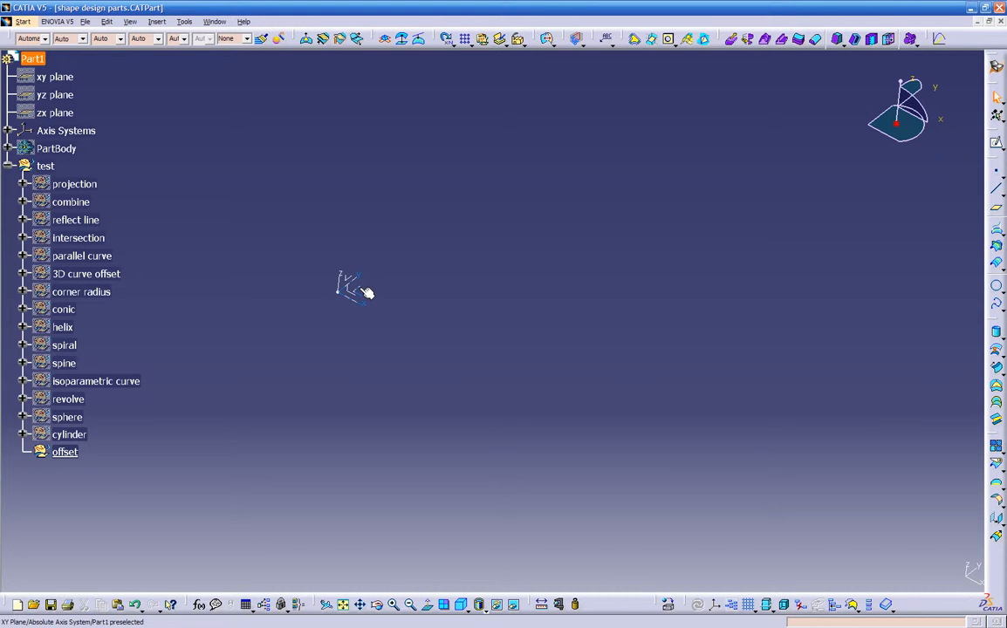
{"action": "left_click", "coordinate": [365, 294]}
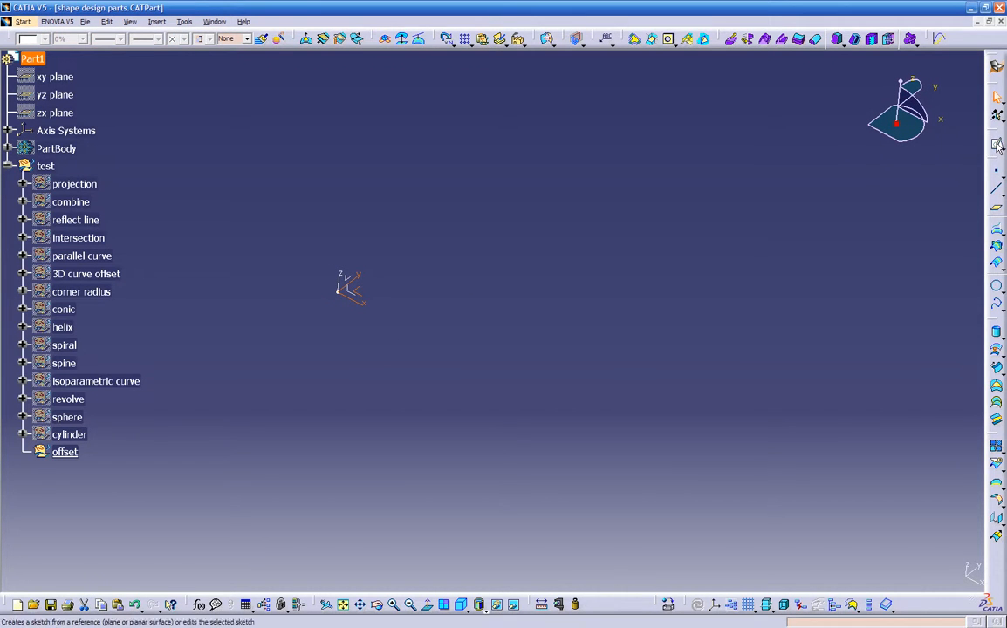
{"action": "left_click", "coordinate": [998, 144]}
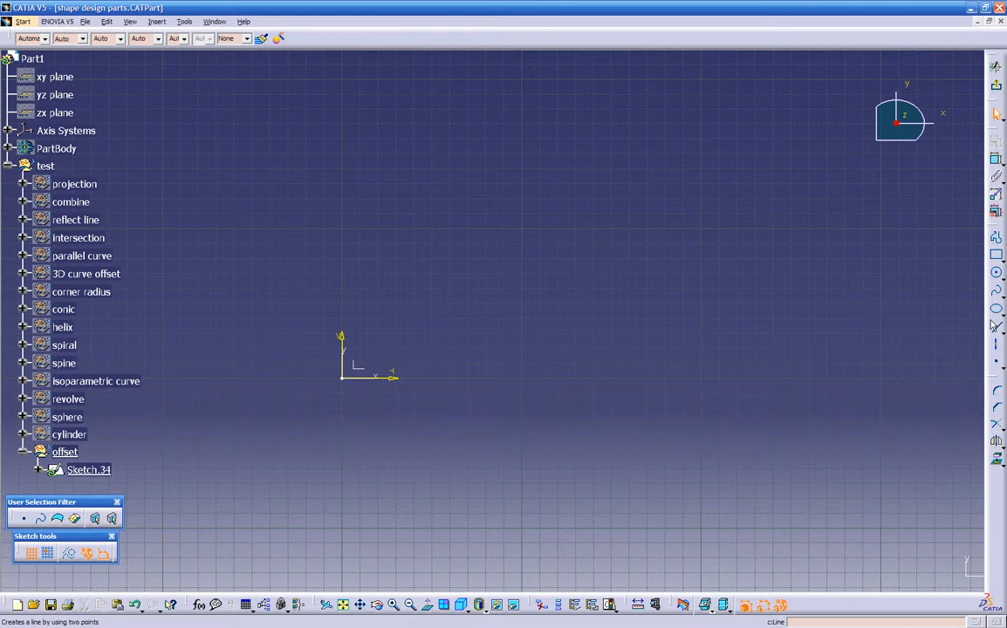
{"action": "left_click", "coordinate": [997, 239]}
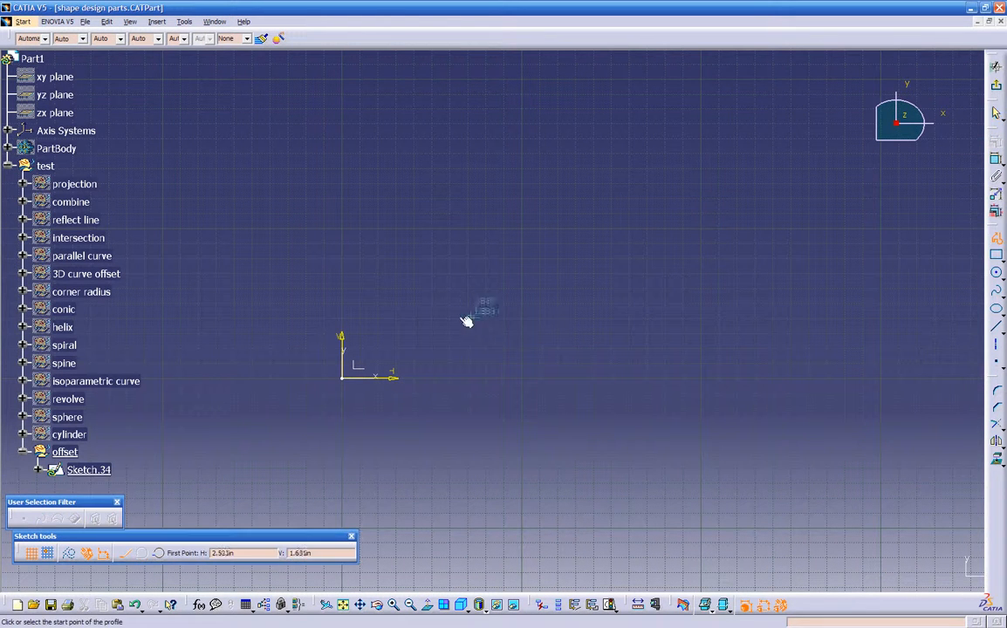
{"action": "left_click", "coordinate": [434, 316]}
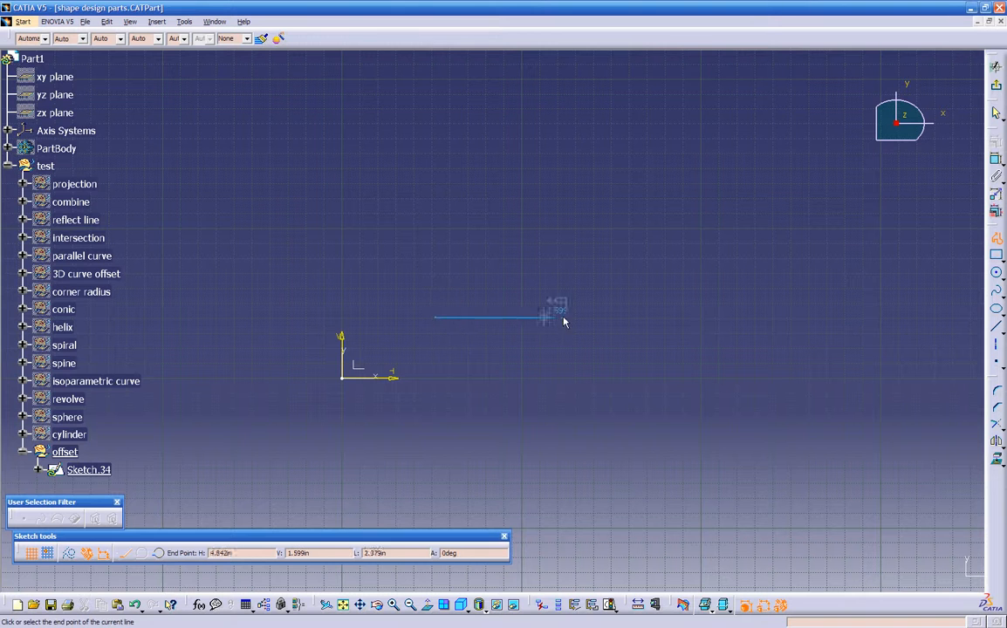
{"action": "left_click", "coordinate": [622, 316]}
{"action": "left_click", "coordinate": [697, 343]}
{"action": "middle_click_drag", "start_coordinate": [864, 380], "coordinate": [641, 359]}
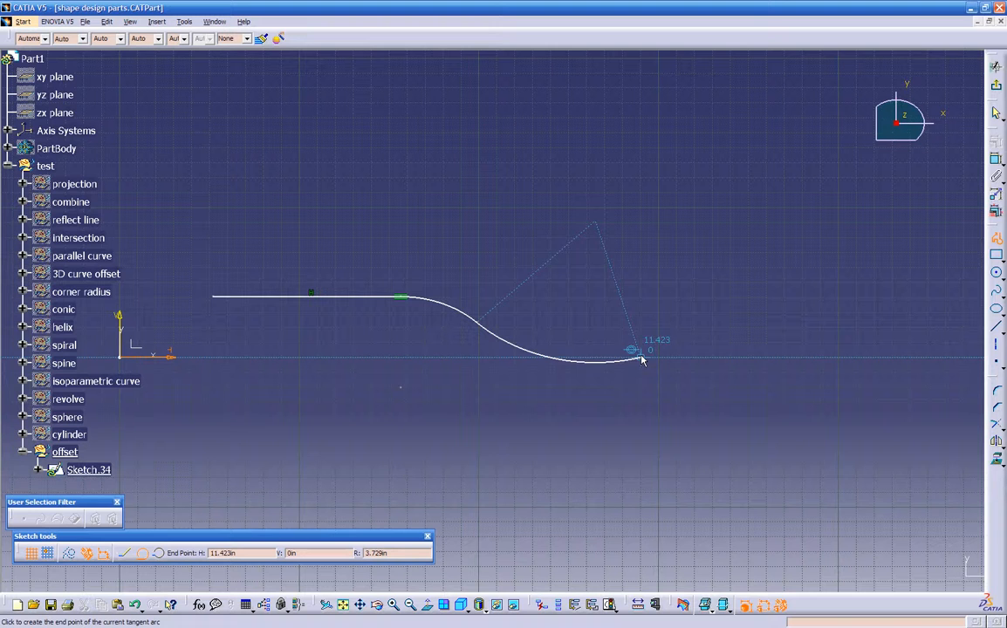
{"action": "left_click", "coordinate": [583, 357]}
{"action": "left_click", "coordinate": [739, 356]}
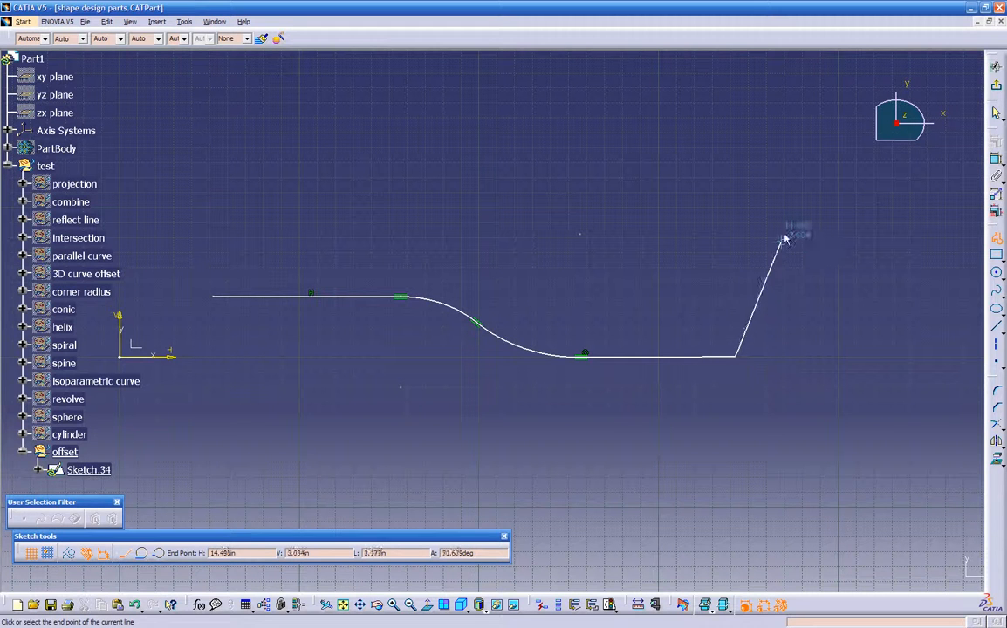
{"action": "left_click", "coordinate": [996, 86]}
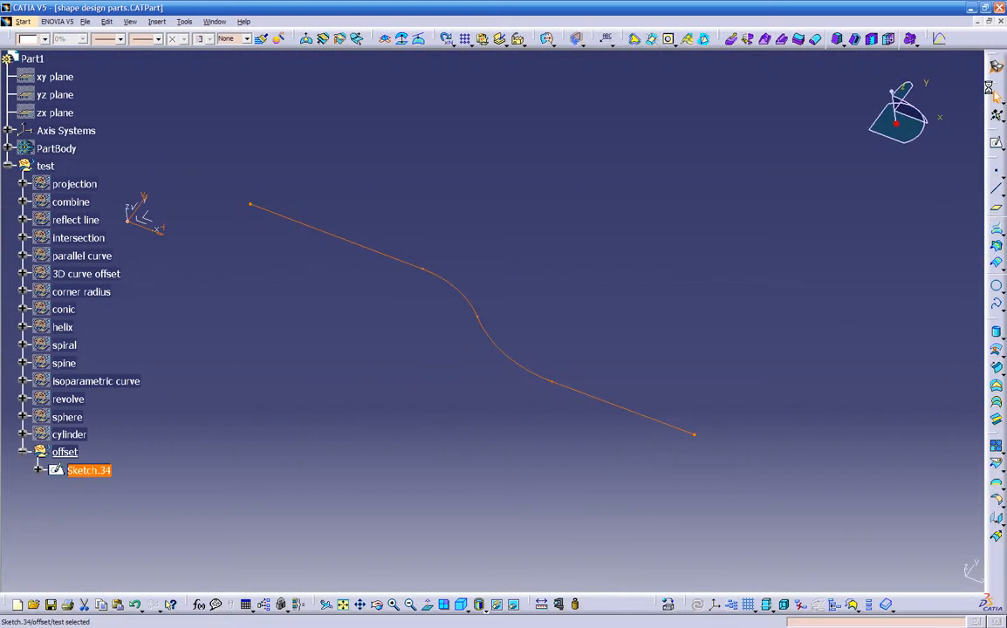
Disassemble the S-shaped sketch into separate curves using the All Cells mode
{"action": "middle_click_drag", "start_coordinate": [606, 282], "coordinate": [439, 311]}
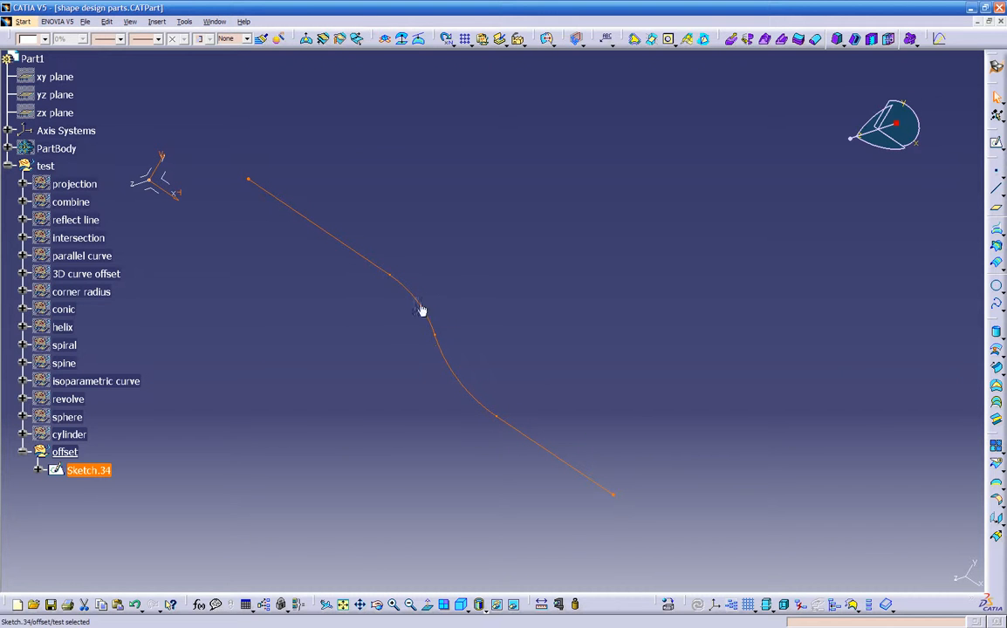
{"action": "left_click", "coordinate": [363, 259]}
{"action": "left_click", "coordinate": [366, 261]}
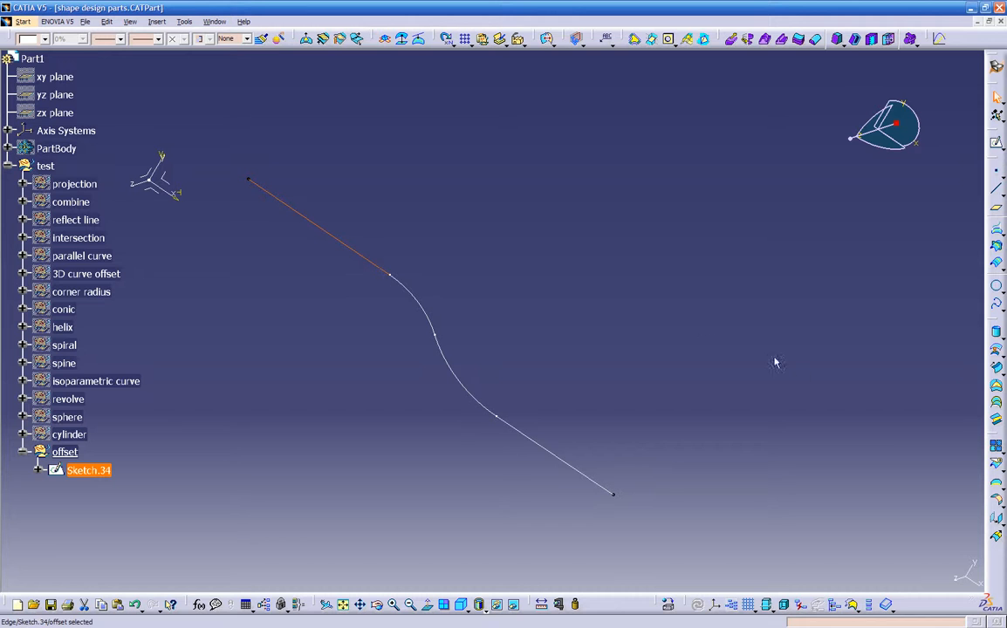
{"action": "left_click", "coordinate": [995, 463]}
{"action": "left_click", "coordinate": [995, 463]}
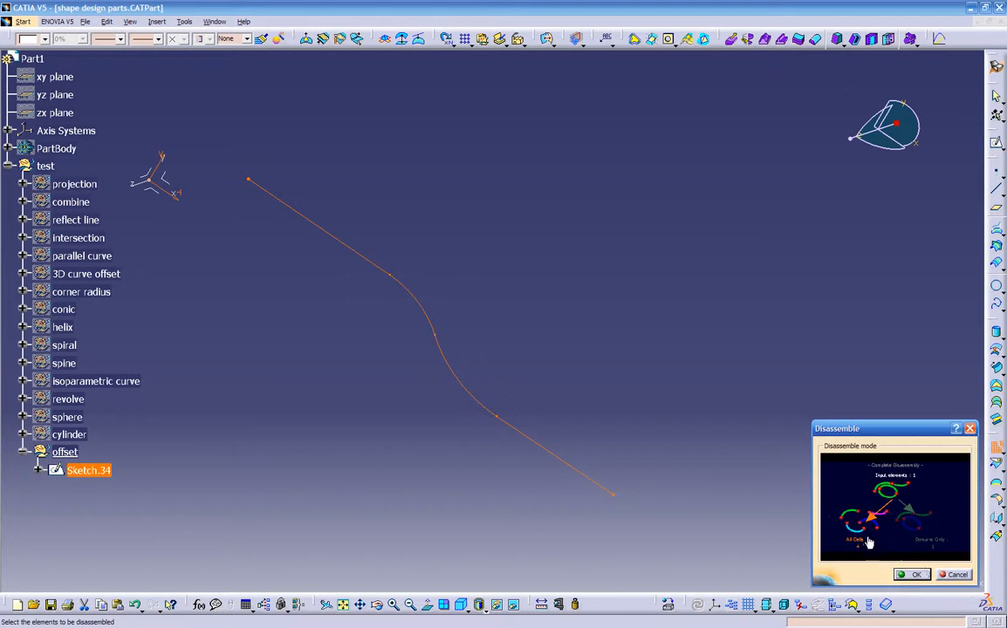
{"action": "left_click", "coordinate": [912, 574]}
Hide the original S-profile sketch in the offset set
{"action": "middle_click_drag", "start_coordinate": [668, 279], "coordinate": [673, 285]}
{"action": "left_click", "coordinate": [88, 470]}
{"action": "right_click", "coordinate": [98, 468]}
{"action": "left_click", "coordinate": [154, 255]}
Join the two middle arc curves, Curve.10 and Curve.11, into one curve with the default join settings
{"action": "mouse_move", "coordinate": [323, 451]}
{"action": "middle_mouse_down"}
{"action": "mouse_move", "coordinate": [420, 461]}
{"action": "mouse_move", "coordinate": [516, 410]}
{"action": "middle_mouse_up"}
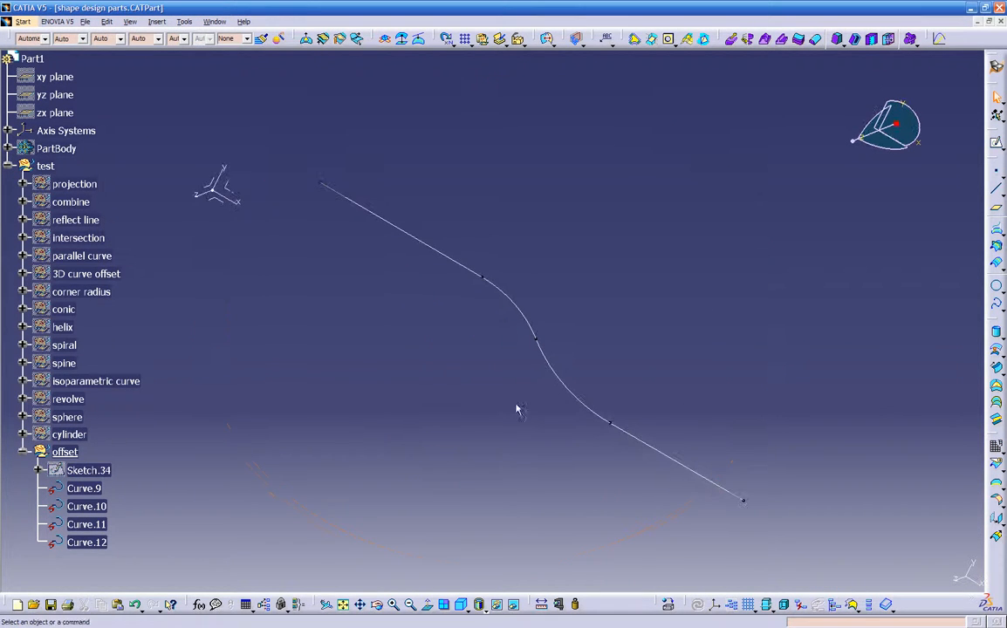
{"action": "left_click", "coordinate": [542, 358]}
{"action": "left_click", "coordinate": [478, 279], "text": "ctrl"}
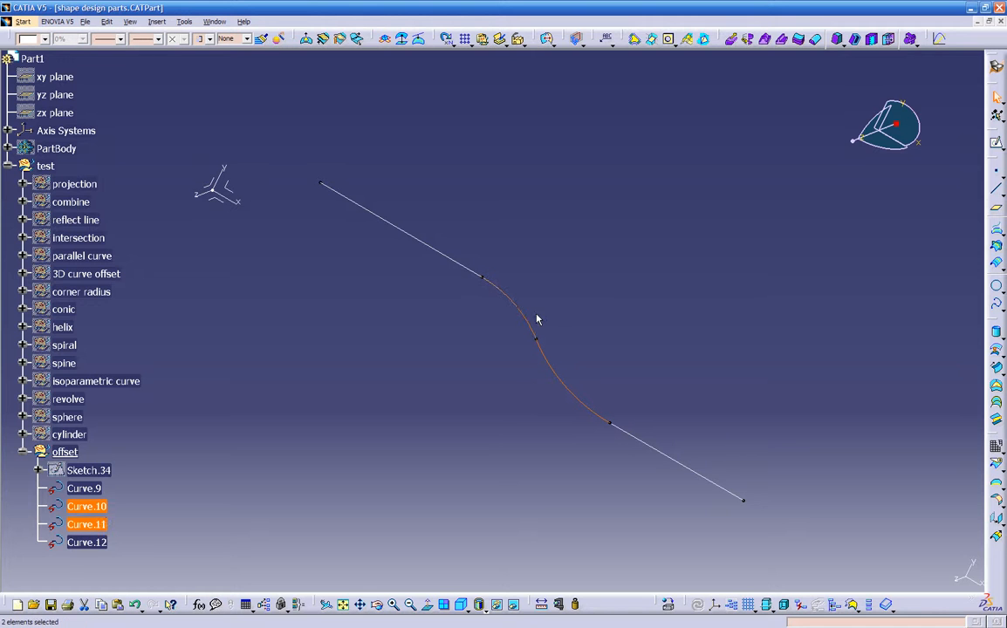
{"action": "left_click", "coordinate": [999, 465]}
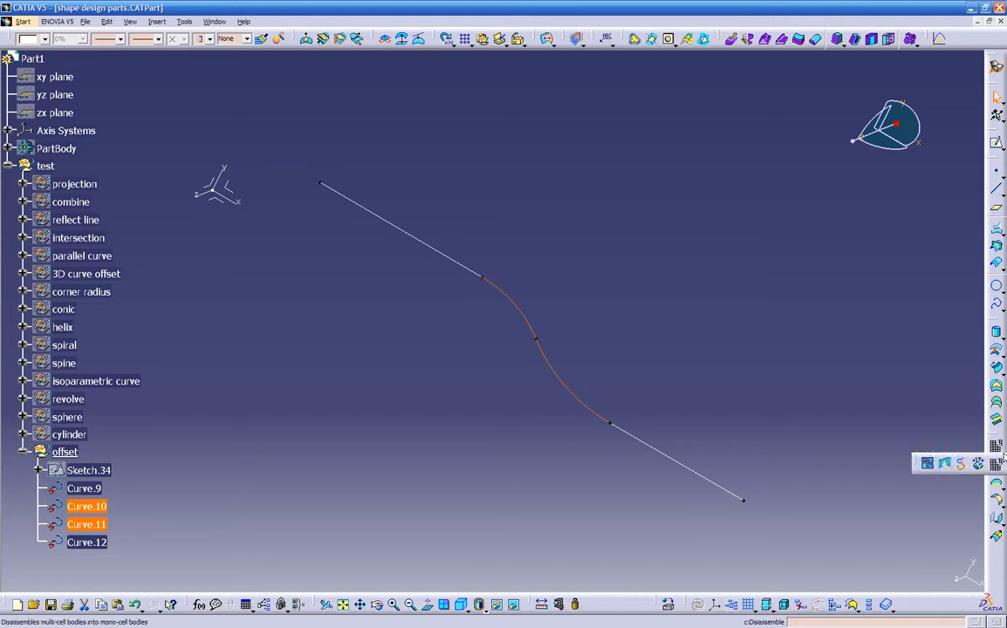
{"action": "left_click", "coordinate": [928, 463]}
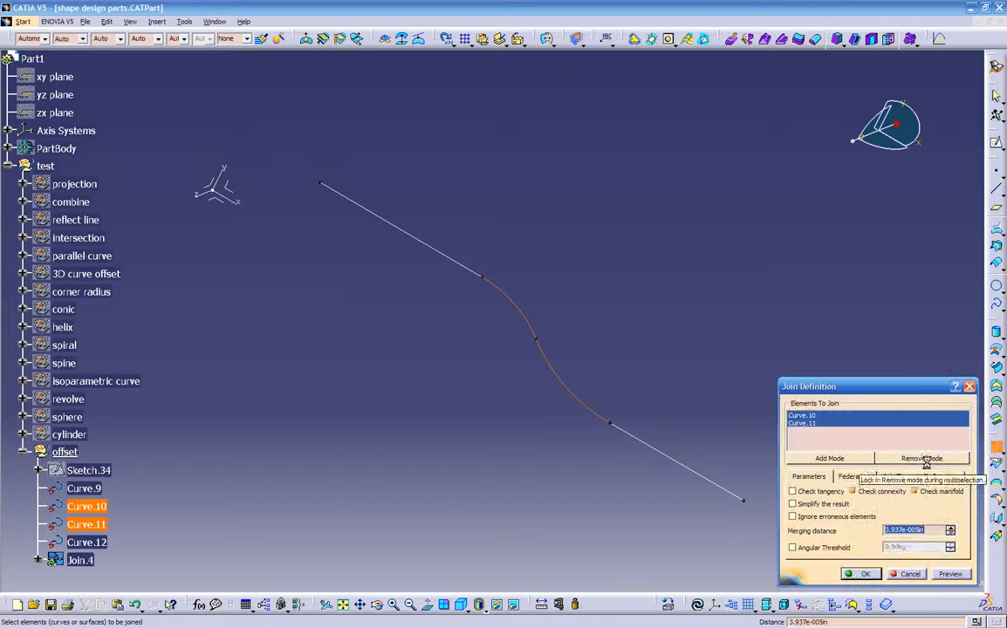
{"action": "left_click", "coordinate": [947, 573]}
{"action": "left_click", "coordinate": [853, 573]}
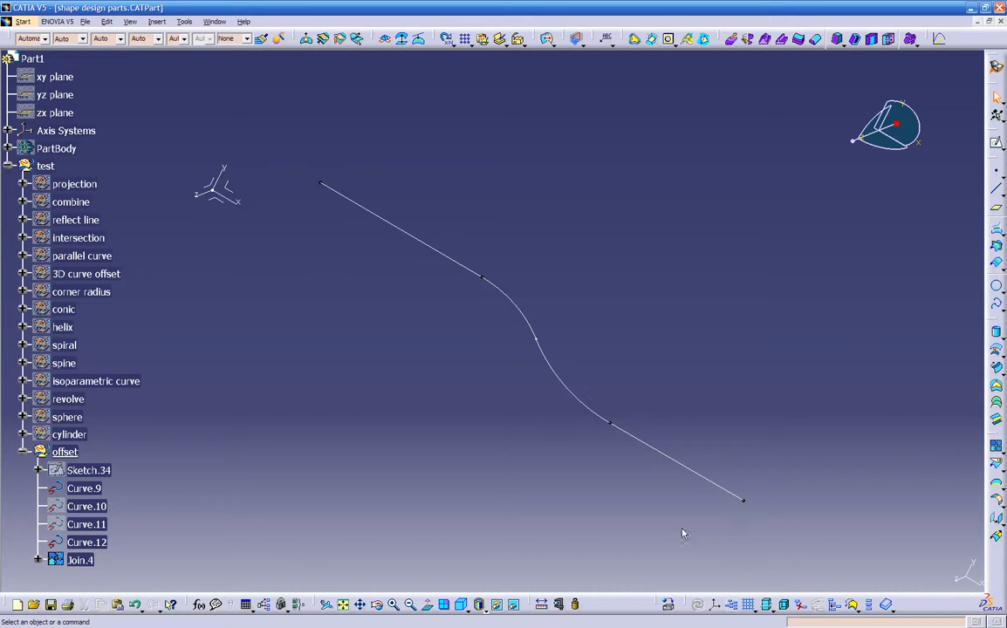
Translate the two straight curves and the joined arcs together by 2 in, using the axis system's XY plane as direction
{"action": "middle_click_drag", "start_coordinate": [422, 356], "coordinate": [419, 360]}
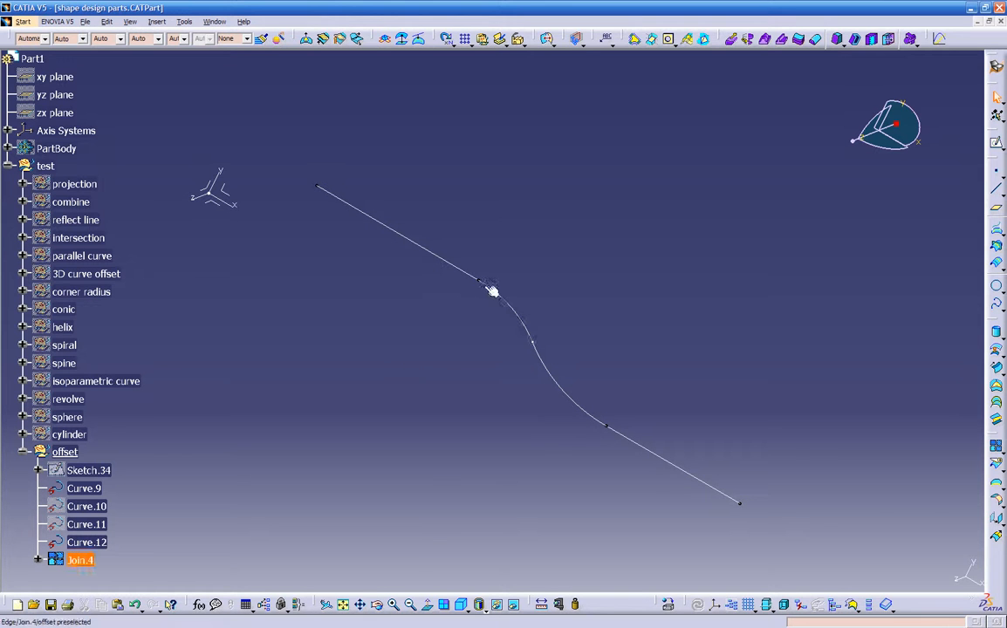
{"action": "middle_click_drag", "start_coordinate": [398, 322], "coordinate": [338, 278]}
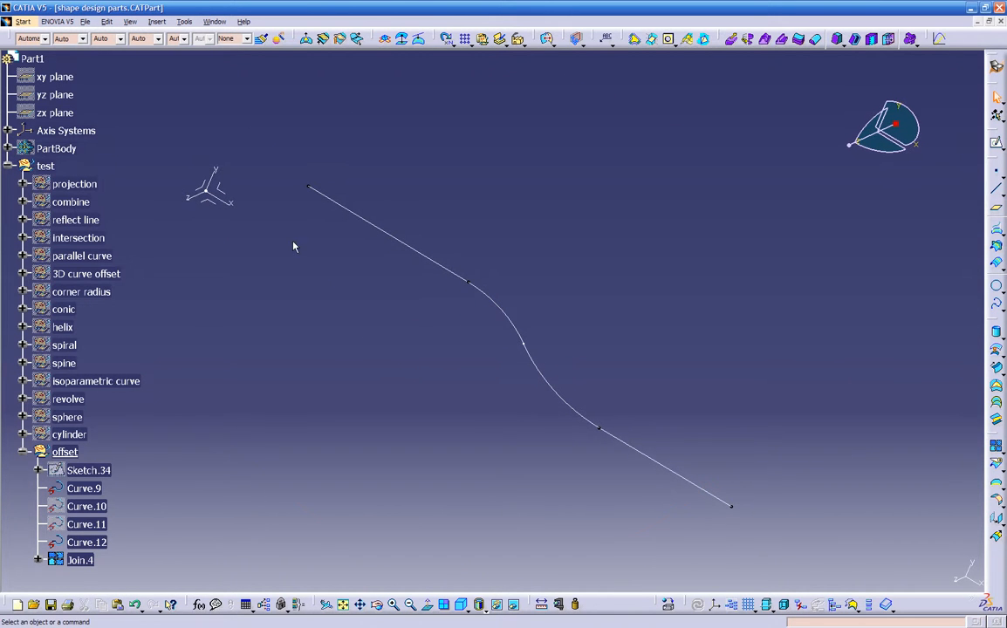
{"action": "left_click_drag", "start_coordinate": [286, 150], "coordinate": [819, 525]}
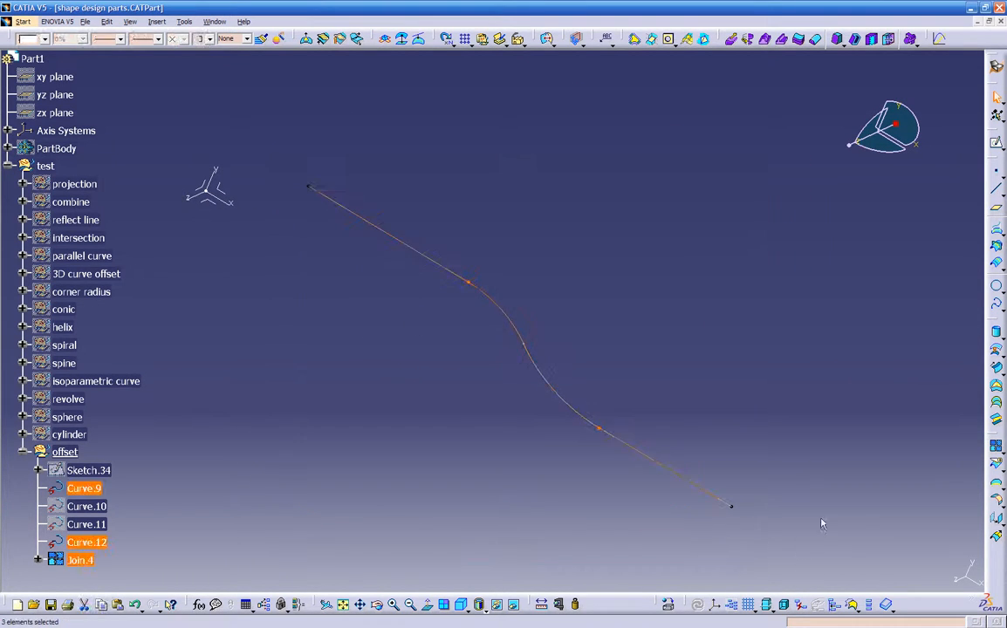
{"action": "left_click", "coordinate": [997, 519]}
{"action": "left_click", "coordinate": [234, 195]}
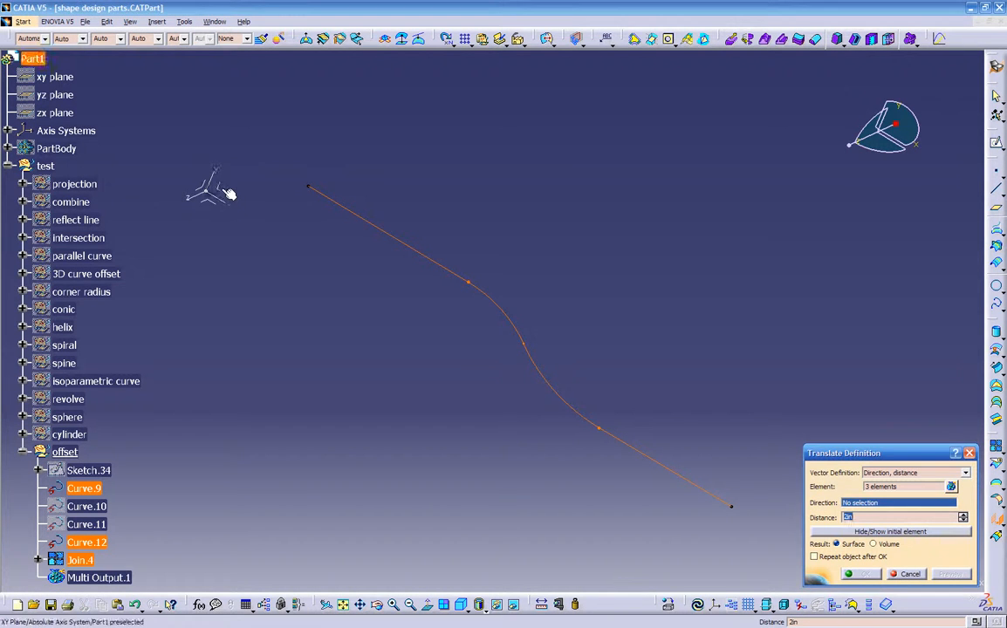
{"action": "middle_click_drag", "start_coordinate": [305, 344], "coordinate": [498, 433]}
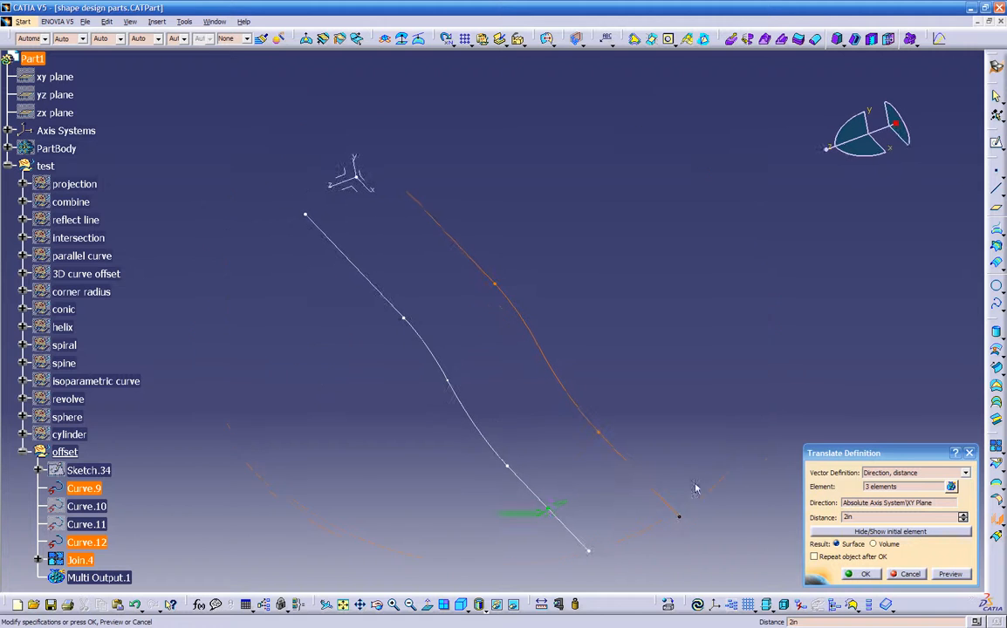
{"action": "left_click", "coordinate": [859, 573]}
Create a Blend surface between the translated straight curve Translate.3 and its original Curve.9
{"action": "middle_click_drag", "start_coordinate": [777, 535], "coordinate": [625, 430]}
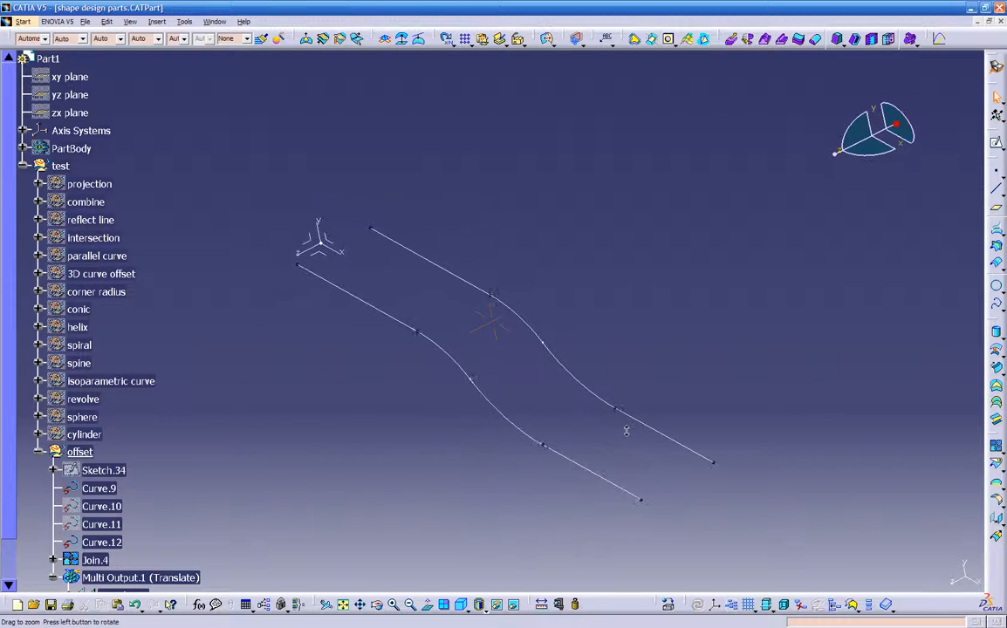
{"action": "left_click", "coordinate": [598, 478]}
{"action": "left_click", "coordinate": [965, 398]}
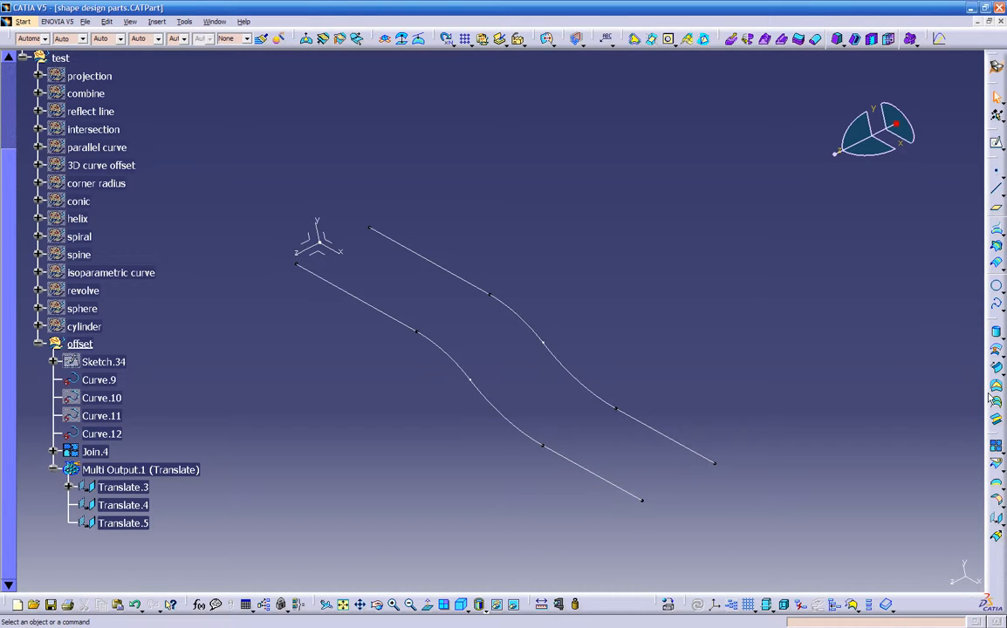
{"action": "left_click", "coordinate": [606, 485]}
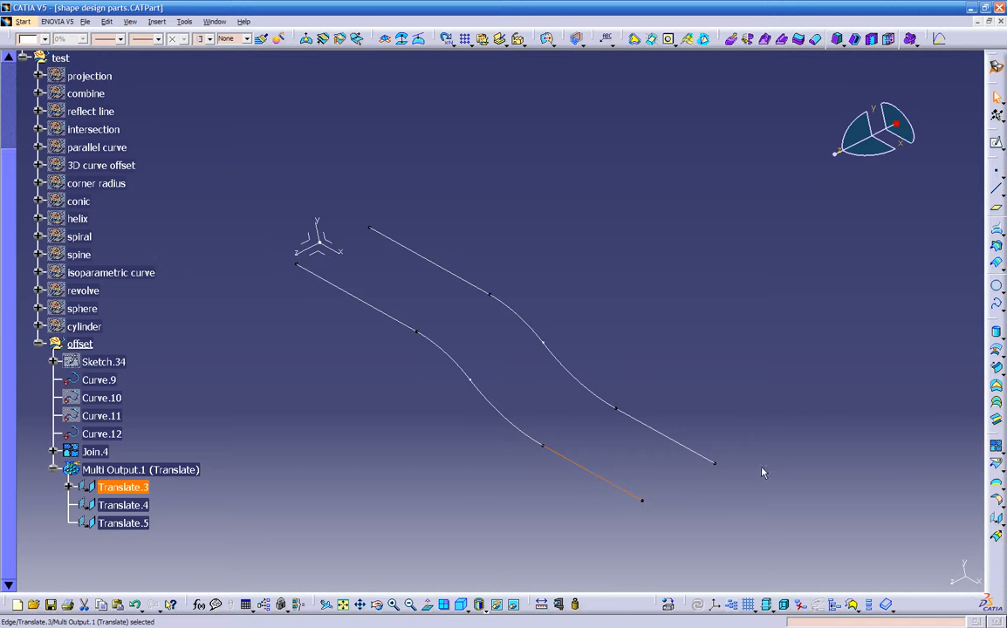
{"action": "left_click", "coordinate": [996, 420]}
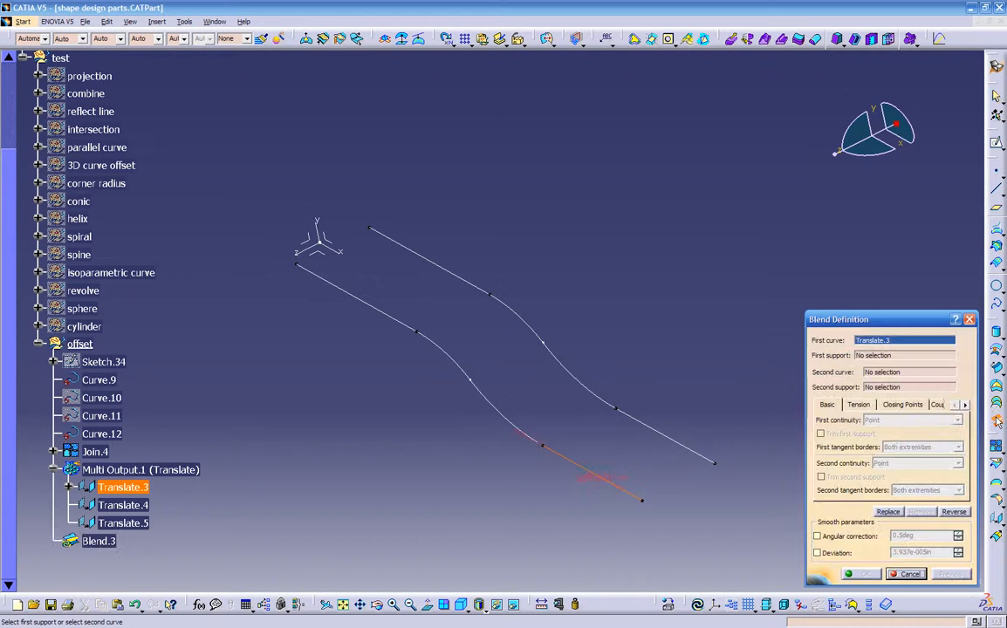
{"action": "left_click", "coordinate": [672, 439]}
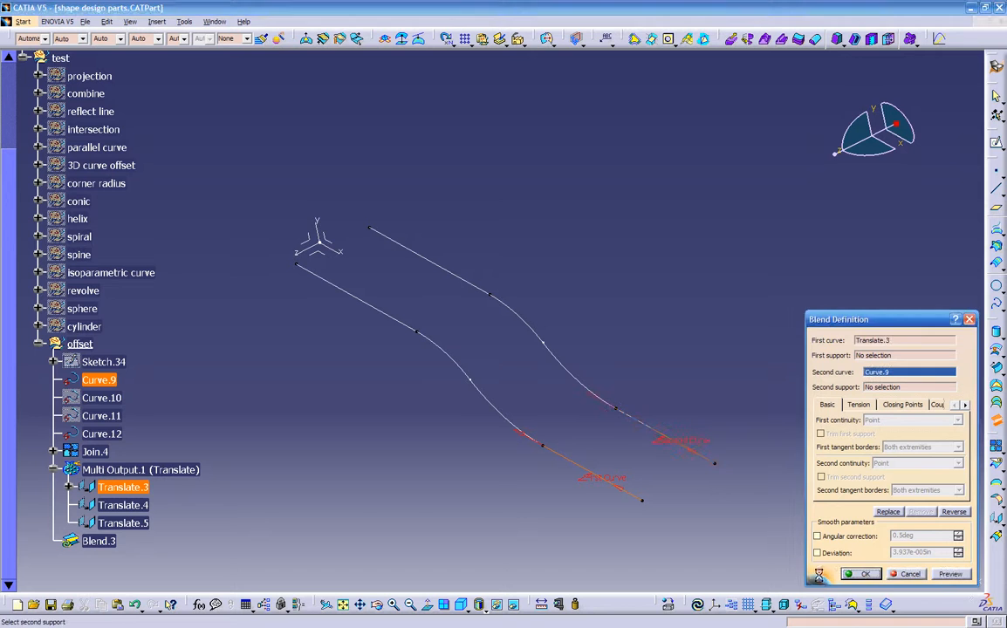
{"action": "left_click", "coordinate": [859, 574]}
Create a Blend surface between the translated arcs, Translate.5, and the joined arcs, Join.4
{"action": "left_click", "coordinate": [996, 420]}
{"action": "left_click", "coordinate": [523, 433]}
{"action": "left_click", "coordinate": [95, 451]}
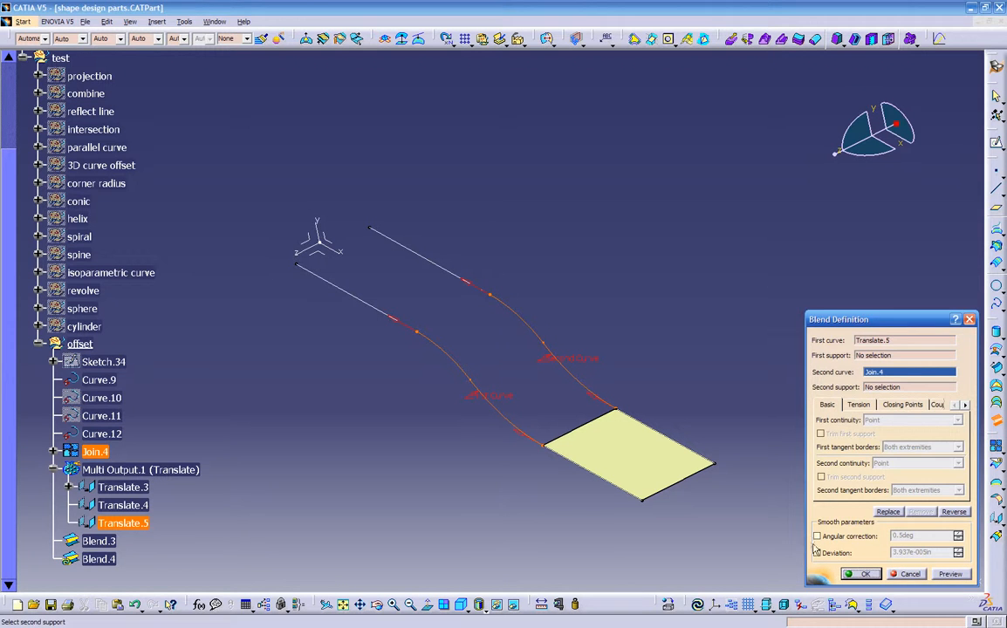
{"action": "left_click", "coordinate": [859, 574]}
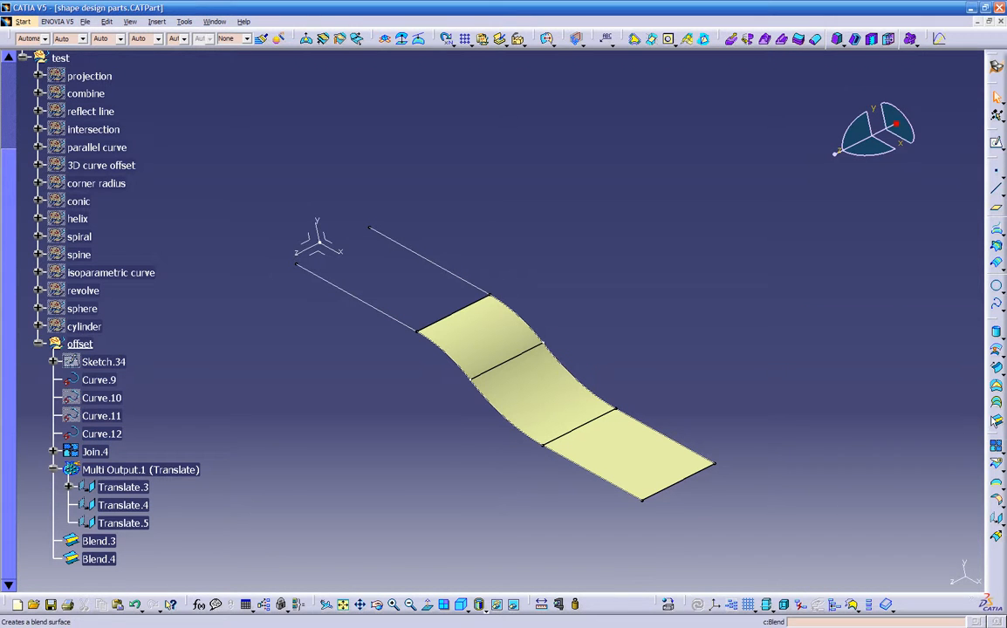
Create a Blend surface between Translate.4 and the remaining original straight curve nearest the axis system
{"action": "left_click", "coordinate": [395, 318]}
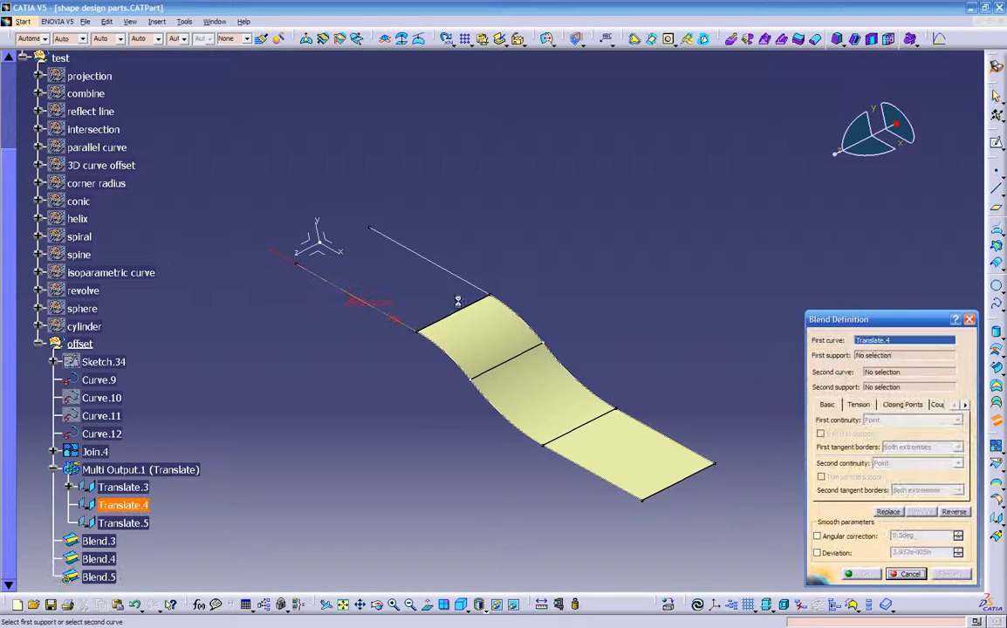
{"action": "left_click", "coordinate": [442, 269]}
{"action": "left_click", "coordinate": [860, 574]}
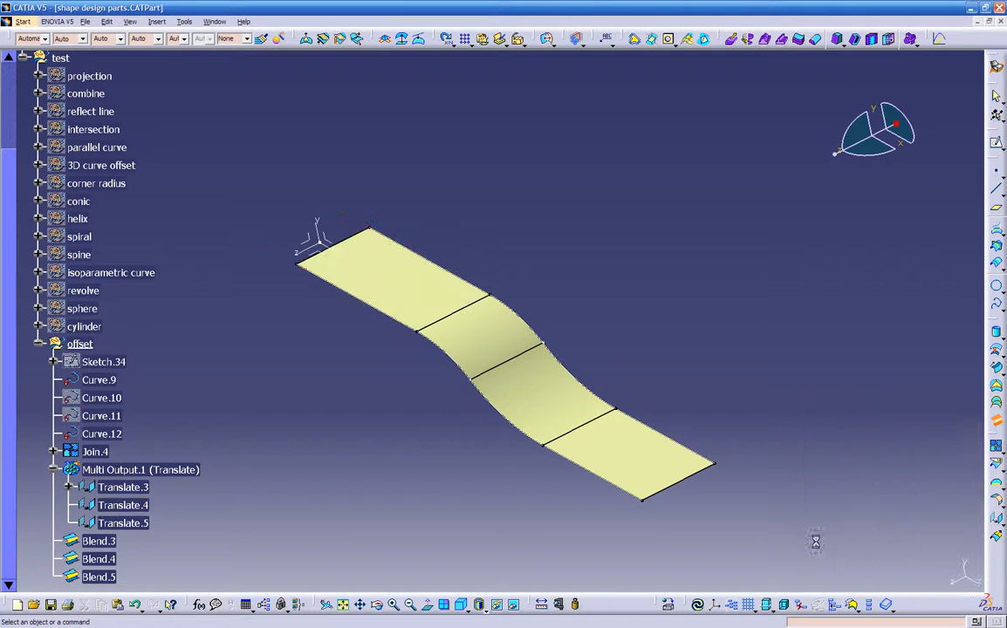
Join the three blend surfaces Blend.3, Blend.4 and Blend.5 into one surface with connexity checking on
{"action": "scroll", "coordinate": [184, 479], "scroll_direction": "down", "scroll_amount": 2}
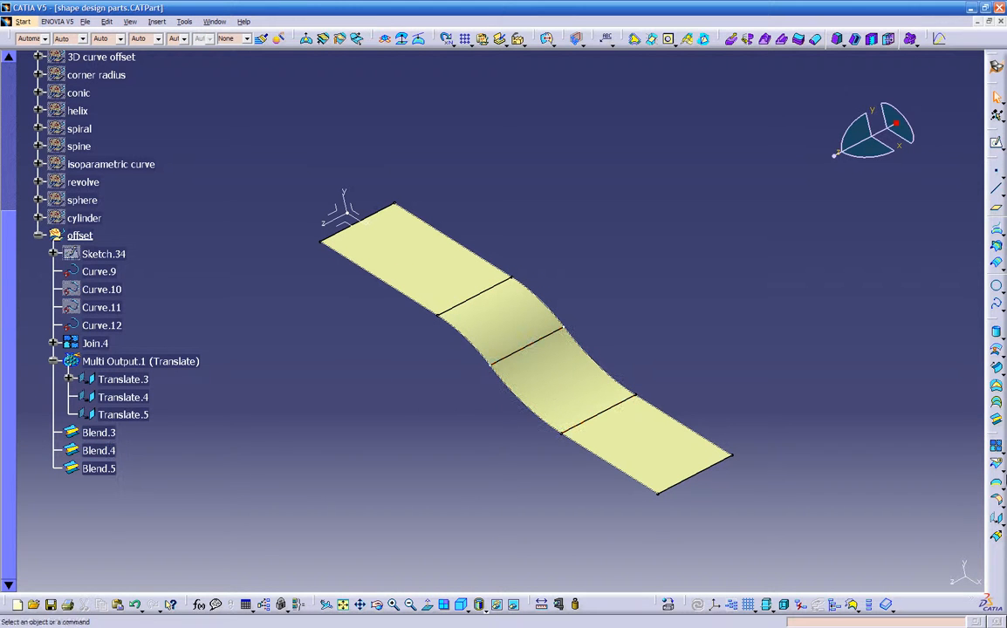
{"action": "left_click", "coordinate": [997, 449]}
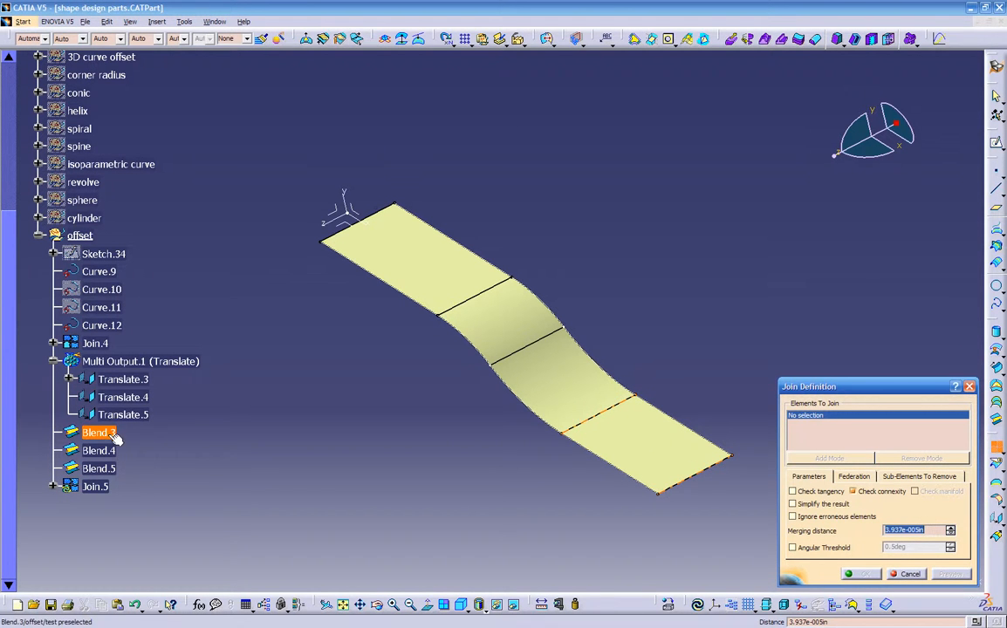
{"action": "left_click", "coordinate": [99, 433]}
{"action": "left_click", "coordinate": [99, 450]}
{"action": "left_click", "coordinate": [98, 468]}
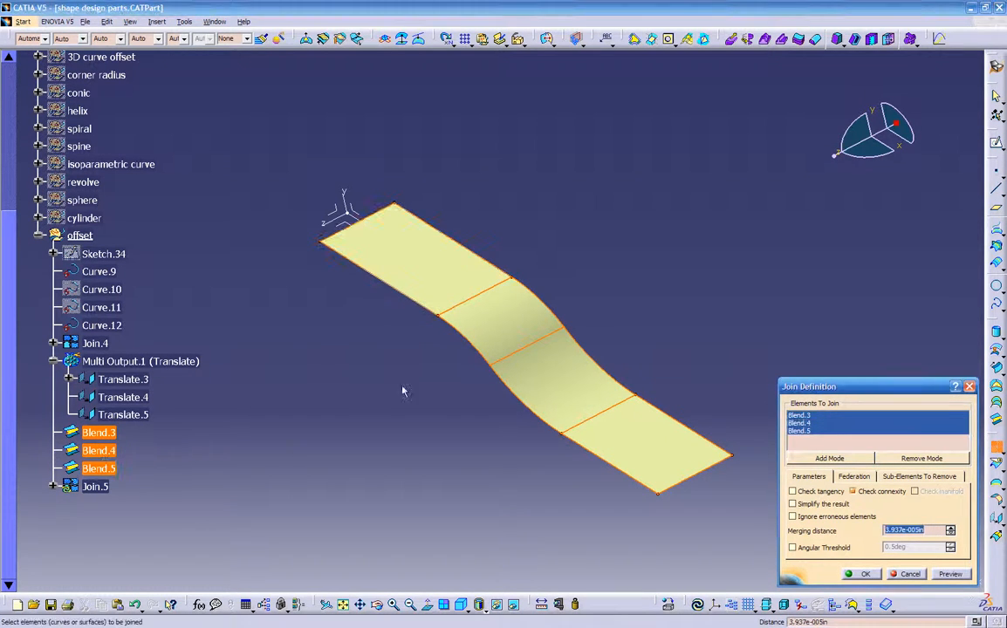
{"action": "left_click", "coordinate": [866, 574]}
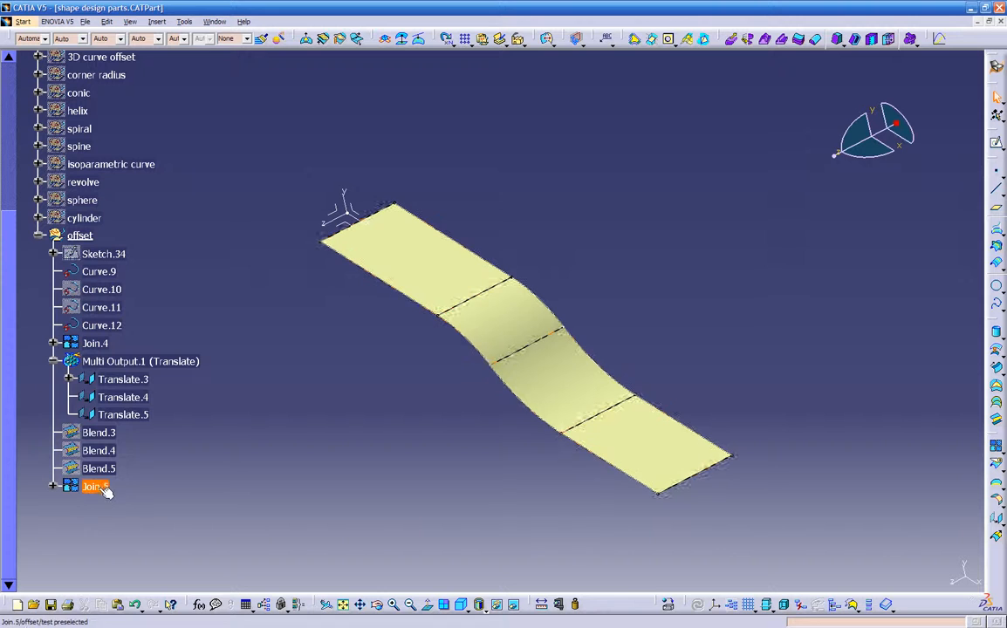
Show the hidden source surfaces Blend.3, Blend.4 and Blend.5 again
{"action": "left_click", "coordinate": [99, 468]}
{"action": "left_click", "coordinate": [108, 432], "text": "ctrl"}
{"action": "right_click", "coordinate": [106, 432]}
{"action": "left_click", "coordinate": [195, 486]}
{"action": "left_click", "coordinate": [108, 451], "text": "ctrl"}
{"action": "right_click", "coordinate": [107, 452]}
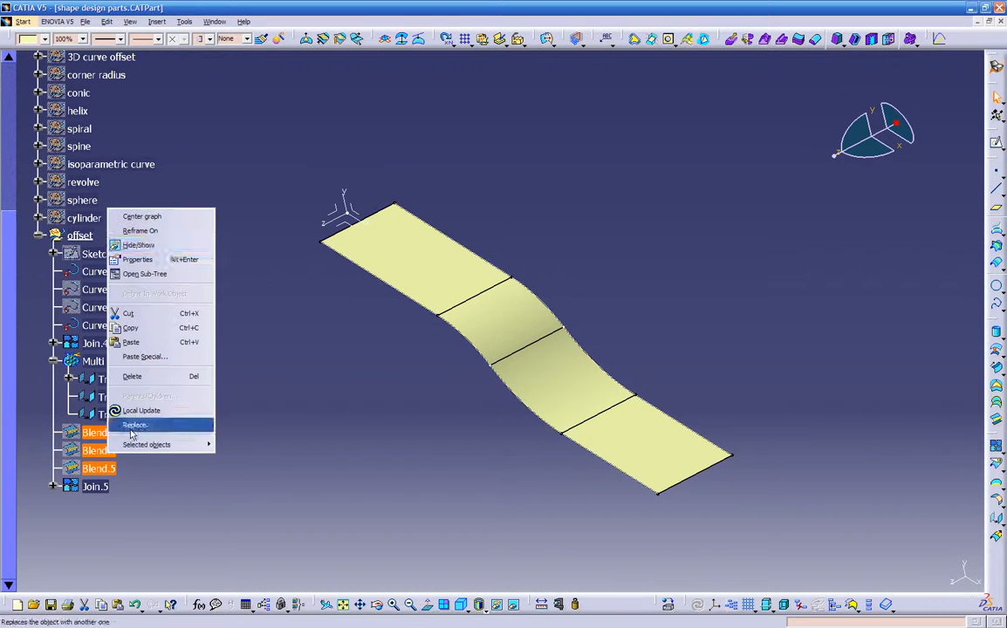
{"action": "left_click", "coordinate": [138, 245]}
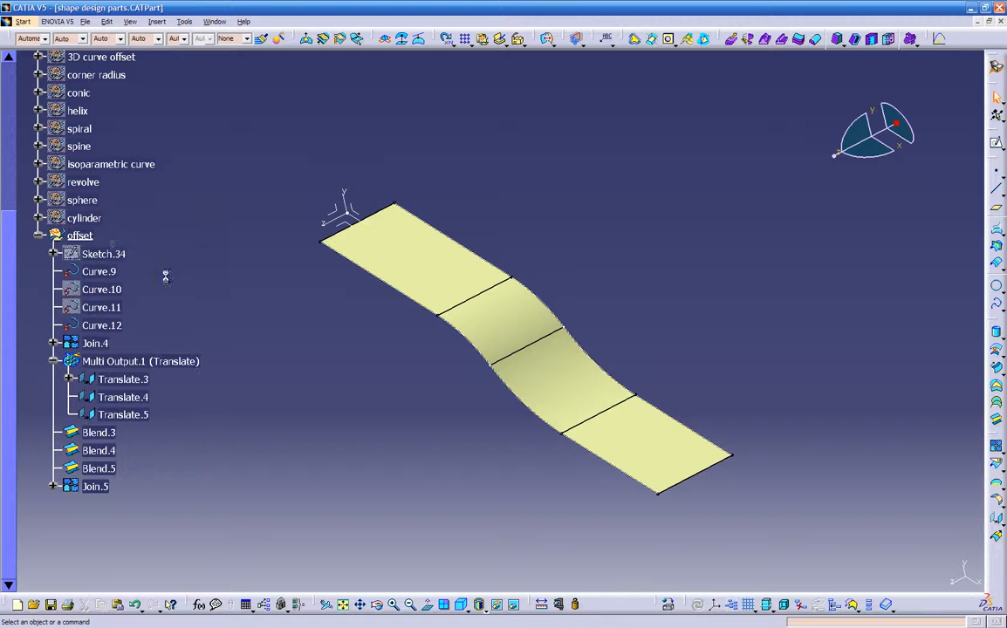
Try a different graphic colour on the joined surface Join.5 and hide that surface
{"action": "left_click", "coordinate": [104, 488]}
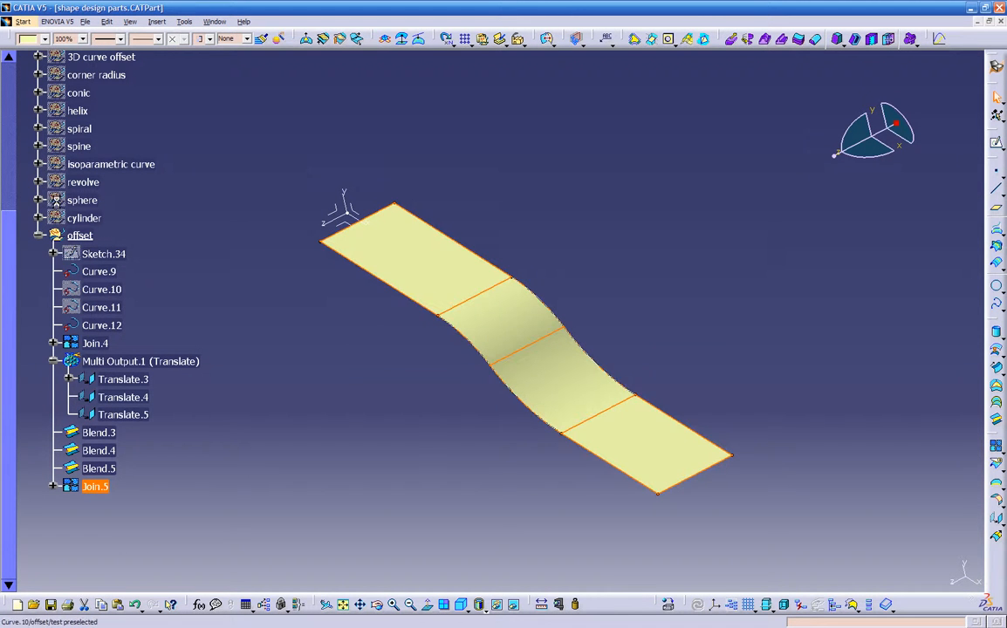
{"action": "left_click", "coordinate": [45, 40]}
{"action": "left_click", "coordinate": [33, 114]}
{"action": "left_click", "coordinate": [282, 351]}
{"action": "middle_click_drag", "start_coordinate": [281, 351], "coordinate": [410, 482]}
{"action": "left_click", "coordinate": [78, 492]}
{"action": "right_click", "coordinate": [79, 492]}
{"action": "left_click", "coordinate": [144, 294]}
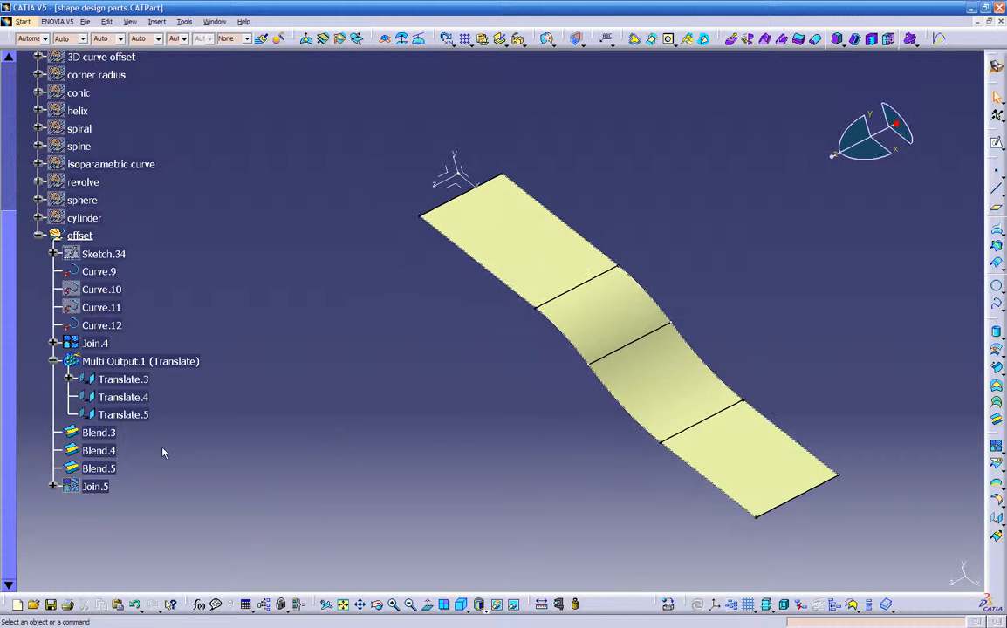
Colour the two flat end surfaces, Blend.3 and Blend.5, green
{"action": "left_click", "coordinate": [99, 433]}
{"action": "left_click", "coordinate": [98, 468], "text": "ctrl"}
{"action": "left_click", "coordinate": [41, 38]}
{"action": "left_click", "coordinate": [39, 179]}
{"action": "left_click", "coordinate": [254, 326]}
Colour the curved middle surface, Blend.4, magenta
{"action": "left_click", "coordinate": [98, 450]}
{"action": "left_click", "coordinate": [35, 41]}
{"action": "left_click", "coordinate": [37, 127]}
{"action": "left_click", "coordinate": [238, 211]}
Start a Variable Offset with Join.5 as global surface and add Blend.5, Blend.4 and Blend.3 as sub-parts
{"action": "mouse_move", "coordinate": [405, 332]}
{"action": "middle_mouse_down"}
{"action": "mouse_move", "coordinate": [375, 369]}
{"action": "mouse_move", "coordinate": [445, 349]}
{"action": "mouse_move", "coordinate": [417, 328]}
{"action": "middle_mouse_up"}
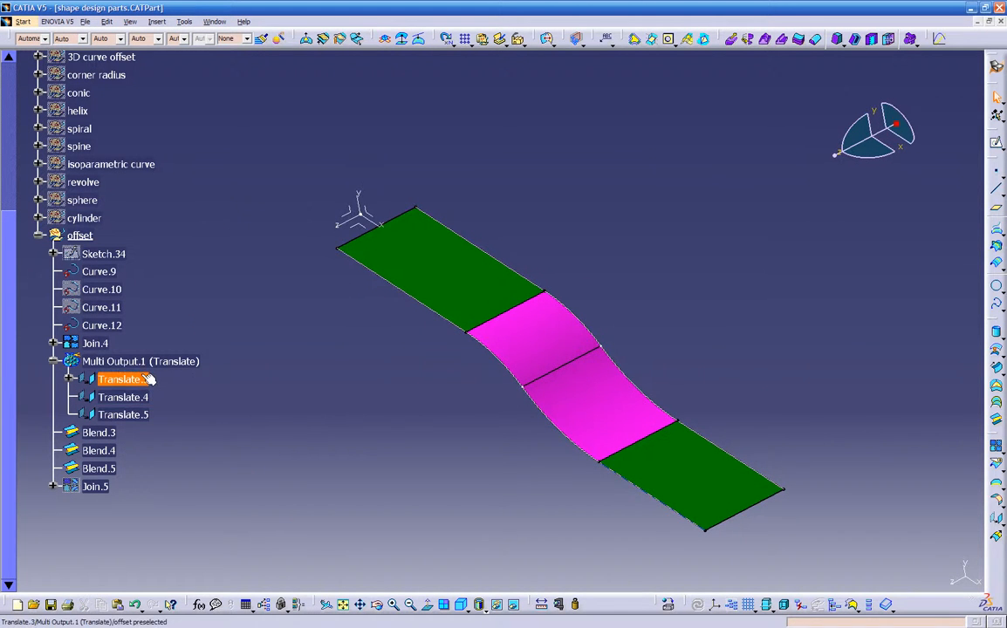
{"action": "middle_click_drag", "start_coordinate": [317, 375], "coordinate": [335, 350]}
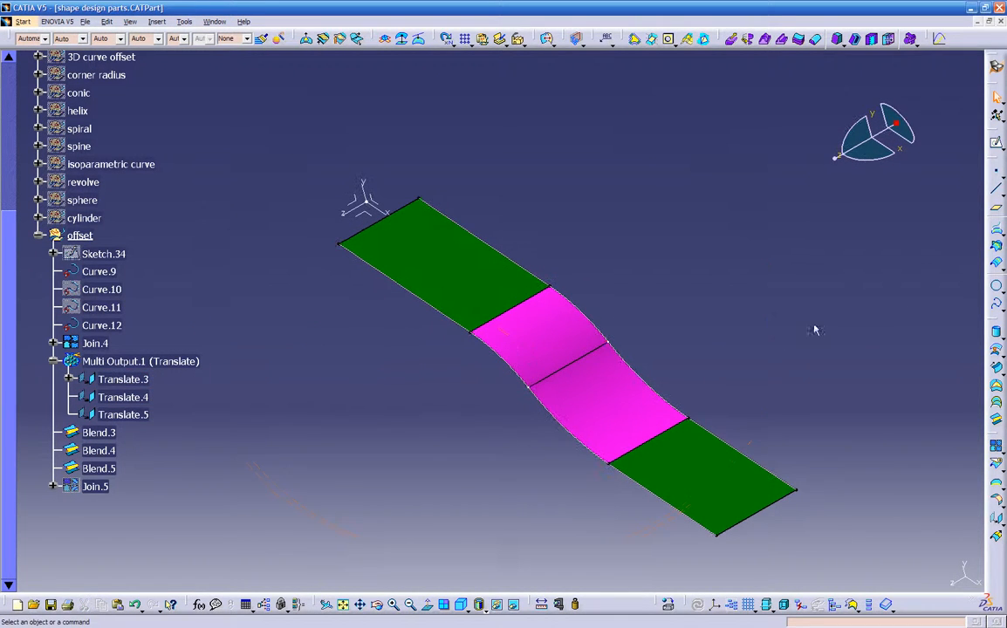
{"action": "left_click", "coordinate": [996, 370]}
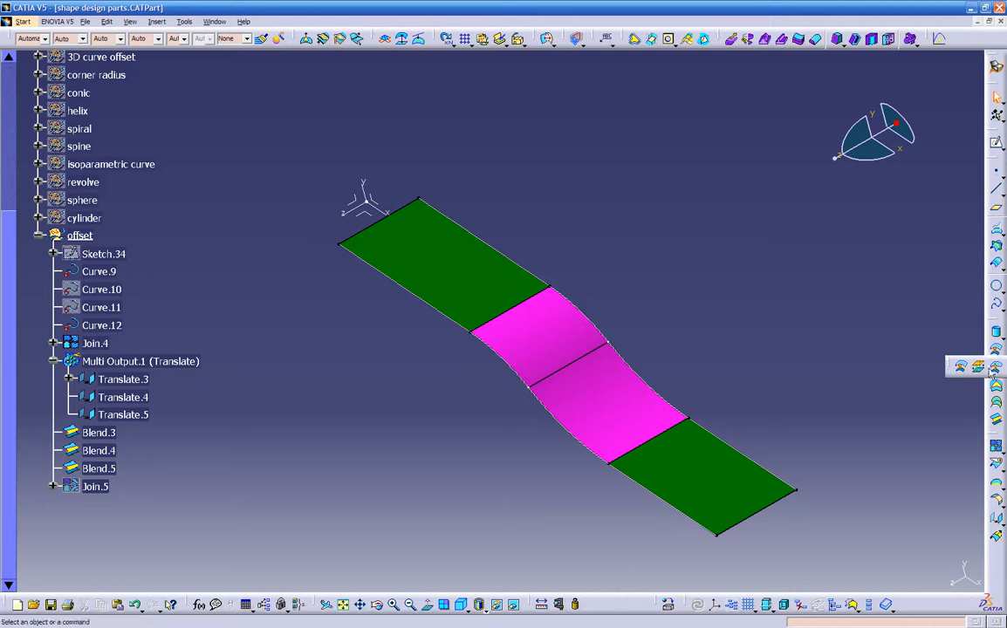
{"action": "left_click", "coordinate": [978, 366]}
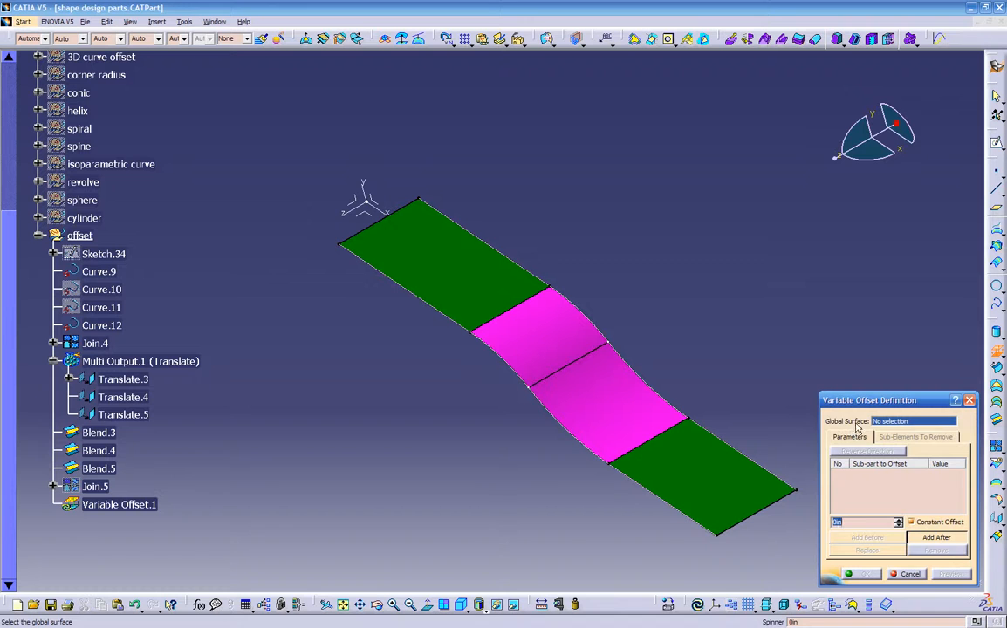
{"action": "left_click", "coordinate": [95, 489]}
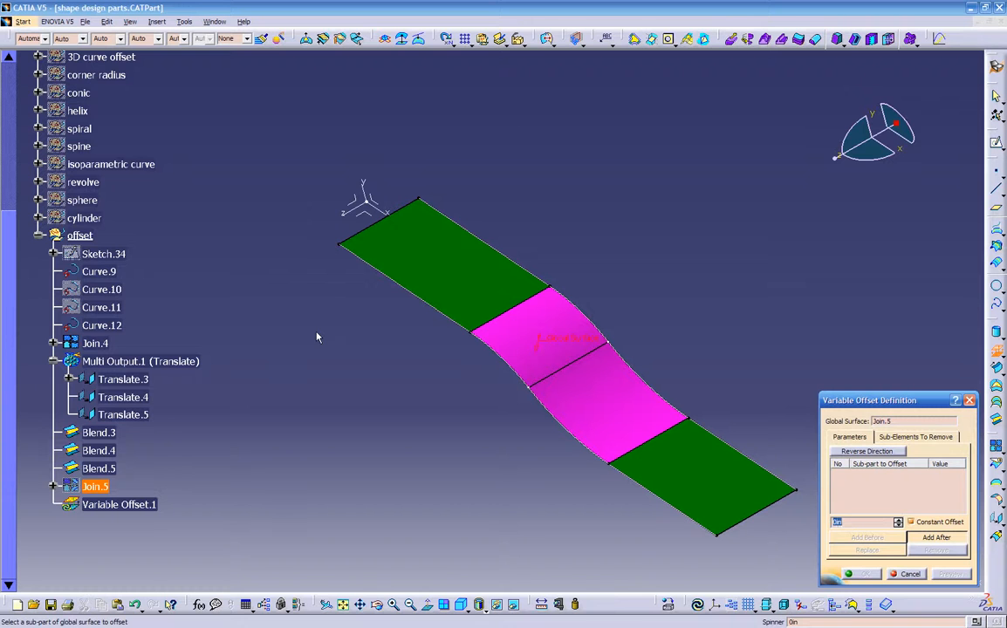
{"action": "left_click", "coordinate": [437, 254]}
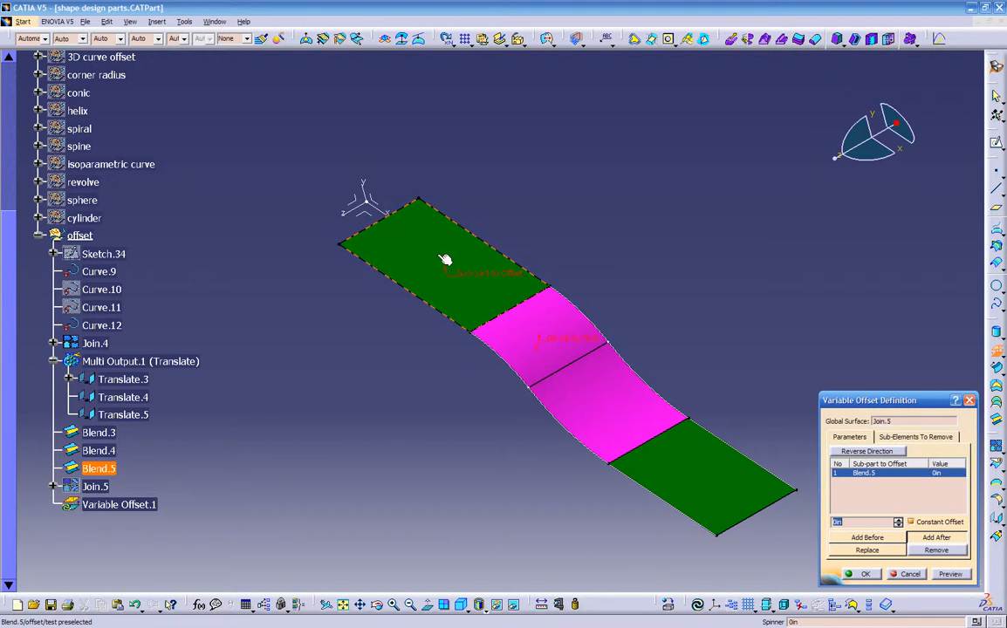
{"action": "left_click", "coordinate": [529, 332]}
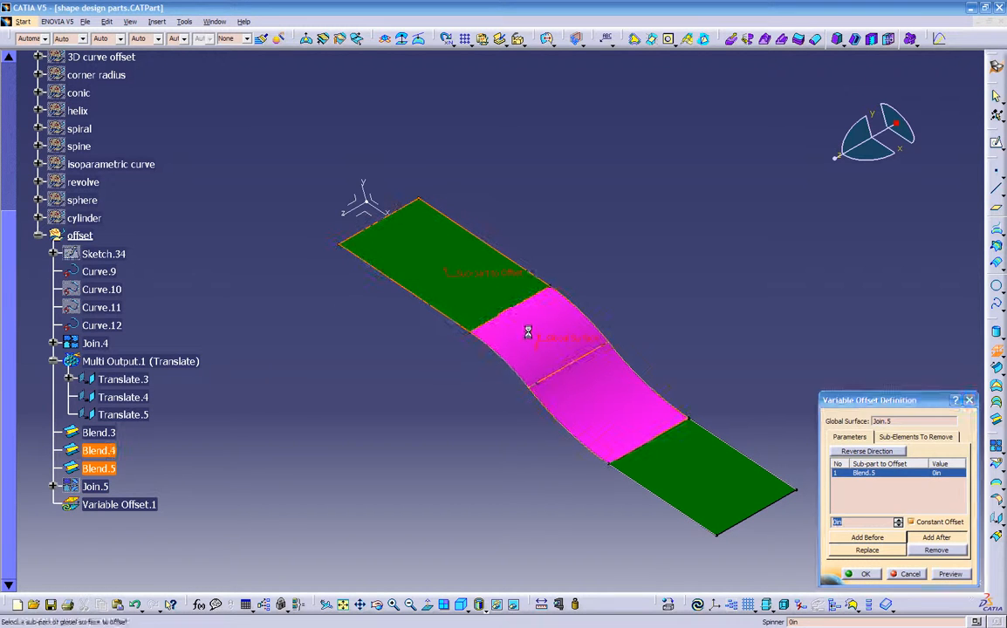
{"action": "left_click", "coordinate": [703, 477]}
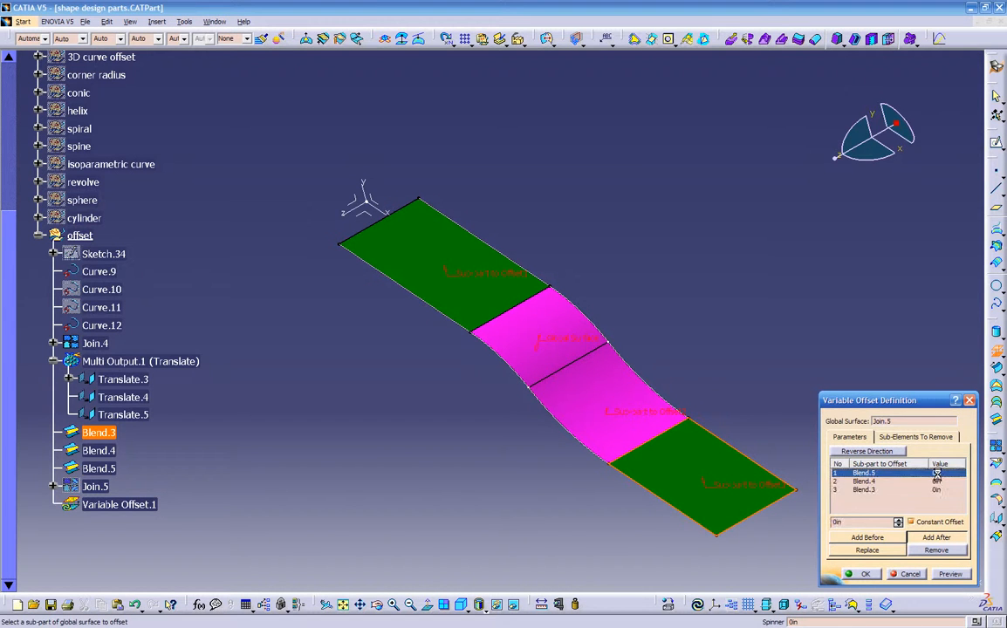
Set the variable offset values to 0.1 in for Blend.5 and 0.2 in for Blend.3
{"action": "left_click", "coordinate": [929, 472]}
{"action": "left_click_drag", "start_coordinate": [845, 521], "coordinate": [817, 526]}
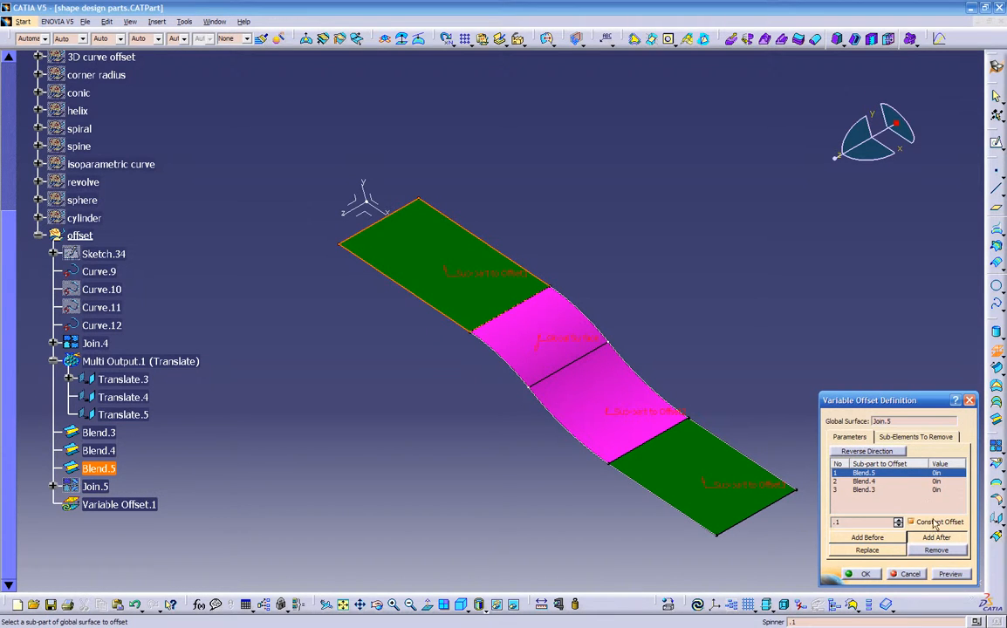
{"action": "left_click", "coordinate": [937, 492]}
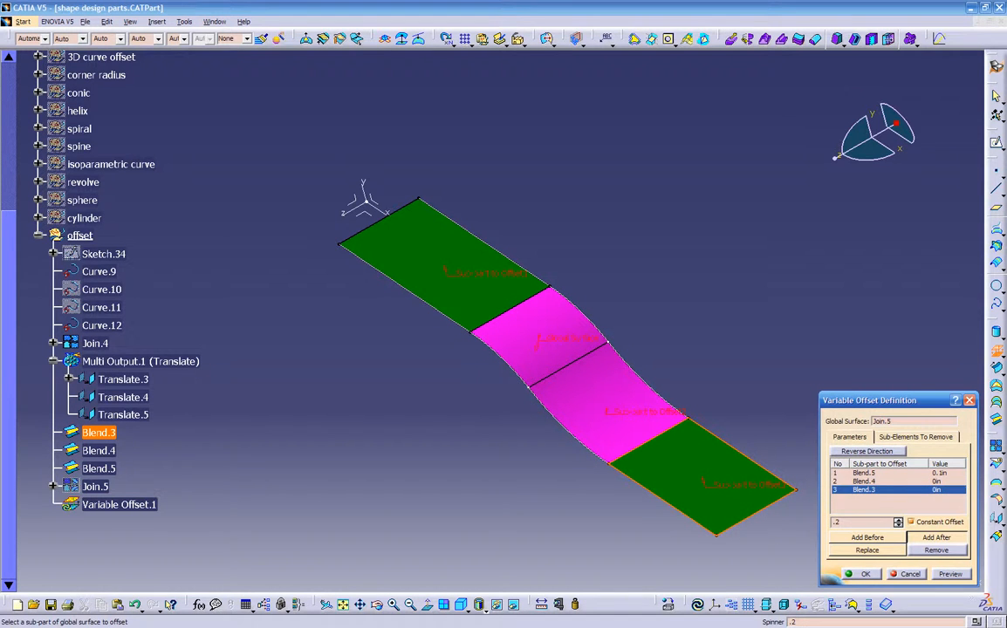
{"action": "type", "text": ".2"}
{"action": "key", "text": "Return"}
Make Blend.4's offset variable by disabling its Constant Offset option, and preview the offset surface from the side
{"action": "left_click", "coordinate": [868, 481]}
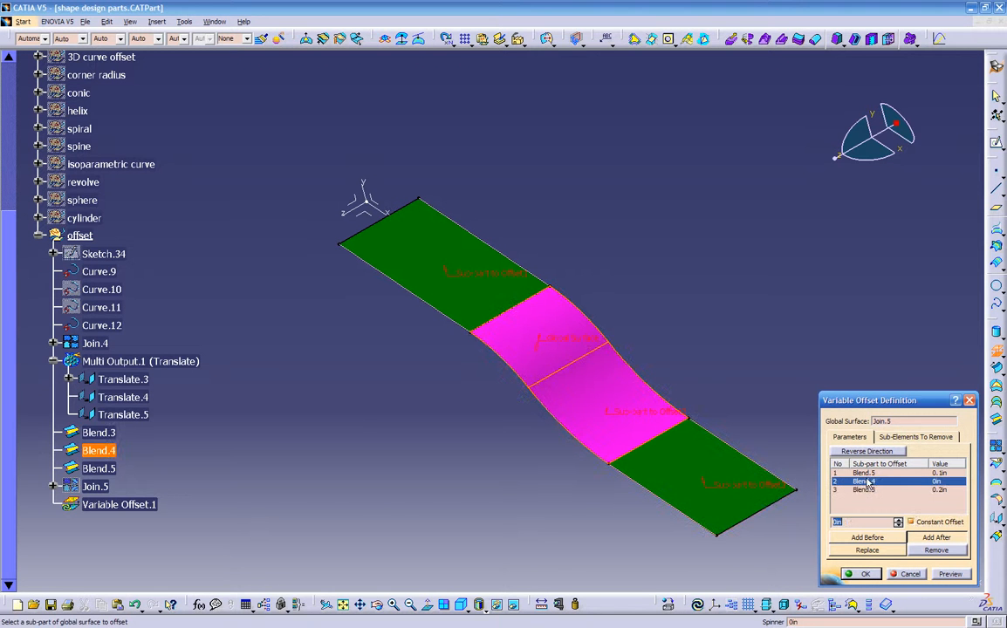
{"action": "middle_click_drag", "start_coordinate": [652, 447], "coordinate": [448, 301]}
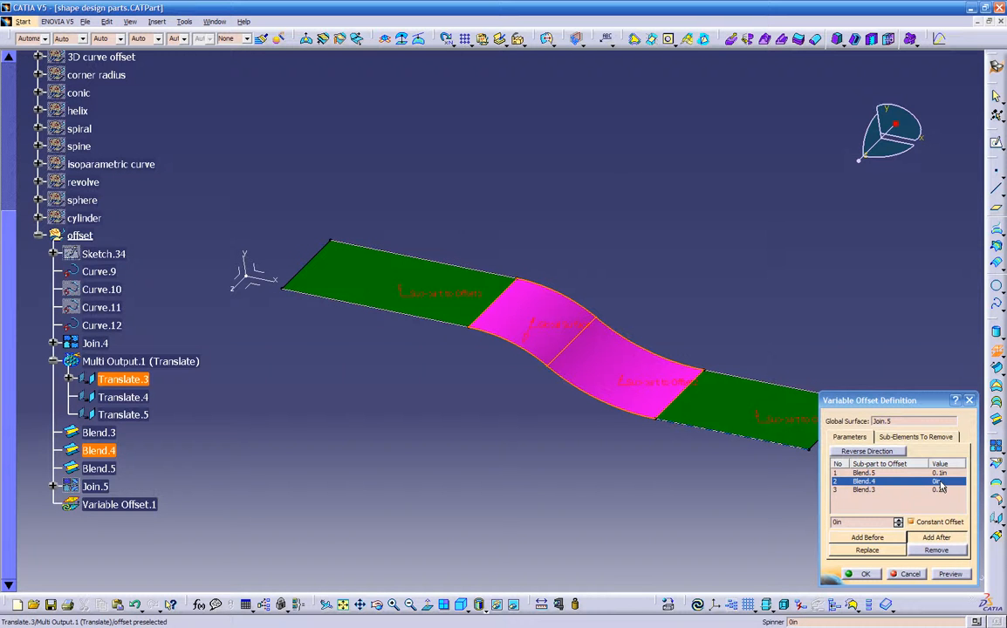
{"action": "left_click", "coordinate": [912, 522]}
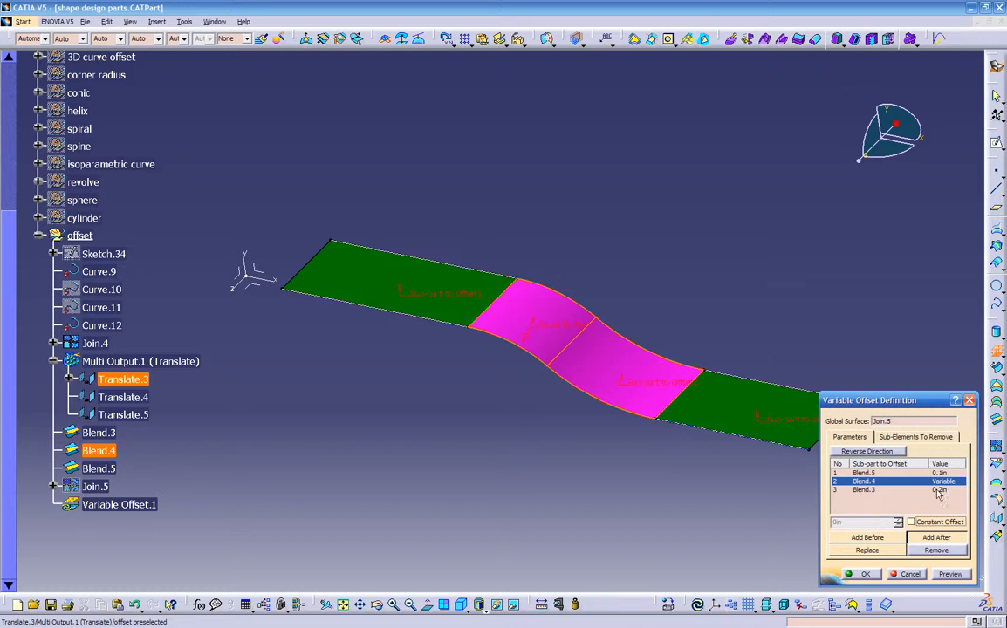
{"action": "left_click", "coordinate": [949, 574]}
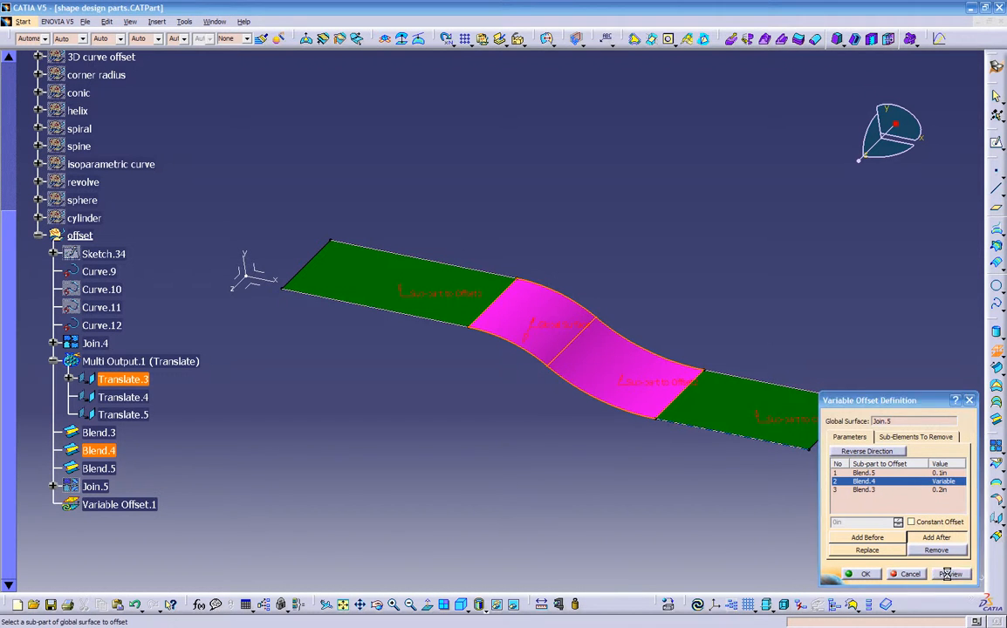
{"action": "mouse_move", "coordinate": [541, 458]}
{"action": "middle_mouse_down"}
{"action": "mouse_move", "coordinate": [569, 345]}
{"action": "mouse_move", "coordinate": [613, 270]}
{"action": "mouse_move", "coordinate": [682, 199]}
{"action": "middle_mouse_up"}
{"action": "middle_click_drag", "start_coordinate": [568, 505], "coordinate": [518, 459]}
{"action": "scroll", "coordinate": [768, 383], "scroll_direction": "up", "scroll_amount": 1}
{"action": "middle_click_drag", "start_coordinate": [774, 381], "coordinate": [602, 436]}
{"action": "left_click", "coordinate": [373, 361]}
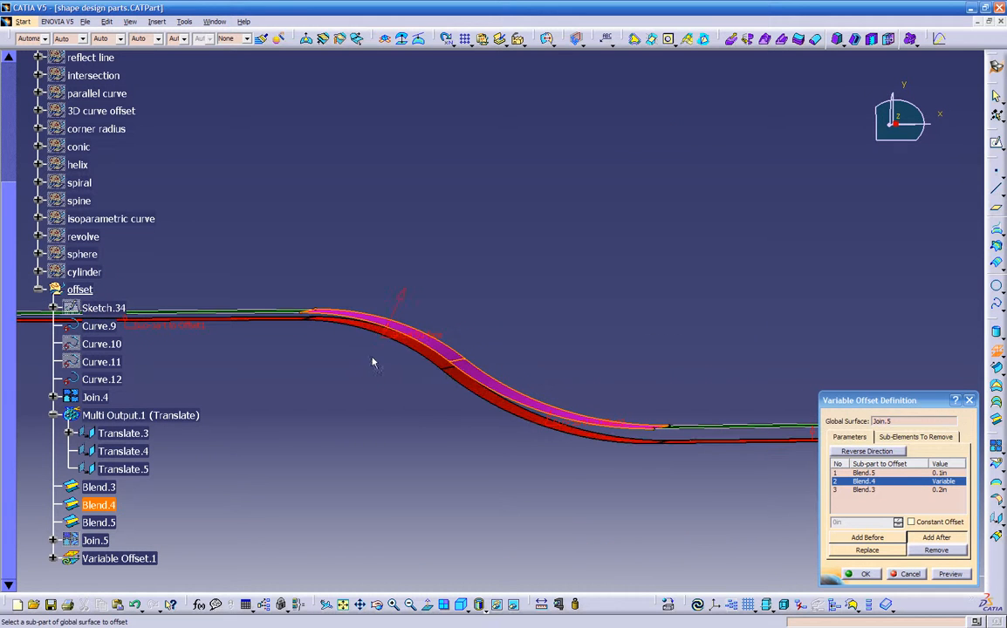
{"action": "left_click", "coordinate": [950, 574]}
{"action": "middle_click_drag", "start_coordinate": [427, 386], "coordinate": [440, 426]}
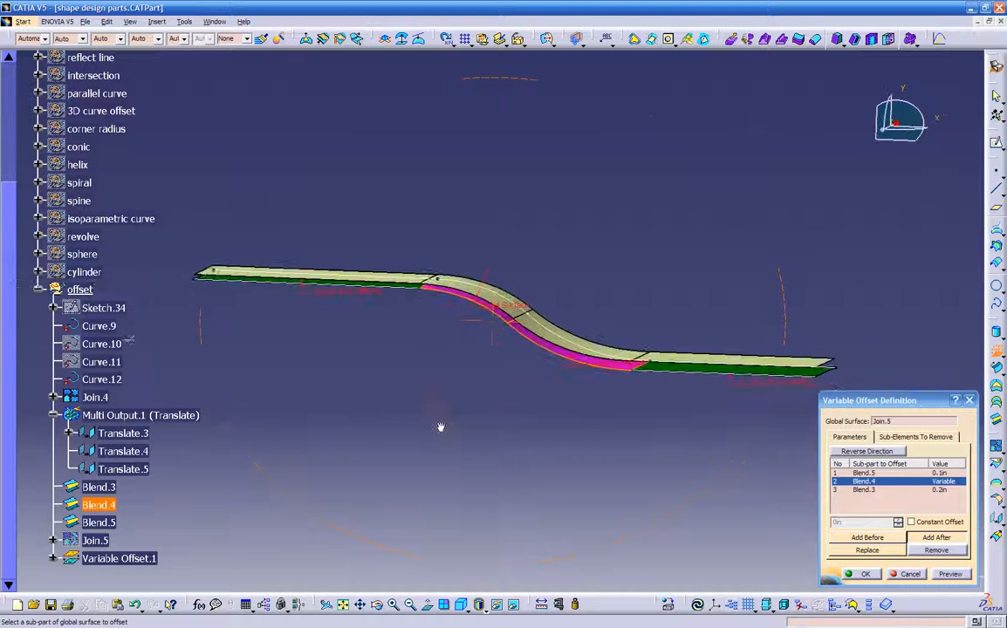
Set Blend.3's offset to 0.3 in, preview it and create the variable offset surface
{"action": "left_click", "coordinate": [899, 490]}
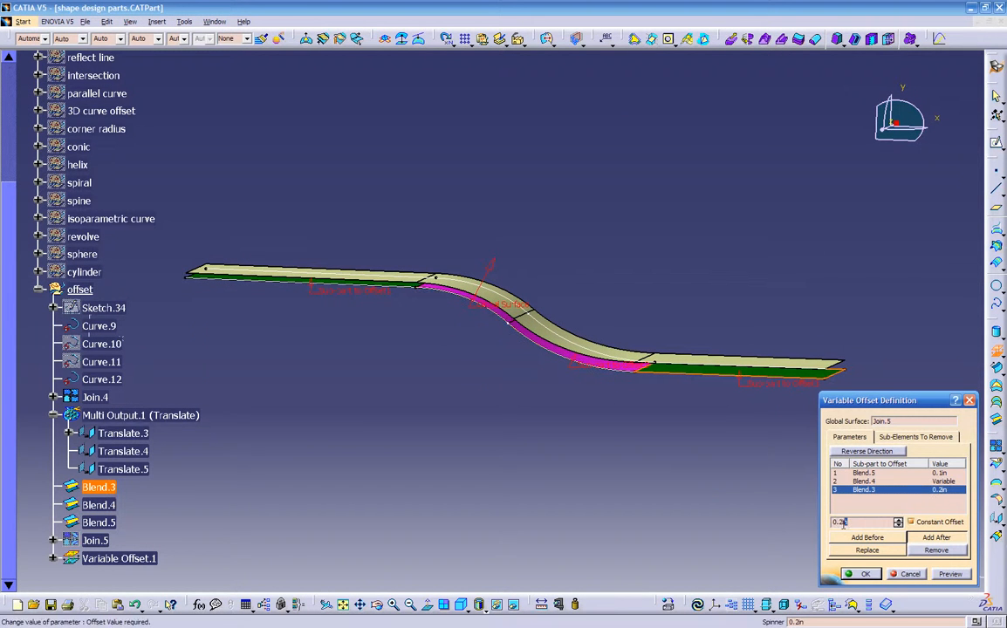
{"action": "type", "text": ".3"}
{"action": "key", "text": "Return"}
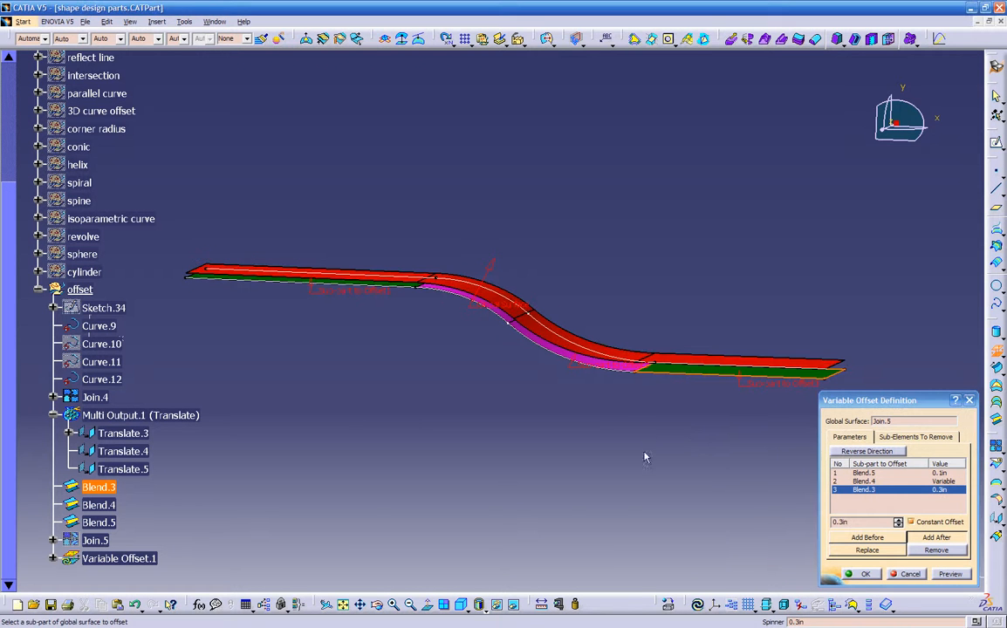
{"action": "left_click", "coordinate": [937, 575]}
{"action": "middle_click_drag", "start_coordinate": [479, 412], "coordinate": [384, 426]}
{"action": "left_click", "coordinate": [861, 575]}
{"action": "mouse_move", "coordinate": [546, 445]}
{"action": "middle_mouse_down"}
{"action": "mouse_move", "coordinate": [538, 455]}
{"action": "mouse_move", "coordinate": [524, 418]}
{"action": "middle_mouse_up"}
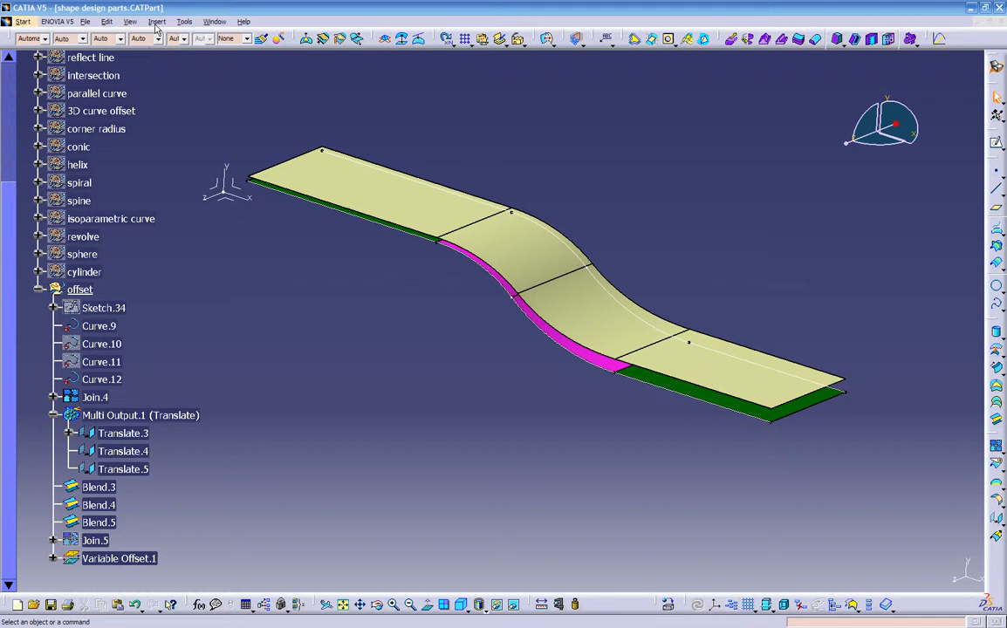
Hide the offset geometrical set and collapse it in the tree
{"action": "left_click", "coordinate": [78, 288]}
{"action": "right_click", "coordinate": [56, 290]}
{"action": "left_click", "coordinate": [93, 319]}
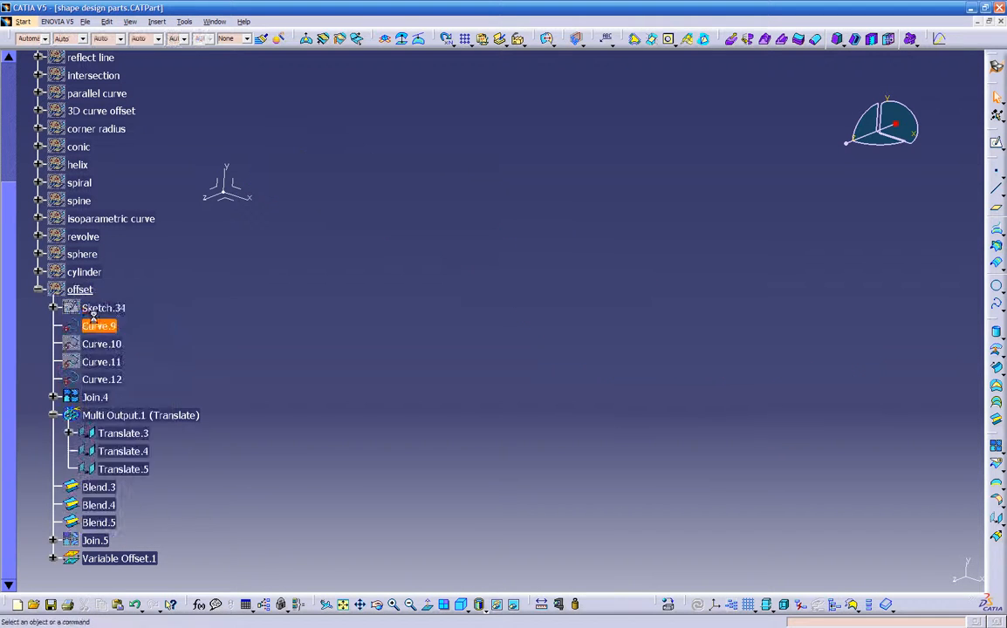
{"action": "left_click", "coordinate": [39, 290]}
{"action": "left_click", "coordinate": [156, 22]}
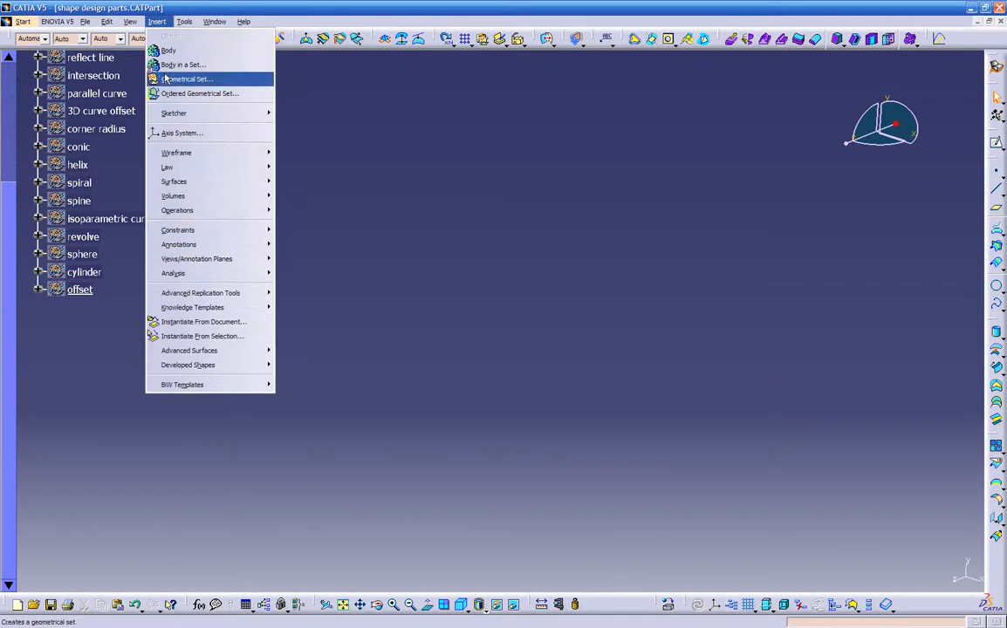
{"action": "left_click", "coordinate": [166, 63]}
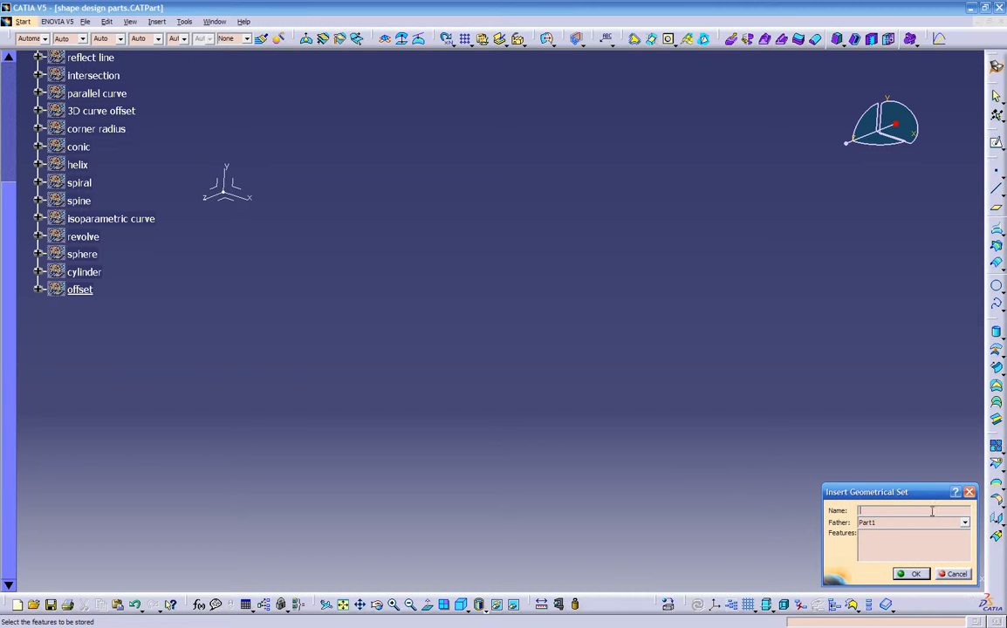
{"action": "left_click", "coordinate": [947, 573]}
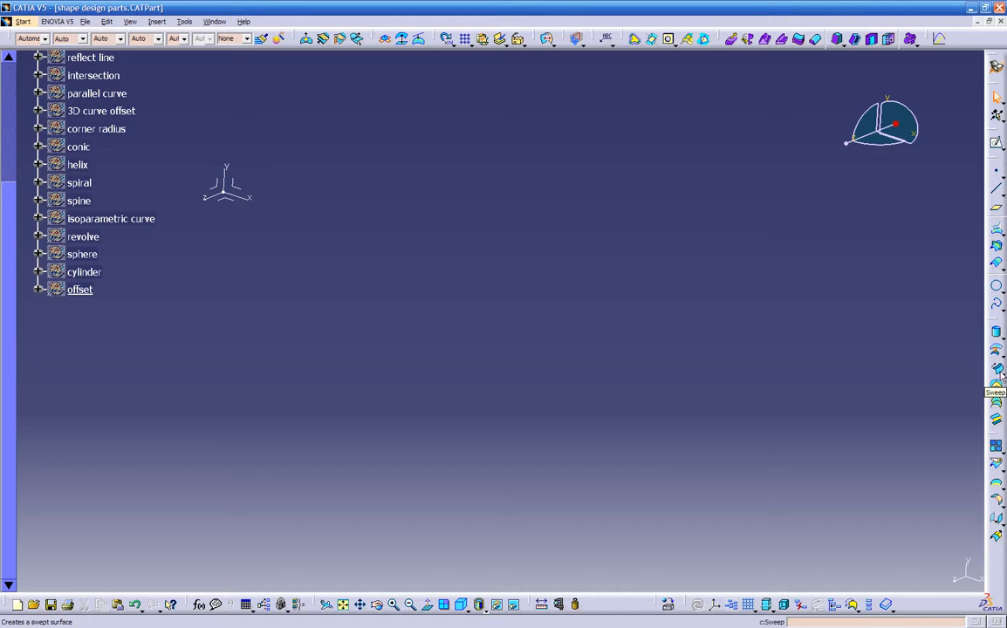
Insert a geometrical set named sweep with test as its father
{"action": "left_click", "coordinate": [157, 21]}
{"action": "left_click", "coordinate": [179, 79]}
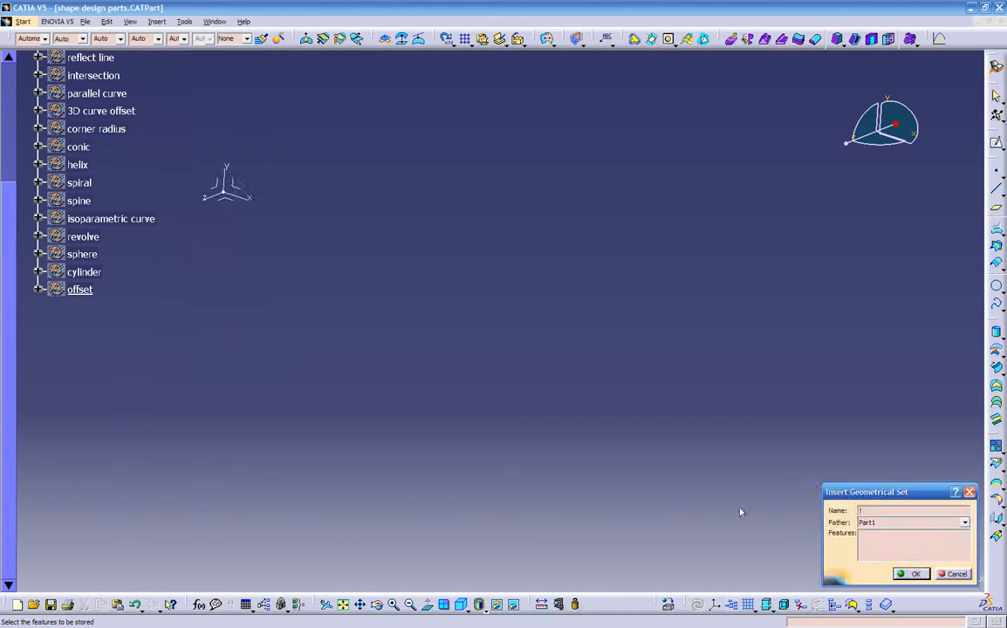
{"action": "type", "text": "sw"}
{"action": "left_click", "coordinate": [907, 526]}
{"action": "scroll", "coordinate": [886, 593], "scroll_direction": "down", "scroll_amount": 3}
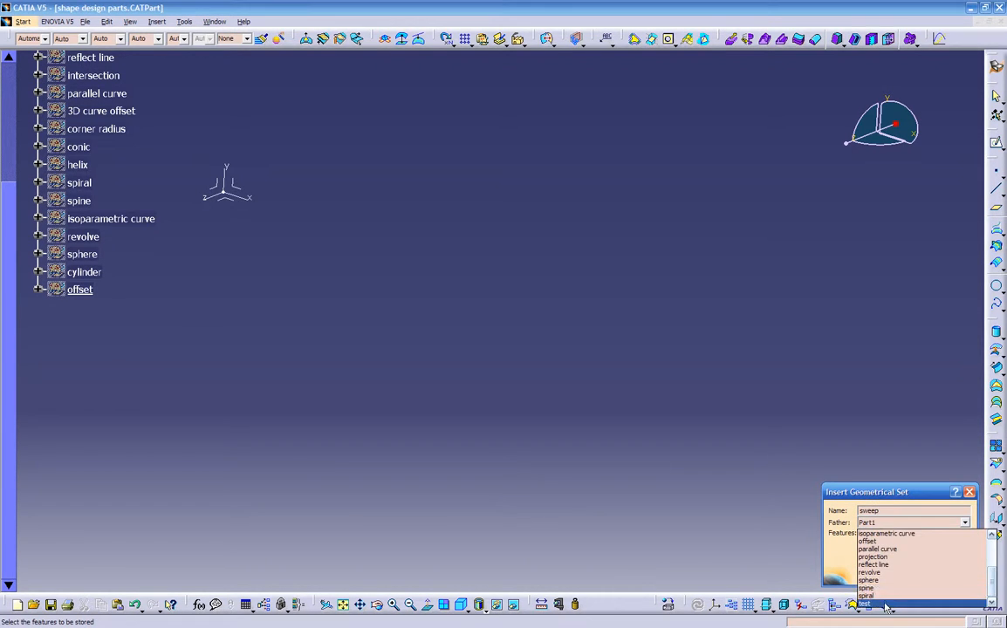
{"action": "left_click", "coordinate": [884, 603]}
{"action": "left_click", "coordinate": [910, 575]}
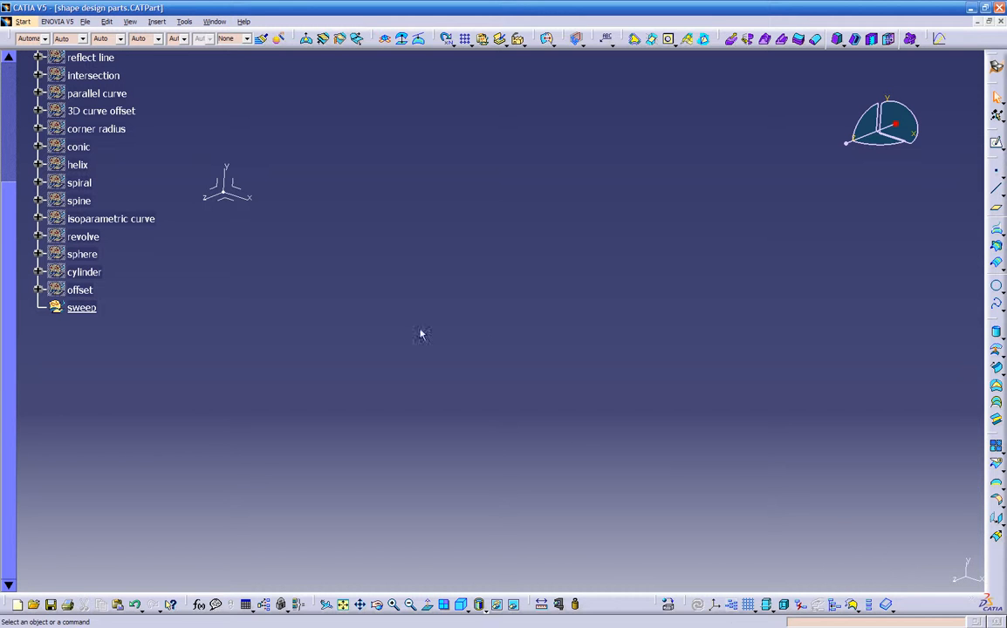
Open a new sketch on the YZ plane of the absolute axis system in the sweep set
{"action": "middle_click_drag", "start_coordinate": [294, 316], "coordinate": [458, 369]}
{"action": "left_click", "coordinate": [456, 309]}
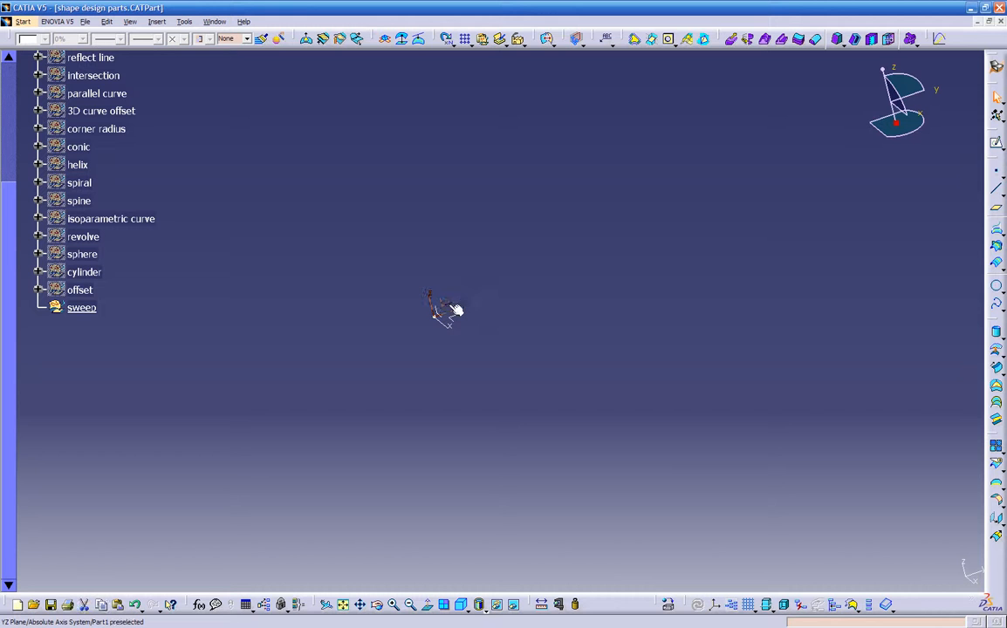
{"action": "left_click", "coordinate": [996, 147]}
{"action": "left_click", "coordinate": [441, 308]}
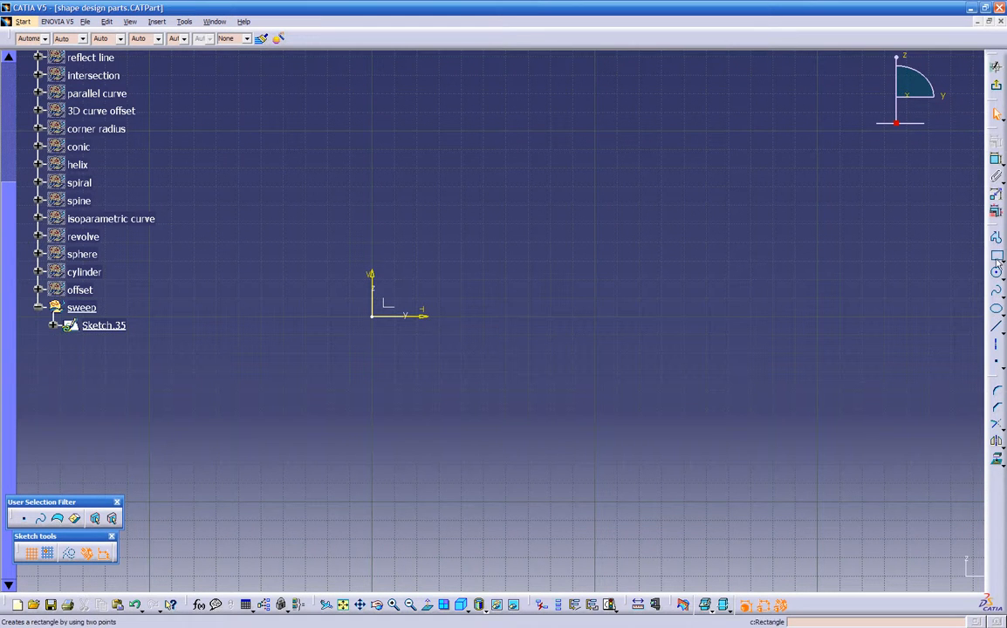
Draw an arched seven-point spline from the origin that descends to the horizontal axis, and exit the sketch
{"action": "left_click", "coordinate": [995, 290]}
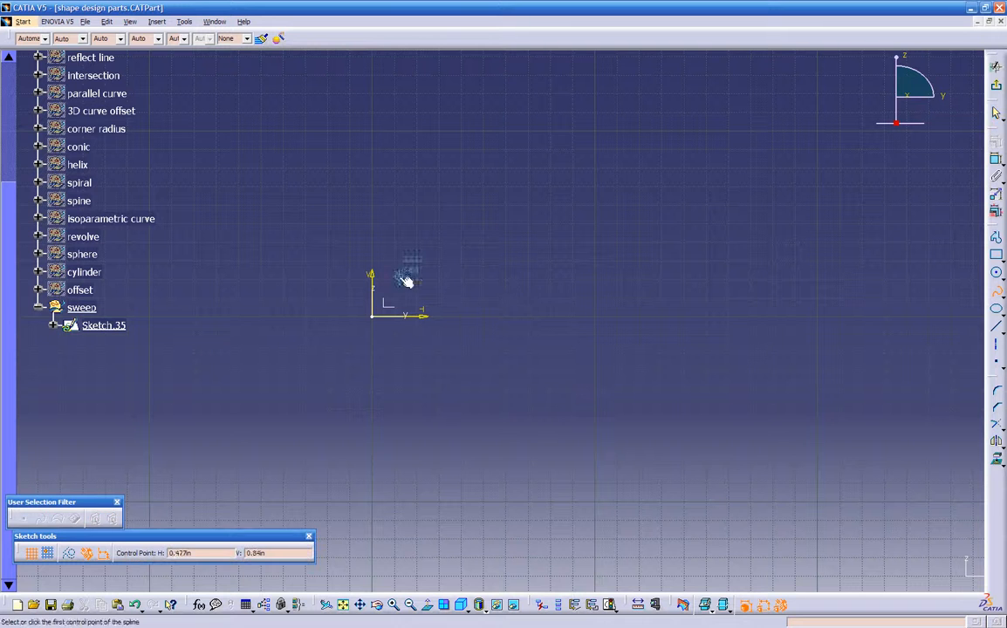
{"action": "left_click", "coordinate": [373, 315]}
{"action": "left_click", "coordinate": [442, 187]}
{"action": "left_click", "coordinate": [548, 111]}
{"action": "middle_click_drag", "start_coordinate": [549, 112], "coordinate": [571, 160]}
{"action": "left_click", "coordinate": [607, 213]}
{"action": "left_click", "coordinate": [658, 236]}
{"action": "left_click", "coordinate": [753, 284]}
{"action": "left_click", "coordinate": [782, 318]}
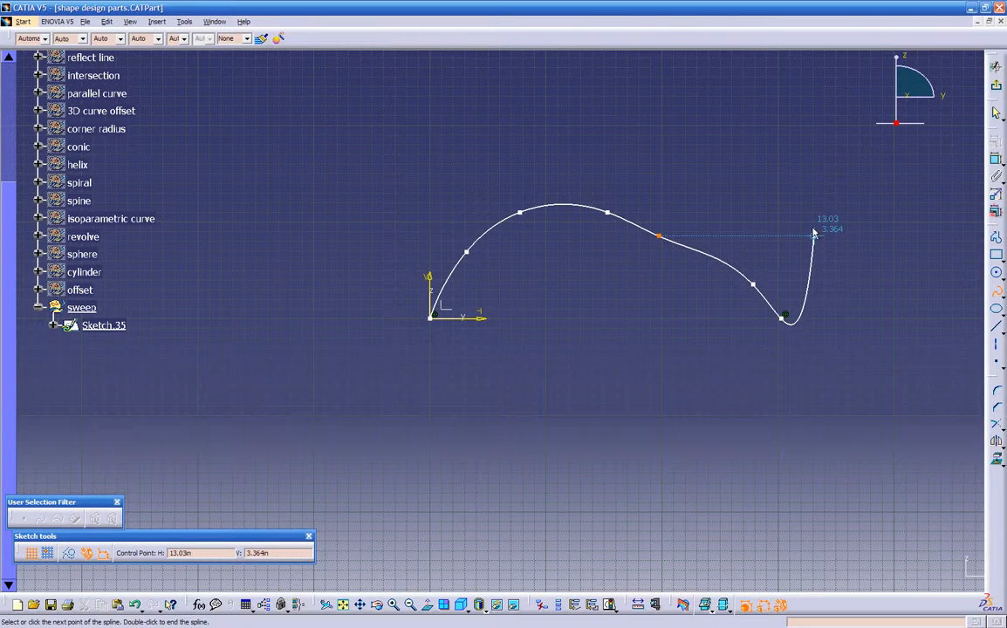
{"action": "double_click", "coordinate": [807, 222]}
{"action": "mouse_move", "coordinate": [807, 223]}
{"action": "middle_mouse_down"}
{"action": "mouse_move", "coordinate": [795, 277]}
{"action": "mouse_move", "coordinate": [774, 218]}
{"action": "middle_mouse_up"}
{"action": "left_click", "coordinate": [995, 85]}
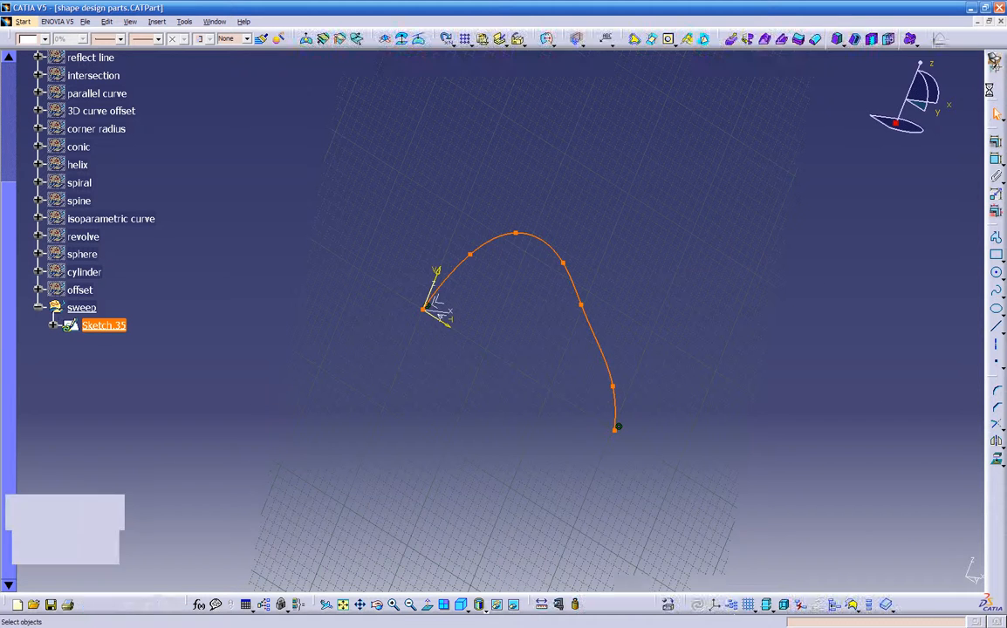
Open another sketch on the XY plane of the absolute axis system
{"action": "mouse_move", "coordinate": [670, 330]}
{"action": "middle_mouse_down"}
{"action": "mouse_move", "coordinate": [600, 285]}
{"action": "mouse_move", "coordinate": [475, 373]}
{"action": "mouse_move", "coordinate": [461, 499]}
{"action": "mouse_move", "coordinate": [534, 417]}
{"action": "mouse_move", "coordinate": [533, 400]}
{"action": "mouse_move", "coordinate": [434, 394]}
{"action": "mouse_move", "coordinate": [465, 313]}
{"action": "mouse_move", "coordinate": [409, 452]}
{"action": "mouse_move", "coordinate": [479, 317]}
{"action": "mouse_move", "coordinate": [414, 290]}
{"action": "middle_mouse_up"}
{"action": "left_click", "coordinate": [414, 291]}
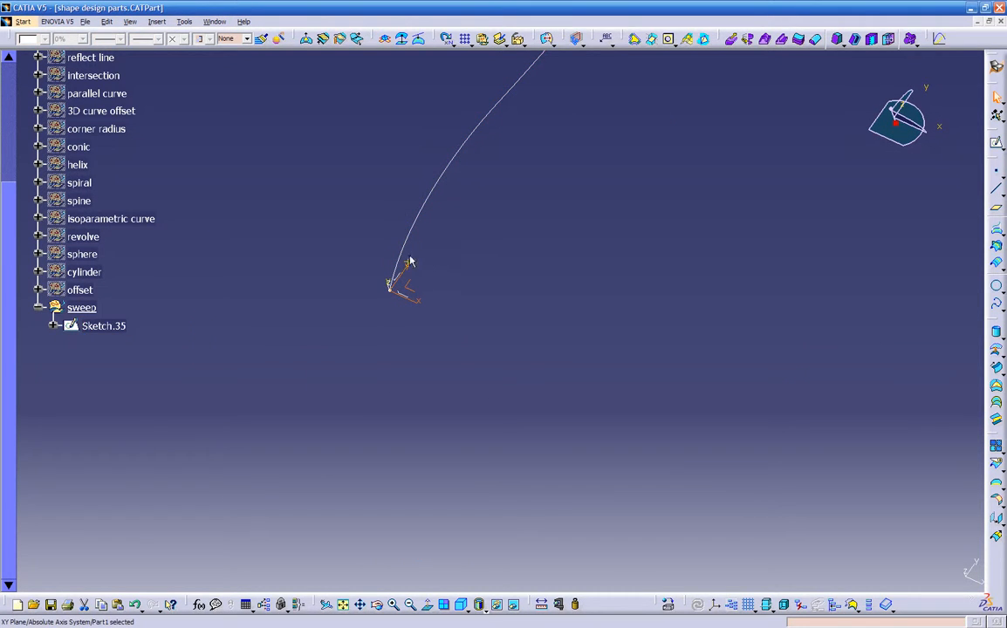
{"action": "mouse_move", "coordinate": [423, 304]}
{"action": "middle_mouse_down"}
{"action": "mouse_move", "coordinate": [398, 206]}
{"action": "mouse_move", "coordinate": [409, 188]}
{"action": "mouse_move", "coordinate": [340, 245]}
{"action": "mouse_move", "coordinate": [454, 325]}
{"action": "middle_mouse_up"}
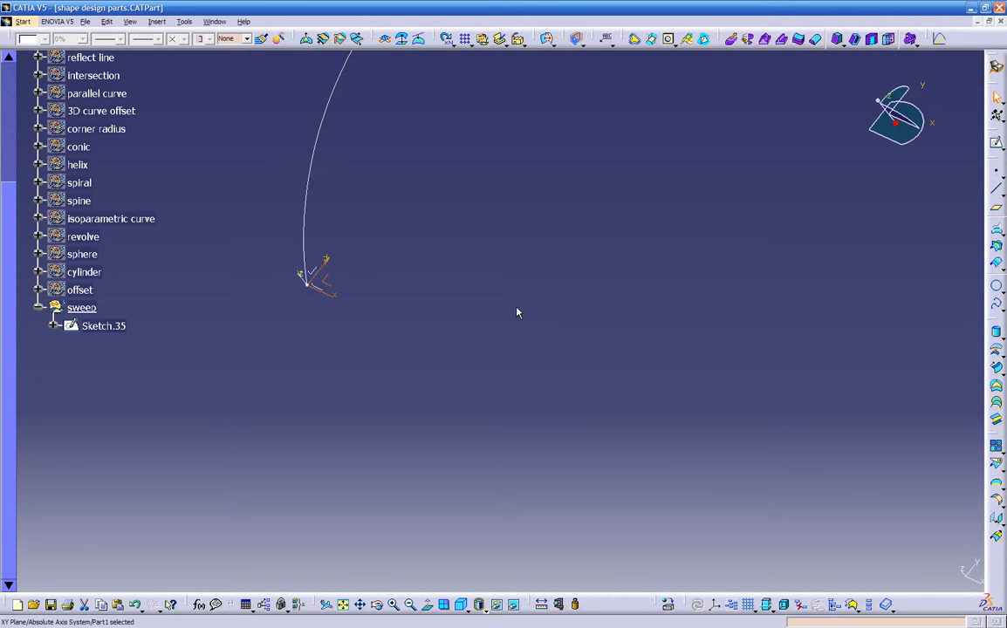
{"action": "left_click", "coordinate": [995, 145]}
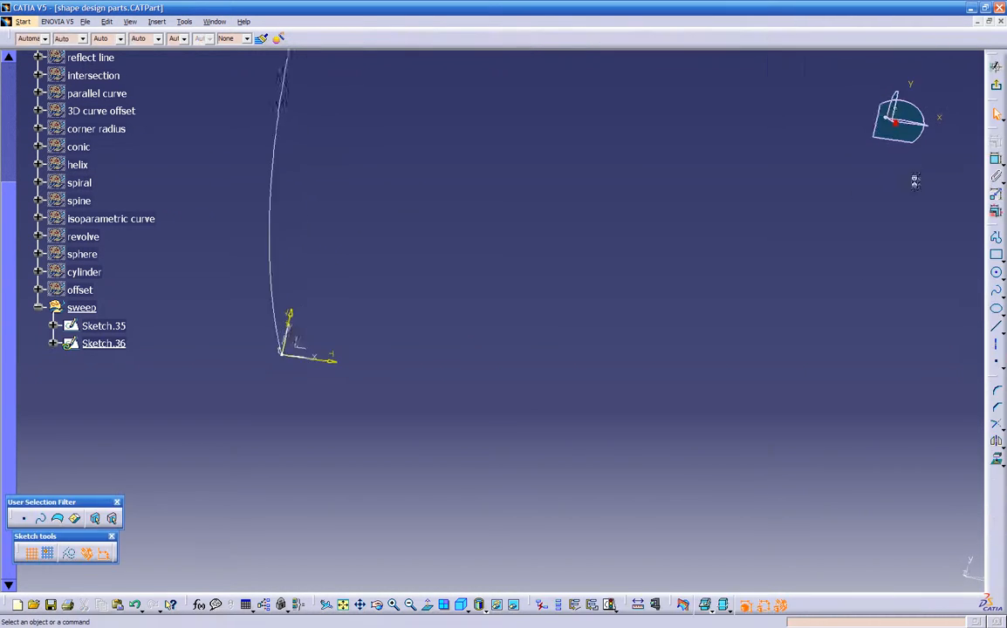
Draw a four-point bowed spline from the origin to an end point on the horizontal axis, and exit the sketch
{"action": "middle_click_drag", "start_coordinate": [676, 329], "coordinate": [670, 371]}
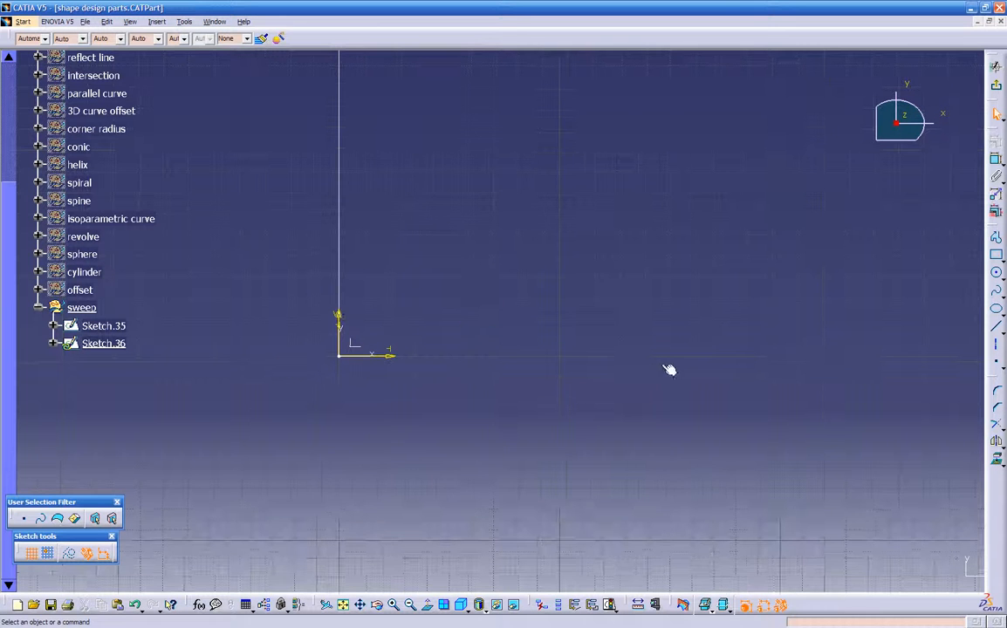
{"action": "left_click", "coordinate": [996, 292]}
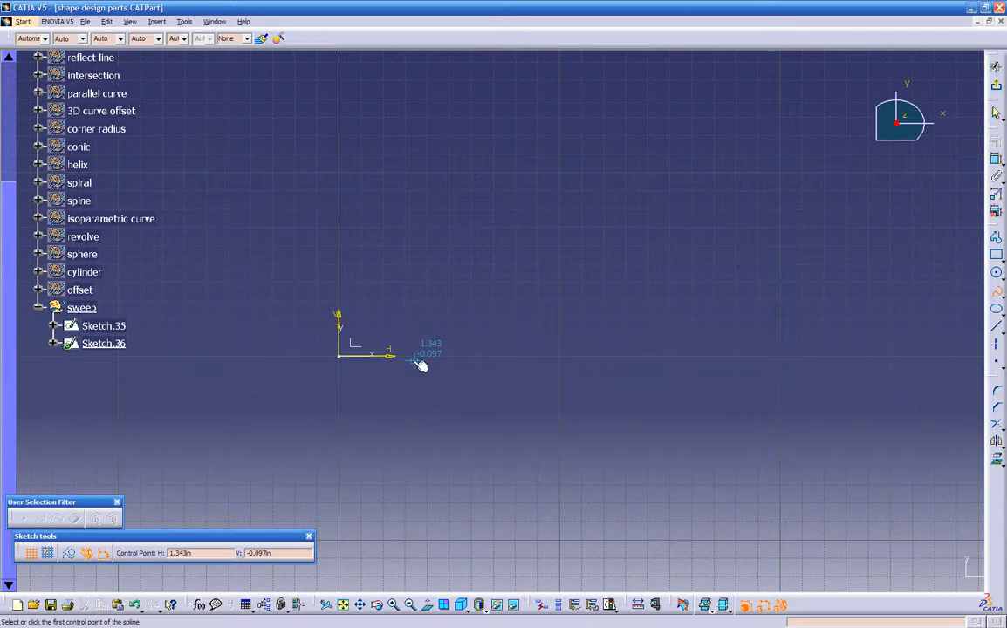
{"action": "left_click", "coordinate": [340, 354]}
{"action": "left_click", "coordinate": [501, 275]}
{"action": "middle_click_drag", "start_coordinate": [761, 272], "coordinate": [746, 316]}
{"action": "left_click", "coordinate": [806, 309]}
{"action": "middle_click_drag", "start_coordinate": [844, 306], "coordinate": [554, 286]}
{"action": "left_click", "coordinate": [557, 312]}
{"action": "key", "text": "Escape"}
{"action": "middle_click_drag", "start_coordinate": [458, 386], "coordinate": [492, 357]}
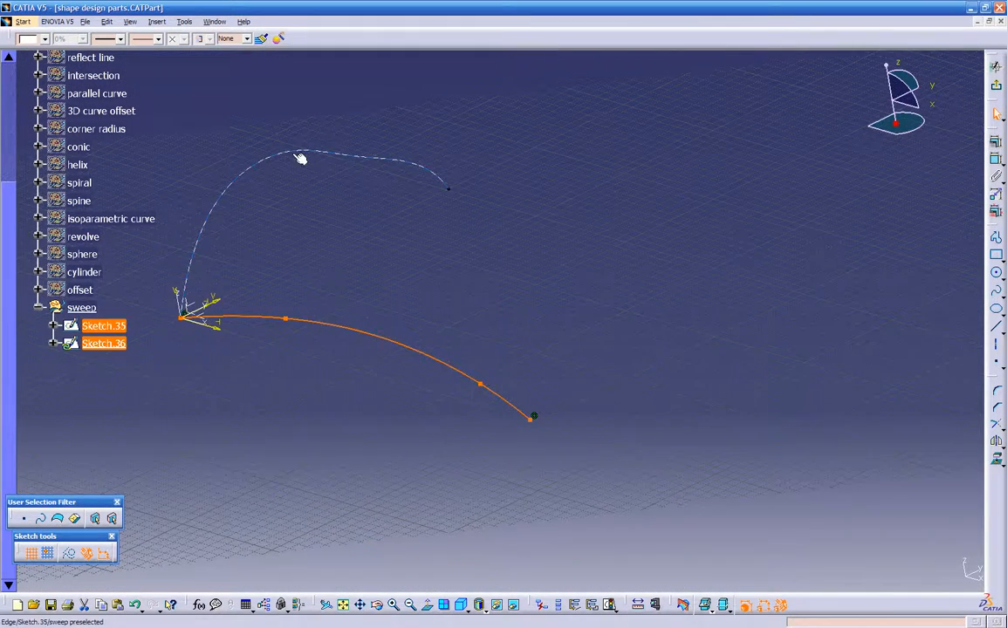
{"action": "middle_click_drag", "start_coordinate": [672, 335], "coordinate": [698, 397]}
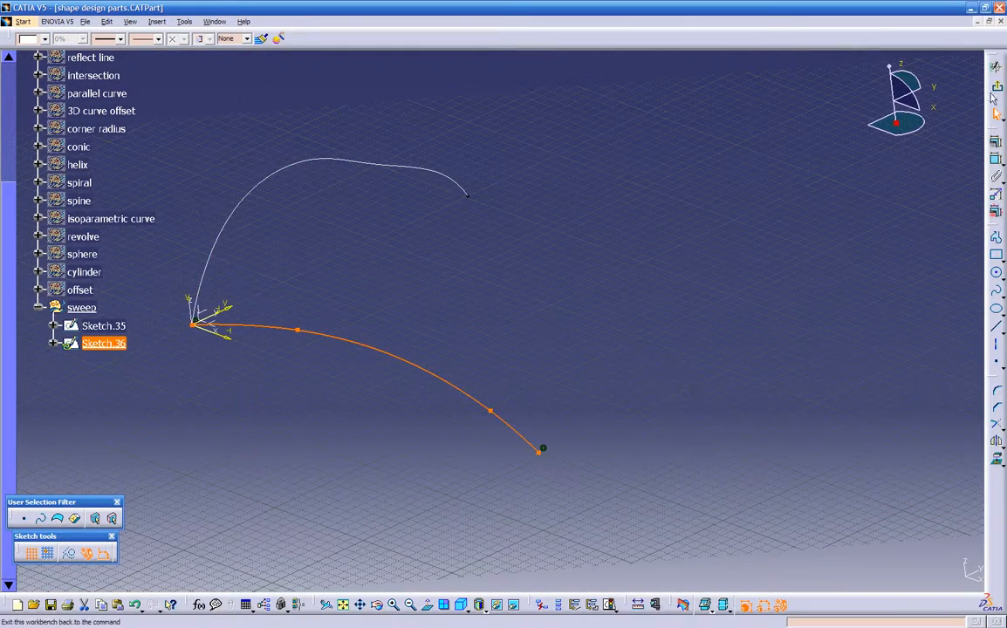
{"action": "left_click", "coordinate": [996, 88]}
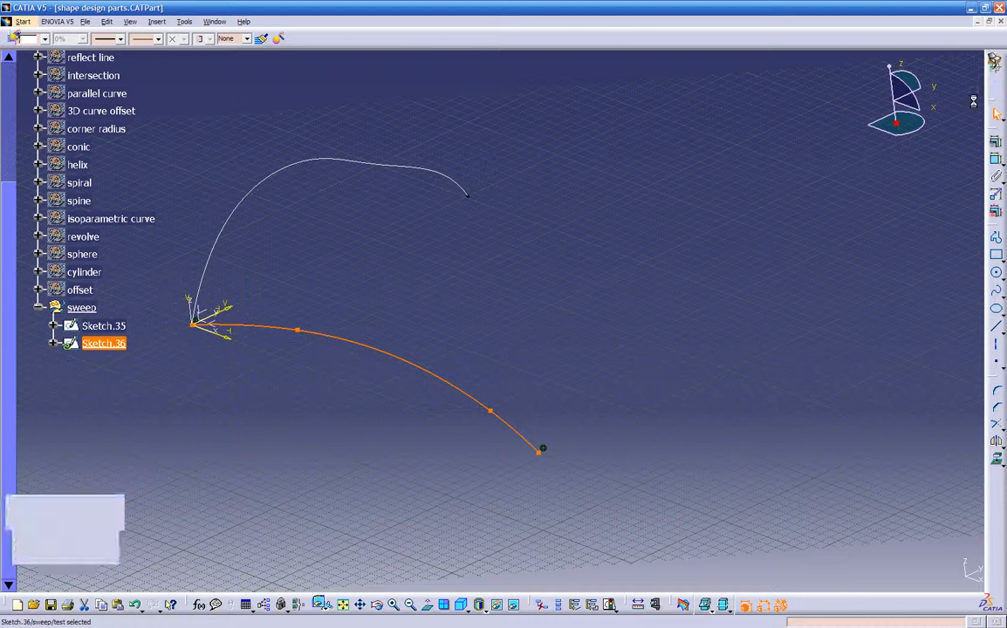
Edit the YZ-plane sketch and break its spline between the last two control points
{"action": "left_click", "coordinate": [463, 434]}
{"action": "mouse_move", "coordinate": [379, 475]}
{"action": "middle_mouse_down"}
{"action": "mouse_move", "coordinate": [344, 305]}
{"action": "mouse_move", "coordinate": [288, 239]}
{"action": "mouse_move", "coordinate": [498, 299]}
{"action": "middle_mouse_up"}
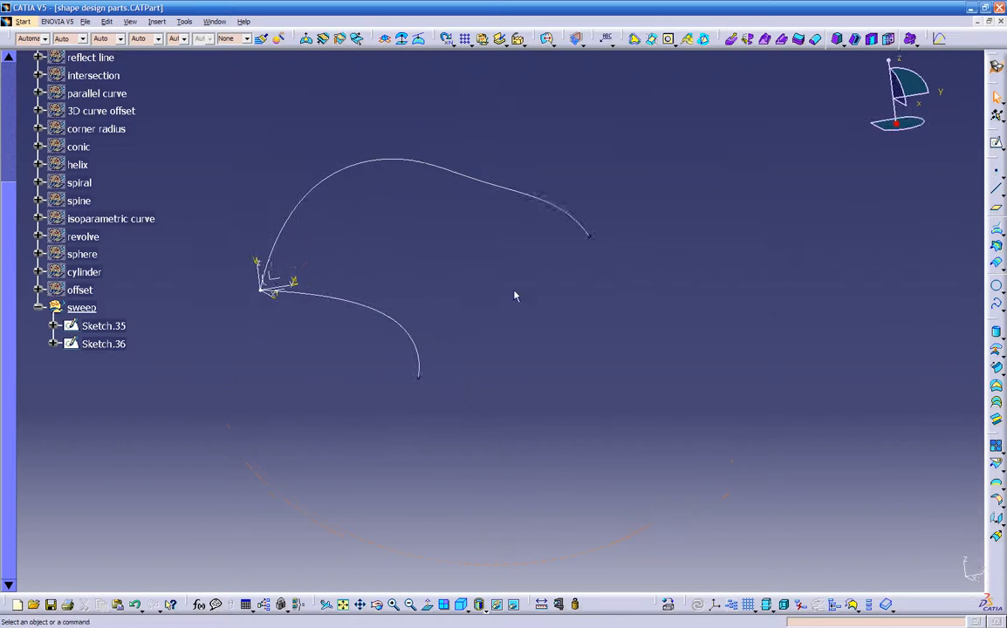
{"action": "double_click", "coordinate": [521, 200]}
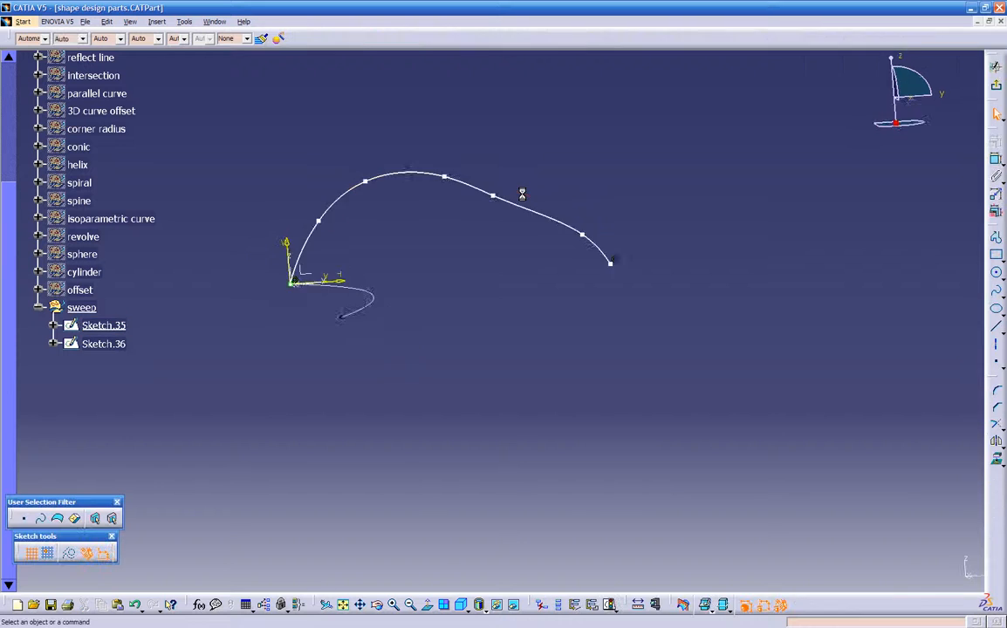
{"action": "mouse_move", "coordinate": [508, 291]}
{"action": "middle_mouse_down"}
{"action": "mouse_move", "coordinate": [538, 284]}
{"action": "mouse_move", "coordinate": [628, 220]}
{"action": "mouse_move", "coordinate": [513, 362]}
{"action": "mouse_move", "coordinate": [524, 336]}
{"action": "middle_mouse_up"}
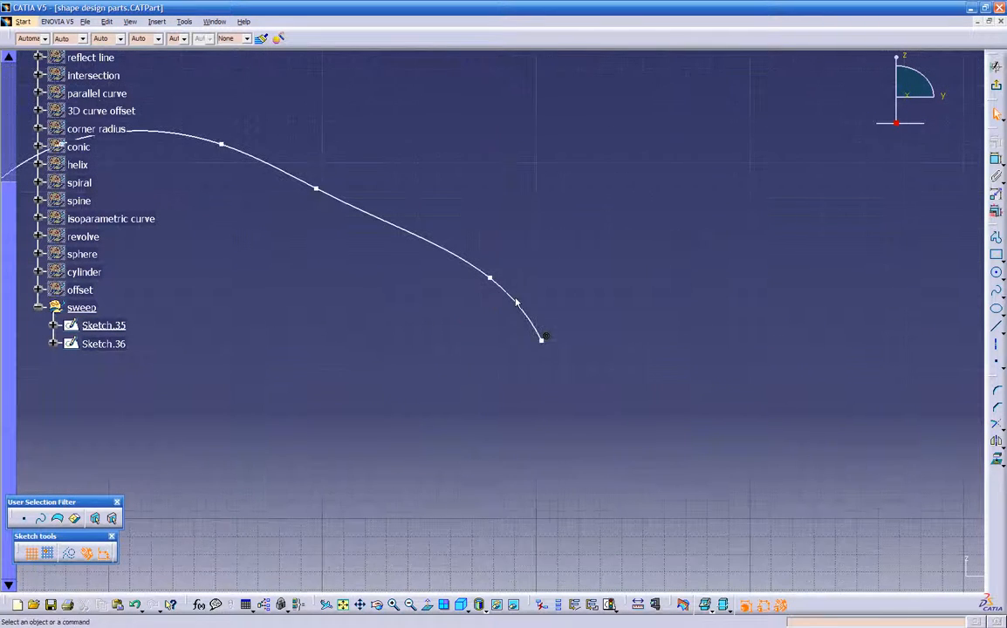
{"action": "left_click", "coordinate": [996, 435]}
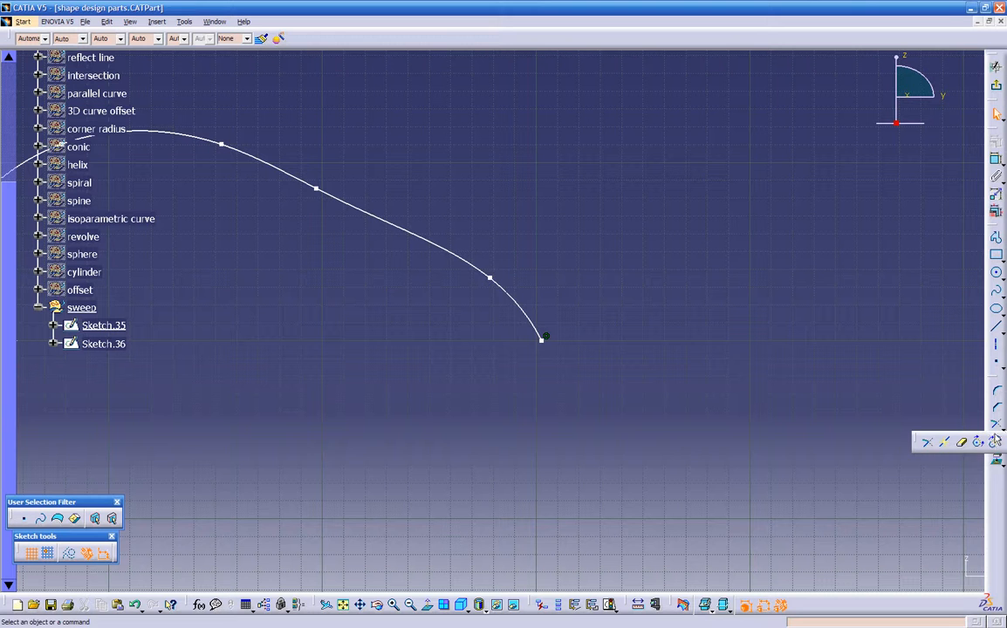
{"action": "left_click", "coordinate": [946, 443]}
{"action": "left_click", "coordinate": [505, 290]}
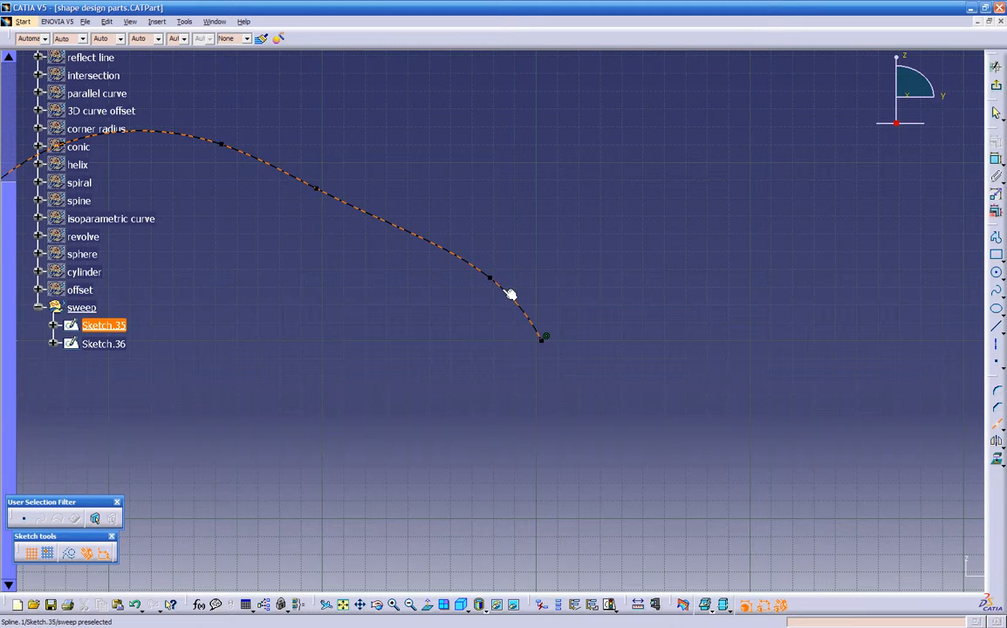
{"action": "left_click", "coordinate": [500, 285]}
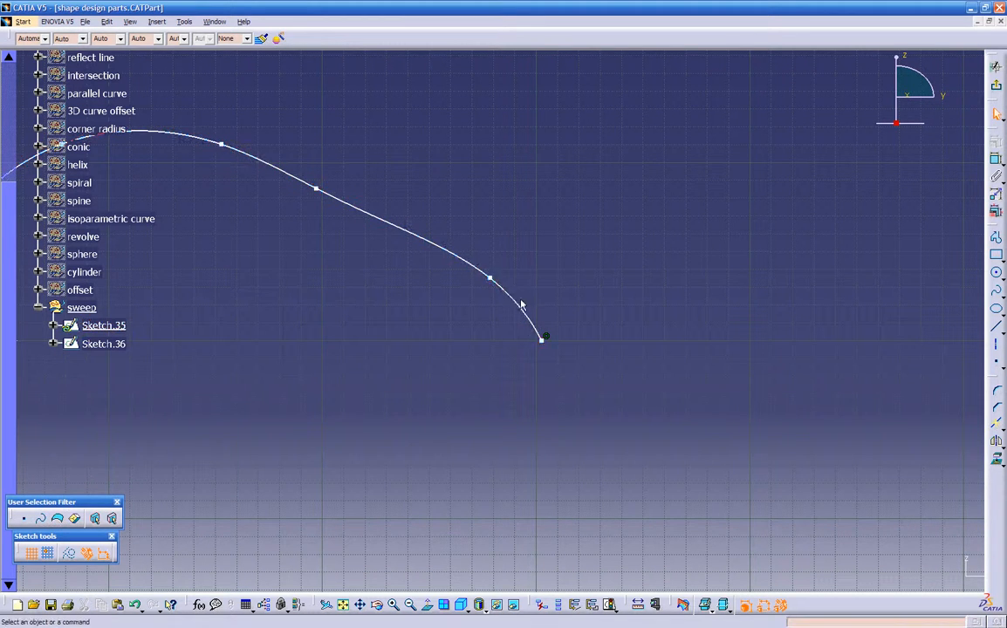
Delete the broken-off end segment of the spline and its leftover end point
{"action": "left_click", "coordinate": [526, 313]}
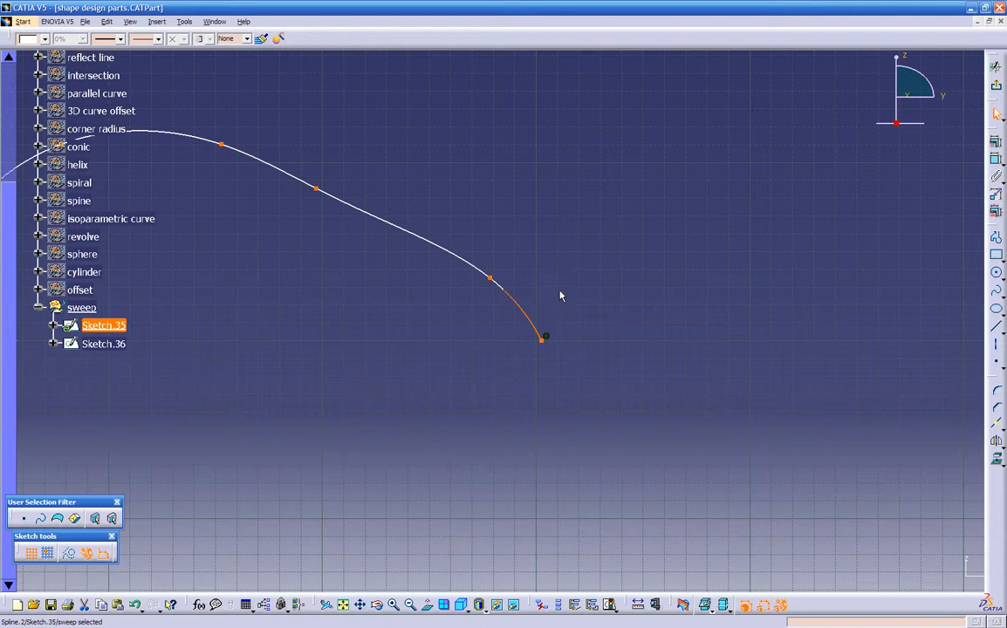
{"action": "key", "text": "Delete"}
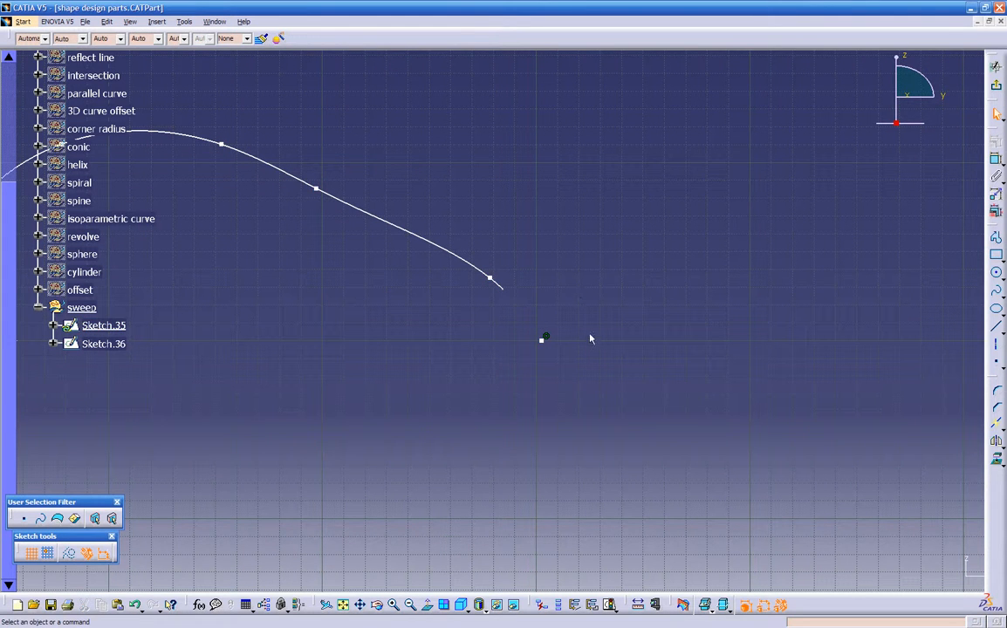
{"action": "left_click", "coordinate": [540, 341]}
{"action": "key", "text": "Delete"}
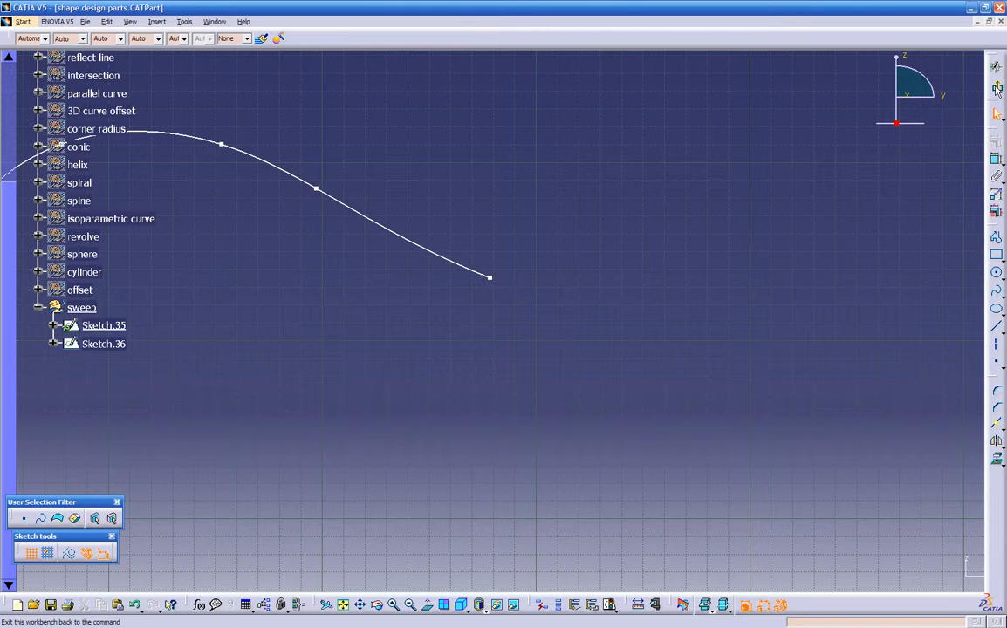
Raise the spline's second-to-last control point to give the curve a smooth convex end, and exit the sketch
{"action": "left_click_drag", "start_coordinate": [315, 189], "coordinate": [329, 167]}
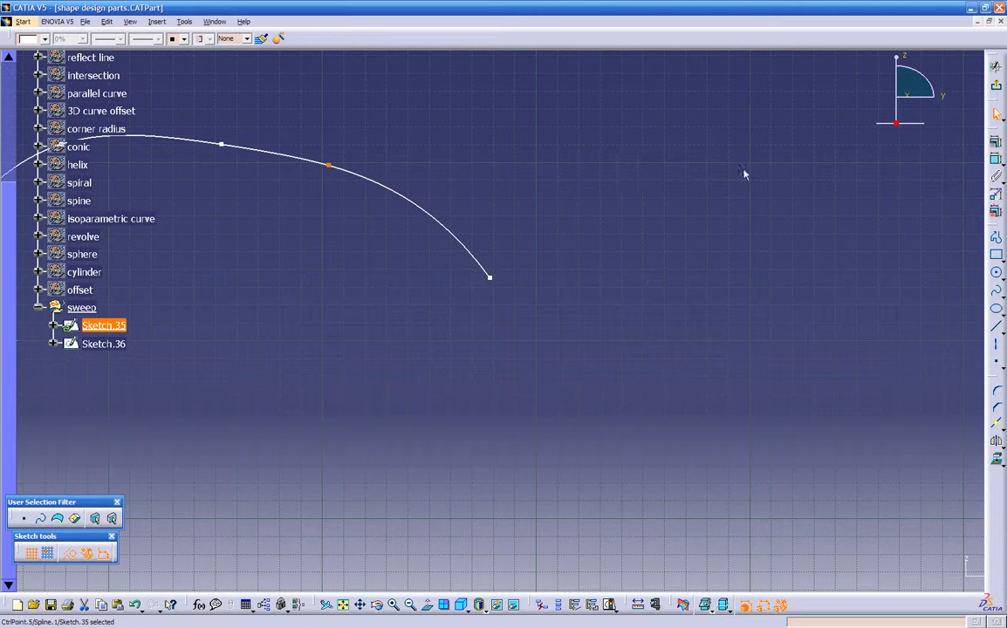
{"action": "left_click", "coordinate": [996, 66]}
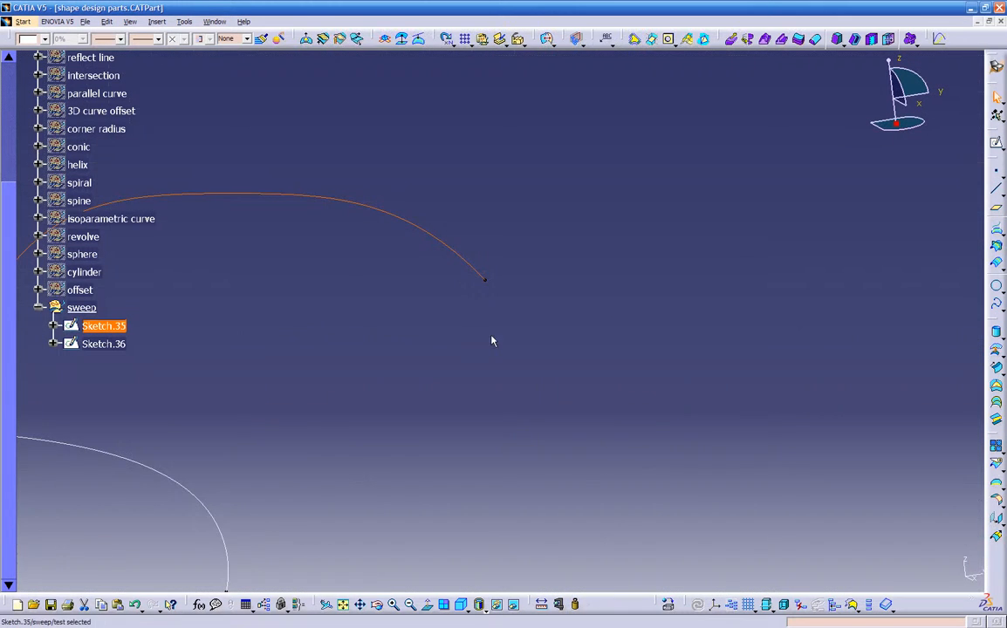
{"action": "middle_click_drag", "start_coordinate": [428, 384], "coordinate": [345, 330]}
{"action": "middle_click_drag", "start_coordinate": [519, 317], "coordinate": [571, 278]}
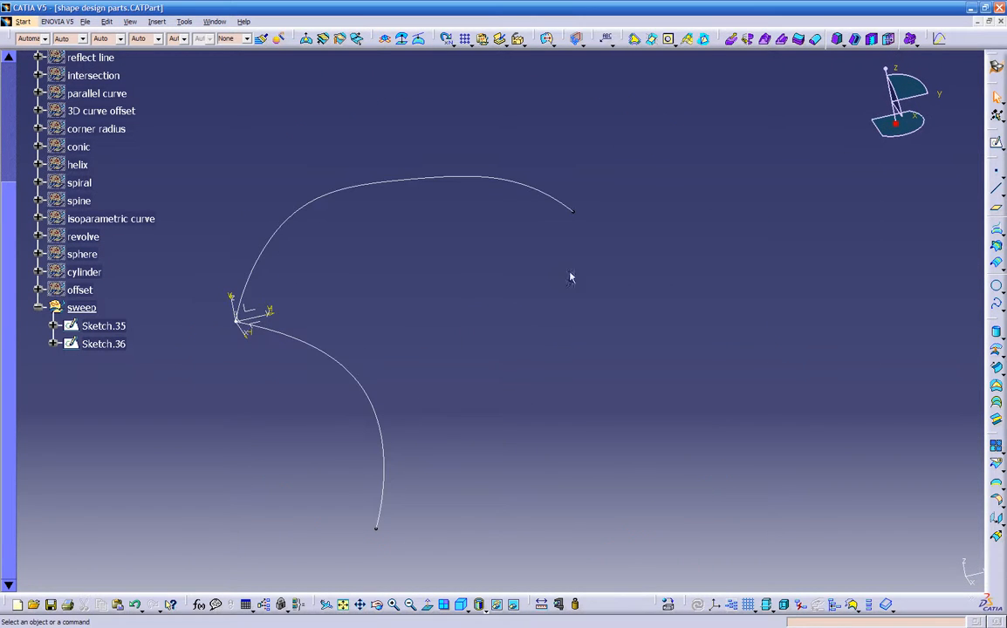
{"action": "left_click", "coordinate": [263, 326]}
{"action": "middle_click_drag", "start_coordinate": [263, 326], "coordinate": [404, 450]}
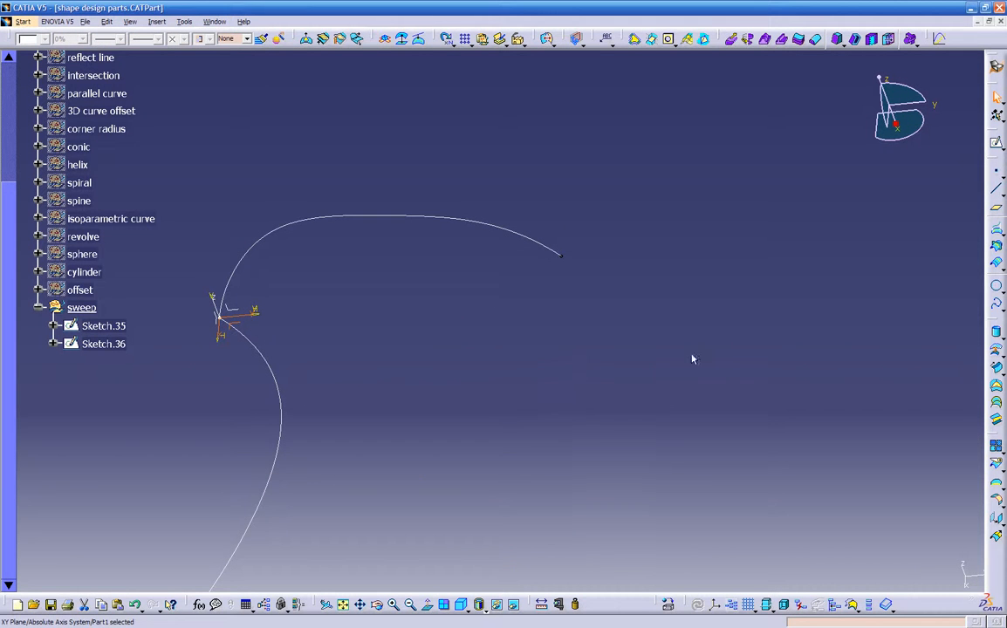
{"action": "left_click", "coordinate": [995, 207]}
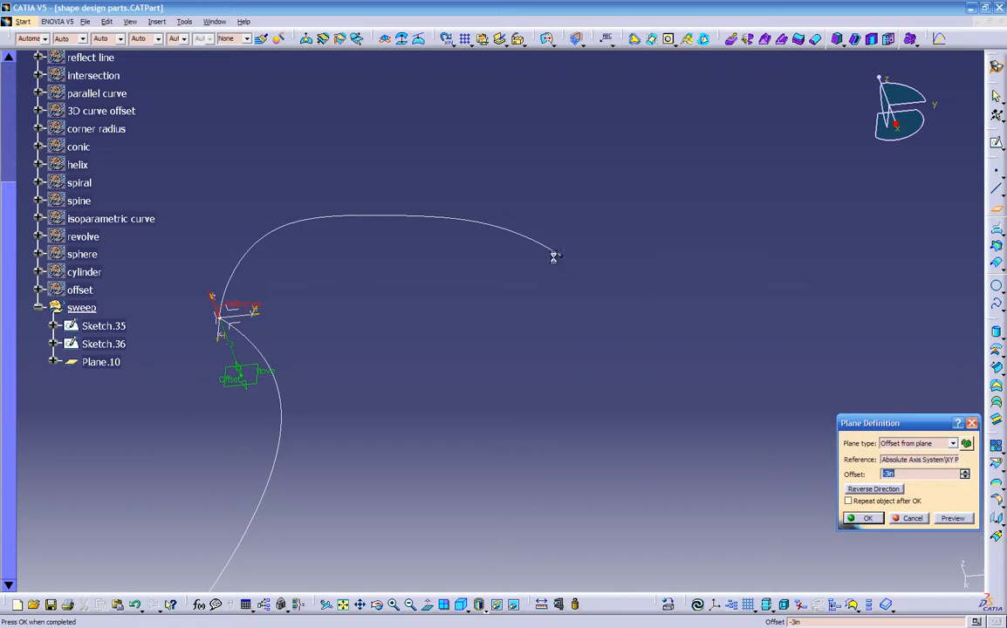
{"action": "left_click", "coordinate": [567, 261]}
{"action": "mouse_move", "coordinate": [468, 348]}
{"action": "middle_mouse_down"}
{"action": "mouse_move", "coordinate": [445, 224]}
{"action": "mouse_move", "coordinate": [460, 168]}
{"action": "mouse_move", "coordinate": [463, 179]}
{"action": "middle_mouse_up"}
{"action": "middle_click_drag", "start_coordinate": [425, 292], "coordinate": [335, 303]}
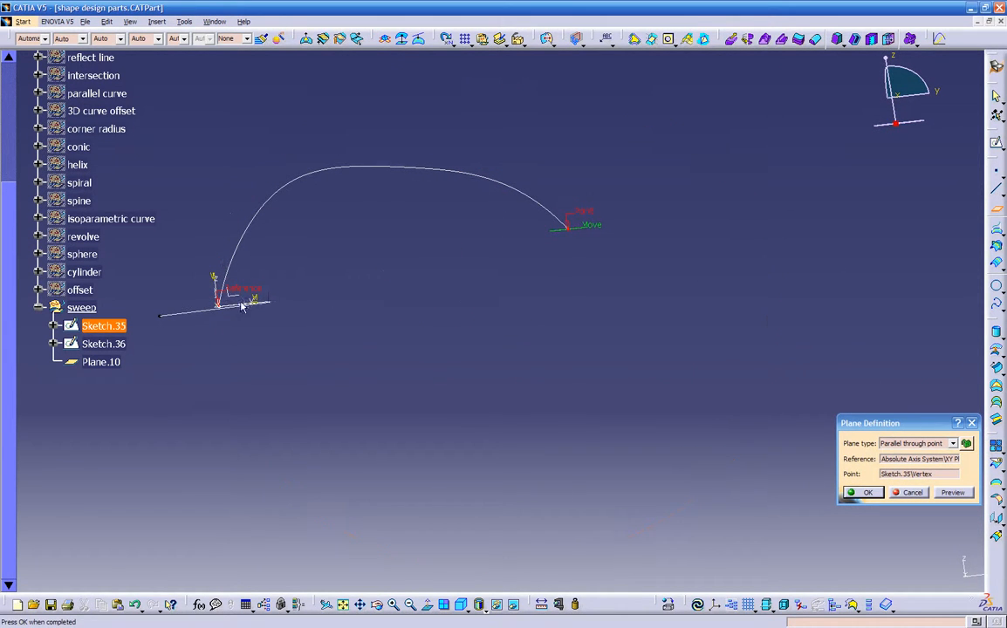
{"action": "middle_click_drag", "start_coordinate": [477, 320], "coordinate": [608, 431]}
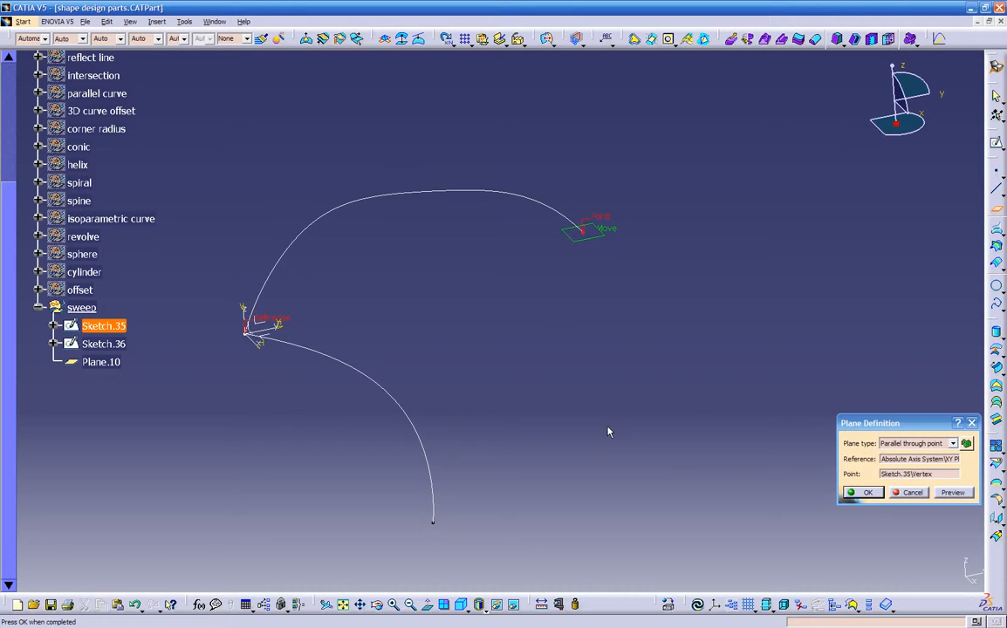
{"action": "left_click", "coordinate": [912, 493]}
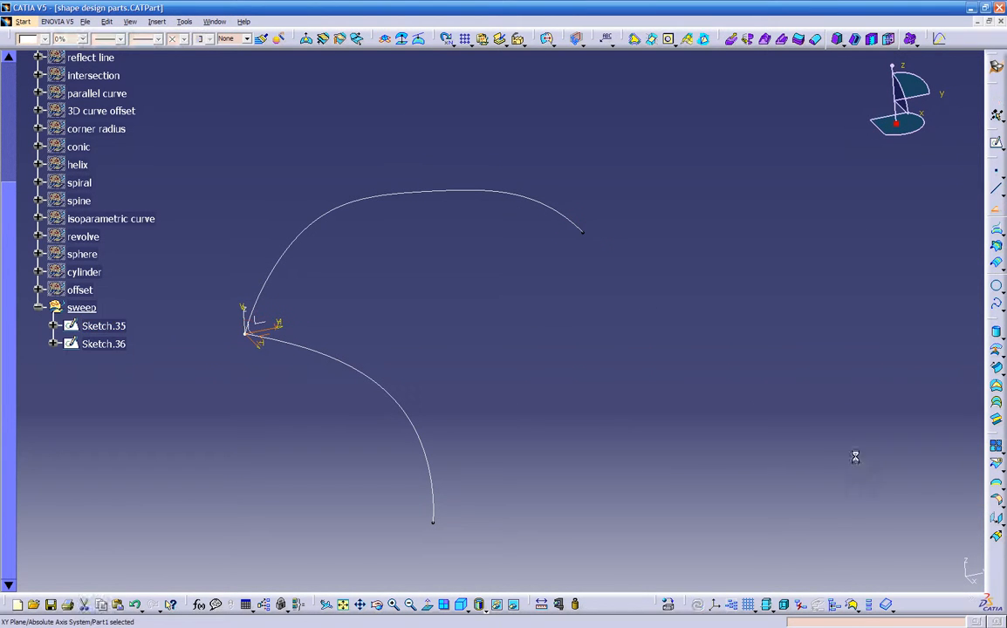
Create a reference plane of type Parallel through point, parallel to the XY plane and through the arched Sketch.35 curve's free end point
{"action": "left_click", "coordinate": [997, 213]}
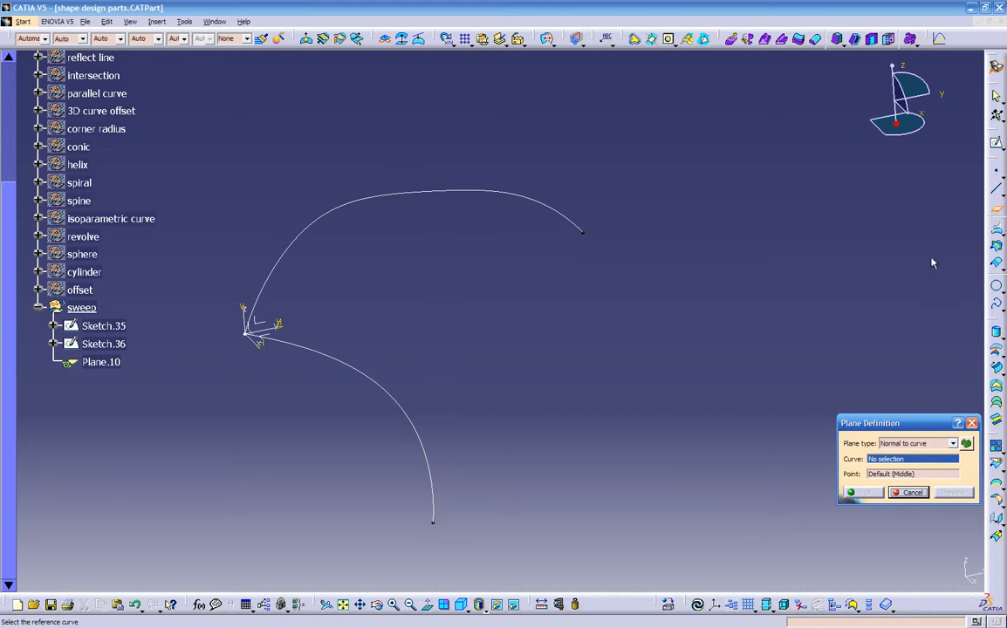
{"action": "left_click", "coordinate": [898, 443]}
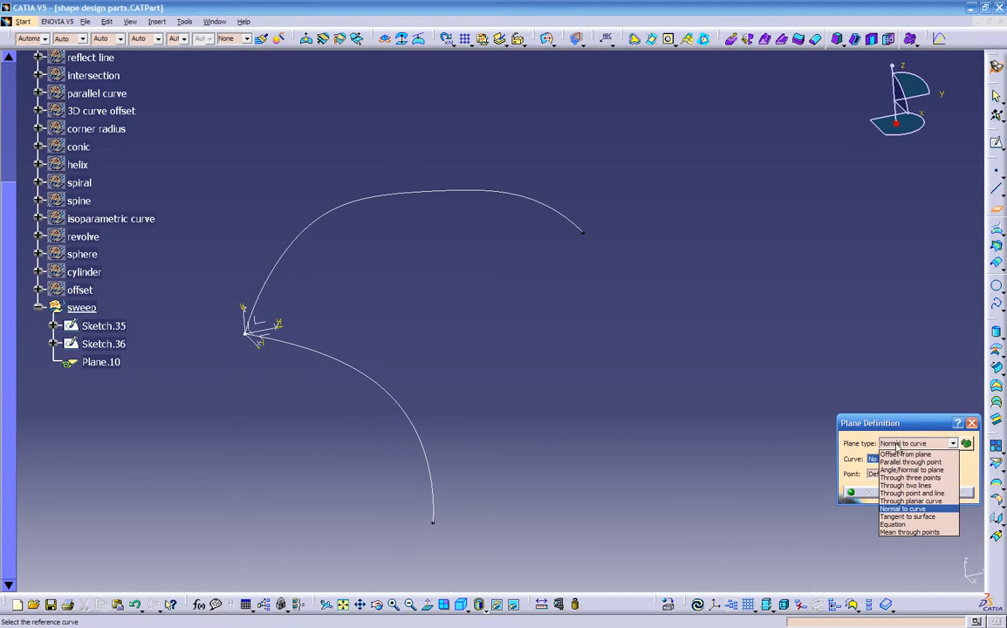
{"action": "left_click", "coordinate": [892, 463]}
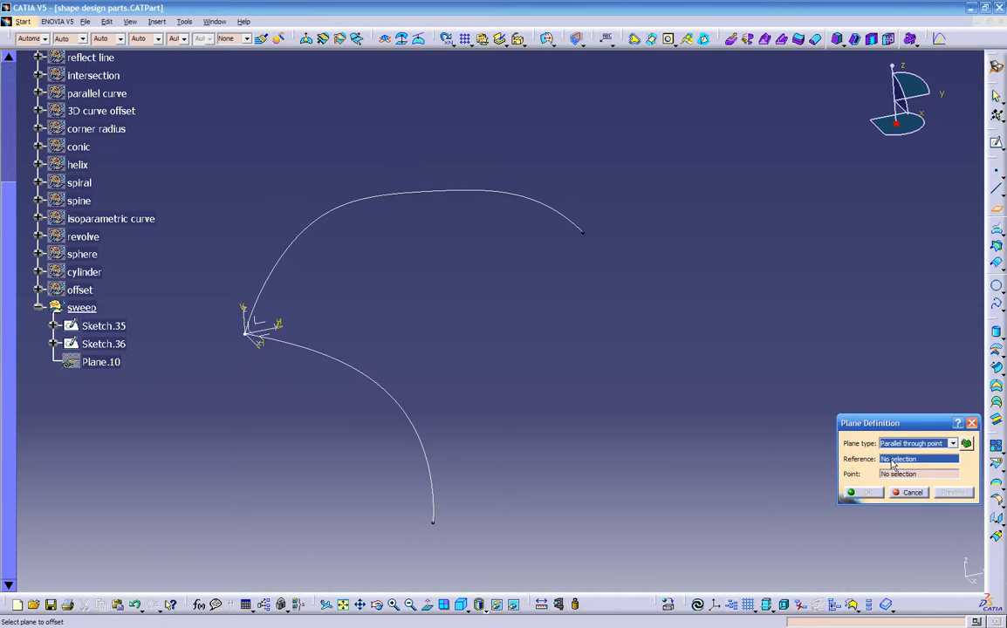
{"action": "left_click", "coordinate": [265, 335]}
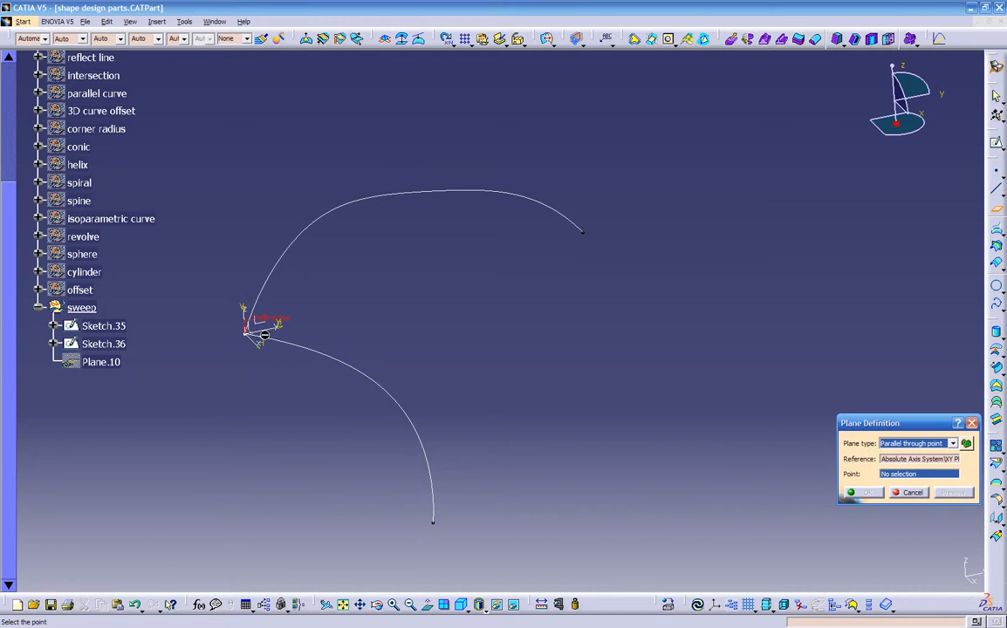
{"action": "left_click", "coordinate": [583, 233]}
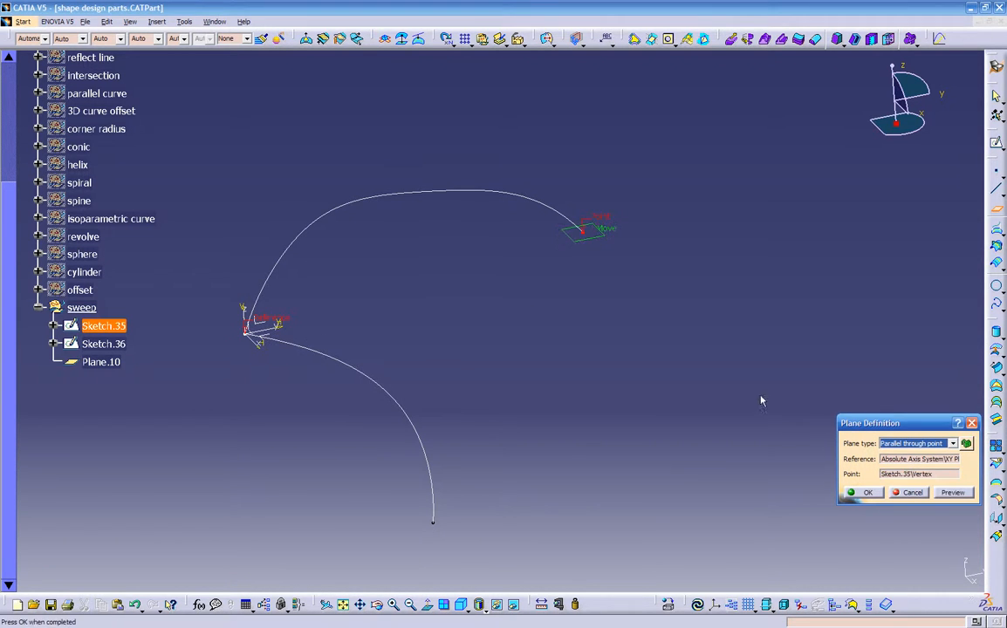
{"action": "left_click", "coordinate": [864, 493]}
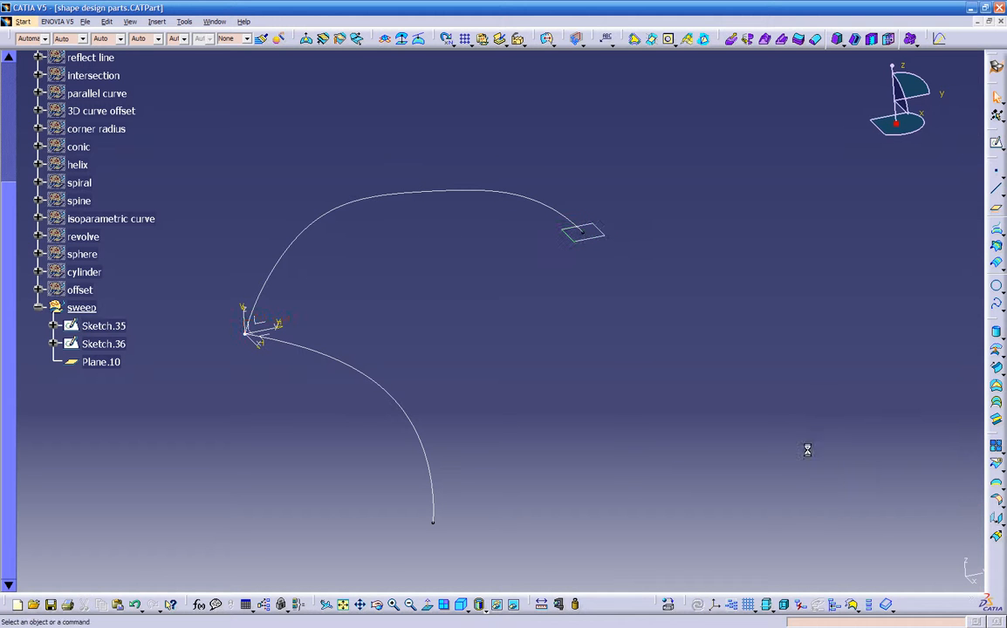
Sketch on the new plane, project the arched curve's end point into it, and exit and reopen the sketch
{"action": "left_click", "coordinate": [599, 233]}
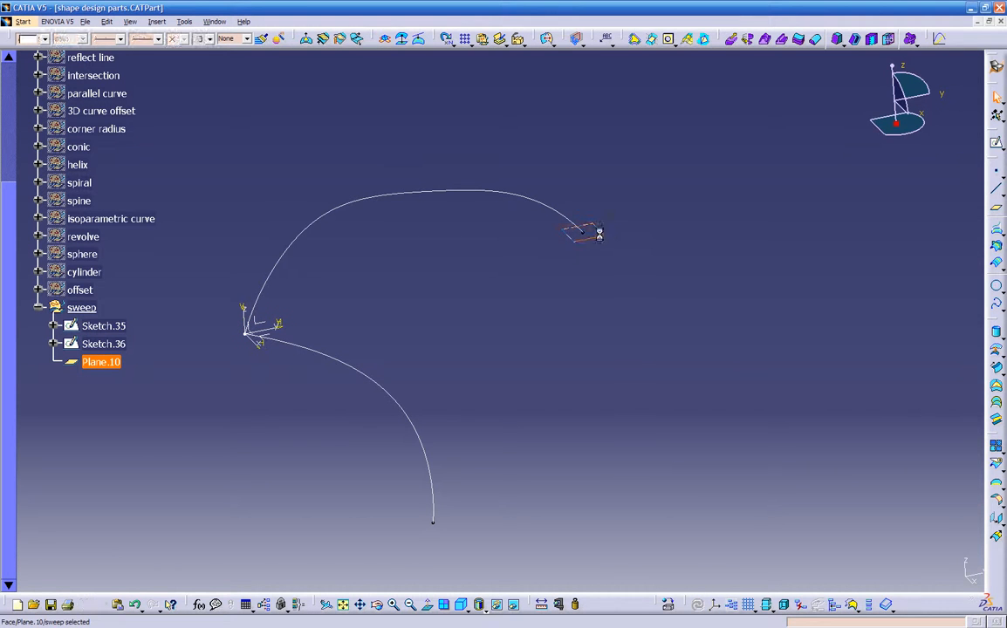
{"action": "left_click", "coordinate": [996, 142]}
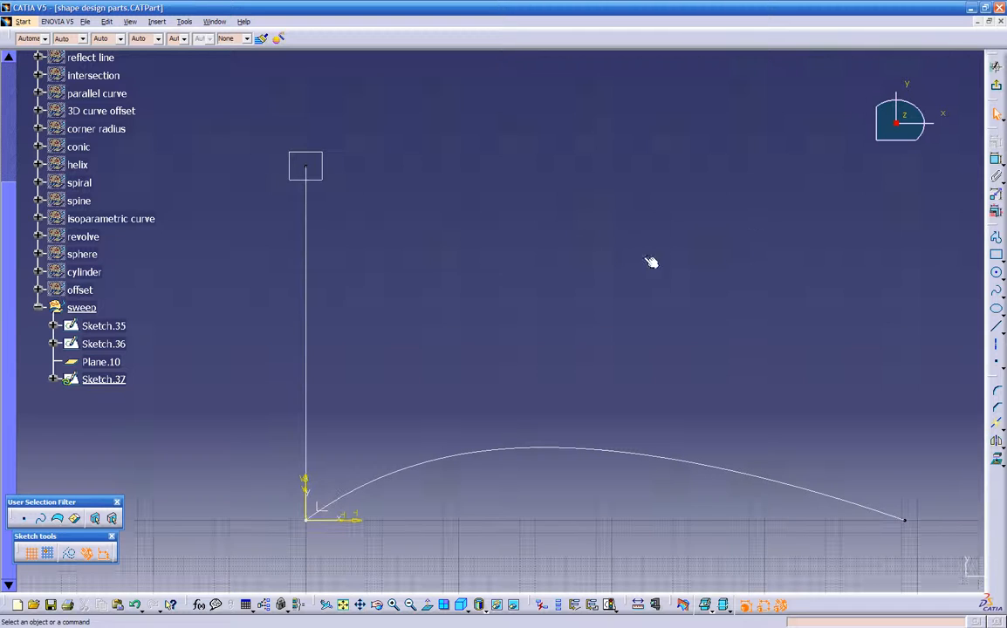
{"action": "left_click", "coordinate": [995, 293]}
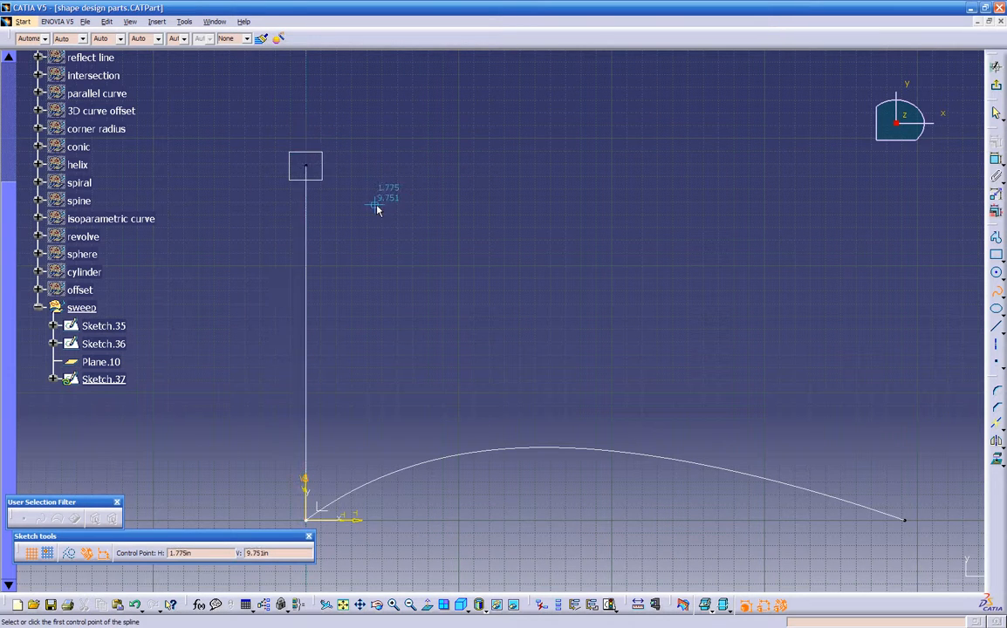
{"action": "key", "text": "Escape"}
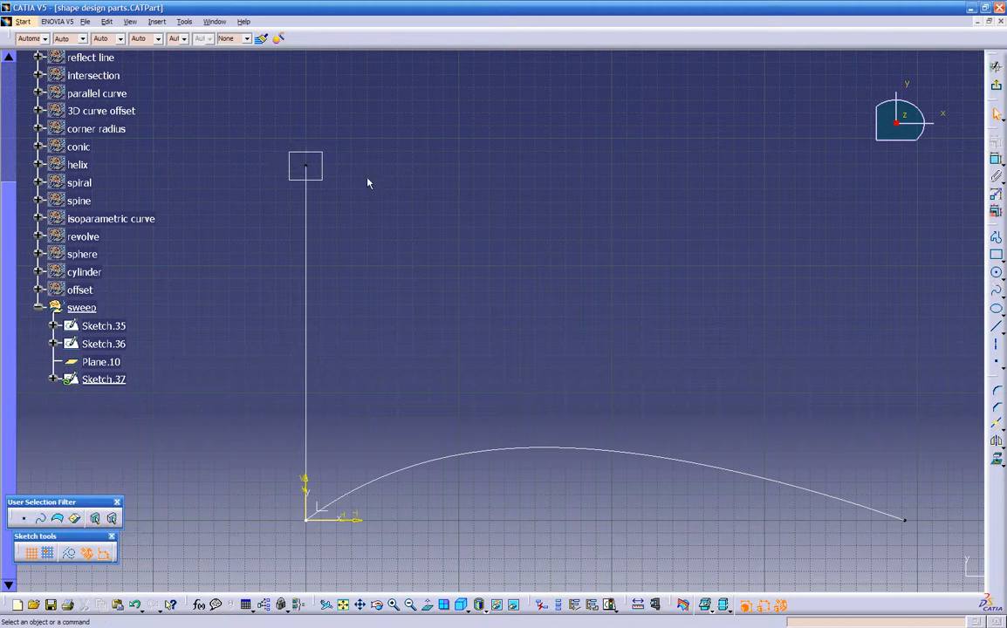
{"action": "left_click", "coordinate": [305, 168]}
{"action": "mouse_move", "coordinate": [310, 157]}
{"action": "middle_mouse_down"}
{"action": "mouse_move", "coordinate": [357, 237]}
{"action": "mouse_move", "coordinate": [270, 229]}
{"action": "mouse_move", "coordinate": [265, 218]}
{"action": "middle_mouse_up"}
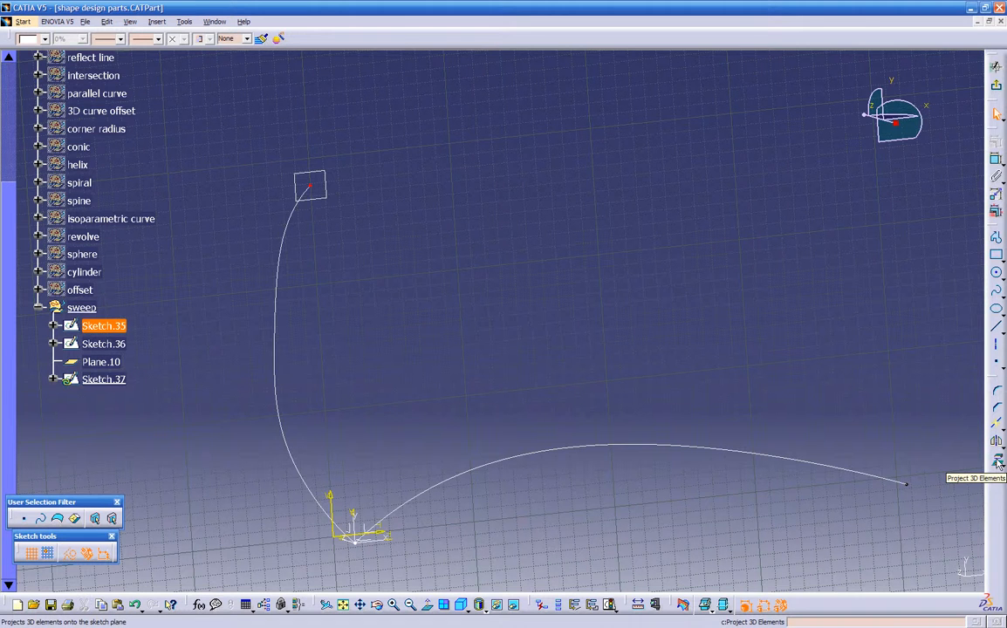
{"action": "left_click", "coordinate": [998, 462]}
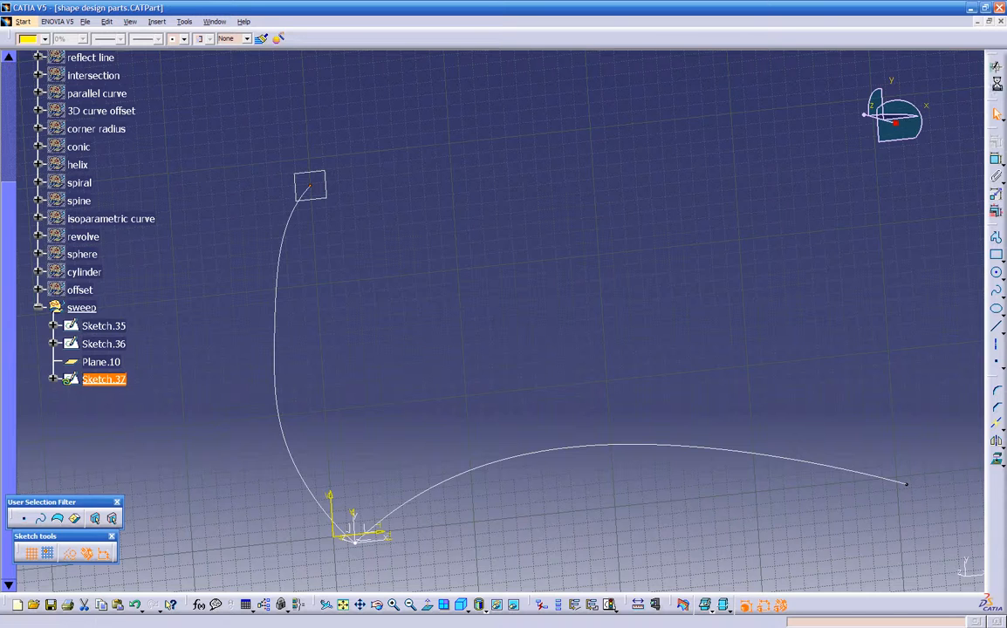
{"action": "left_click", "coordinate": [996, 66]}
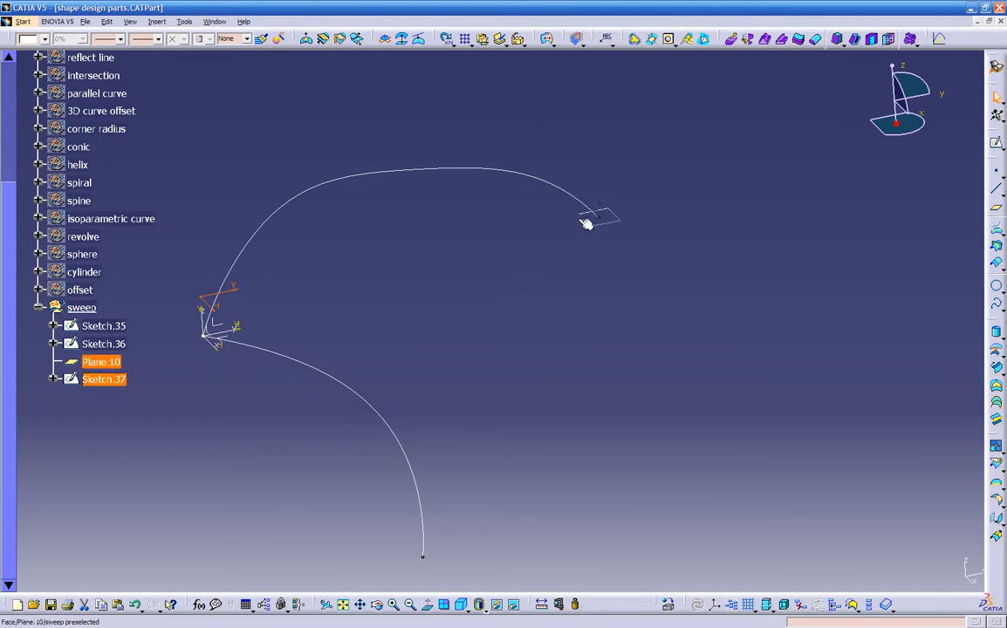
{"action": "double_click", "coordinate": [99, 379]}
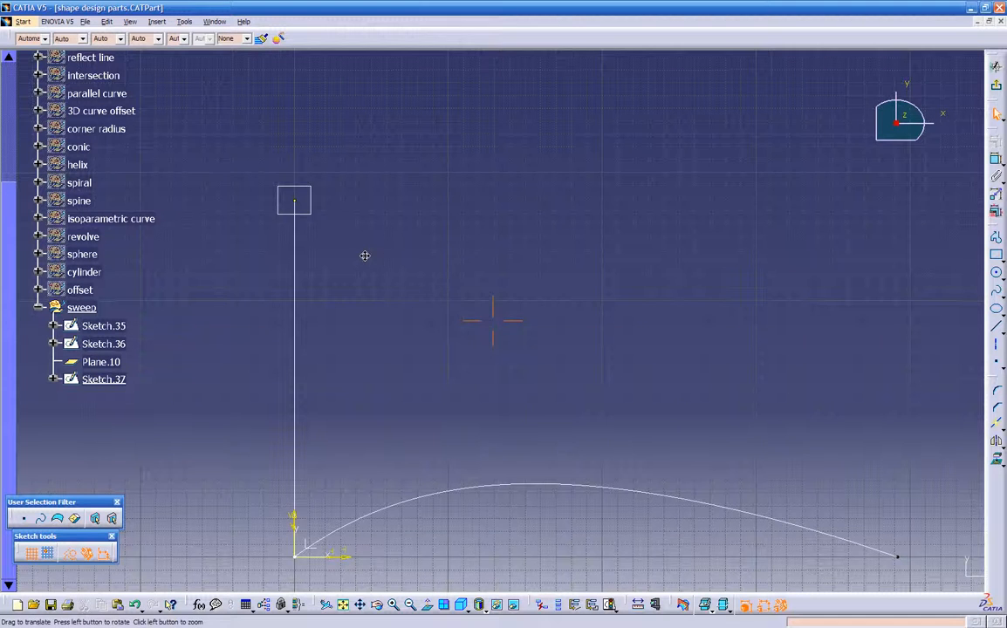
Try to draw a three-point spline rising from the projected end point
{"action": "left_click", "coordinate": [995, 290]}
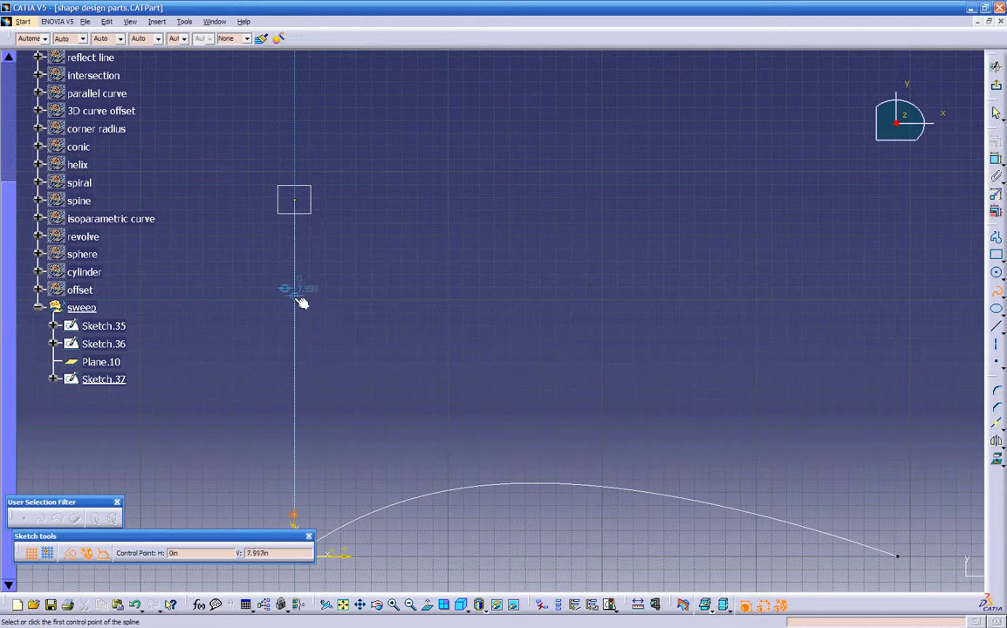
{"action": "middle_click_drag", "start_coordinate": [319, 356], "coordinate": [376, 283]}
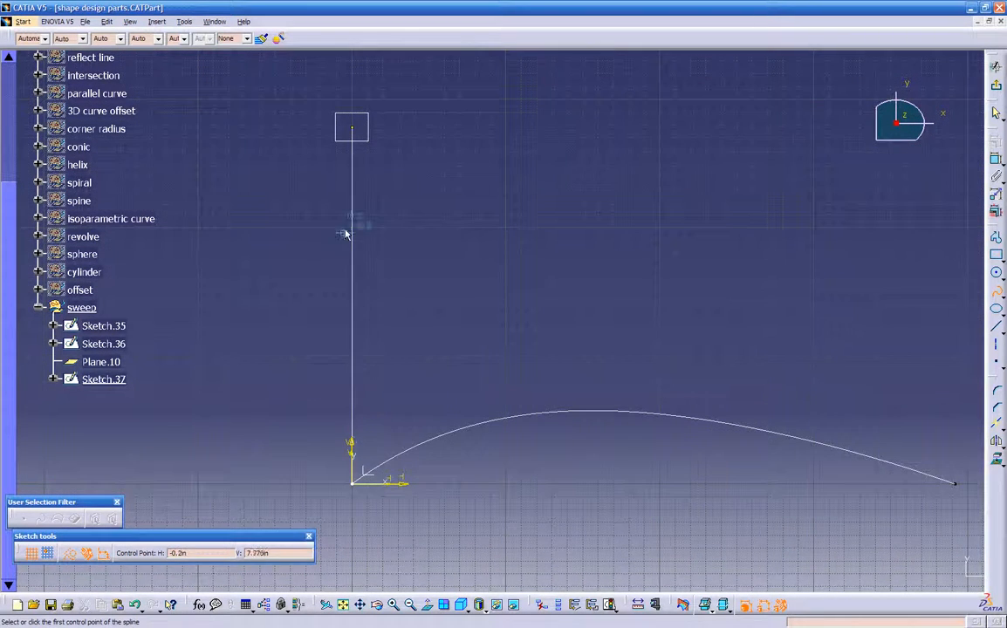
{"action": "middle_click_drag", "start_coordinate": [345, 235], "coordinate": [329, 279]}
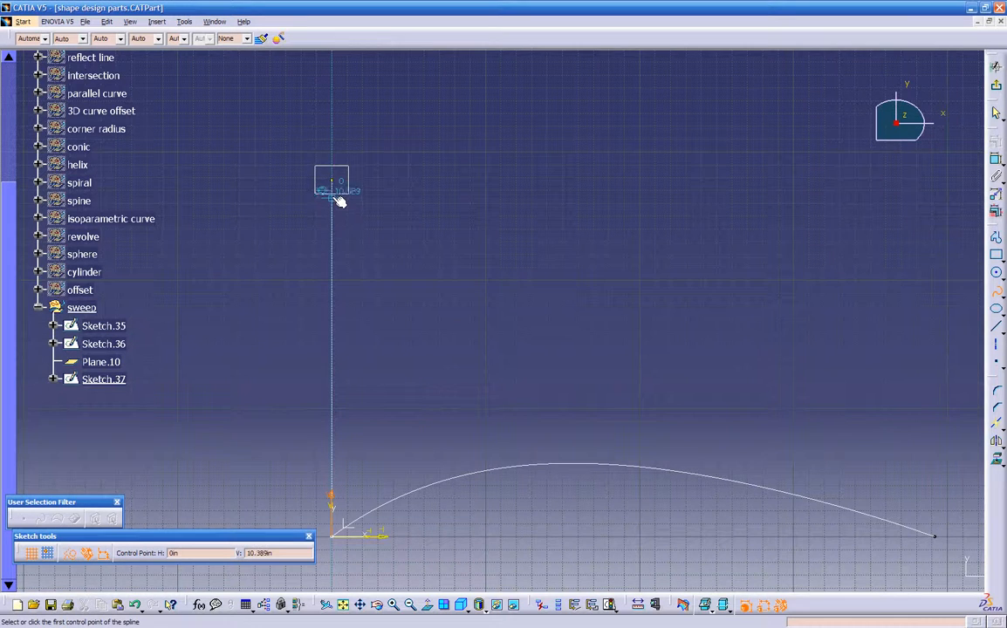
{"action": "mouse_move", "coordinate": [349, 203]}
{"action": "middle_mouse_down"}
{"action": "mouse_move", "coordinate": [268, 226]}
{"action": "mouse_move", "coordinate": [261, 124]}
{"action": "mouse_move", "coordinate": [275, 190]}
{"action": "mouse_move", "coordinate": [360, 201]}
{"action": "middle_mouse_up"}
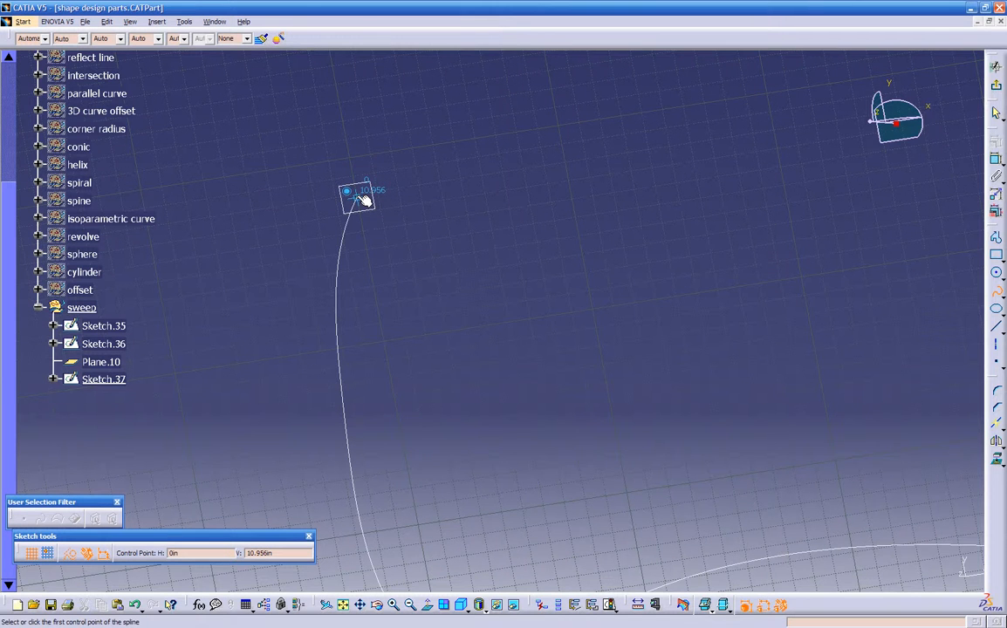
{"action": "left_click", "coordinate": [361, 199]}
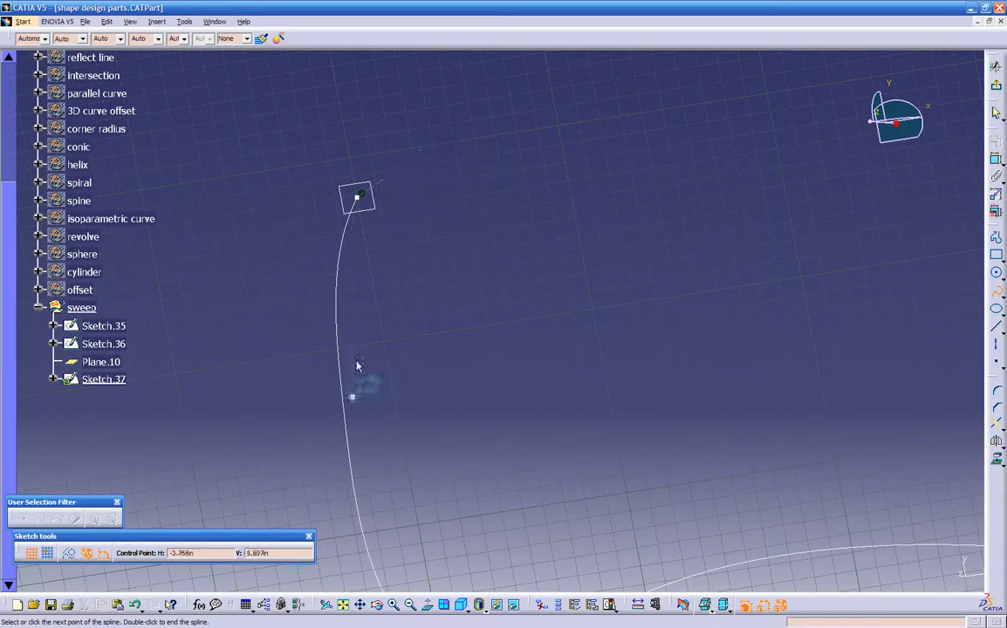
{"action": "left_click", "coordinate": [426, 605]}
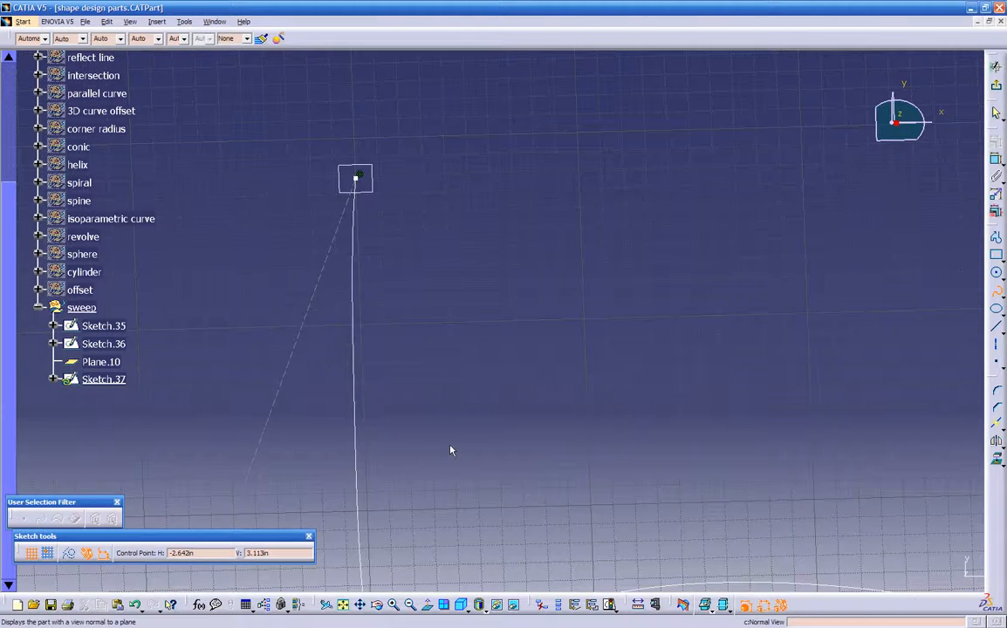
{"action": "left_click", "coordinate": [444, 134]}
{"action": "middle_click_drag", "start_coordinate": [535, 119], "coordinate": [533, 142], "text": "ctrl"}
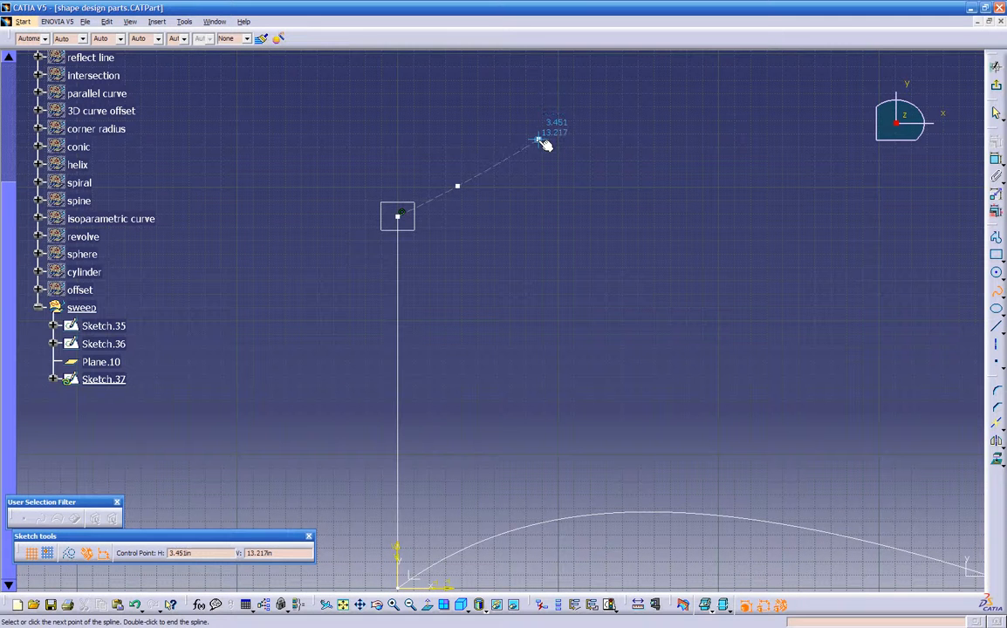
{"action": "double_click", "coordinate": [542, 146]}
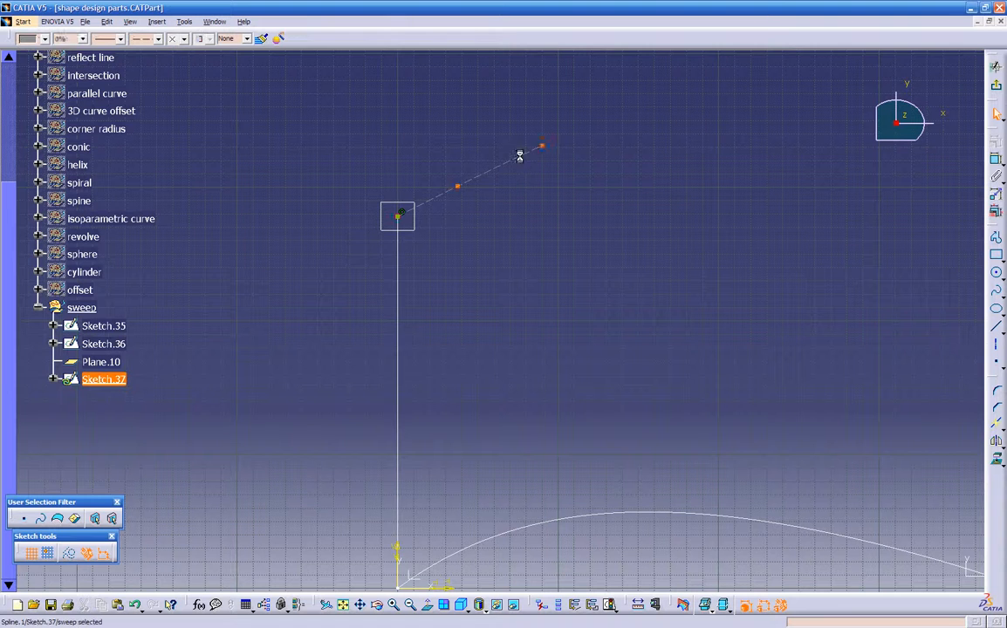
{"action": "key", "text": "Escape"}
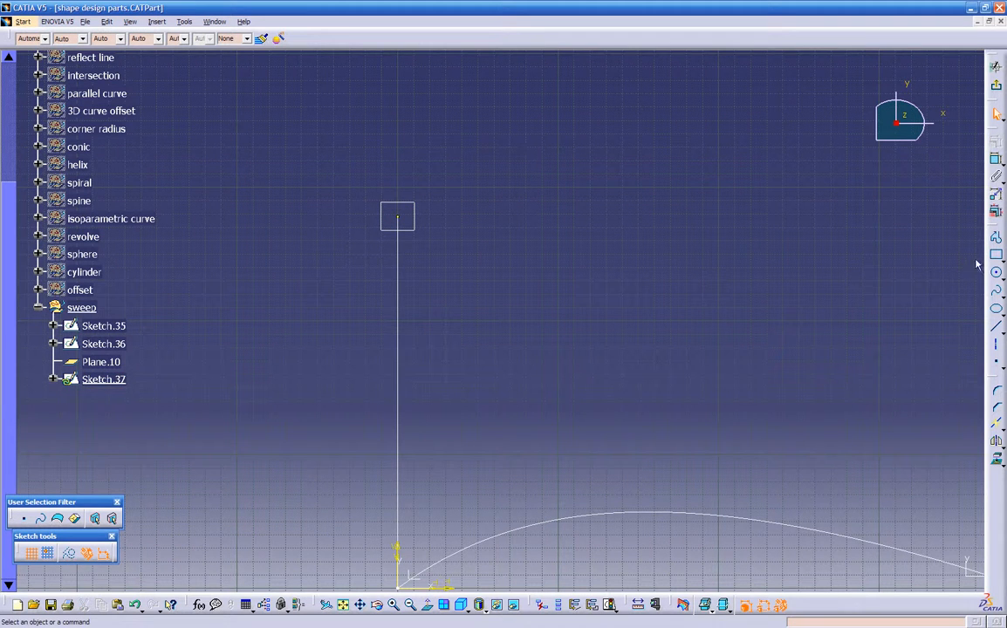
Draw a wavy five-point spline from the projected end point, running roughly alongside the bowed curve, and exit the sketch
{"action": "left_click", "coordinate": [996, 293]}
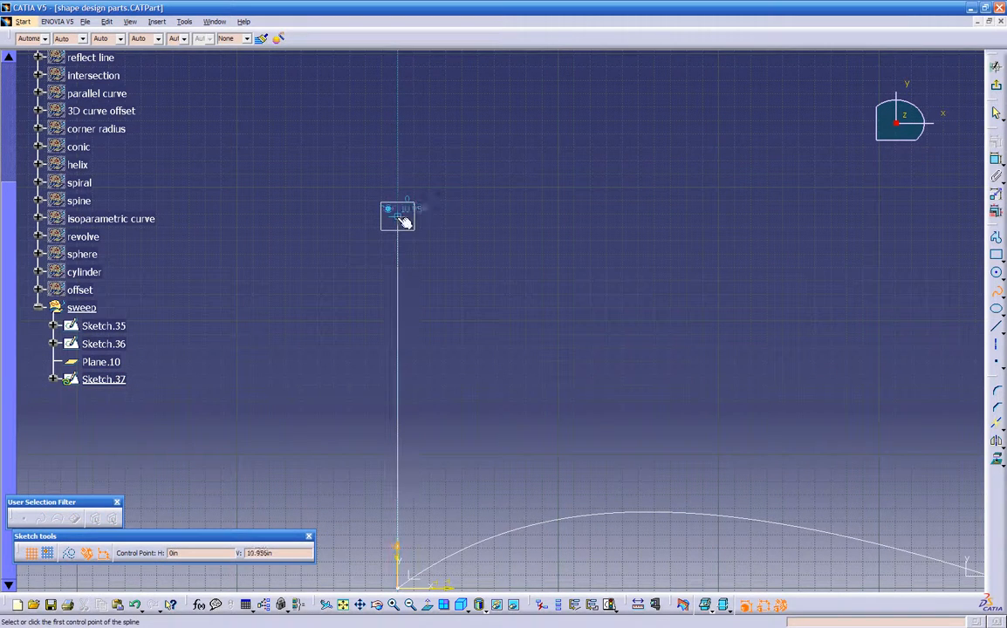
{"action": "left_click", "coordinate": [463, 171]}
{"action": "left_click", "coordinate": [596, 181]}
{"action": "mouse_move", "coordinate": [645, 194]}
{"action": "middle_mouse_down"}
{"action": "mouse_move", "coordinate": [637, 254]}
{"action": "mouse_move", "coordinate": [514, 222]}
{"action": "middle_mouse_up"}
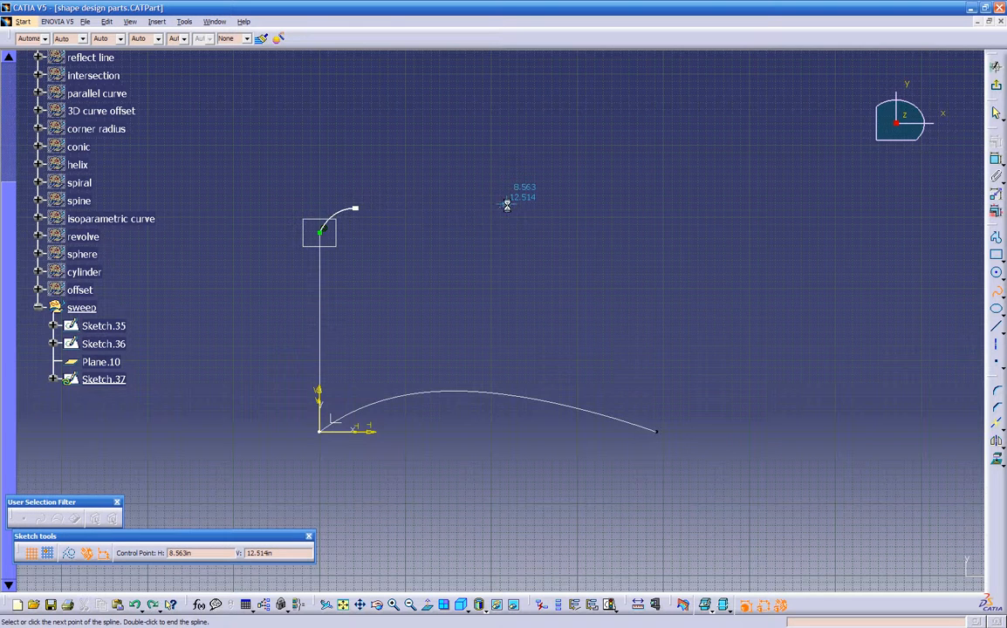
{"action": "left_click", "coordinate": [436, 209]}
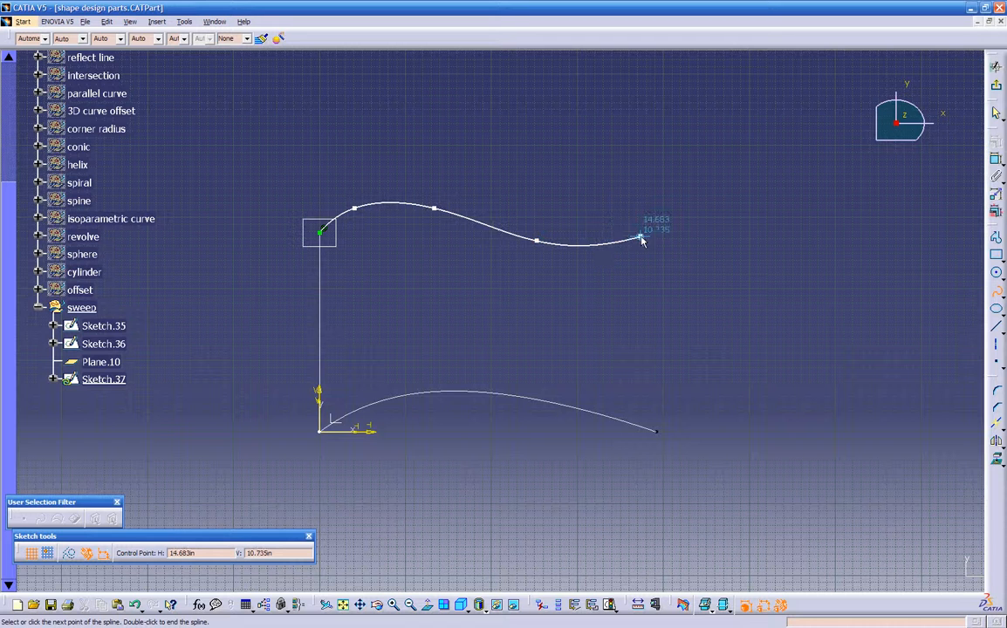
{"action": "double_click", "coordinate": [691, 232]}
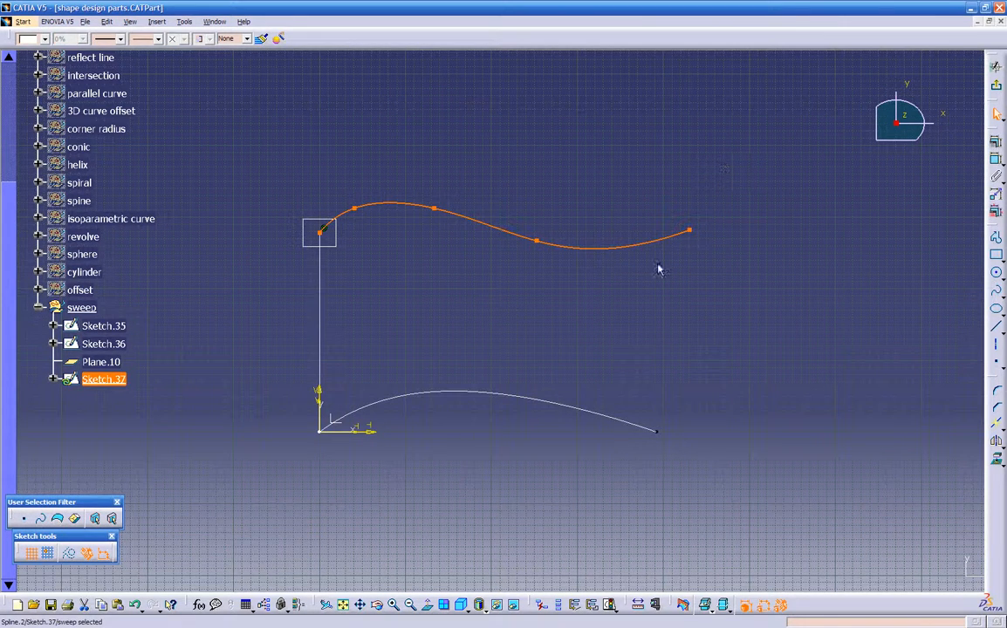
{"action": "left_click", "coordinate": [492, 301]}
{"action": "middle_click_drag", "start_coordinate": [493, 301], "coordinate": [468, 131]}
{"action": "mouse_move", "coordinate": [539, 404]}
{"action": "middle_mouse_down"}
{"action": "mouse_move", "coordinate": [403, 342]}
{"action": "mouse_move", "coordinate": [303, 377]}
{"action": "mouse_move", "coordinate": [613, 461]}
{"action": "mouse_move", "coordinate": [567, 532]}
{"action": "mouse_move", "coordinate": [607, 522]}
{"action": "mouse_move", "coordinate": [525, 515]}
{"action": "mouse_move", "coordinate": [443, 441]}
{"action": "mouse_move", "coordinate": [400, 445]}
{"action": "mouse_move", "coordinate": [567, 455]}
{"action": "middle_mouse_up"}
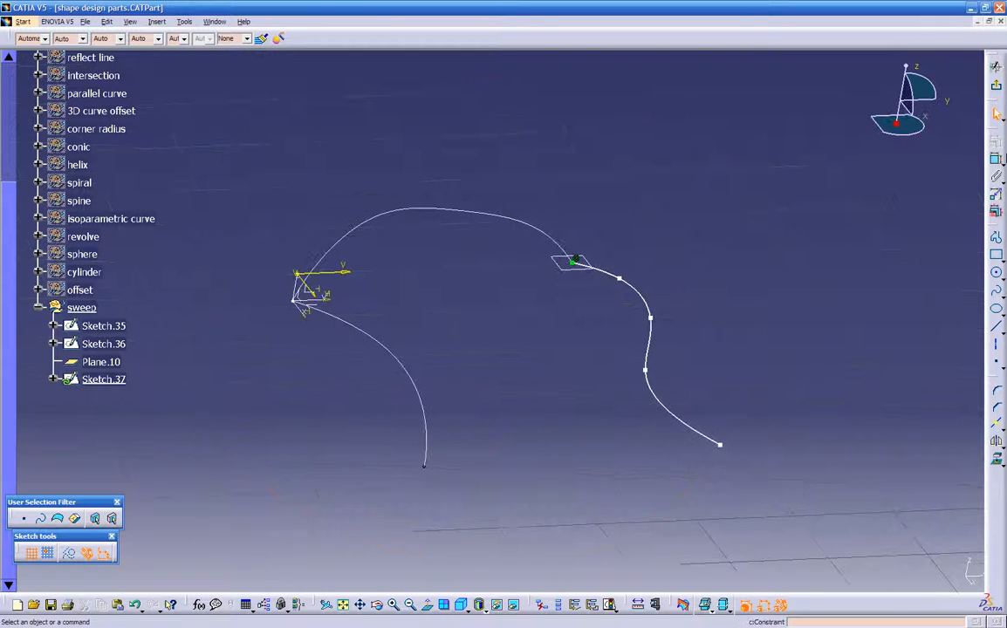
{"action": "left_click", "coordinate": [996, 87]}
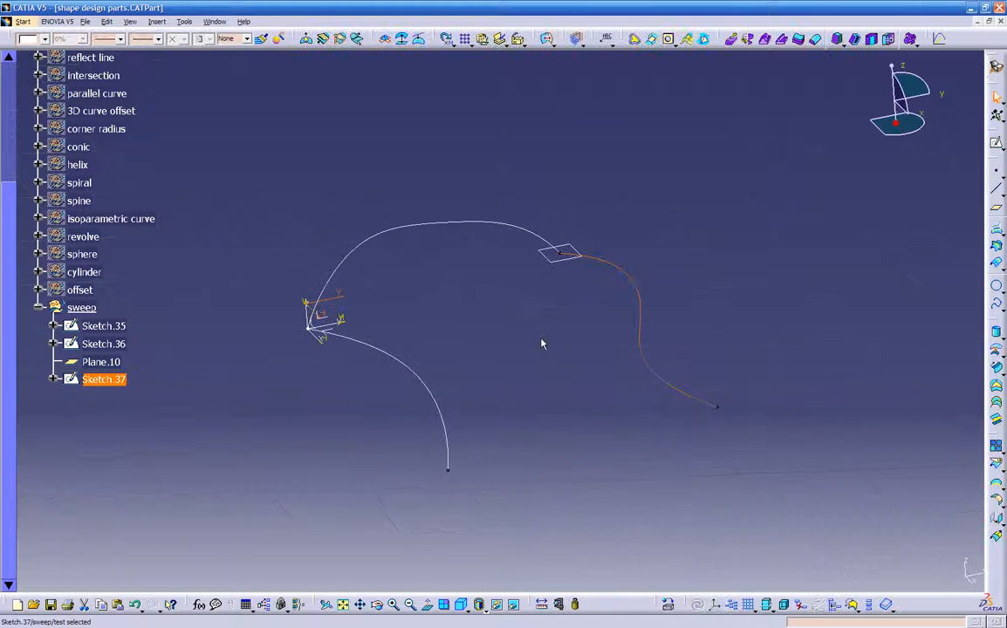
Create a reference plane normal to the bowed Sketch.36 curve at its free end point
{"action": "left_click", "coordinate": [508, 353]}
{"action": "mouse_move", "coordinate": [509, 353]}
{"action": "middle_mouse_down"}
{"action": "mouse_move", "coordinate": [477, 349]}
{"action": "mouse_move", "coordinate": [648, 407]}
{"action": "mouse_move", "coordinate": [659, 367]}
{"action": "mouse_move", "coordinate": [494, 394]}
{"action": "mouse_move", "coordinate": [451, 425]}
{"action": "mouse_move", "coordinate": [469, 413]}
{"action": "mouse_move", "coordinate": [523, 413]}
{"action": "mouse_move", "coordinate": [539, 391]}
{"action": "mouse_move", "coordinate": [518, 312]}
{"action": "mouse_move", "coordinate": [633, 328]}
{"action": "mouse_move", "coordinate": [687, 304]}
{"action": "mouse_move", "coordinate": [713, 271]}
{"action": "middle_mouse_up"}
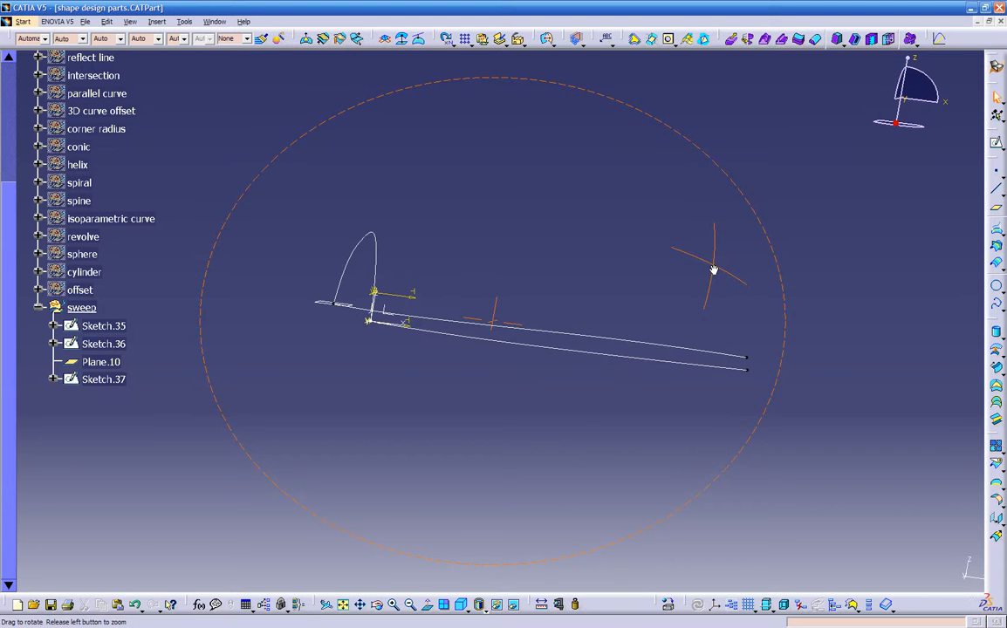
{"action": "mouse_move", "coordinate": [803, 340]}
{"action": "middle_mouse_down"}
{"action": "mouse_move", "coordinate": [762, 423]}
{"action": "mouse_move", "coordinate": [653, 398]}
{"action": "middle_mouse_up"}
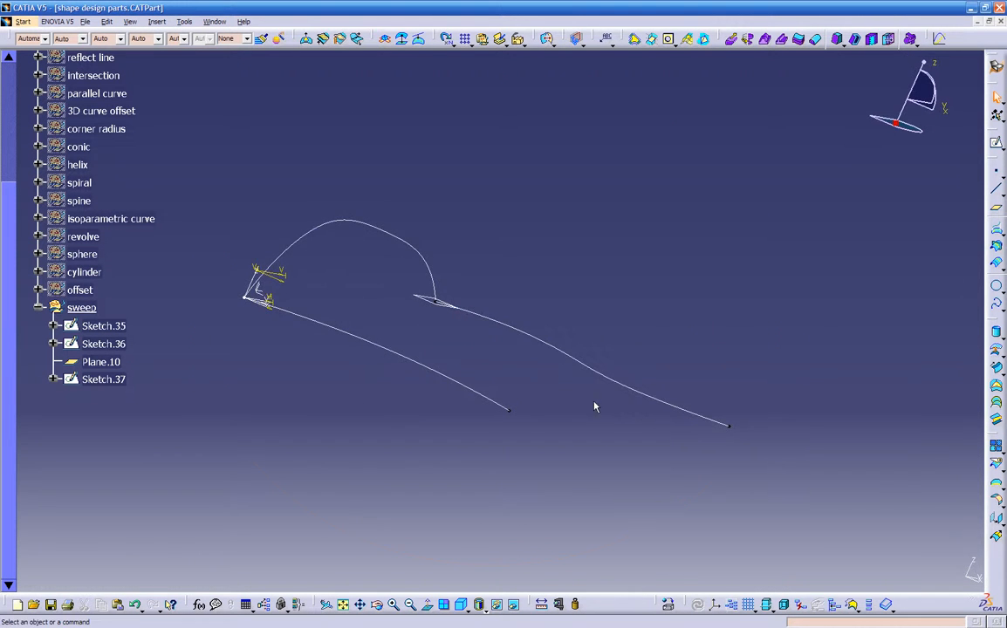
{"action": "middle_click_drag", "start_coordinate": [676, 330], "coordinate": [783, 363]}
{"action": "mouse_move", "coordinate": [540, 357]}
{"action": "middle_mouse_down"}
{"action": "mouse_move", "coordinate": [508, 406]}
{"action": "mouse_move", "coordinate": [344, 411]}
{"action": "mouse_move", "coordinate": [198, 326]}
{"action": "mouse_move", "coordinate": [378, 396]}
{"action": "mouse_move", "coordinate": [671, 485]}
{"action": "mouse_move", "coordinate": [672, 411]}
{"action": "middle_mouse_up"}
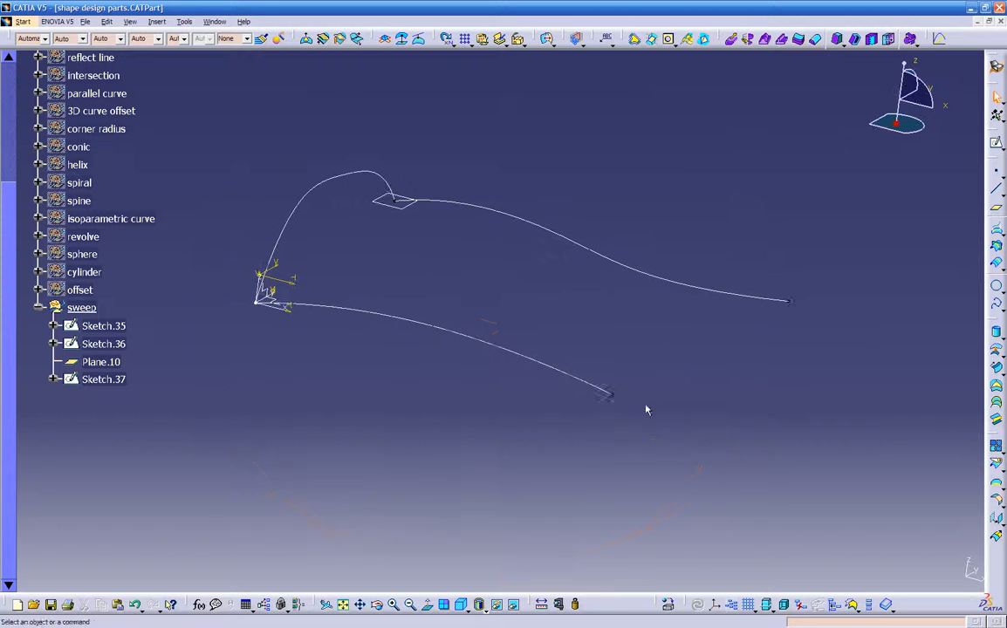
{"action": "left_click", "coordinate": [609, 394]}
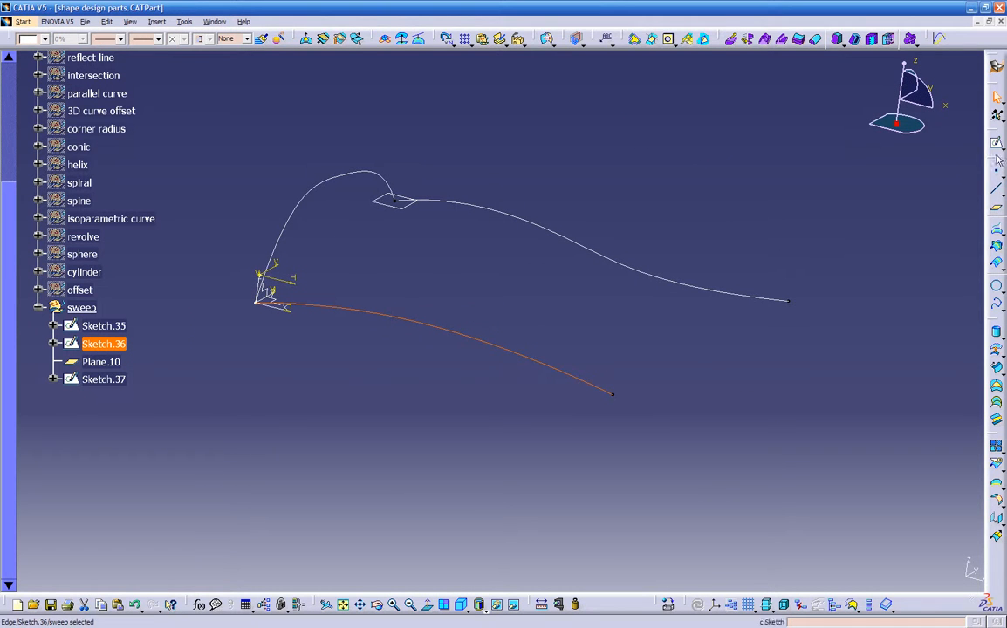
{"action": "left_click", "coordinate": [996, 211]}
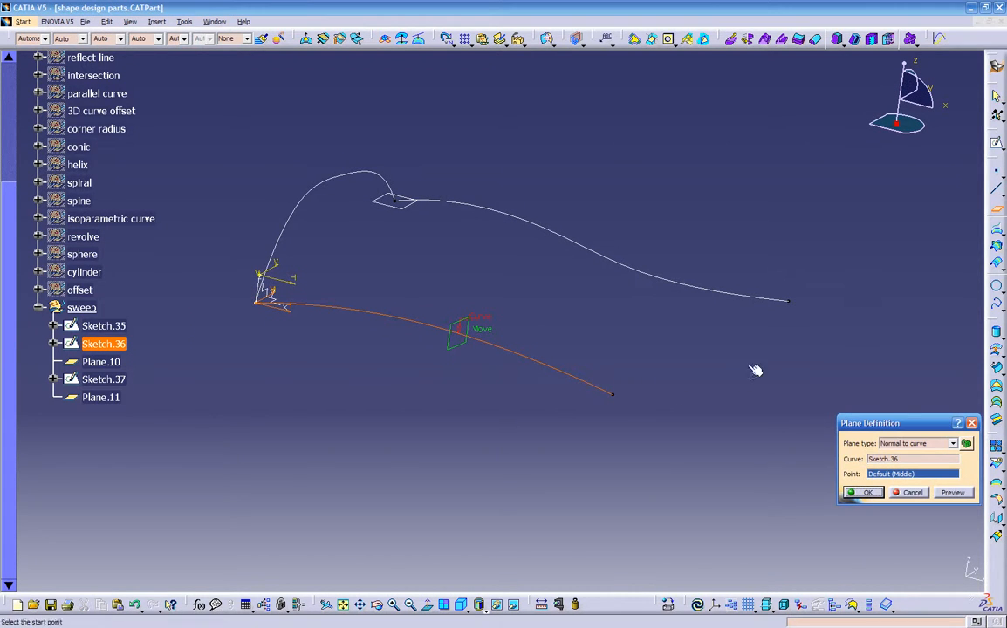
{"action": "left_click", "coordinate": [862, 492]}
{"action": "middle_click_drag", "start_coordinate": [775, 448], "coordinate": [528, 375]}
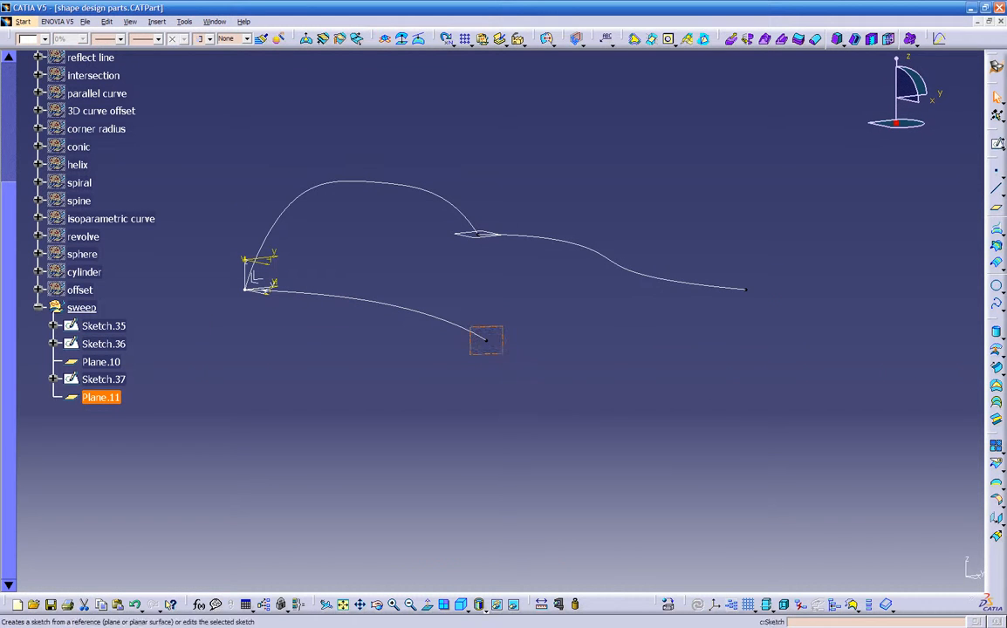
{"action": "left_click", "coordinate": [998, 145]}
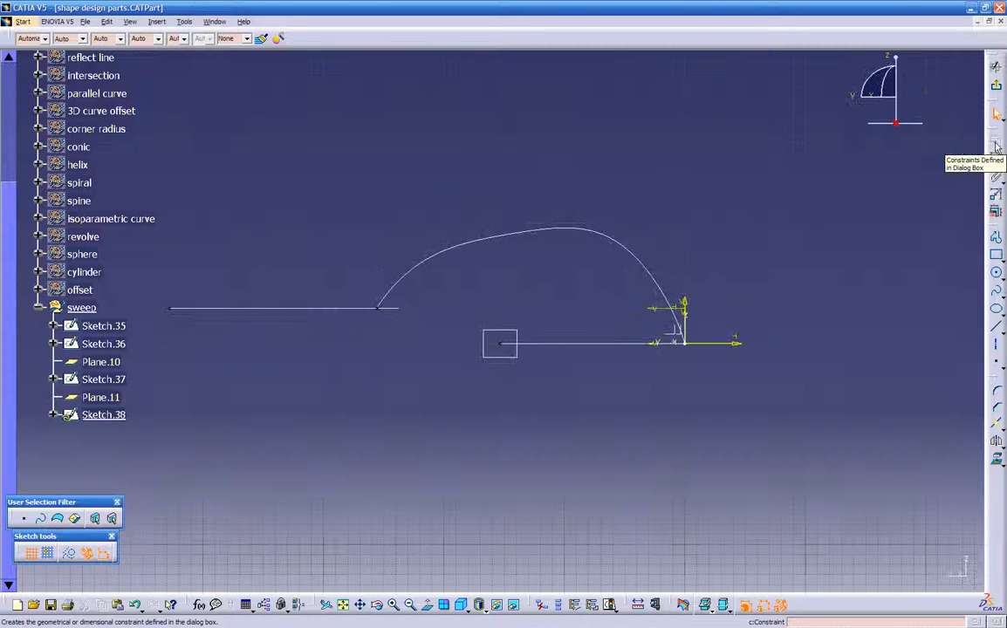
{"action": "mouse_move", "coordinate": [512, 308]}
{"action": "middle_mouse_down"}
{"action": "mouse_move", "coordinate": [508, 412]}
{"action": "mouse_move", "coordinate": [519, 305]}
{"action": "mouse_move", "coordinate": [515, 377]}
{"action": "middle_mouse_up"}
{"action": "left_click", "coordinate": [430, 606]}
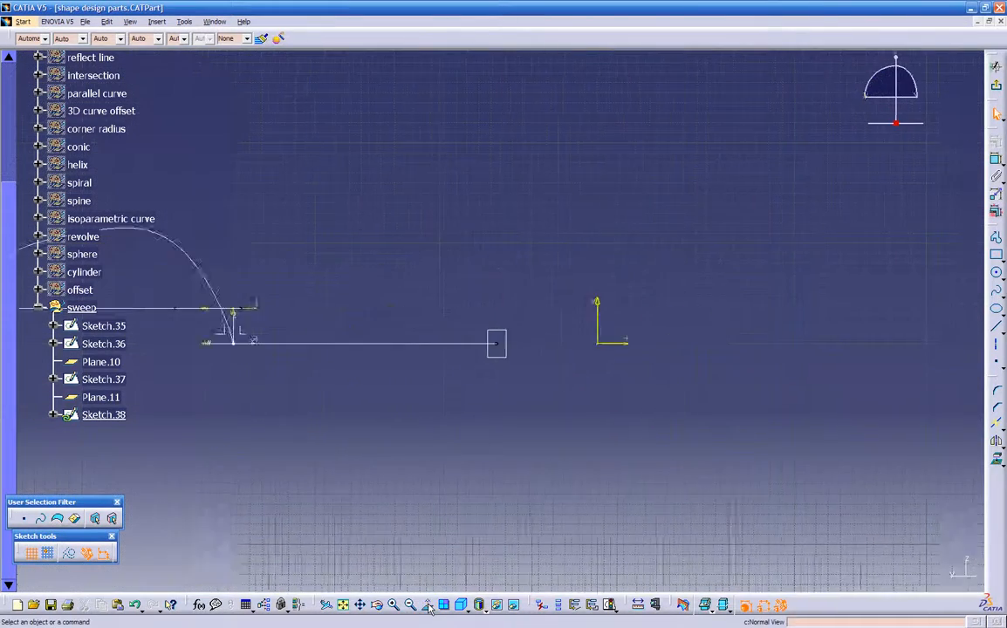
{"action": "middle_click_drag", "start_coordinate": [461, 549], "coordinate": [489, 448]}
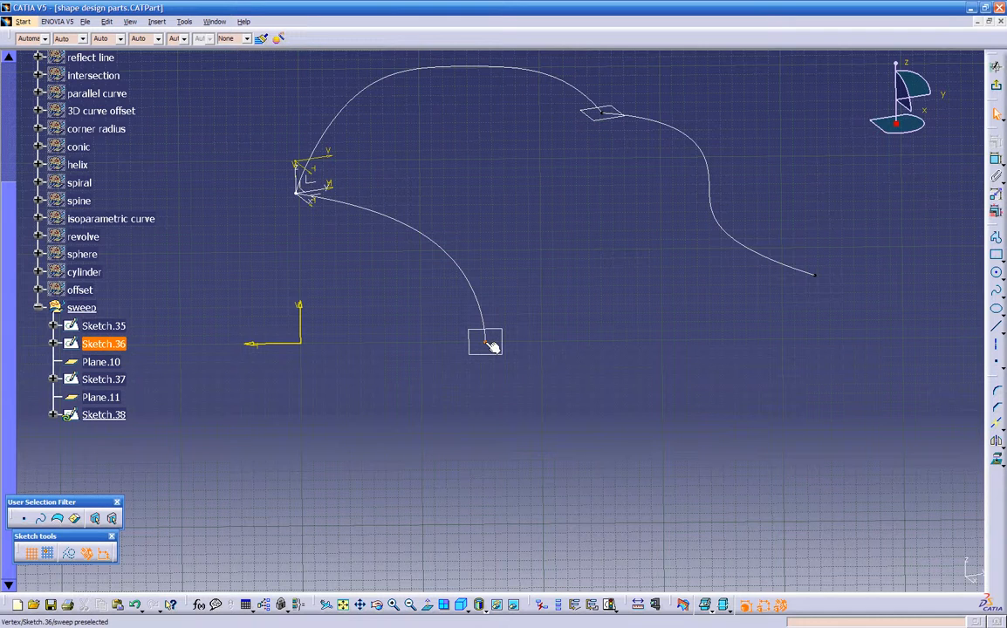
{"action": "mouse_move", "coordinate": [493, 347]}
{"action": "middle_mouse_down"}
{"action": "mouse_move", "coordinate": [465, 407]}
{"action": "mouse_move", "coordinate": [765, 418]}
{"action": "mouse_move", "coordinate": [735, 427]}
{"action": "mouse_move", "coordinate": [714, 461]}
{"action": "mouse_move", "coordinate": [727, 438]}
{"action": "mouse_move", "coordinate": [559, 407]}
{"action": "mouse_move", "coordinate": [602, 396]}
{"action": "mouse_move", "coordinate": [562, 367]}
{"action": "middle_mouse_up"}
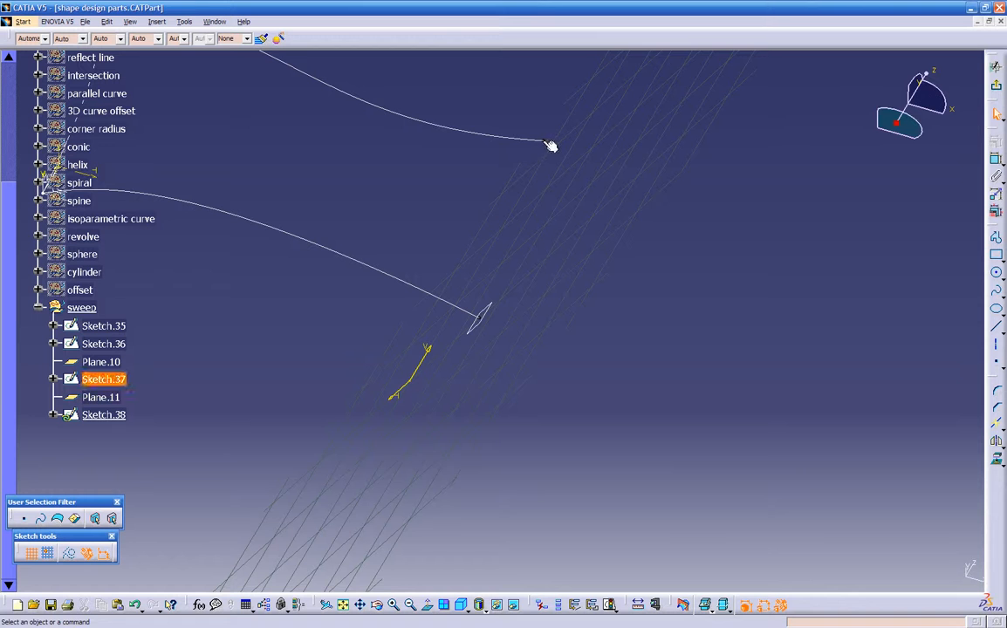
{"action": "middle_click_drag", "start_coordinate": [484, 374], "coordinate": [974, 154]}
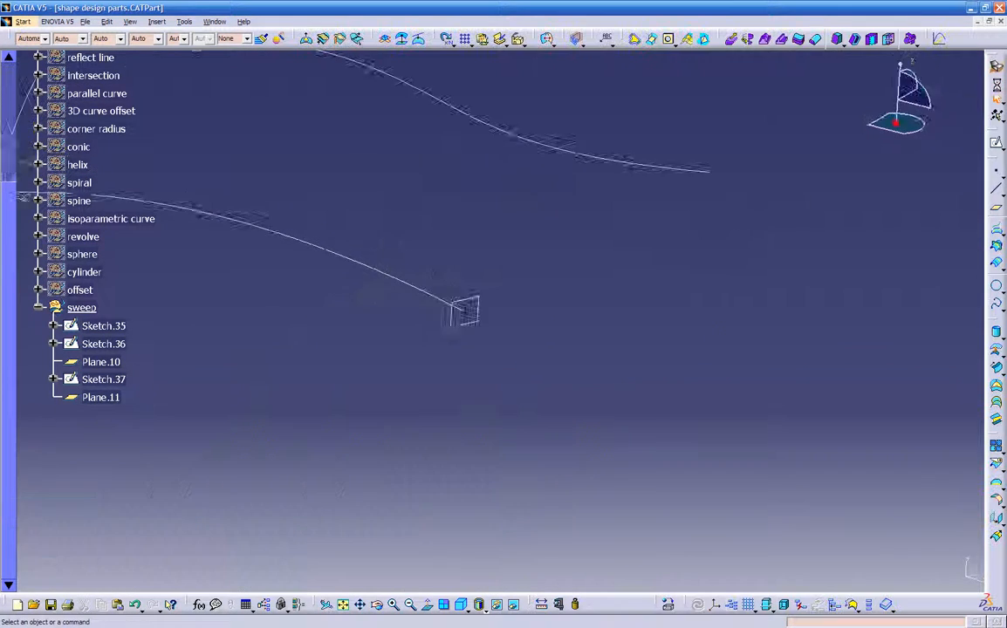
Create a point-to-point line joining the free end points of the bowed Sketch.36 curve and the wavy Sketch.37 curve
{"action": "mouse_move", "coordinate": [537, 306]}
{"action": "middle_mouse_down"}
{"action": "mouse_move", "coordinate": [523, 312]}
{"action": "mouse_move", "coordinate": [630, 367]}
{"action": "mouse_move", "coordinate": [472, 411]}
{"action": "mouse_move", "coordinate": [481, 422]}
{"action": "mouse_move", "coordinate": [541, 411]}
{"action": "mouse_move", "coordinate": [573, 334]}
{"action": "mouse_move", "coordinate": [585, 331]}
{"action": "mouse_move", "coordinate": [571, 366]}
{"action": "mouse_move", "coordinate": [572, 419]}
{"action": "middle_mouse_up"}
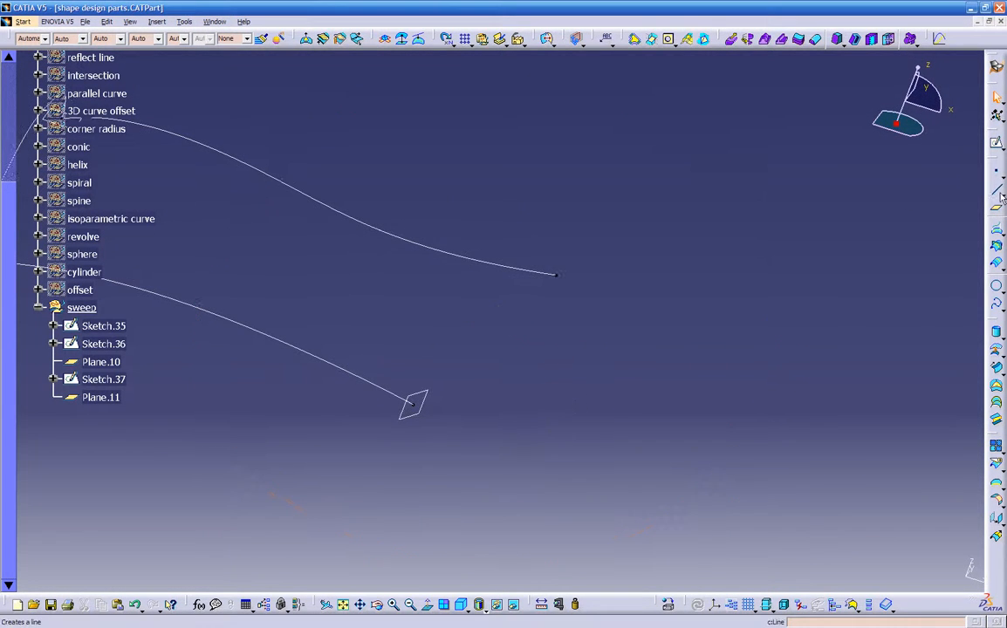
{"action": "left_click", "coordinate": [416, 404]}
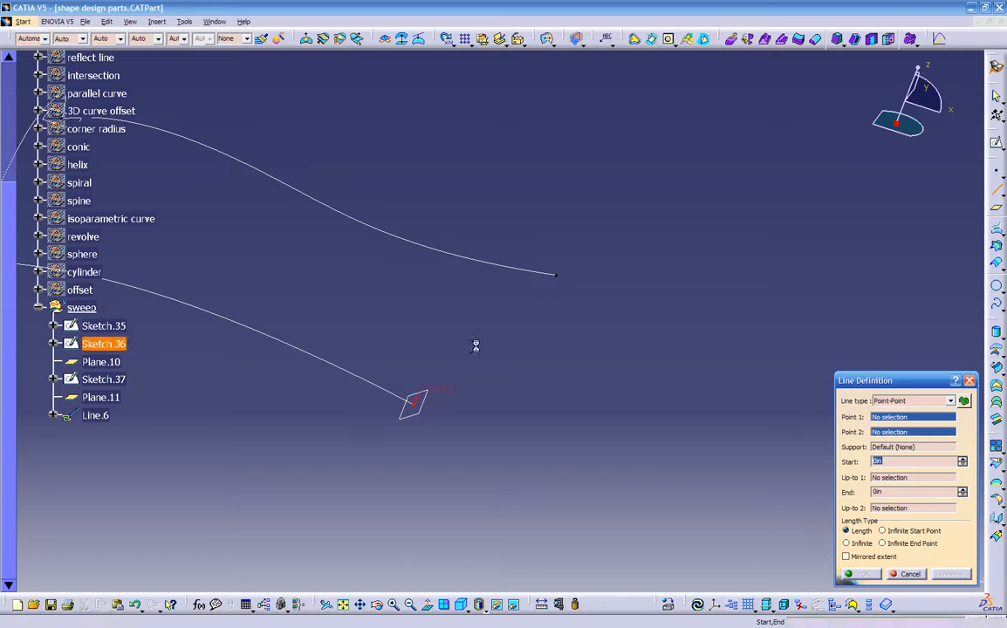
{"action": "left_click", "coordinate": [555, 276]}
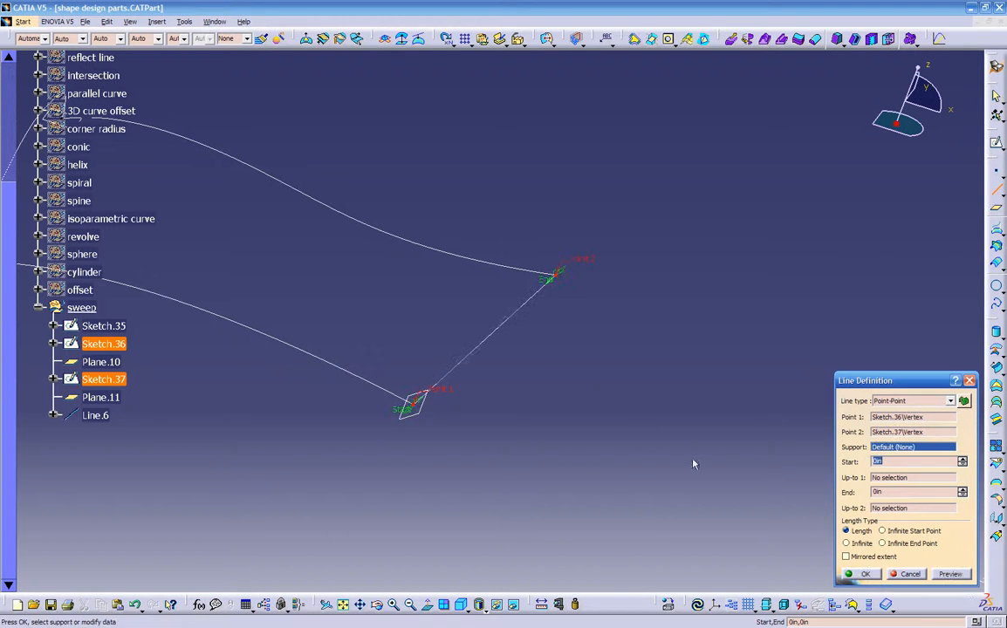
{"action": "left_click", "coordinate": [850, 574]}
{"action": "middle_click_drag", "start_coordinate": [606, 423], "coordinate": [563, 305]}
{"action": "middle_click_drag", "start_coordinate": [575, 408], "coordinate": [511, 330]}
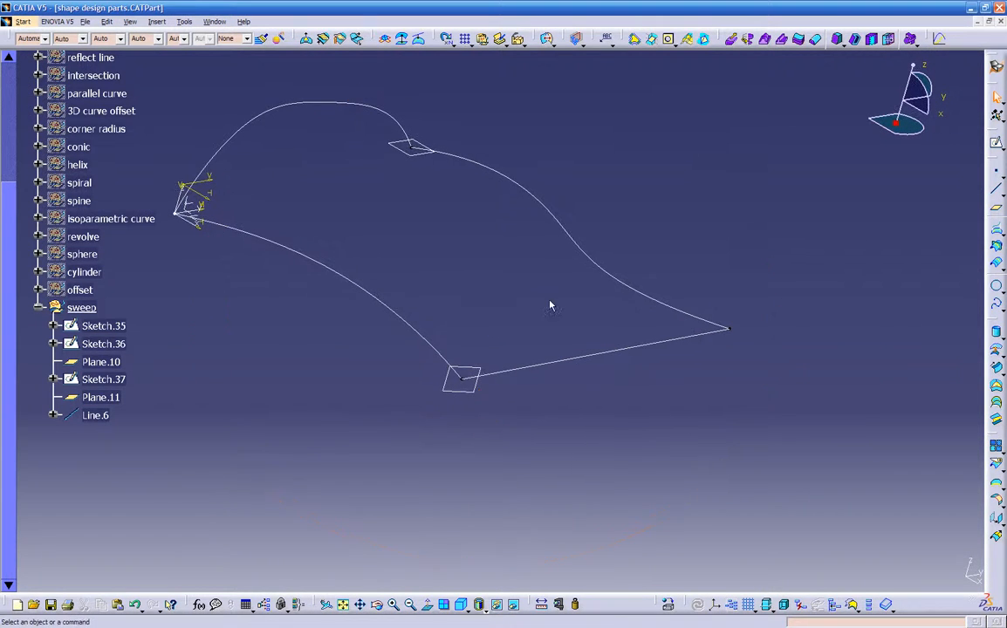
Create a point on Plane.11, placed above the connecting line roughly midway between the two curve ends
{"action": "left_click", "coordinate": [997, 178]}
{"action": "left_click", "coordinate": [482, 398]}
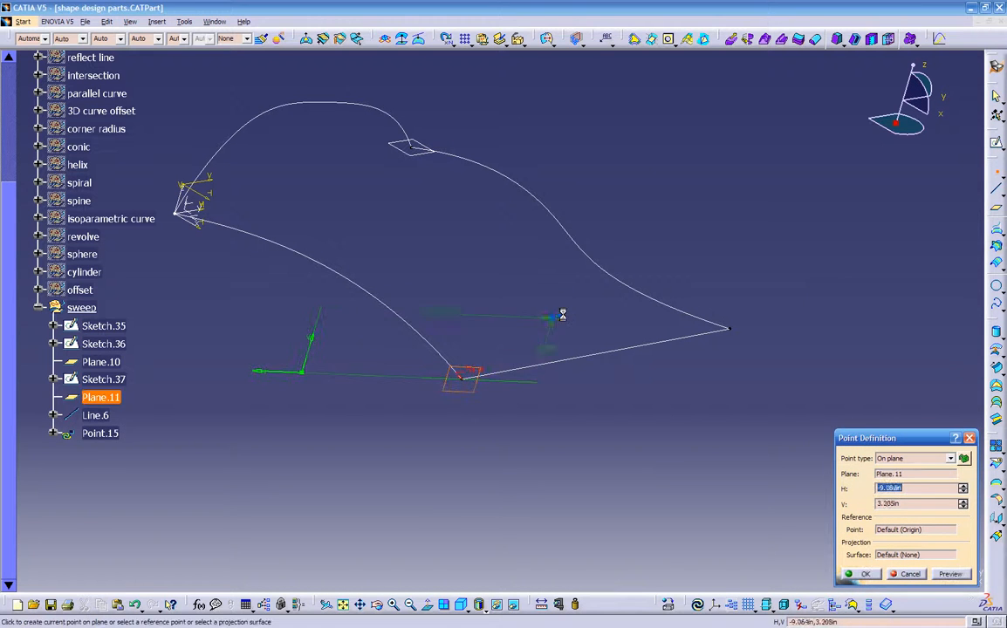
{"action": "middle_click_drag", "start_coordinate": [616, 290], "coordinate": [588, 411]}
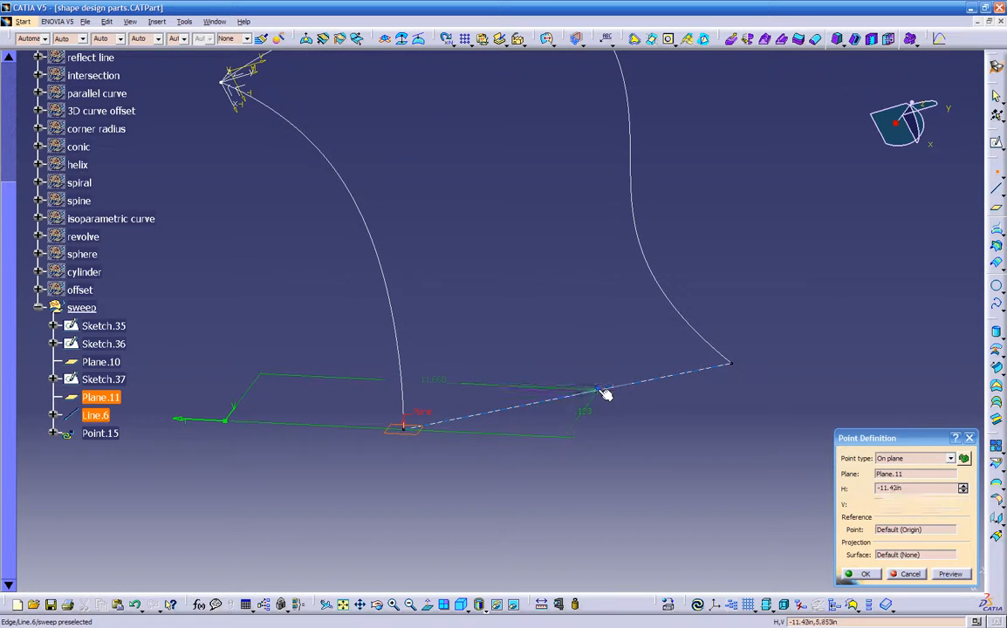
{"action": "left_click", "coordinate": [862, 574]}
{"action": "middle_click_drag", "start_coordinate": [536, 489], "coordinate": [577, 273]}
{"action": "middle_click_drag", "start_coordinate": [614, 393], "coordinate": [567, 296]}
Create a three-point circular arc from the Sketch.36 end point through the new plane point to the Sketch.37 end point
{"action": "left_click", "coordinate": [1002, 293]}
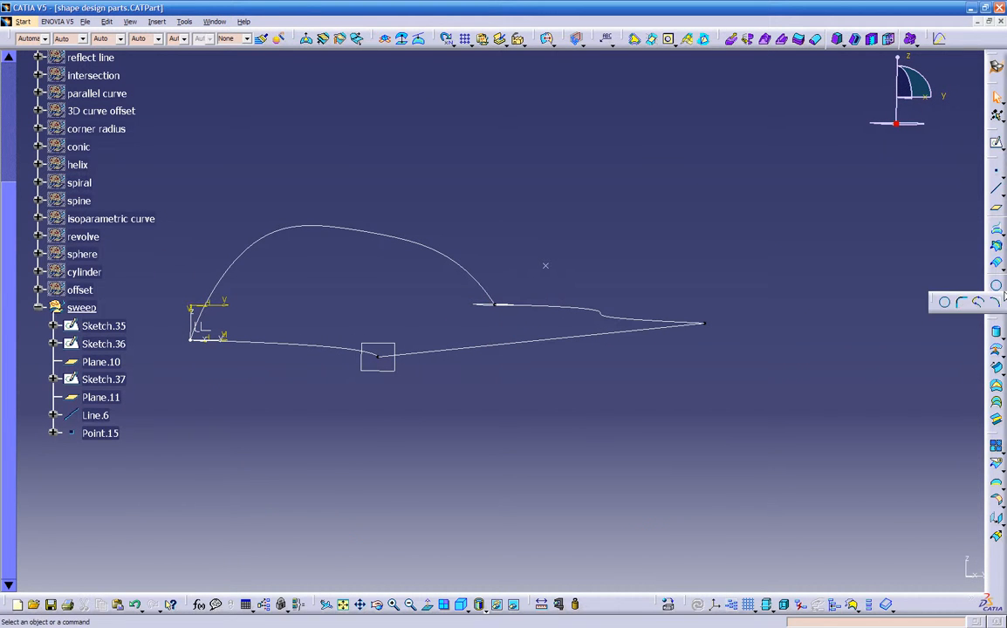
{"action": "left_click", "coordinate": [946, 339]}
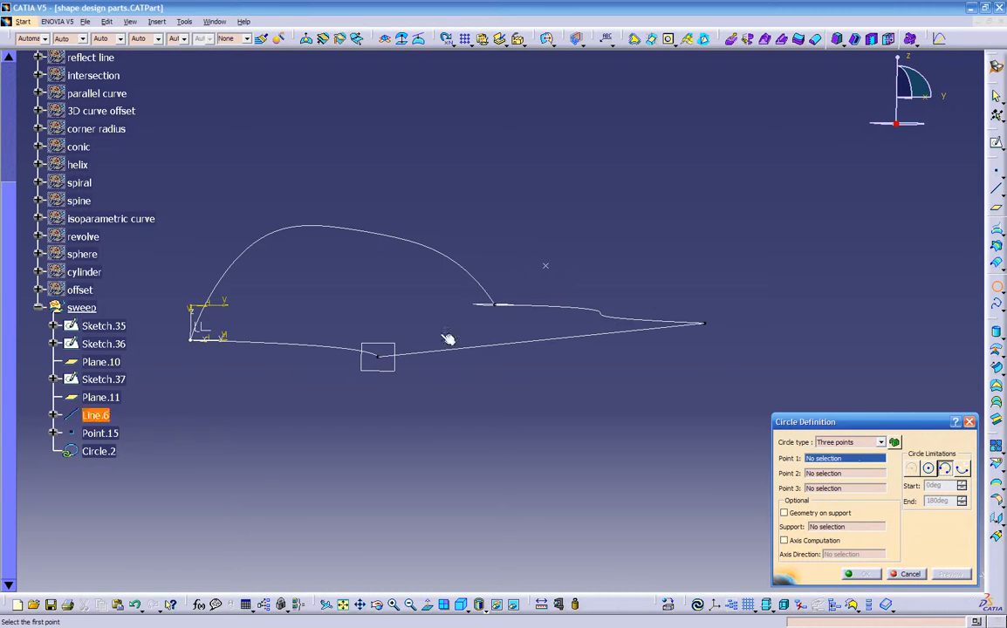
{"action": "left_click", "coordinate": [380, 357]}
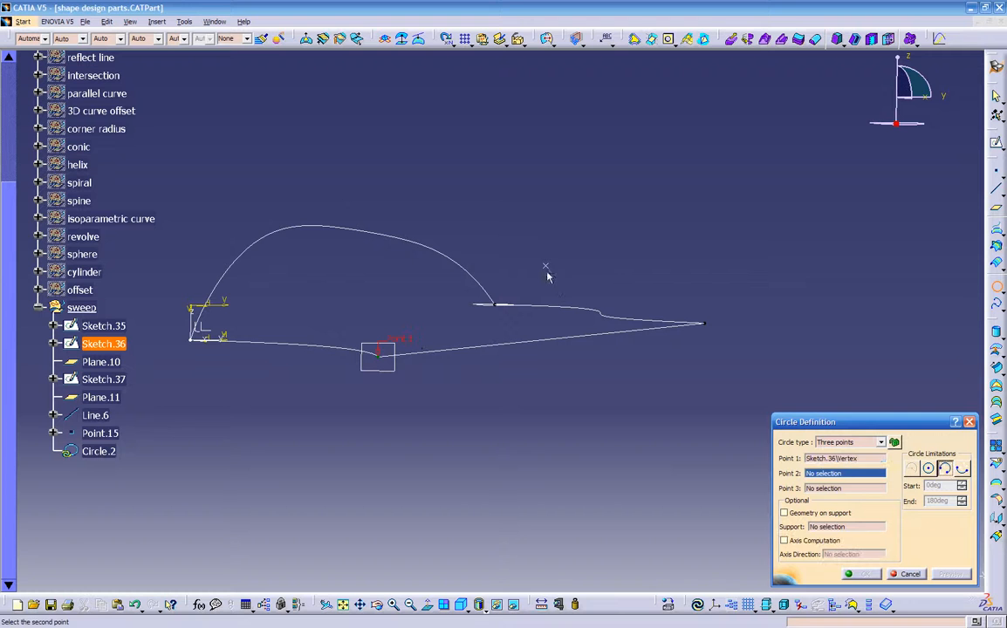
{"action": "left_click", "coordinate": [707, 325]}
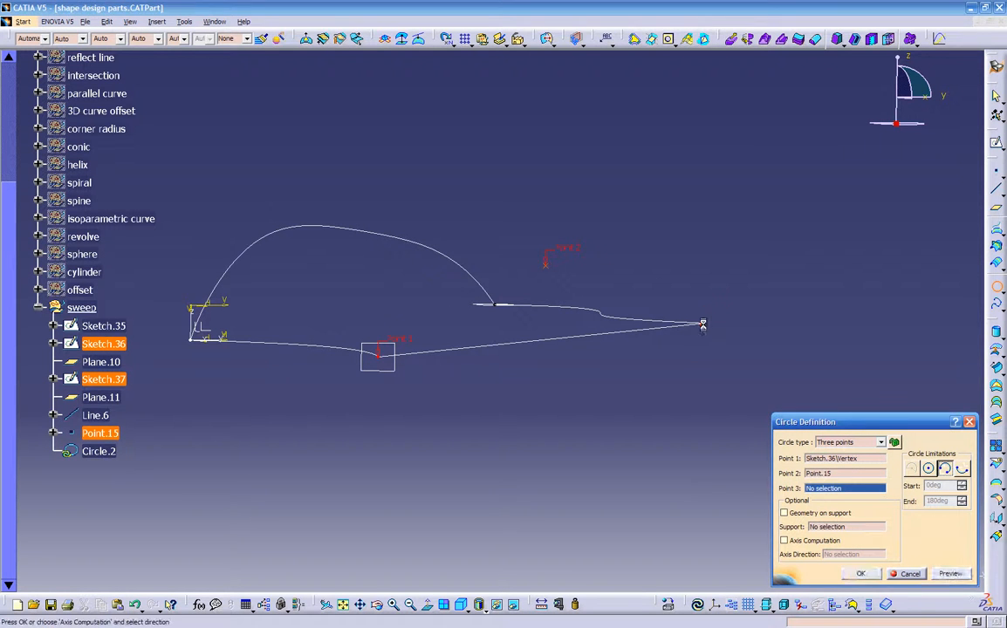
{"action": "mouse_move", "coordinate": [554, 321]}
{"action": "middle_mouse_down"}
{"action": "mouse_move", "coordinate": [729, 398]}
{"action": "mouse_move", "coordinate": [785, 379]}
{"action": "mouse_move", "coordinate": [765, 371]}
{"action": "mouse_move", "coordinate": [531, 395]}
{"action": "mouse_move", "coordinate": [593, 393]}
{"action": "mouse_move", "coordinate": [636, 421]}
{"action": "middle_mouse_up"}
{"action": "left_click", "coordinate": [860, 575]}
{"action": "mouse_move", "coordinate": [699, 473]}
{"action": "middle_mouse_down"}
{"action": "mouse_move", "coordinate": [566, 441]}
{"action": "mouse_move", "coordinate": [474, 442]}
{"action": "mouse_move", "coordinate": [488, 397]}
{"action": "mouse_move", "coordinate": [532, 427]}
{"action": "mouse_move", "coordinate": [522, 427]}
{"action": "middle_mouse_up"}
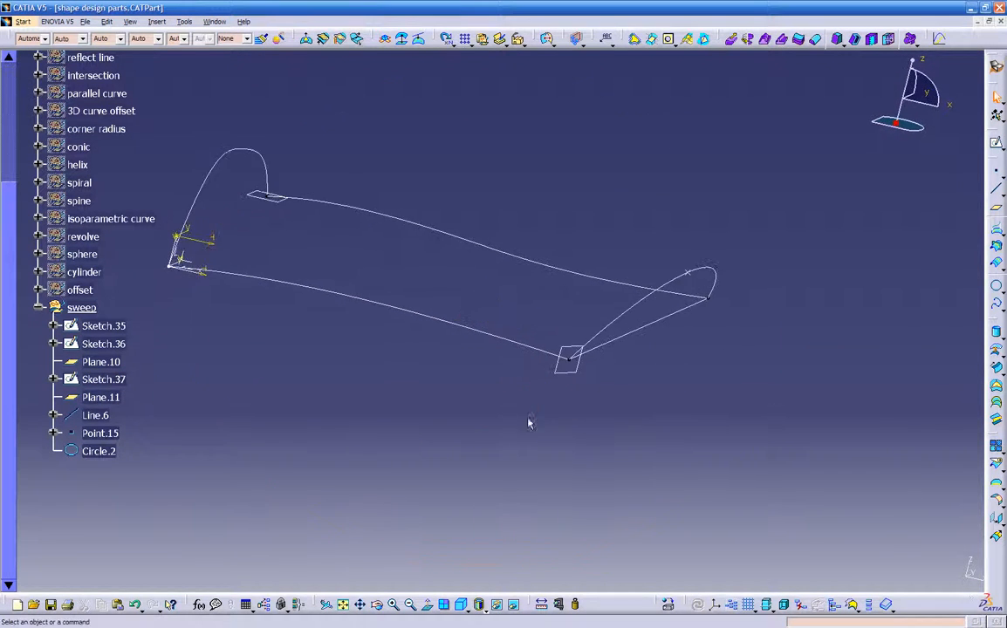
Try an Affinity of the circular arc with an X ratio of 2 and the absolute ZX plane as its XY plane
{"action": "left_click", "coordinate": [1002, 525]}
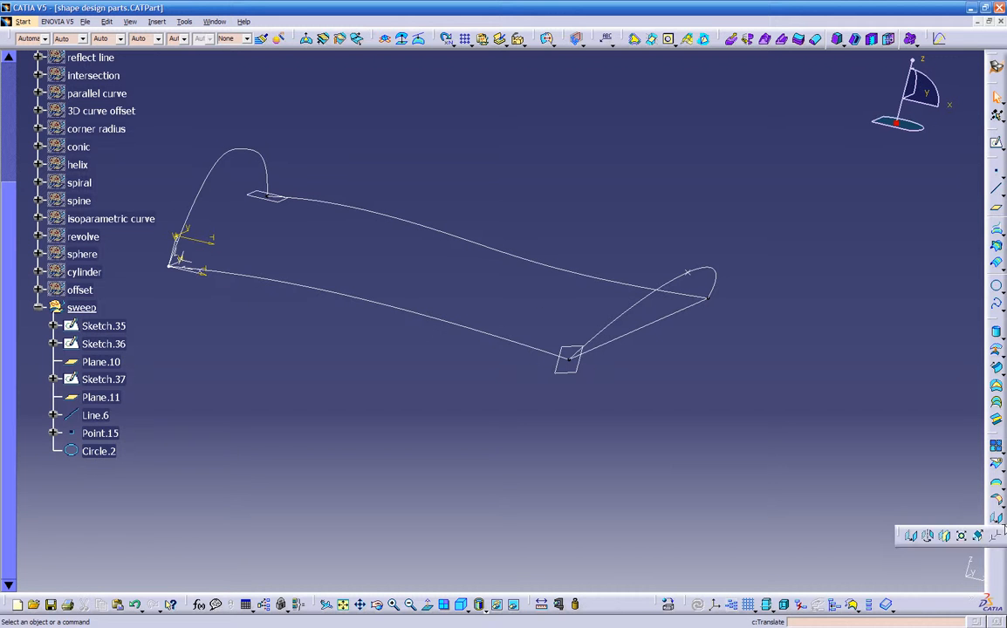
{"action": "left_click", "coordinate": [978, 537]}
{"action": "middle_click_drag", "start_coordinate": [569, 420], "coordinate": [653, 417]}
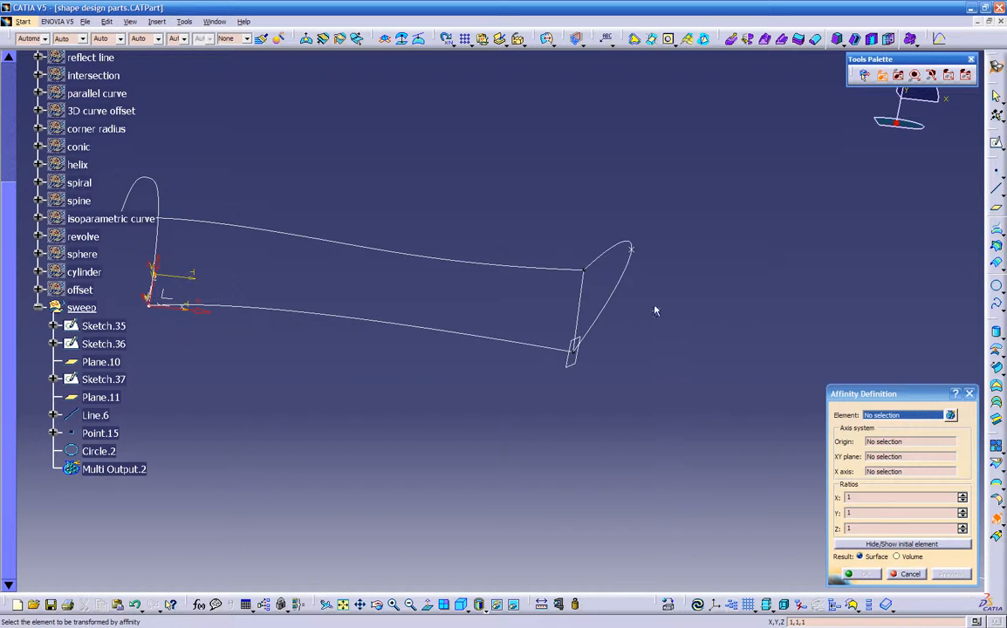
{"action": "left_click", "coordinate": [612, 286]}
{"action": "middle_click_drag", "start_coordinate": [528, 407], "coordinate": [552, 418]}
{"action": "middle_click_drag", "start_coordinate": [288, 345], "coordinate": [565, 448]}
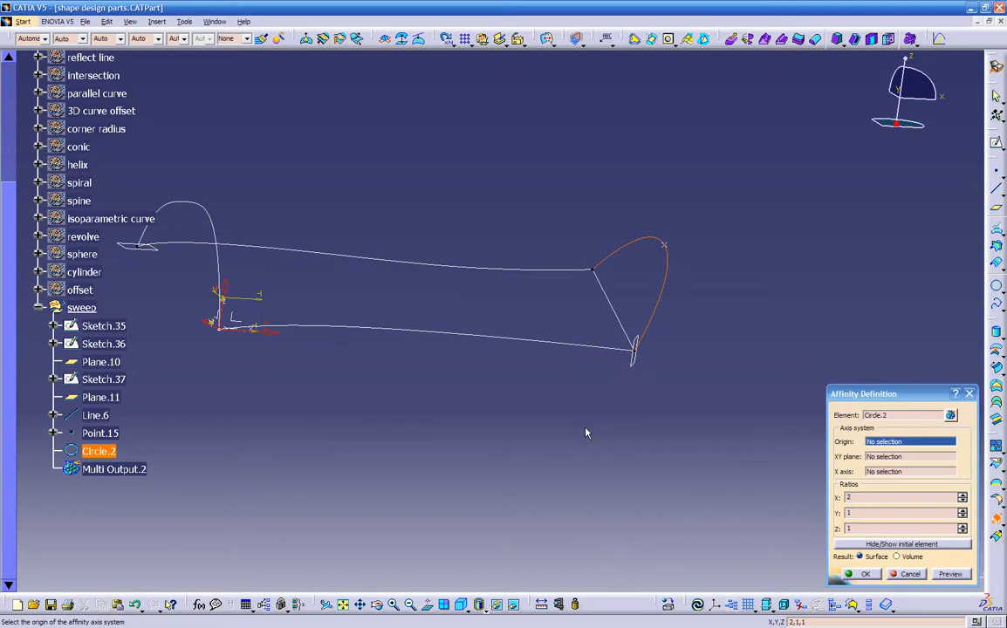
{"action": "left_click", "coordinate": [879, 461]}
{"action": "left_click", "coordinate": [236, 323]}
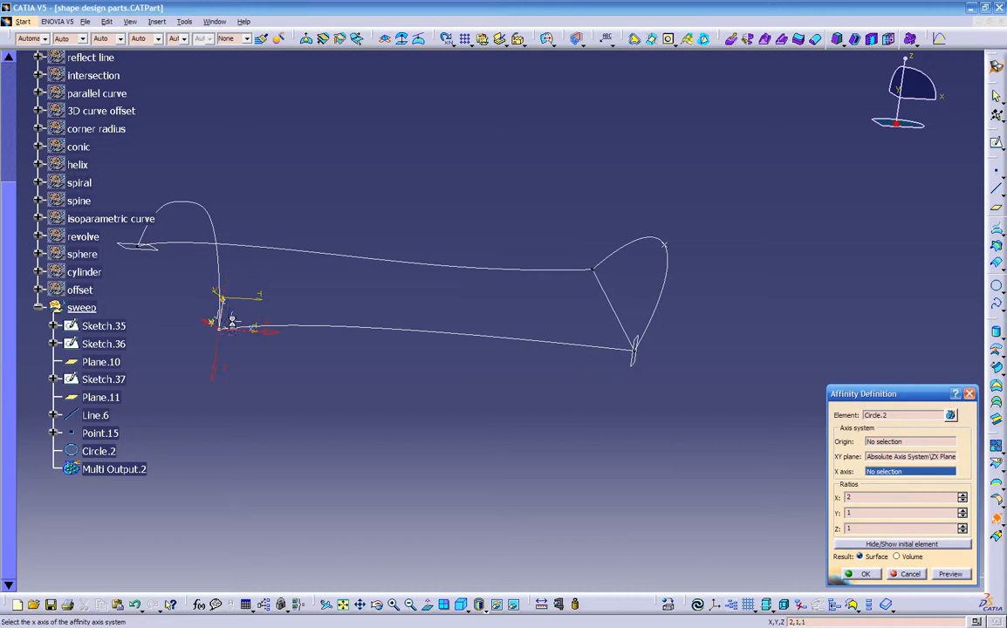
{"action": "mouse_move", "coordinate": [272, 351]}
{"action": "middle_mouse_down"}
{"action": "mouse_move", "coordinate": [254, 384]}
{"action": "mouse_move", "coordinate": [277, 351]}
{"action": "middle_mouse_up"}
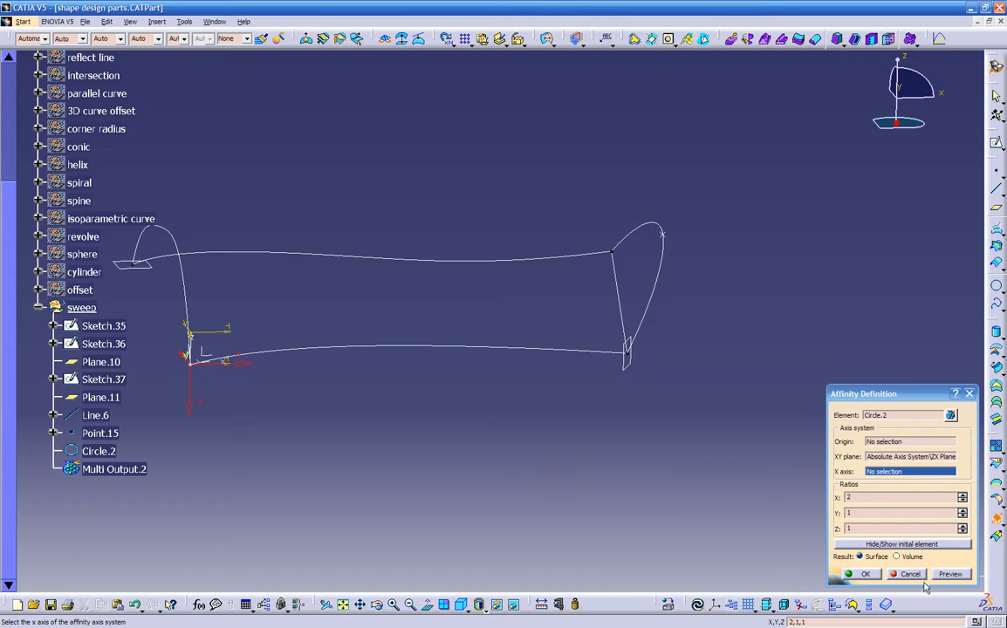
{"action": "mouse_move", "coordinate": [410, 380]}
{"action": "middle_mouse_down"}
{"action": "mouse_move", "coordinate": [562, 406]}
{"action": "mouse_move", "coordinate": [493, 424]}
{"action": "mouse_move", "coordinate": [247, 379]}
{"action": "mouse_move", "coordinate": [216, 336]}
{"action": "mouse_move", "coordinate": [830, 435]}
{"action": "middle_mouse_up"}
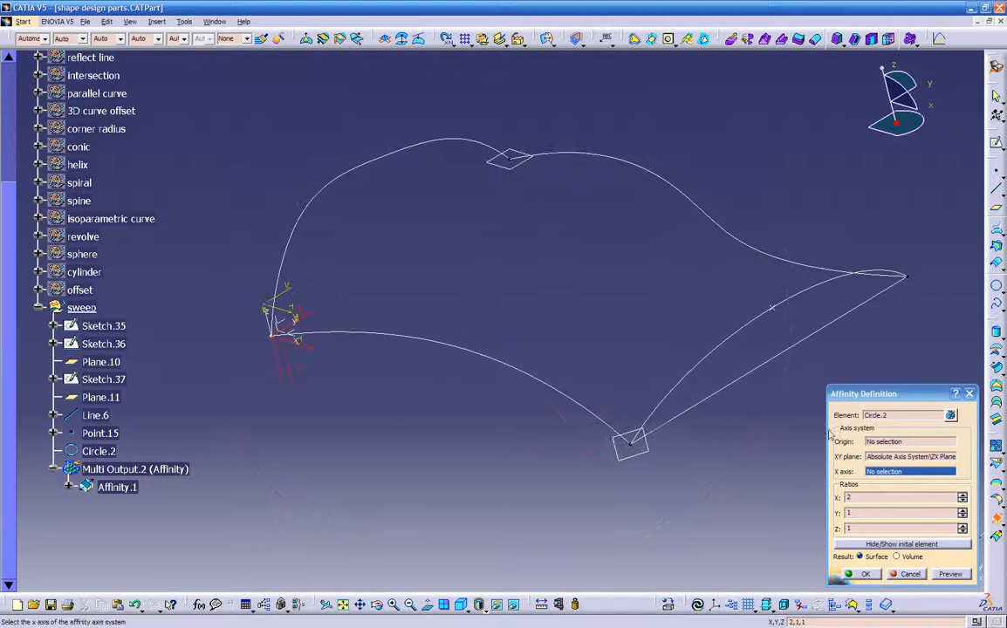
Try the free end point of Sketch.36 as the affinity origin and cancel the operation
{"action": "left_click", "coordinate": [883, 443]}
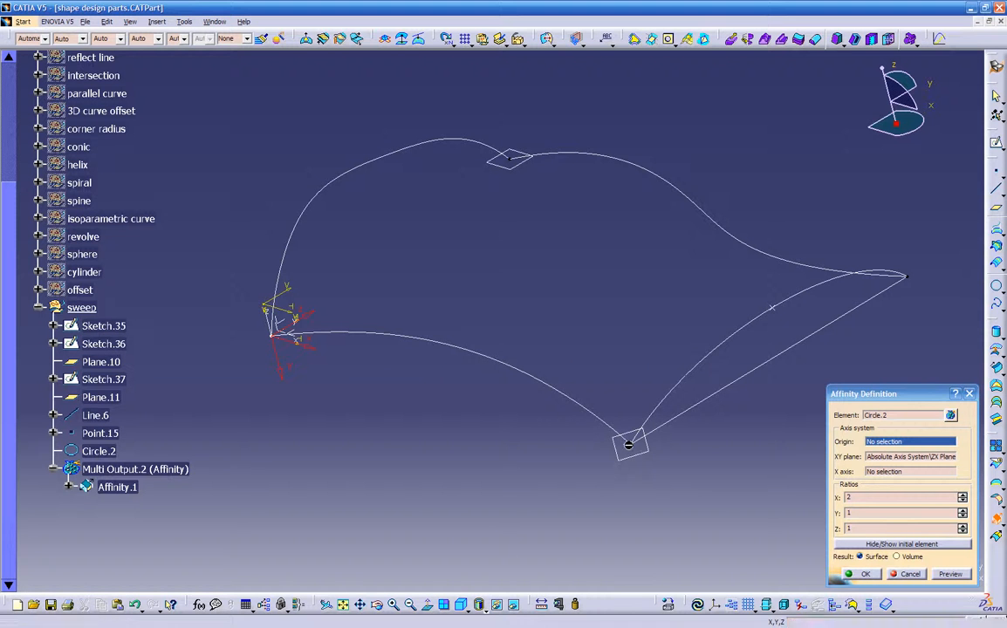
{"action": "left_click", "coordinate": [626, 445]}
{"action": "mouse_move", "coordinate": [626, 445]}
{"action": "middle_mouse_down"}
{"action": "mouse_move", "coordinate": [636, 457]}
{"action": "mouse_move", "coordinate": [636, 303]}
{"action": "mouse_move", "coordinate": [726, 316]}
{"action": "mouse_move", "coordinate": [499, 400]}
{"action": "mouse_move", "coordinate": [668, 353]}
{"action": "mouse_move", "coordinate": [623, 371]}
{"action": "mouse_move", "coordinate": [628, 414]}
{"action": "mouse_move", "coordinate": [483, 391]}
{"action": "mouse_move", "coordinate": [461, 445]}
{"action": "mouse_move", "coordinate": [488, 458]}
{"action": "middle_mouse_up"}
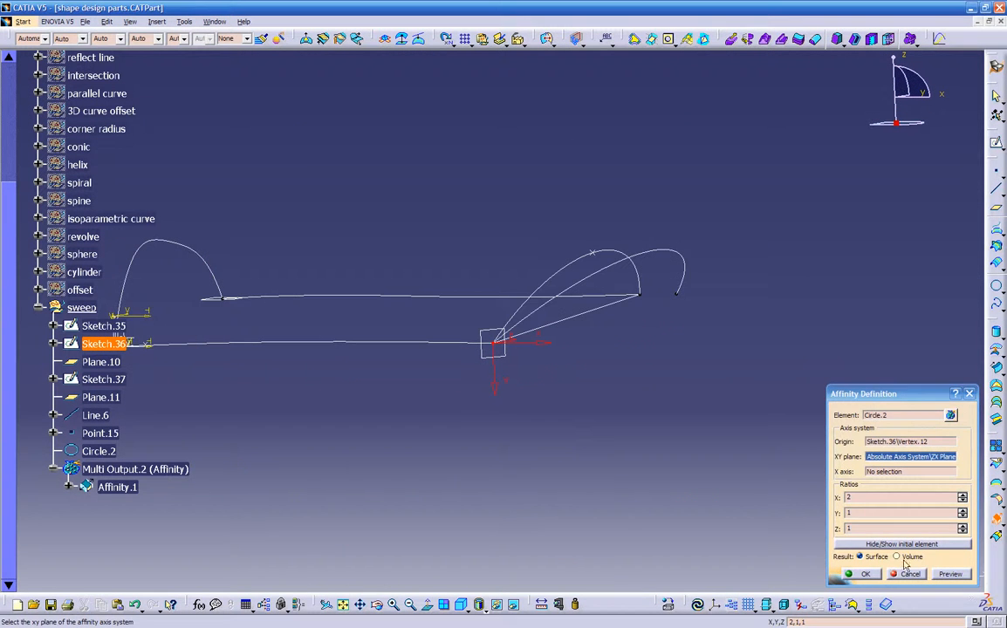
{"action": "left_click", "coordinate": [907, 573]}
Create a point at the middle of the line joining the two curve ends, with a curve length ratio of 0.5
{"action": "middle_click_drag", "start_coordinate": [620, 406], "coordinate": [584, 355]}
{"action": "left_click", "coordinate": [585, 324]}
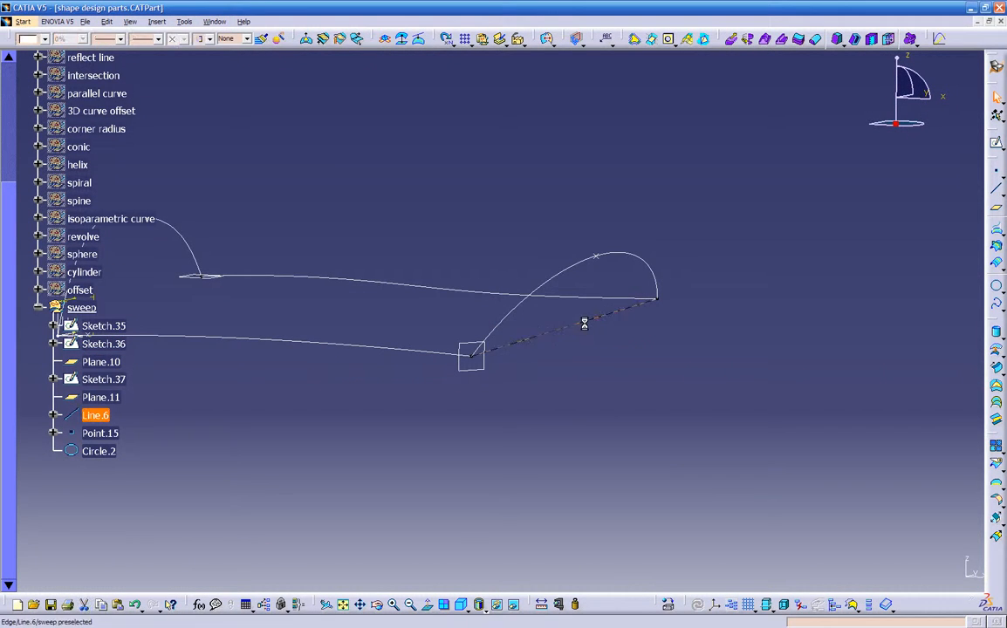
{"action": "left_click", "coordinate": [996, 170]}
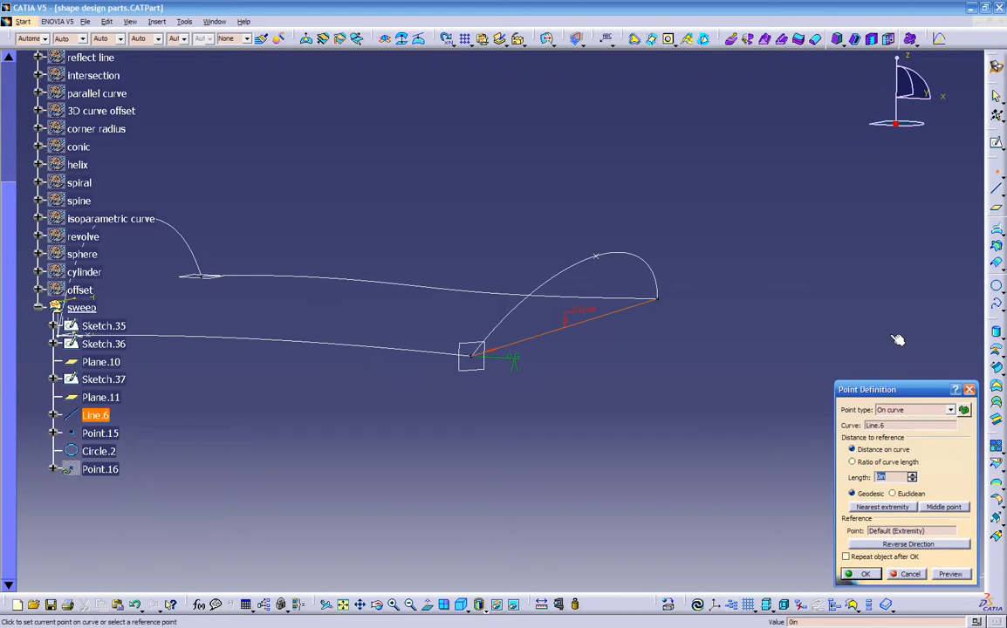
{"action": "left_click", "coordinate": [942, 508]}
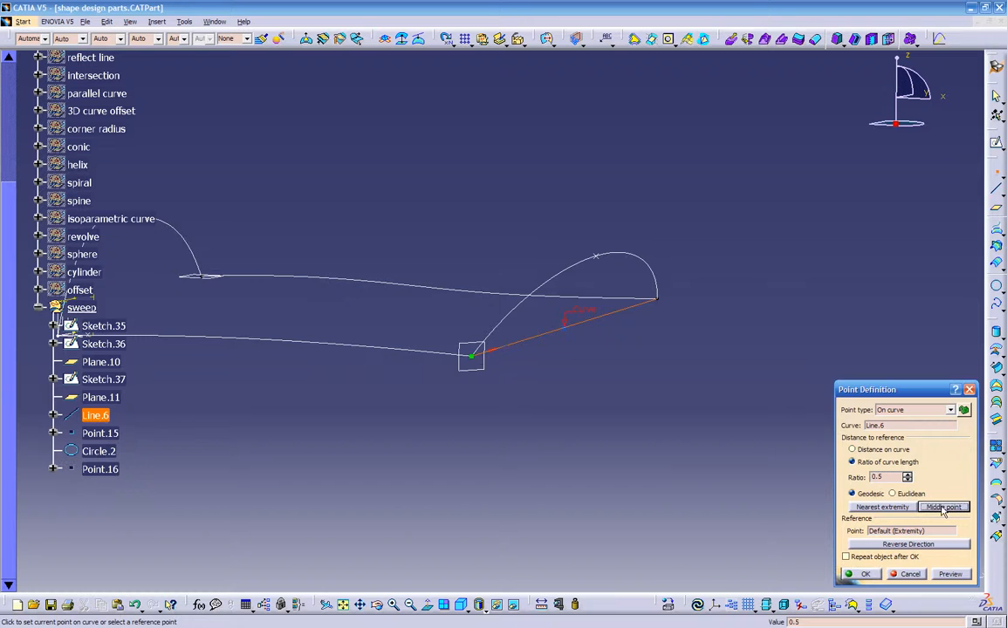
{"action": "left_click", "coordinate": [859, 574]}
{"action": "middle_click_drag", "start_coordinate": [755, 492], "coordinate": [672, 425]}
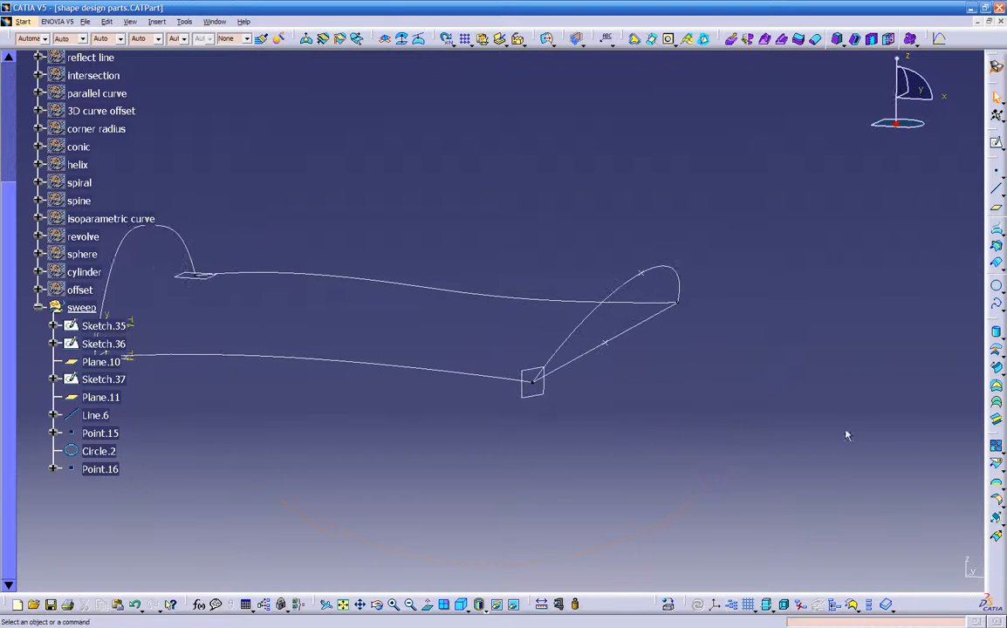
Try an Affinity of the circular arc about the line's midpoint with an X ratio of 2
{"action": "type", "text": "c:Affinity"}
{"action": "key", "text": "Return"}
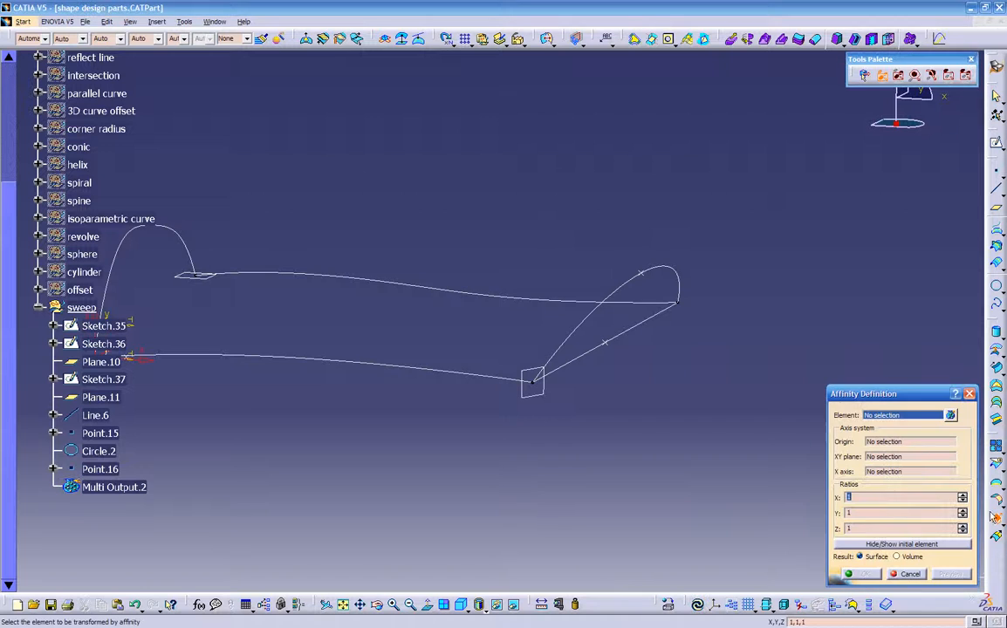
{"action": "left_click", "coordinate": [599, 313]}
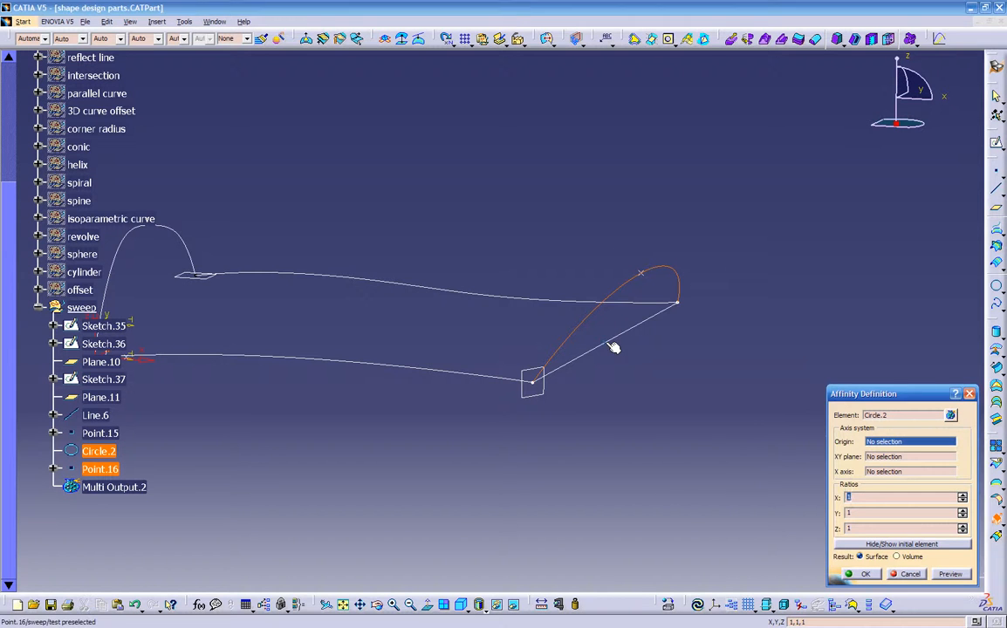
{"action": "left_click", "coordinate": [613, 348]}
{"action": "middle_click_drag", "start_coordinate": [611, 352], "coordinate": [772, 465]}
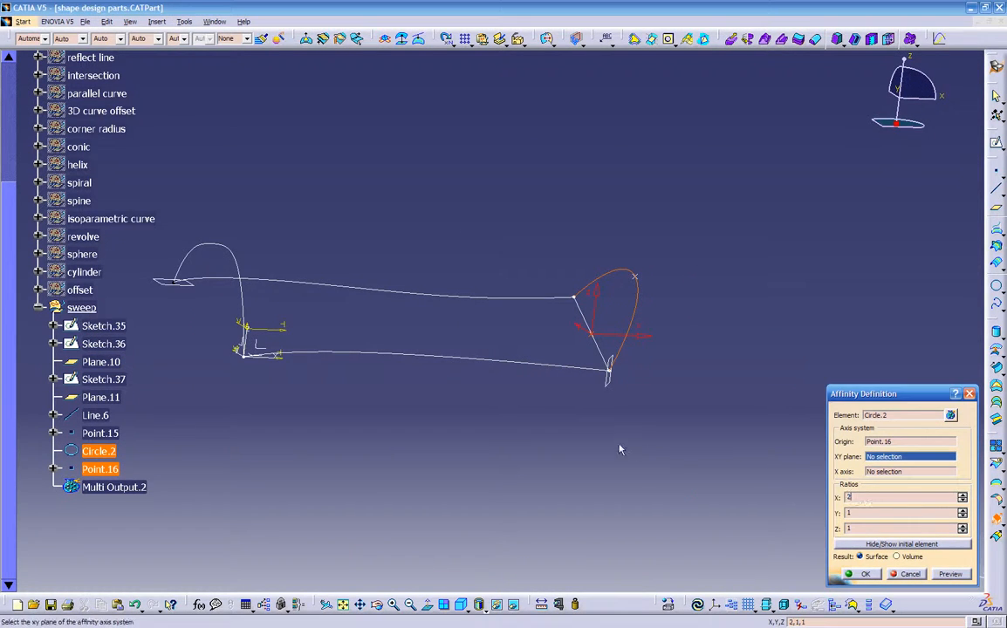
{"action": "middle_click_drag", "start_coordinate": [619, 436], "coordinate": [514, 472]}
Try a Y ratio of 2 for the affinity, reset it to 1, and cancel the operation
{"action": "left_click", "coordinate": [866, 514]}
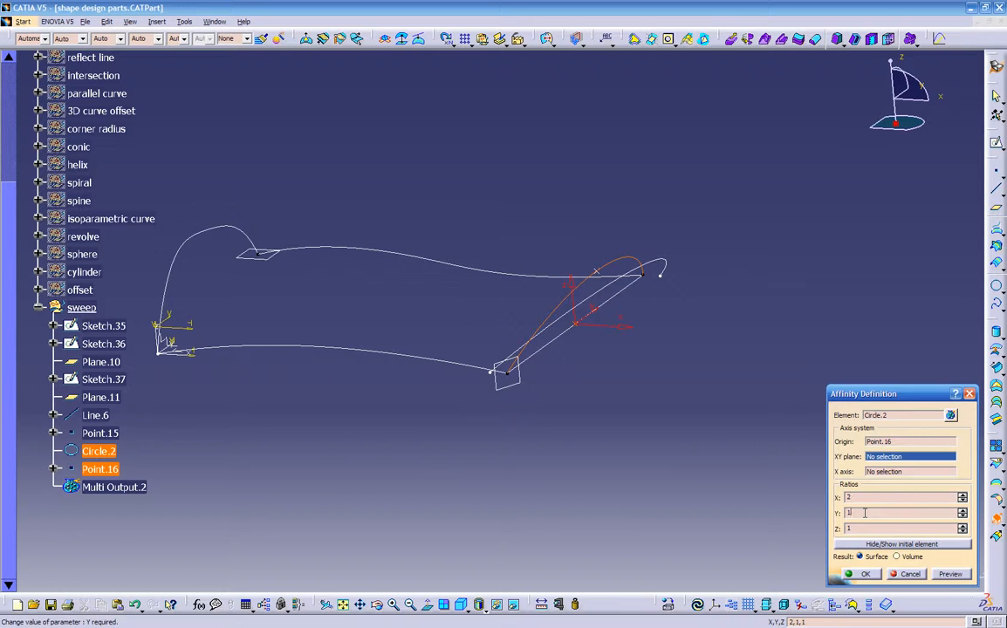
{"action": "type", "text": "2"}
{"action": "middle_click_drag", "start_coordinate": [596, 445], "coordinate": [593, 337]}
{"action": "left_click_drag", "start_coordinate": [871, 526], "coordinate": [785, 521]}
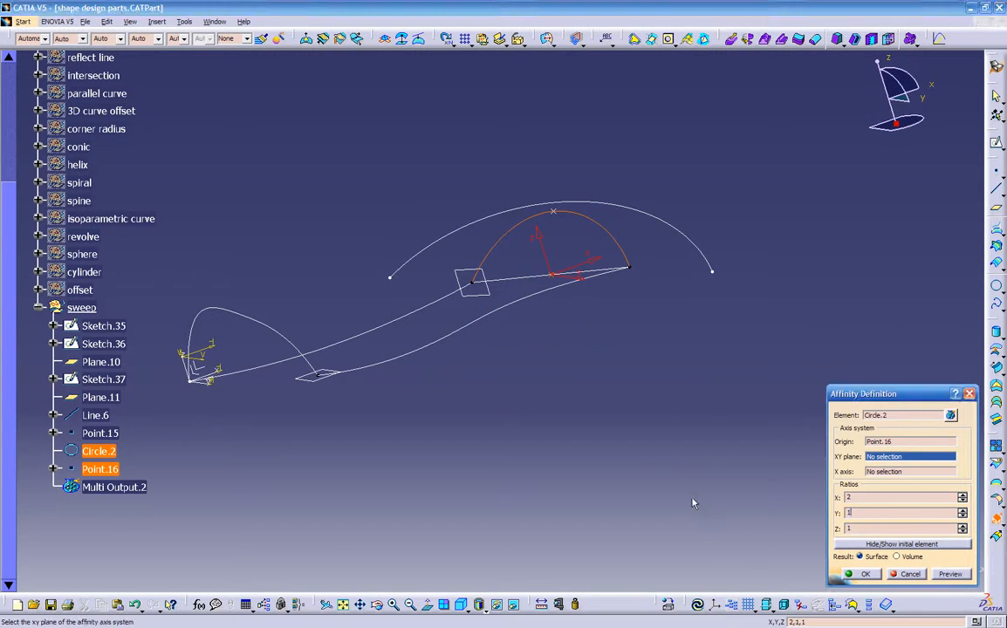
{"action": "left_click_drag", "start_coordinate": [865, 527], "coordinate": [804, 529]}
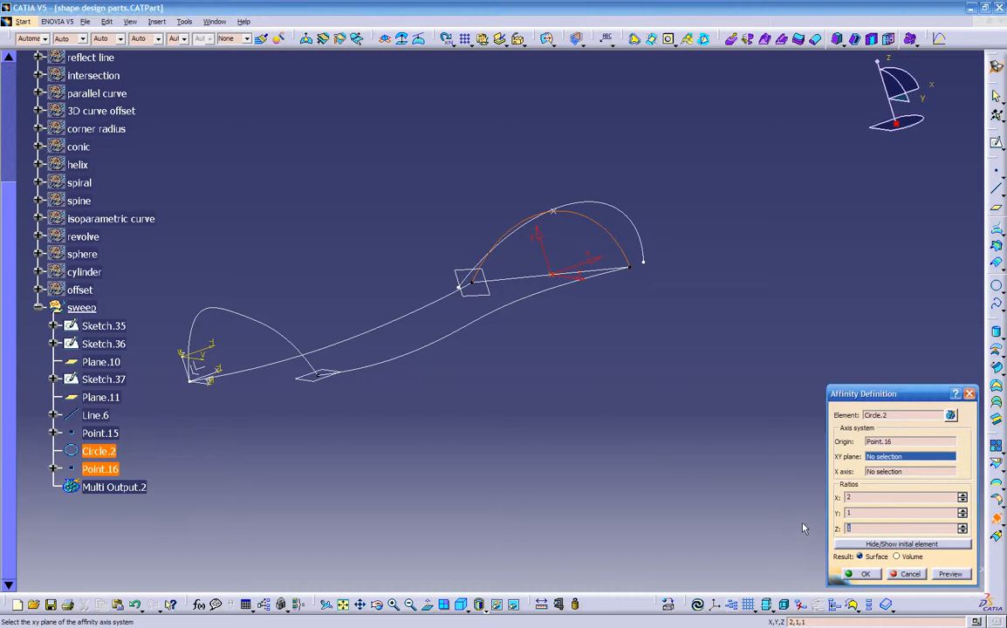
{"action": "middle_click_drag", "start_coordinate": [674, 447], "coordinate": [575, 440]}
{"action": "left_click", "coordinate": [910, 575]}
{"action": "middle_click_drag", "start_coordinate": [696, 379], "coordinate": [491, 395]}
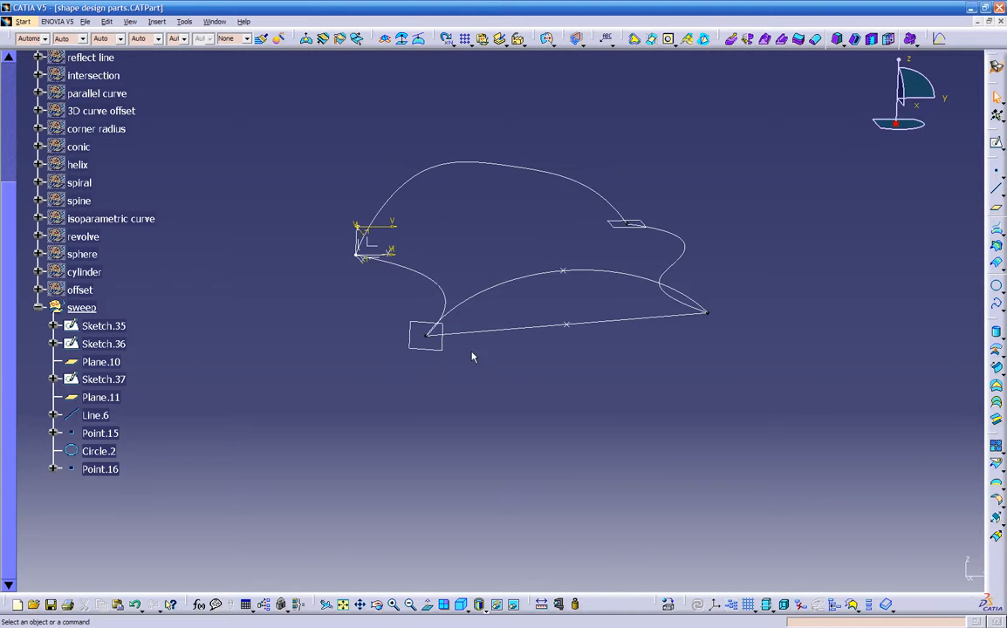
Examine how the circular end arc compares with the opposite profile curve, viewed from both sides along the X axis
{"action": "middle_click_drag", "start_coordinate": [449, 305], "coordinate": [634, 320]}
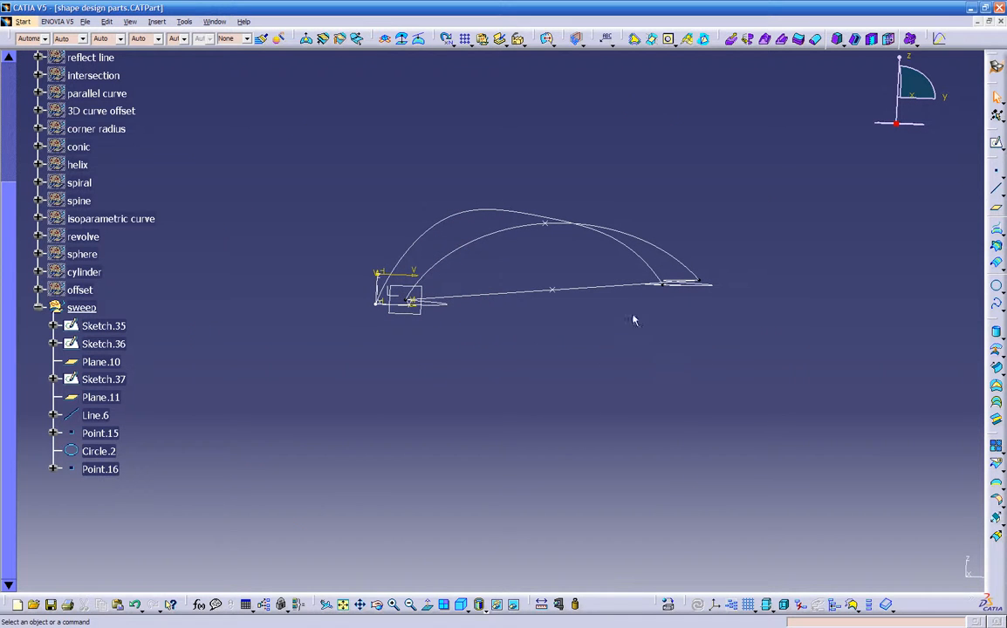
{"action": "left_click", "coordinate": [403, 301]}
{"action": "left_click", "coordinate": [427, 604]}
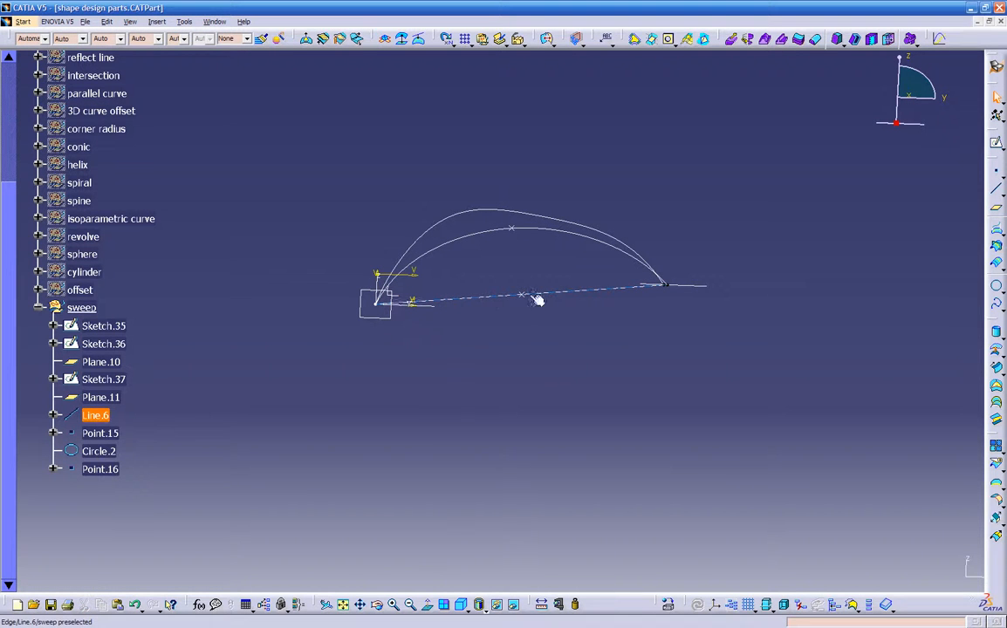
{"action": "middle_click_drag", "start_coordinate": [821, 411], "coordinate": [817, 410]}
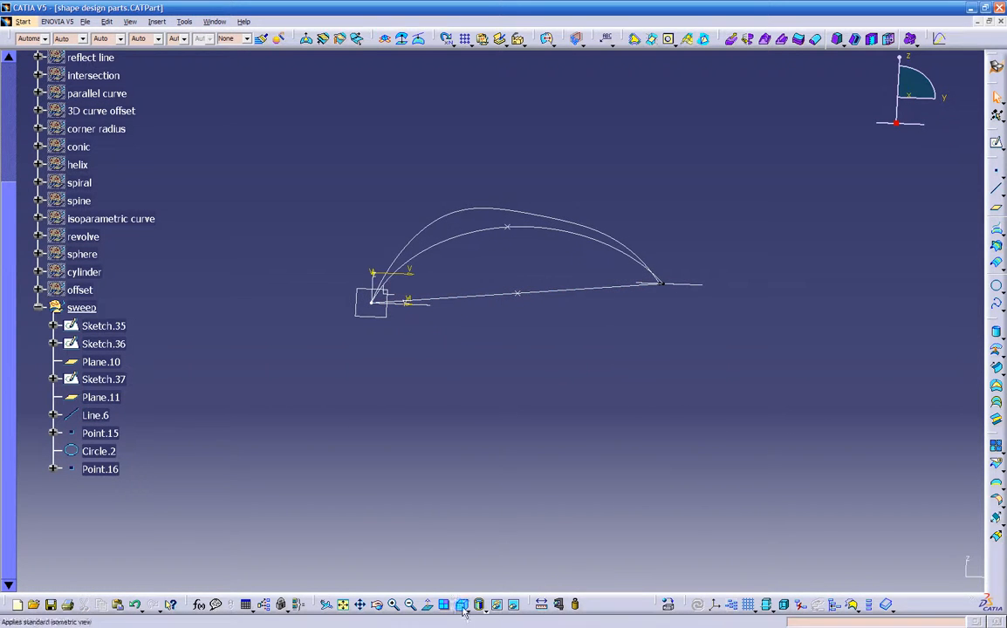
{"action": "left_click", "coordinate": [480, 602]}
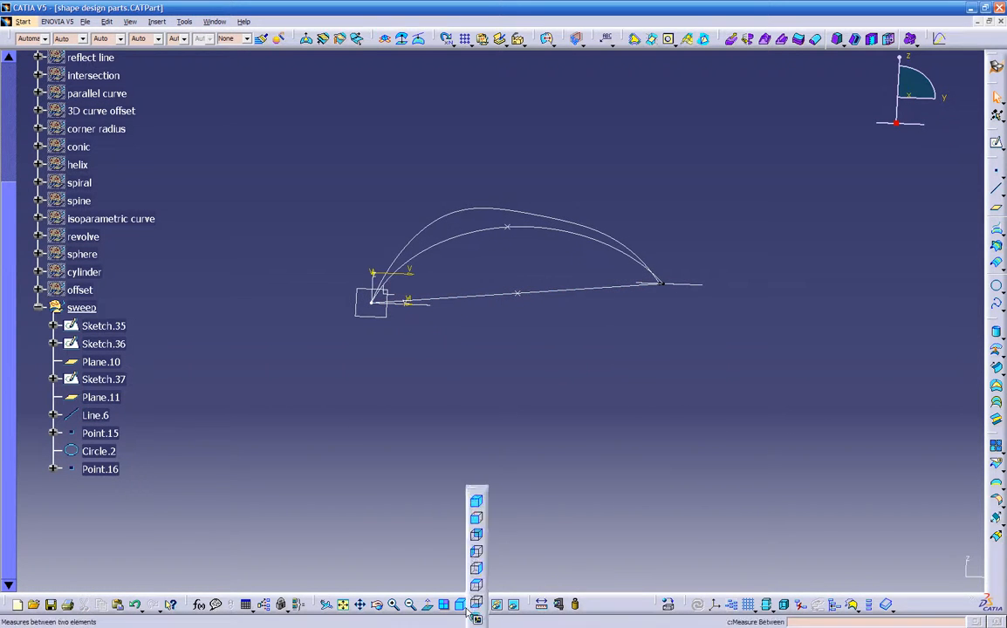
{"action": "left_click", "coordinate": [477, 537]}
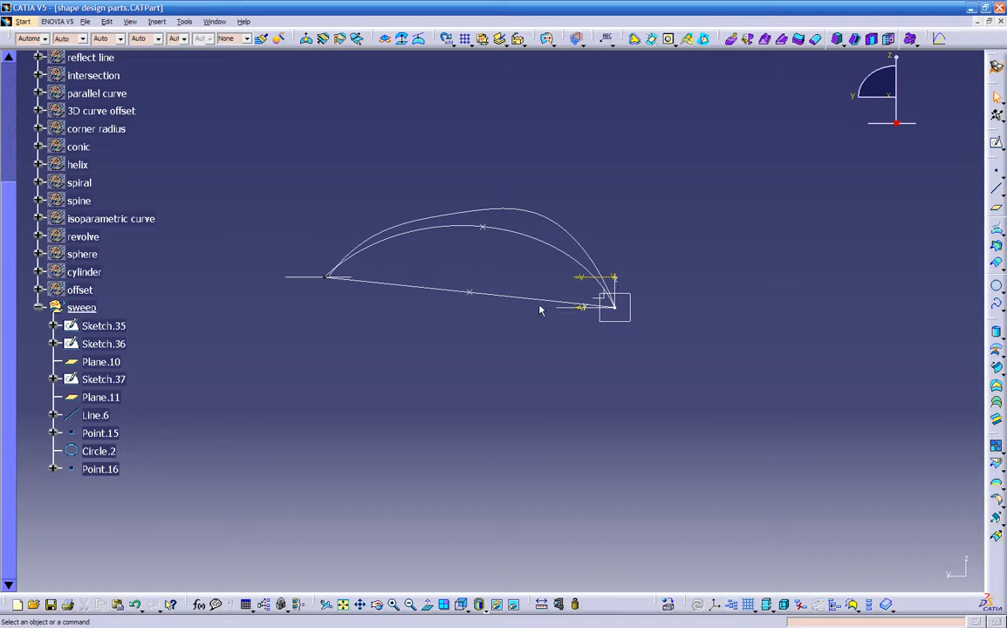
{"action": "middle_click_drag", "start_coordinate": [341, 280], "coordinate": [532, 345]}
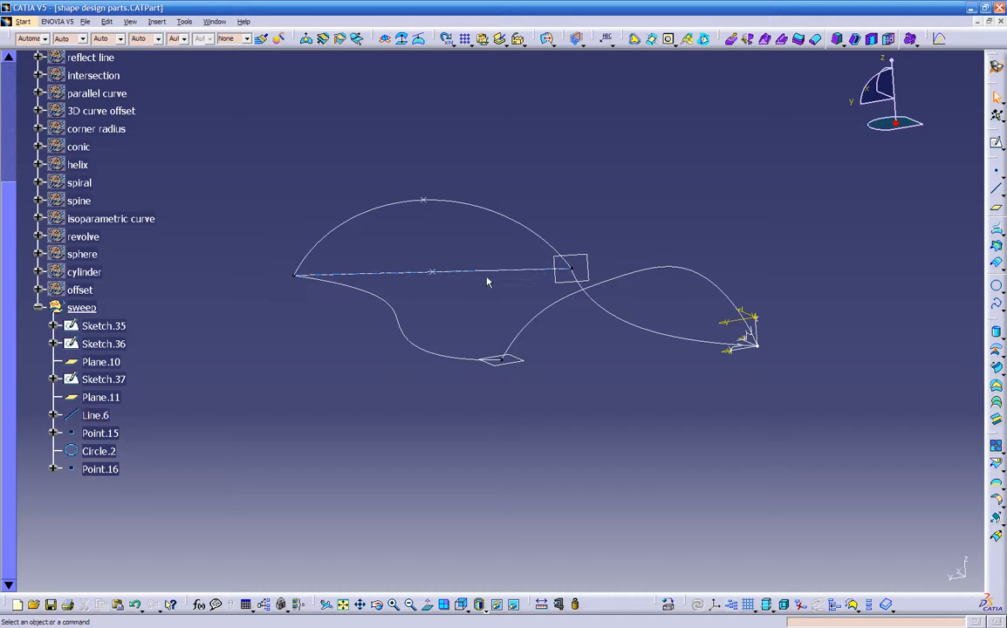
Hide the line joining the curve ends, its midpoint, and the point on the circular arc
{"action": "right_click", "coordinate": [495, 276]}
{"action": "left_click", "coordinate": [515, 298]}
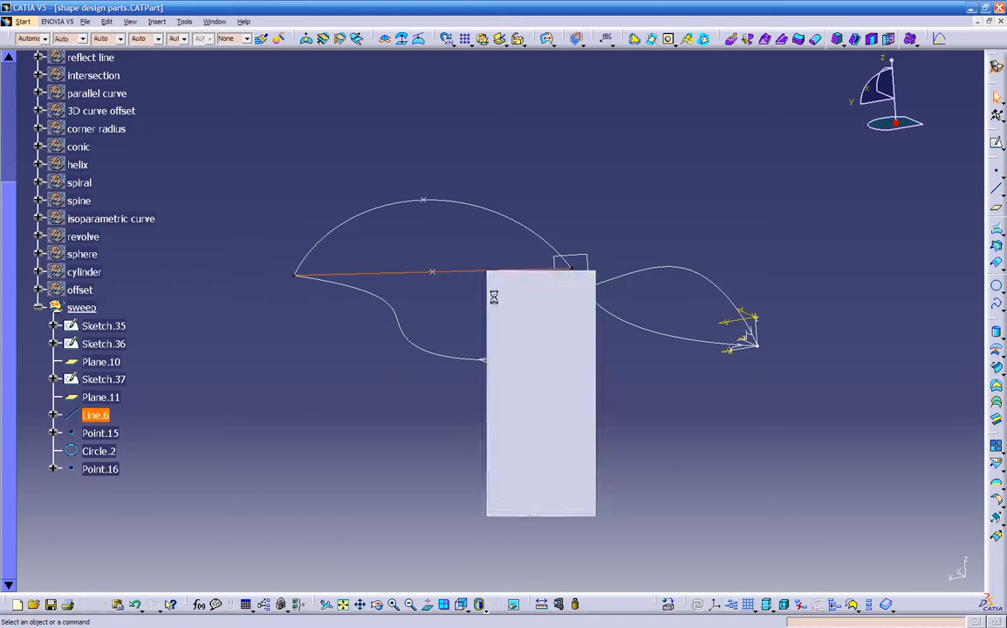
{"action": "right_click", "coordinate": [434, 277]}
{"action": "left_click", "coordinate": [437, 273]}
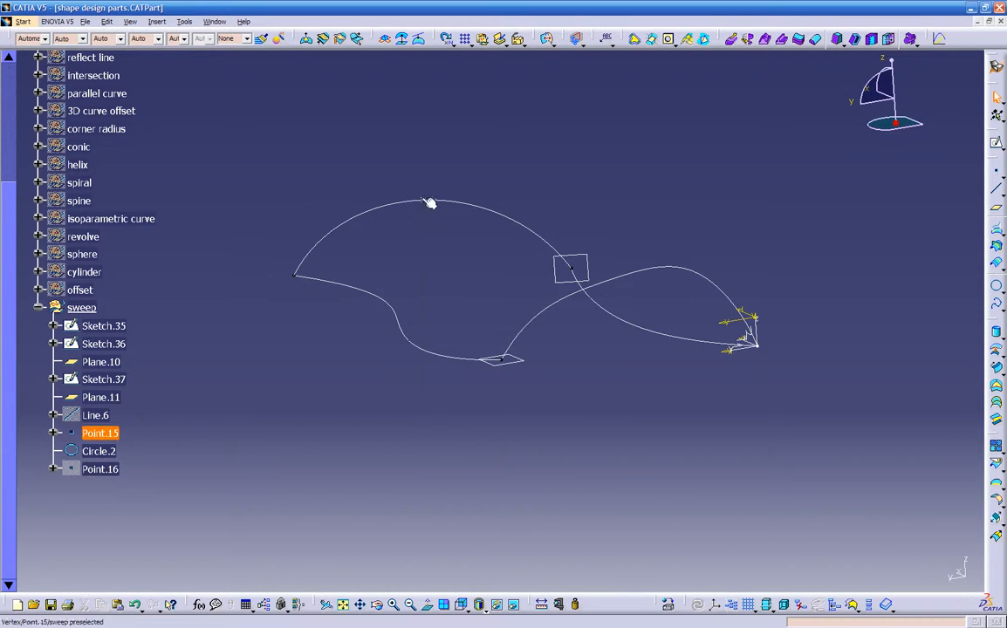
{"action": "right_click", "coordinate": [429, 203]}
{"action": "left_click", "coordinate": [450, 247]}
Hide the two reference planes, Plane.11 and Plane.10, at the curve ends
{"action": "middle_click_drag", "start_coordinate": [602, 366], "coordinate": [707, 366]}
{"action": "right_click", "coordinate": [737, 346]}
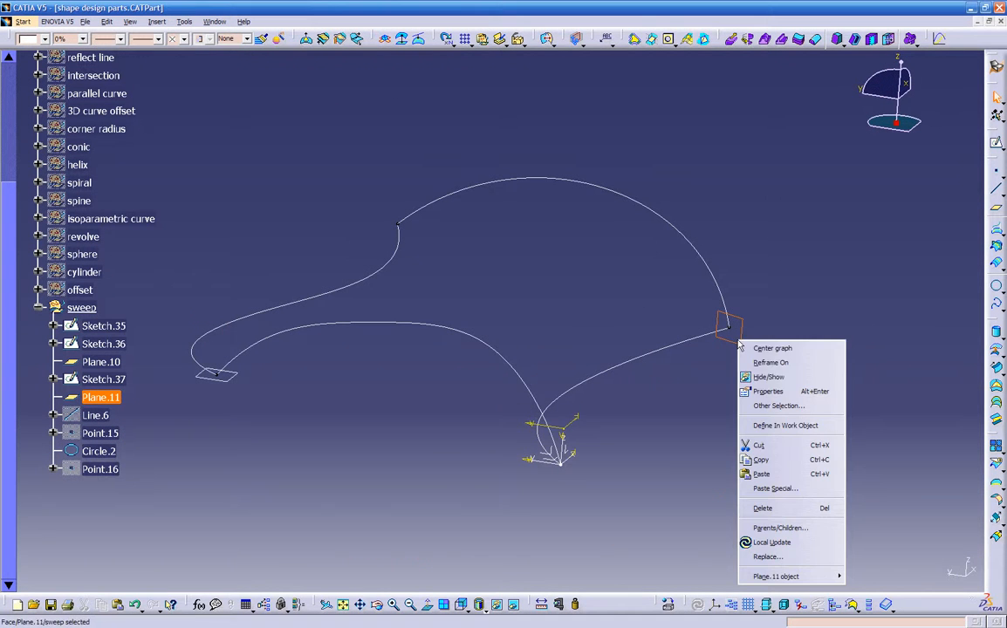
{"action": "left_click", "coordinate": [765, 383]}
{"action": "middle_click_drag", "start_coordinate": [759, 392], "coordinate": [463, 352]}
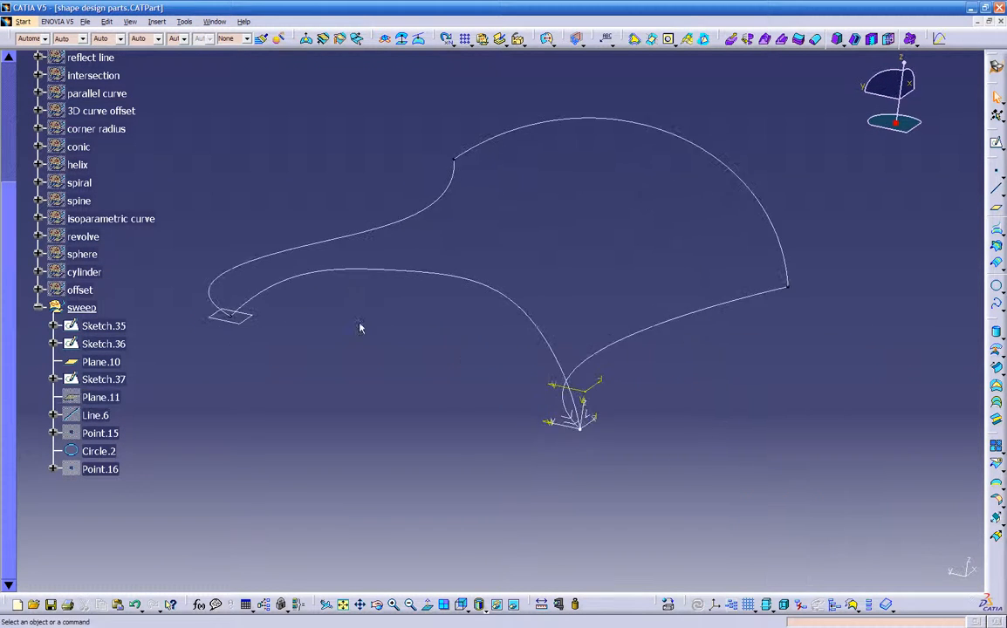
{"action": "right_click", "coordinate": [220, 284]}
{"action": "left_click", "coordinate": [272, 322]}
Sketch a single inclined line below the curves on the YZ plane and exit the sketch
{"action": "middle_click_drag", "start_coordinate": [265, 332], "coordinate": [488, 359]}
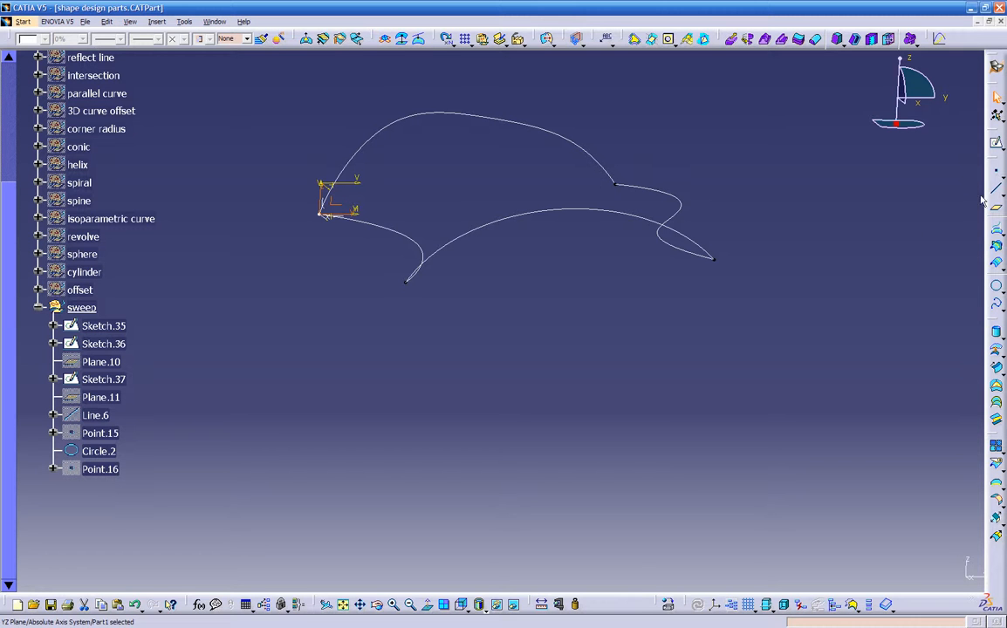
{"action": "left_click", "coordinate": [999, 172]}
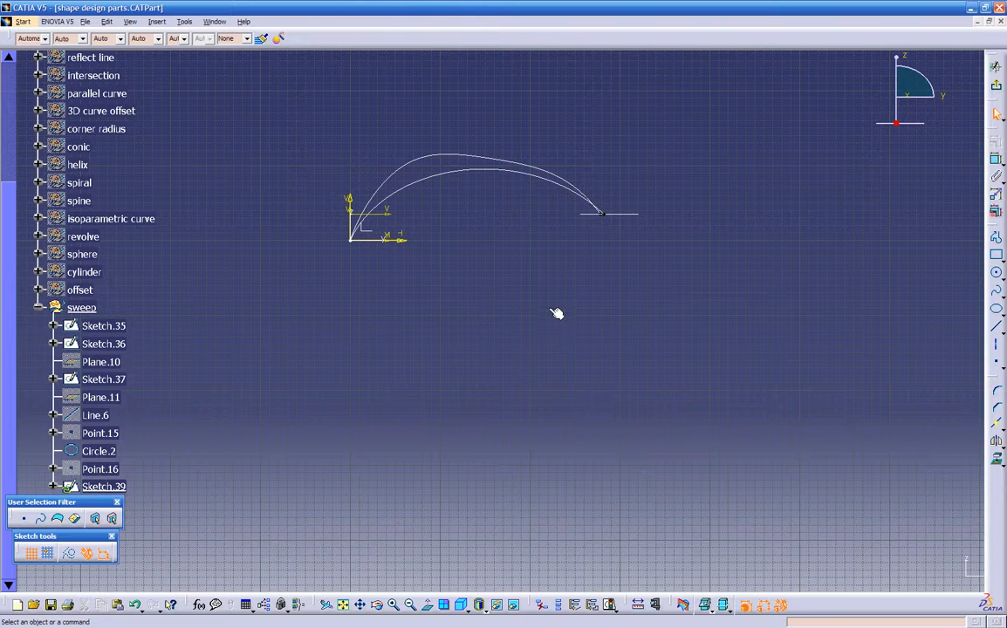
{"action": "left_click", "coordinate": [998, 332]}
{"action": "left_click", "coordinate": [501, 302]}
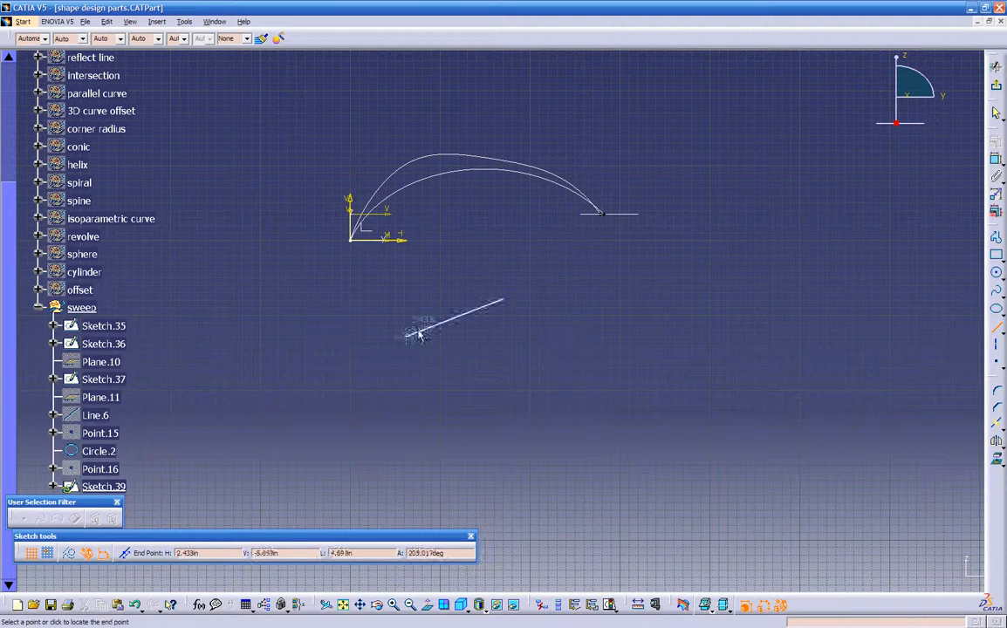
{"action": "left_click", "coordinate": [437, 419]}
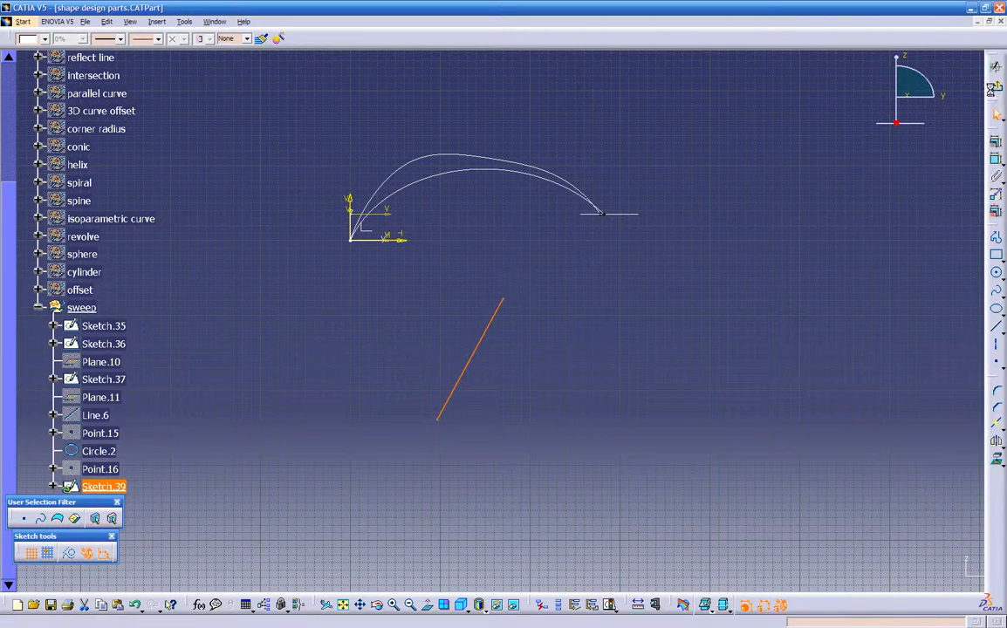
{"action": "left_click", "coordinate": [996, 87]}
{"action": "left_click", "coordinate": [618, 343]}
Start an Extrude of guide curve Sketch.36, using the inclined line of Sketch.39 as the direction
{"action": "mouse_move", "coordinate": [616, 344]}
{"action": "middle_mouse_down"}
{"action": "mouse_move", "coordinate": [702, 382]}
{"action": "mouse_move", "coordinate": [764, 425]}
{"action": "mouse_move", "coordinate": [668, 230]}
{"action": "mouse_move", "coordinate": [542, 272]}
{"action": "mouse_move", "coordinate": [519, 341]}
{"action": "mouse_move", "coordinate": [550, 283]}
{"action": "middle_mouse_up"}
{"action": "left_click", "coordinate": [546, 307]}
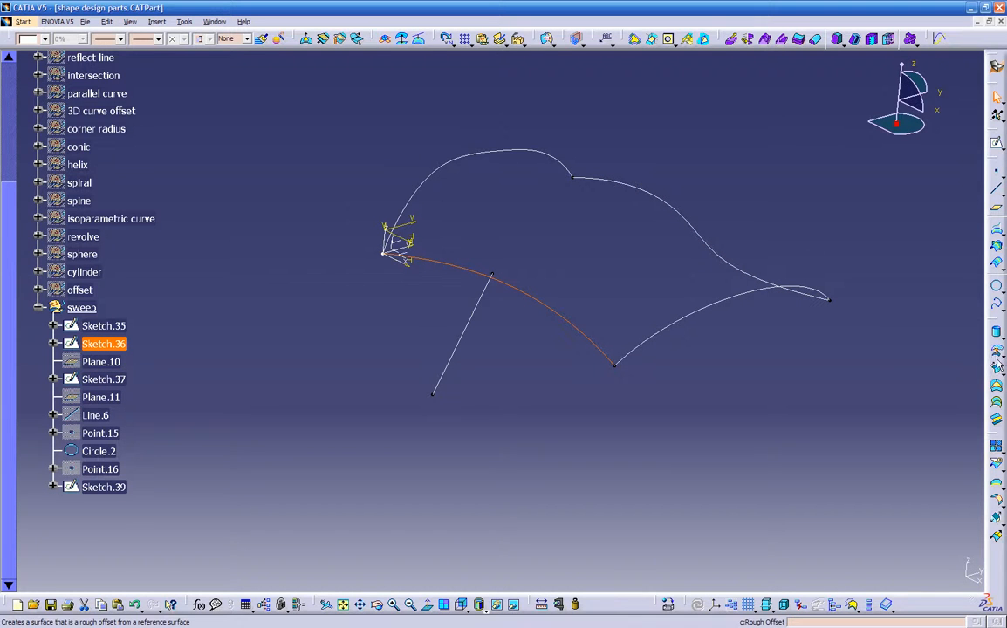
{"action": "left_click", "coordinate": [998, 366]}
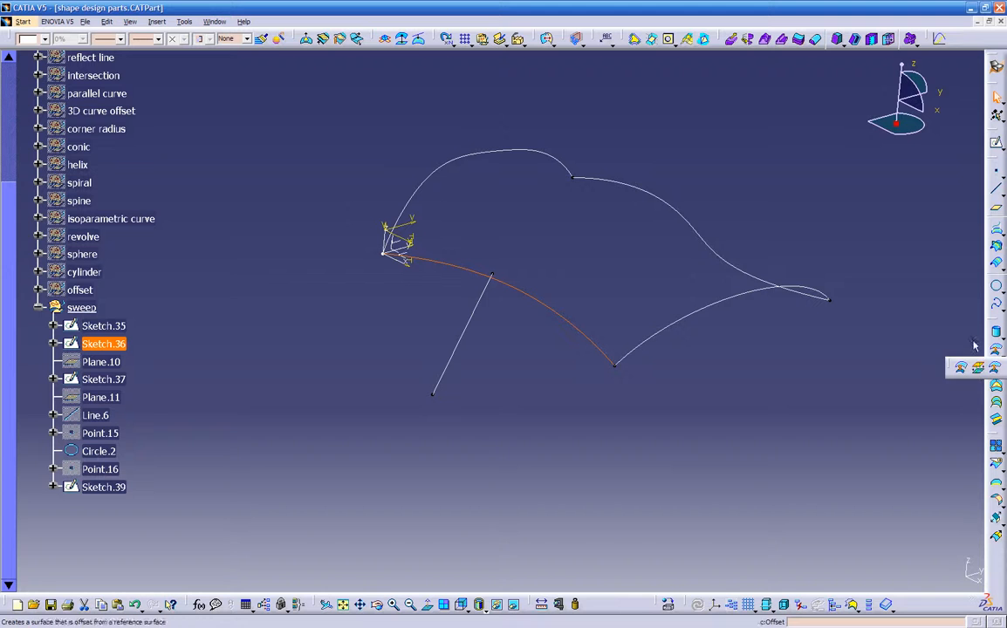
{"action": "left_click", "coordinate": [998, 342]}
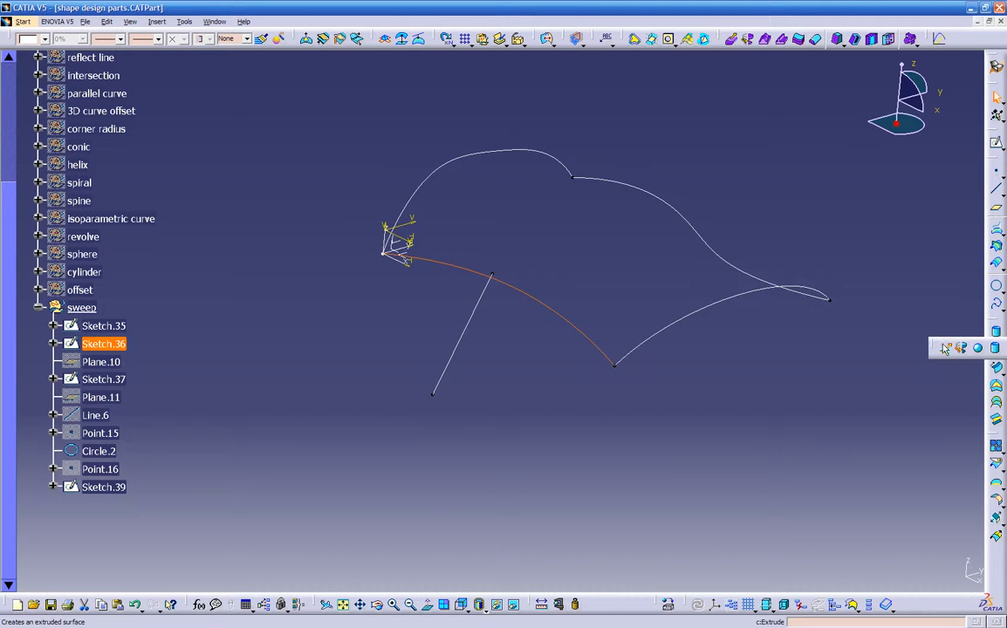
{"action": "left_click", "coordinate": [945, 348]}
{"action": "middle_click_drag", "start_coordinate": [637, 385], "coordinate": [394, 254]}
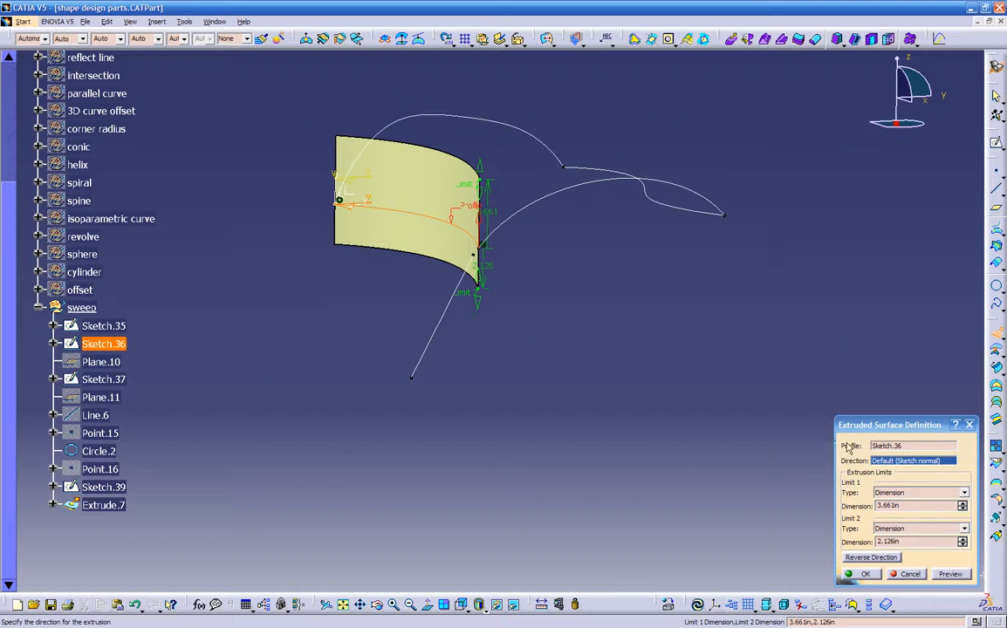
{"action": "left_click", "coordinate": [450, 304]}
{"action": "mouse_move", "coordinate": [450, 303]}
{"action": "middle_mouse_down"}
{"action": "mouse_move", "coordinate": [450, 322]}
{"action": "mouse_move", "coordinate": [466, 317]}
{"action": "mouse_move", "coordinate": [474, 344]}
{"action": "mouse_move", "coordinate": [801, 464]}
{"action": "middle_mouse_up"}
{"action": "middle_click_drag", "start_coordinate": [651, 323], "coordinate": [607, 334]}
Set the extrusion's Limit 1 to 0 in, stretch Limit 2 to about 4.9 in, and create the surface
{"action": "double_click", "coordinate": [902, 506]}
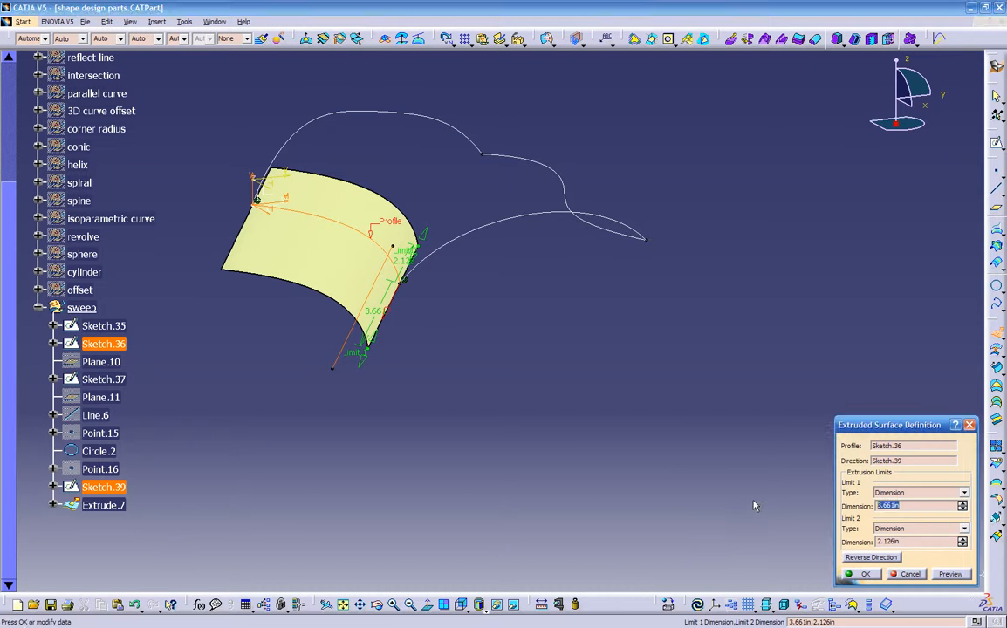
{"action": "type", "text": "0"}
{"action": "key", "text": "Return"}
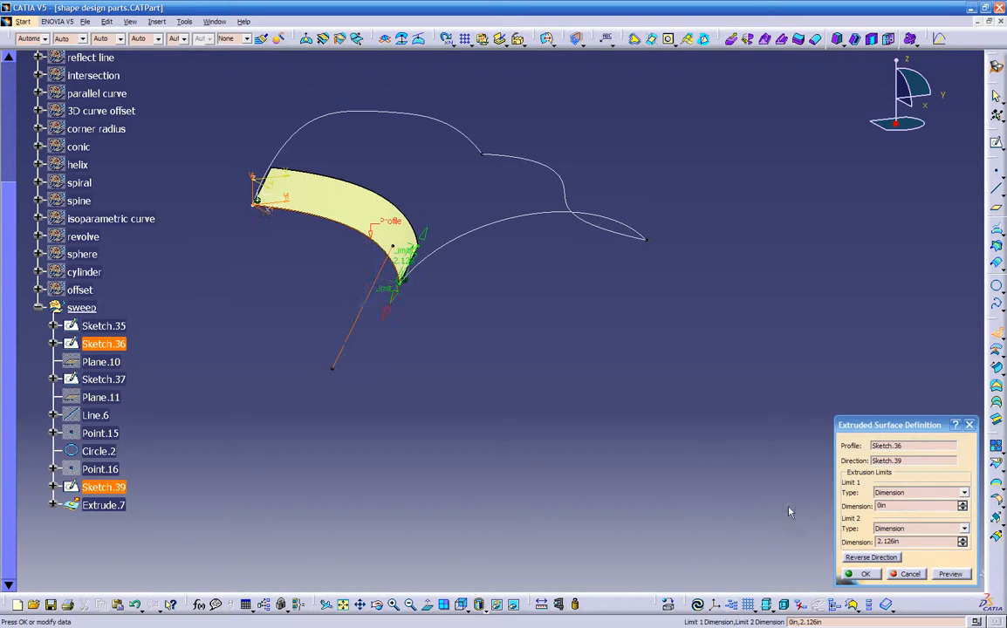
{"action": "middle_click_drag", "start_coordinate": [649, 433], "coordinate": [733, 387]}
{"action": "left_click_drag", "start_coordinate": [524, 359], "coordinate": [483, 436]}
{"action": "middle_click_drag", "start_coordinate": [706, 409], "coordinate": [769, 527]}
{"action": "left_click", "coordinate": [849, 576]}
Extrude guide curve Sketch.37 along the inclined line of Sketch.39 in the reversed direction, with limits of 0 in and 4.882 in
{"action": "middle_click_drag", "start_coordinate": [784, 440], "coordinate": [717, 235]}
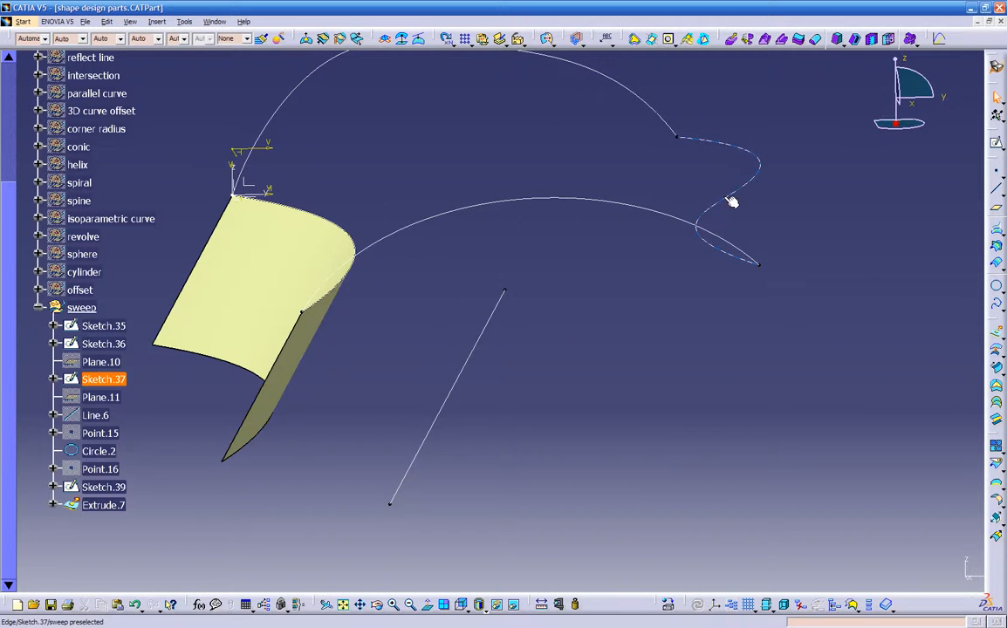
{"action": "left_click", "coordinate": [731, 203]}
{"action": "left_click", "coordinate": [996, 336]}
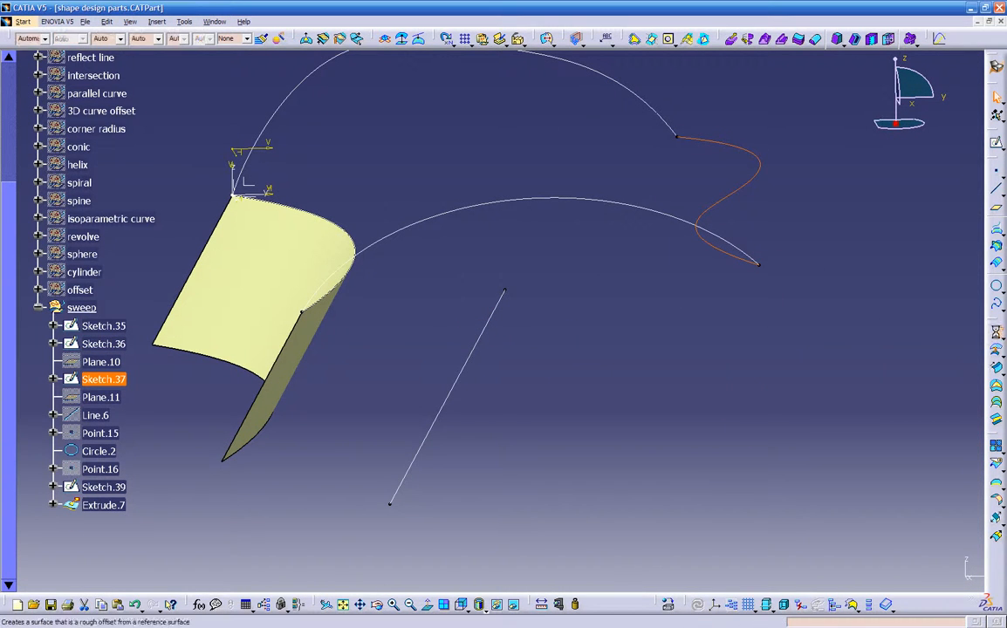
{"action": "left_click", "coordinate": [486, 323]}
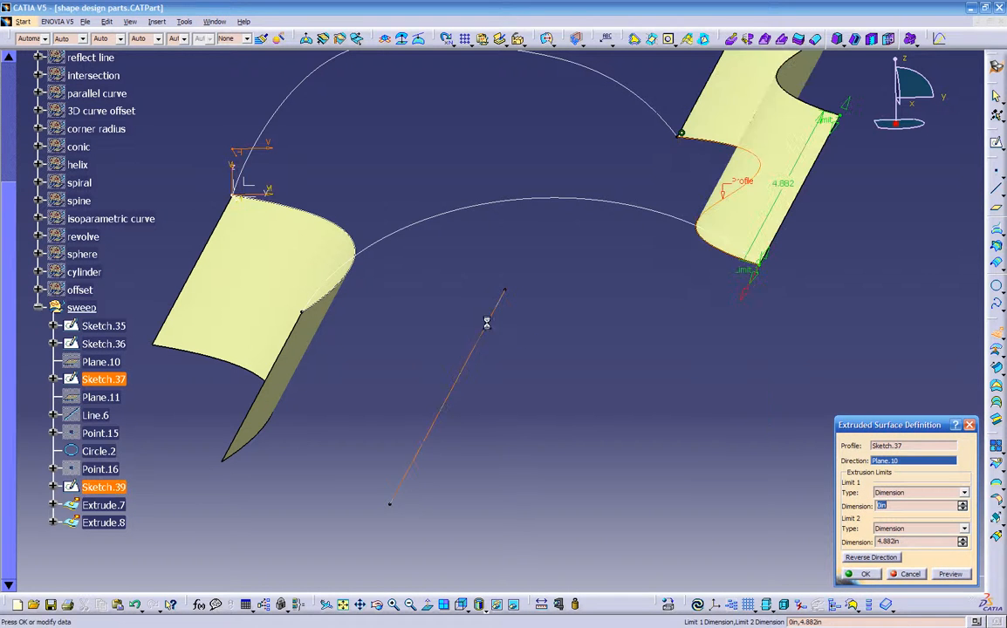
{"action": "left_click", "coordinate": [869, 560]}
{"action": "middle_click_drag", "start_coordinate": [605, 445], "coordinate": [489, 378]}
{"action": "left_click", "coordinate": [852, 576]}
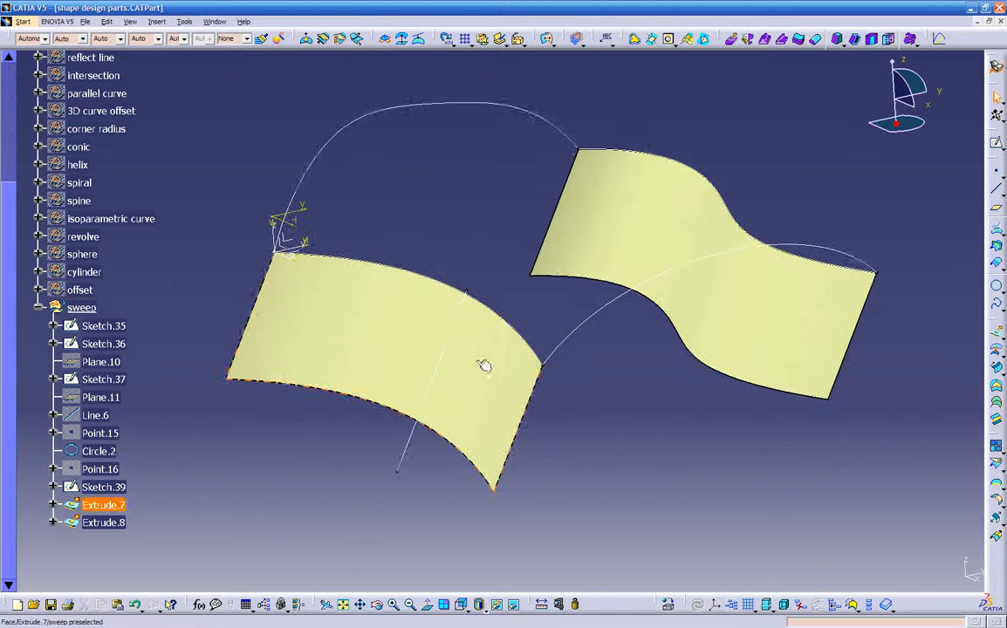
Hide the inclined direction line, Sketch.39
{"action": "left_click", "coordinate": [408, 441]}
{"action": "right_click", "coordinate": [408, 441]}
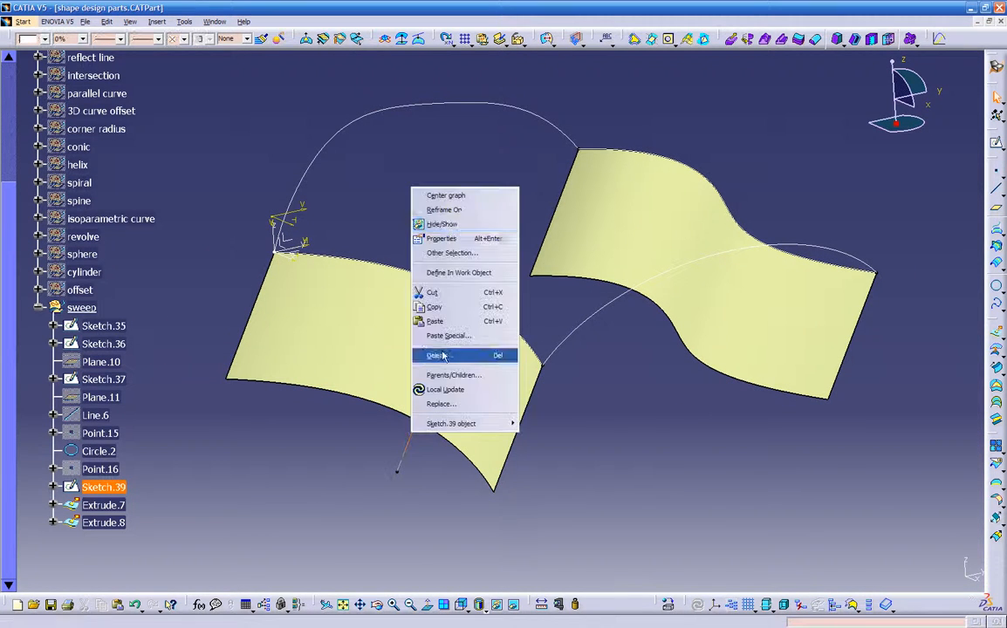
{"action": "left_click", "coordinate": [450, 228]}
Change the color of both extruded surfaces to brown
{"action": "left_click", "coordinate": [472, 321]}
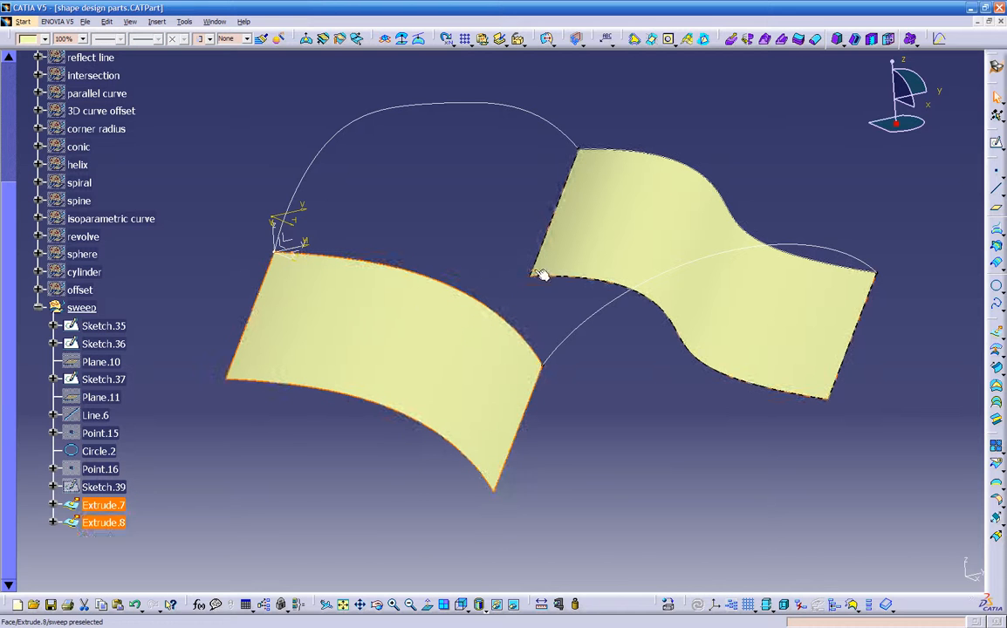
{"action": "left_click", "coordinate": [584, 237], "text": "ctrl"}
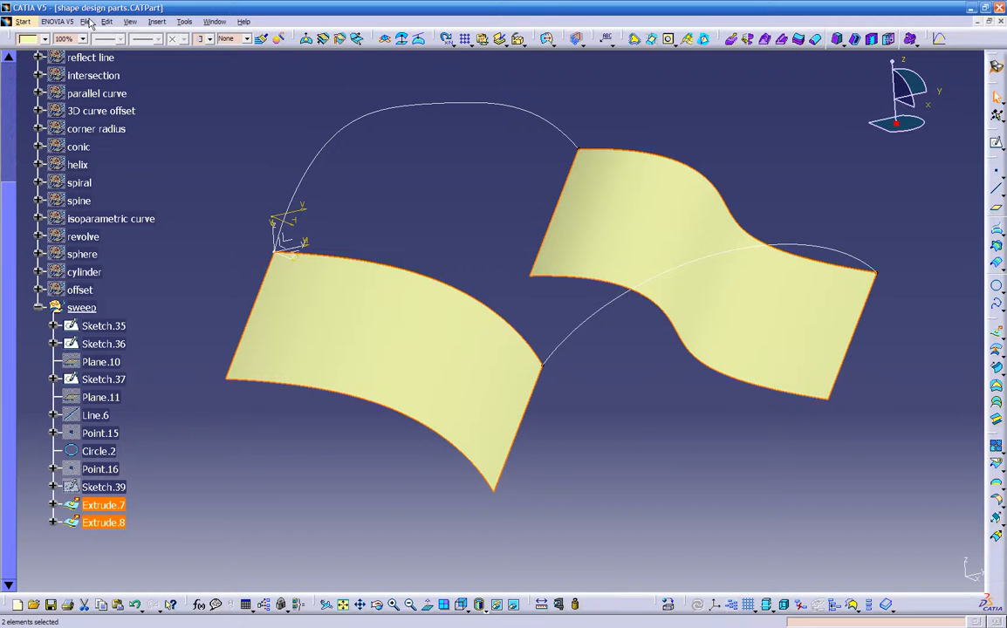
{"action": "left_click", "coordinate": [45, 40]}
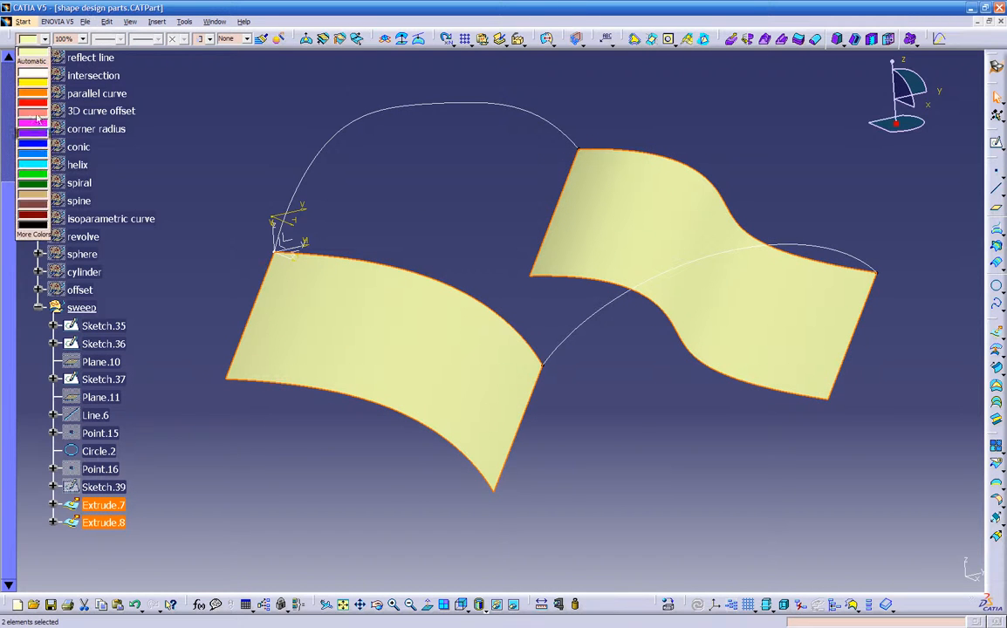
{"action": "left_click", "coordinate": [33, 206]}
{"action": "left_click", "coordinate": [194, 184]}
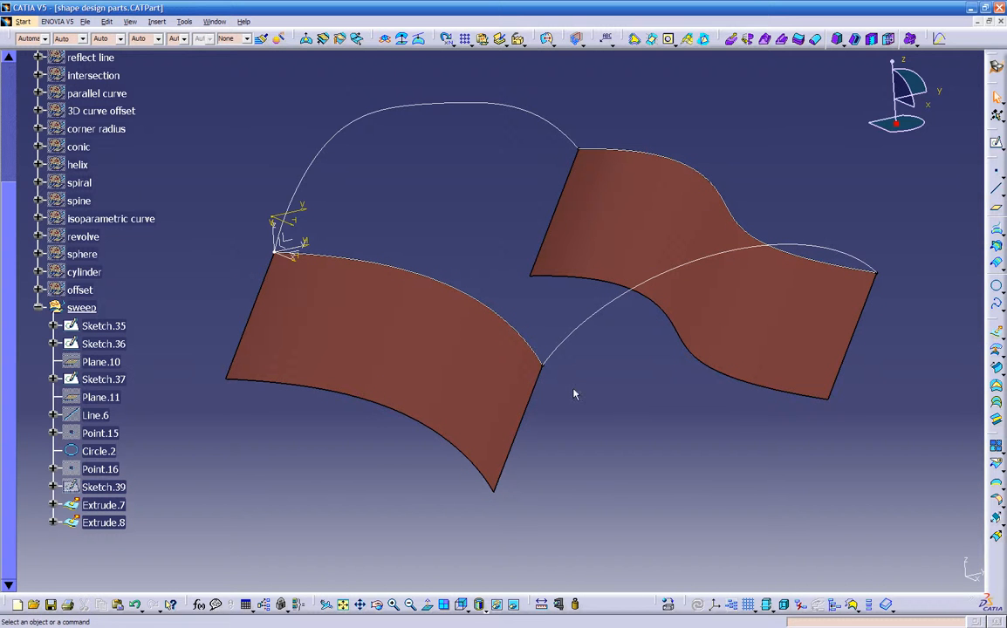
{"action": "middle_click_drag", "start_coordinate": [573, 390], "coordinate": [569, 416]}
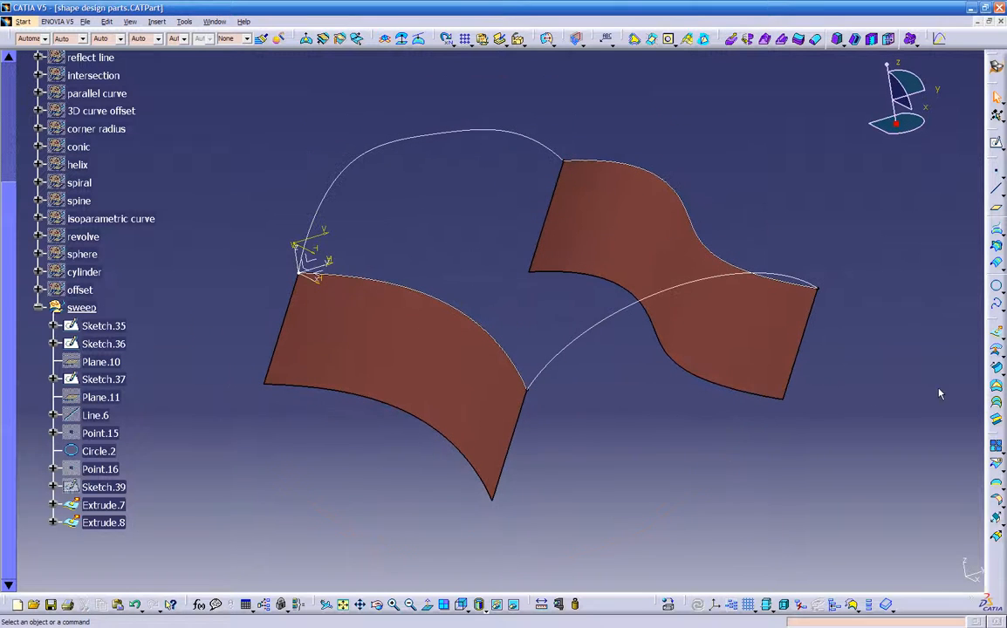
{"action": "left_click", "coordinate": [998, 370]}
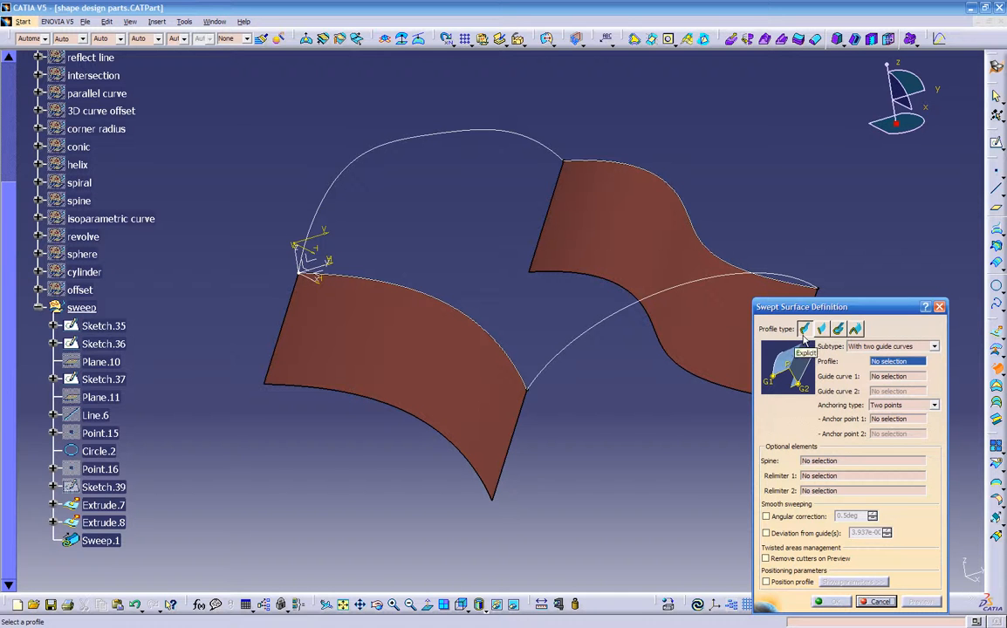
{"action": "left_click", "coordinate": [868, 348]}
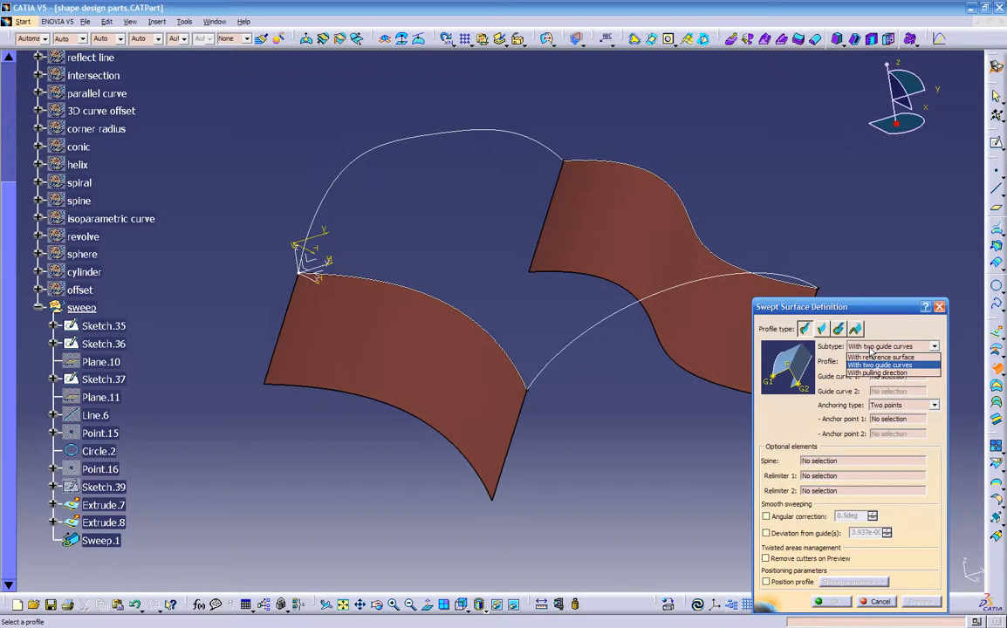
{"action": "left_click", "coordinate": [863, 358]}
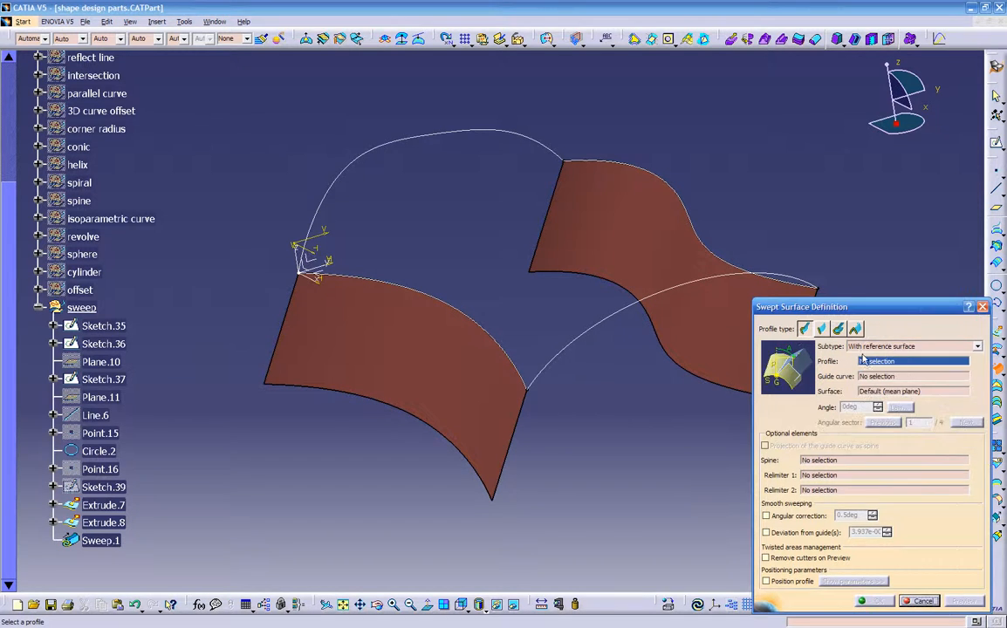
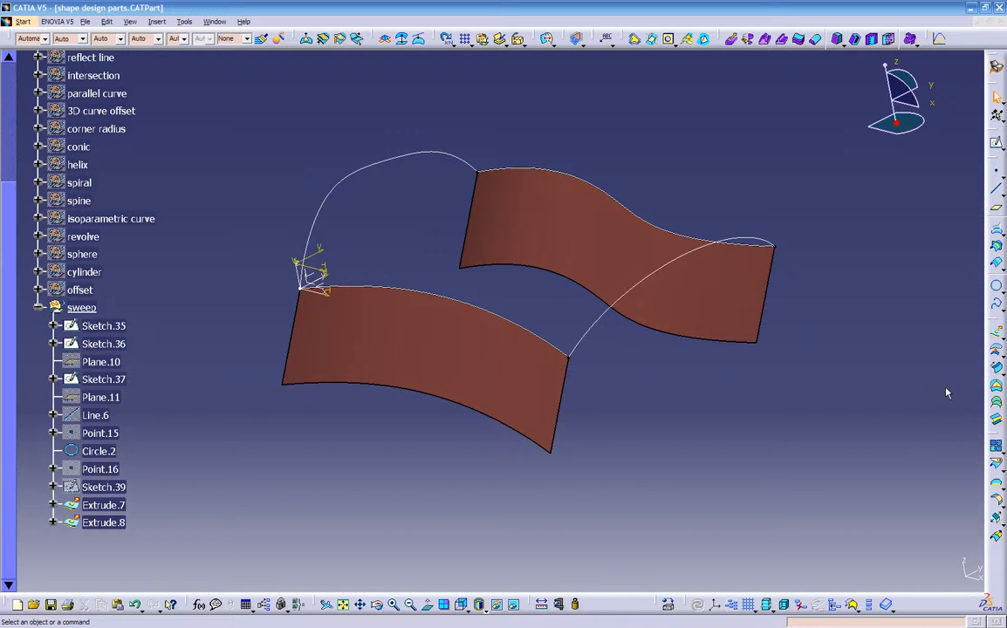
Start a Sweep and look through its explicit, line, circle and conic profile types
{"action": "left_click", "coordinate": [997, 370]}
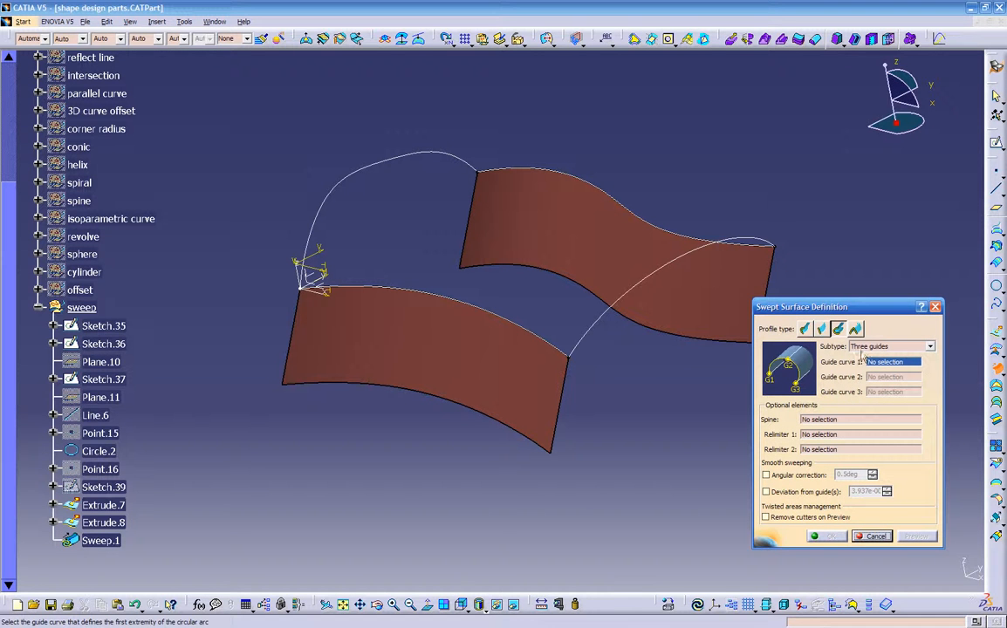
{"action": "left_click", "coordinate": [805, 329]}
{"action": "left_click", "coordinate": [821, 329]}
{"action": "left_click", "coordinate": [838, 328]}
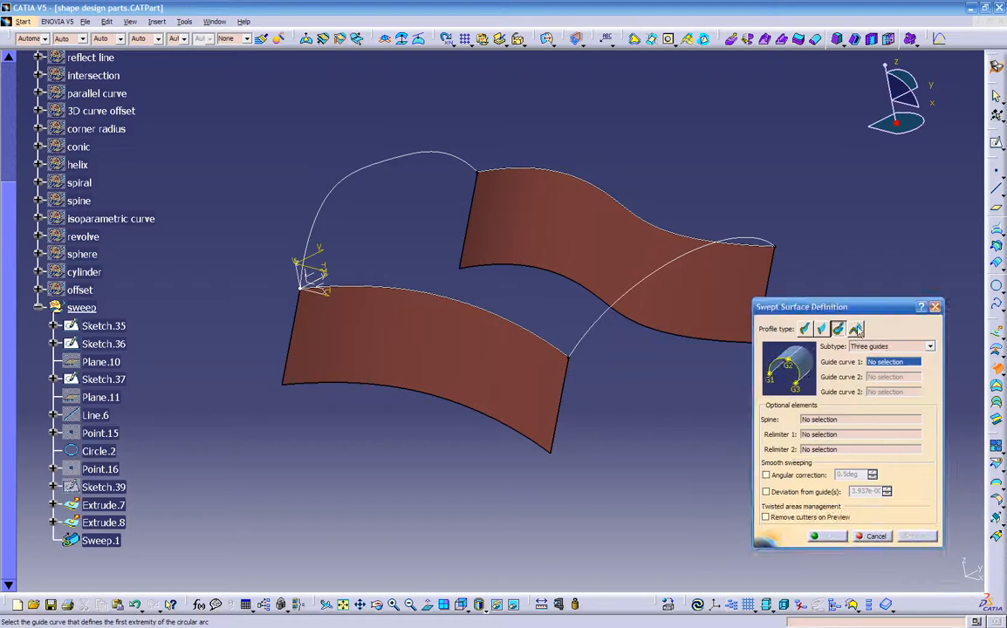
{"action": "left_click", "coordinate": [855, 328]}
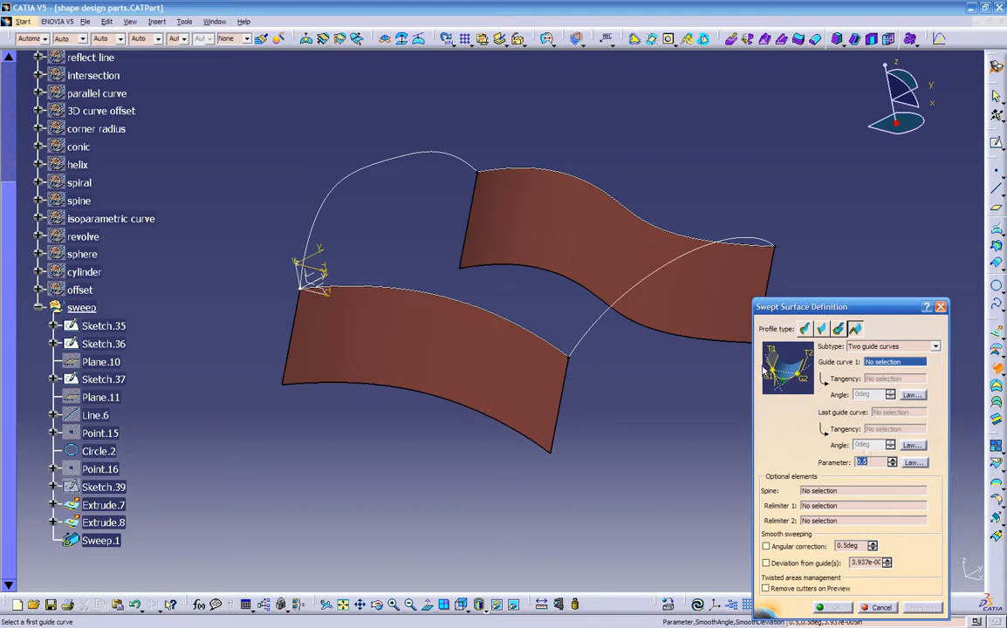
{"action": "left_click", "coordinate": [837, 329]}
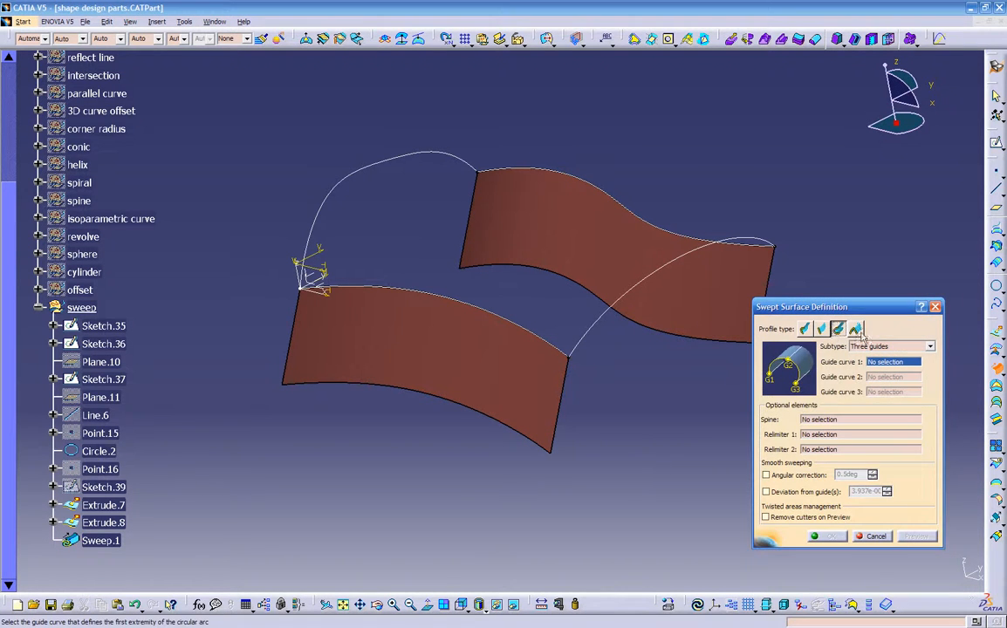
Examine the conic sweep subtypes with two, three, four and five guide curves
{"action": "left_click", "coordinate": [855, 329]}
{"action": "left_click", "coordinate": [864, 347]}
{"action": "left_click", "coordinate": [868, 361]}
{"action": "left_click", "coordinate": [872, 347]}
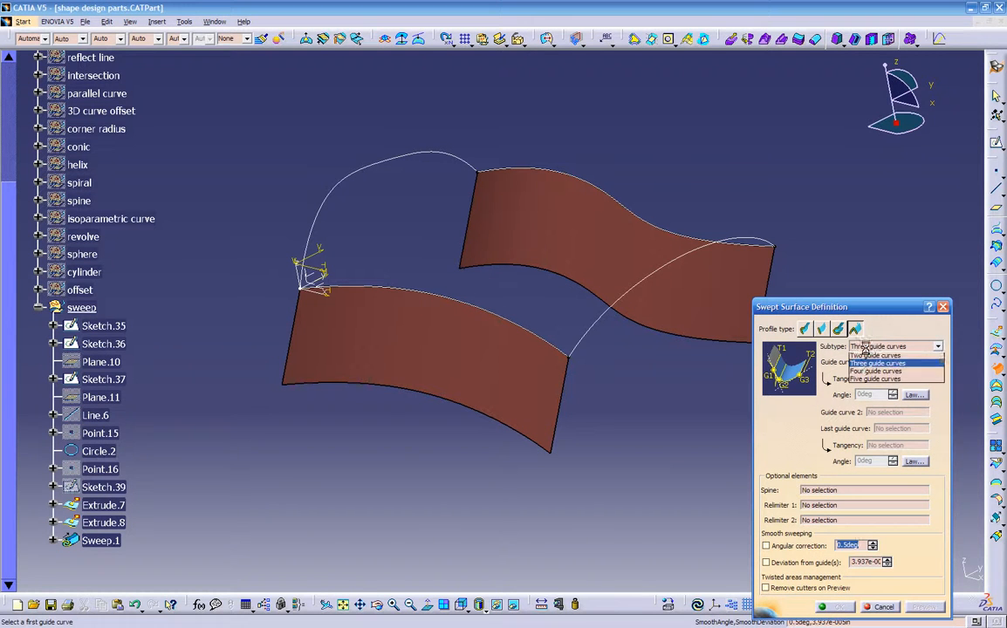
{"action": "left_click", "coordinate": [862, 369]}
{"action": "left_click", "coordinate": [863, 349]}
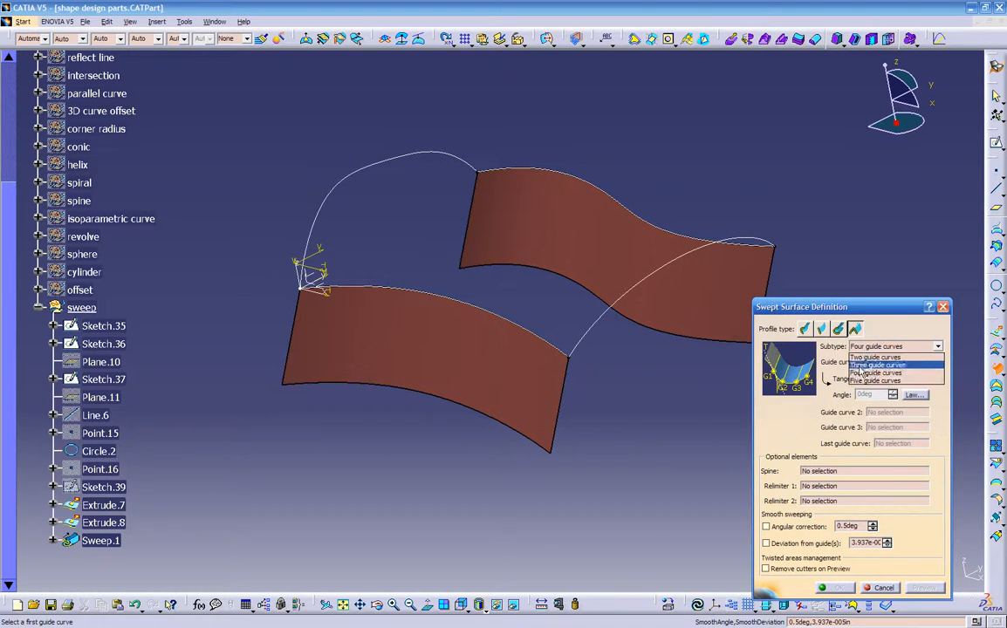
{"action": "left_click", "coordinate": [868, 376]}
{"action": "left_click", "coordinate": [868, 346]}
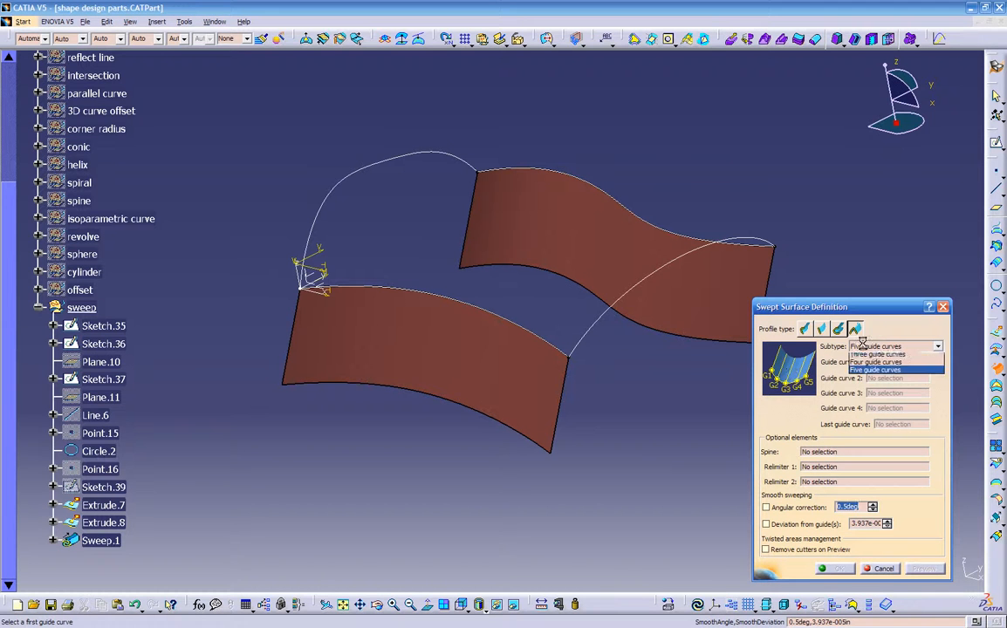
{"action": "left_click", "coordinate": [861, 354]}
{"action": "left_click", "coordinate": [868, 347]}
{"action": "left_click", "coordinate": [864, 361]}
Examine the circle sweep subtypes, from Two guides and radius through the center-based ones to Limit curve and tangency surface
{"action": "left_click", "coordinate": [838, 328]}
{"action": "left_click", "coordinate": [863, 346]}
{"action": "left_click", "coordinate": [882, 365]}
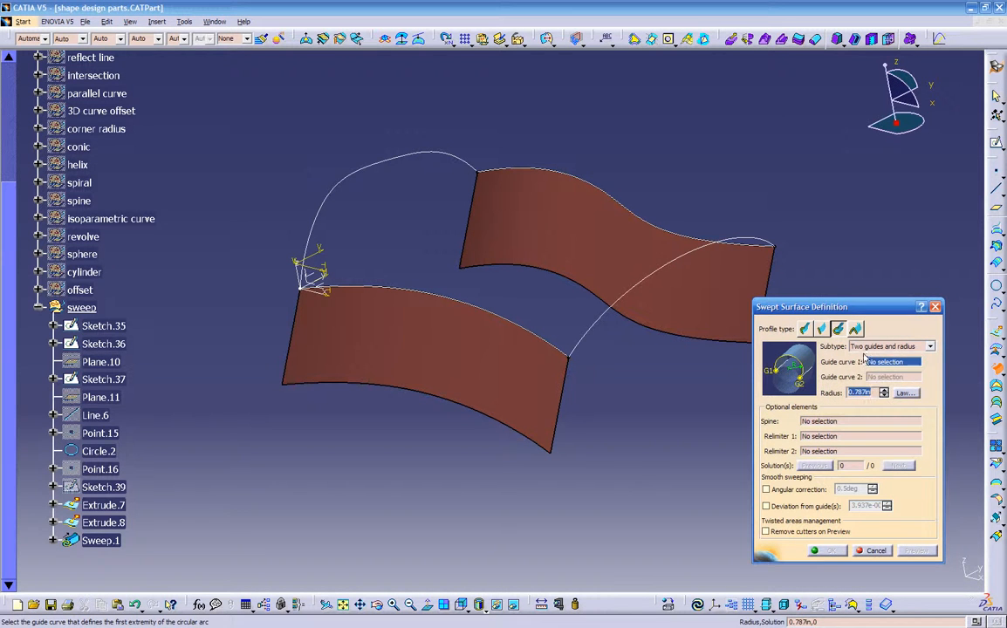
{"action": "left_click", "coordinate": [865, 348]}
{"action": "left_click", "coordinate": [860, 373]}
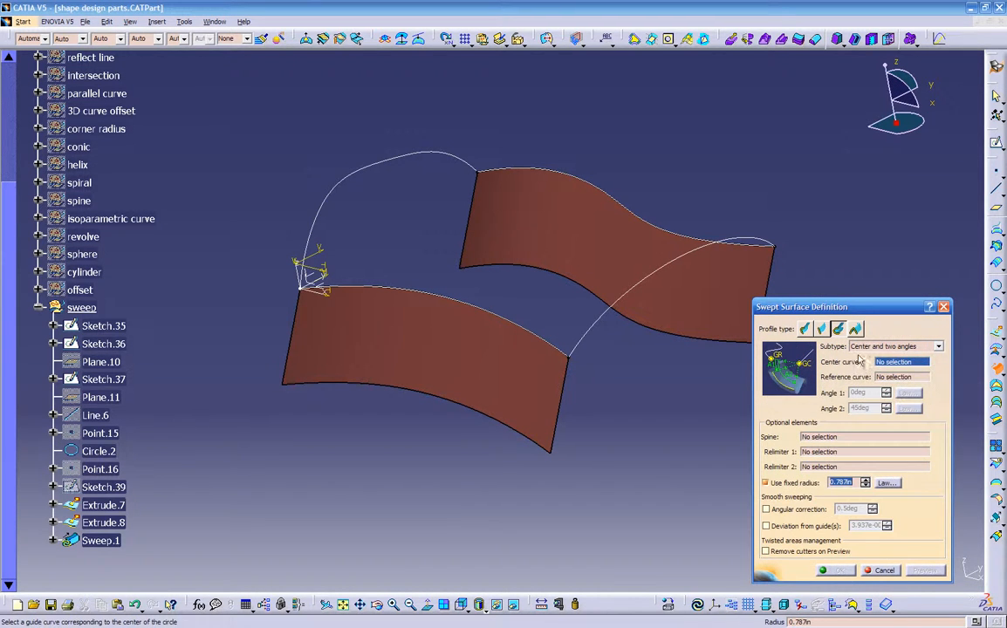
{"action": "left_click", "coordinate": [857, 348]}
{"action": "left_click", "coordinate": [856, 373]}
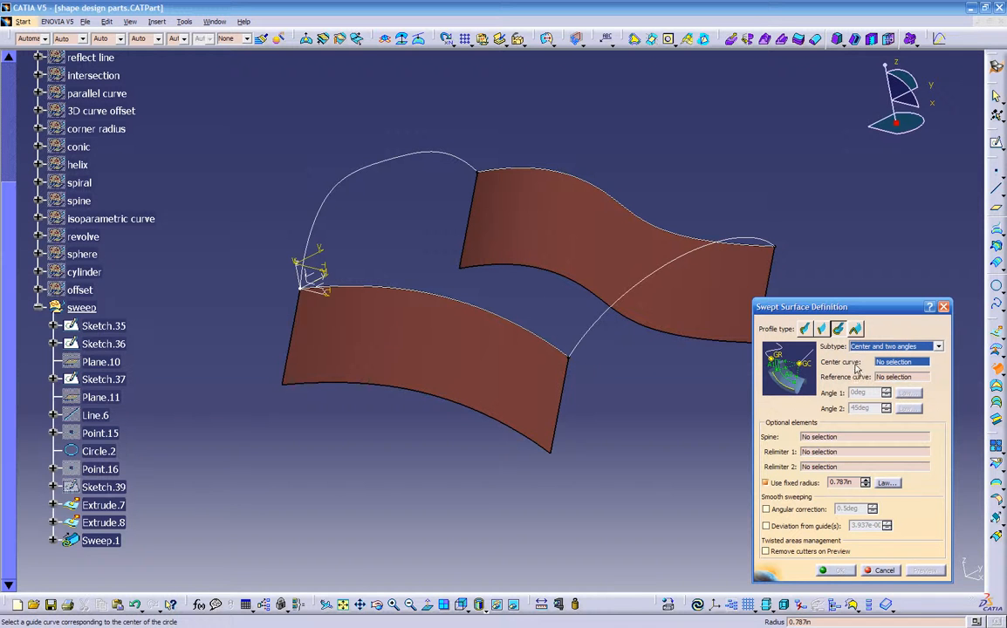
{"action": "scroll", "coordinate": [854, 348], "scroll_direction": "down", "scroll_amount": 1}
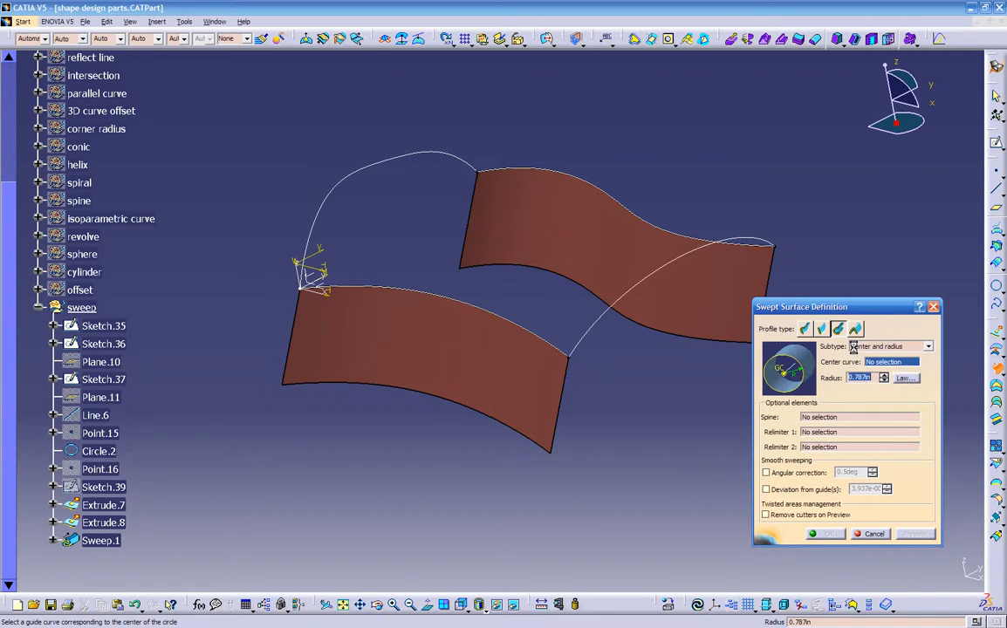
{"action": "left_click", "coordinate": [855, 348]}
{"action": "left_click", "coordinate": [859, 381]}
{"action": "left_click", "coordinate": [859, 347]}
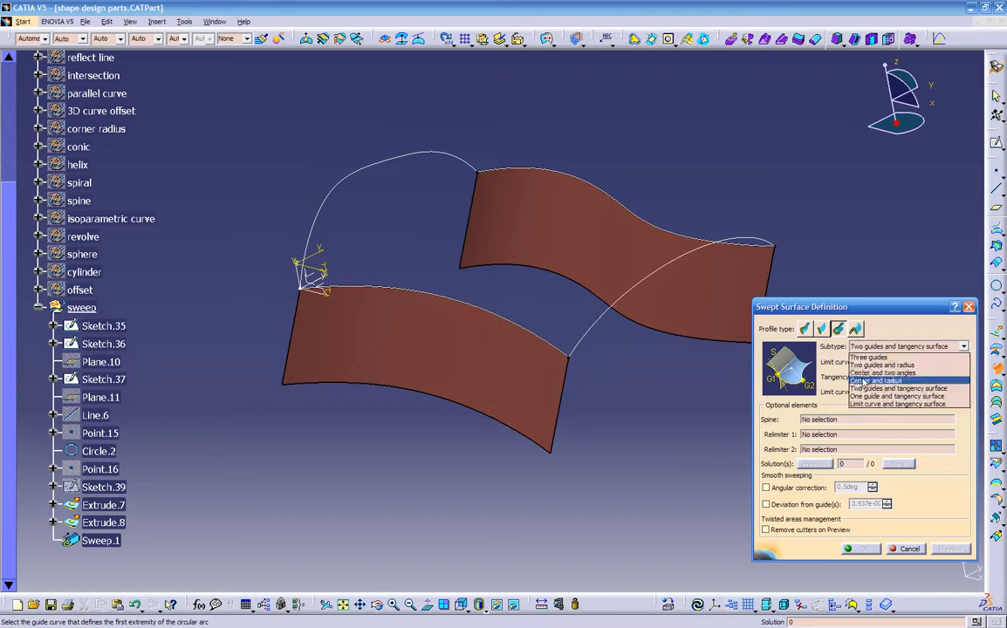
{"action": "left_click", "coordinate": [859, 389]}
{"action": "left_click", "coordinate": [859, 347]}
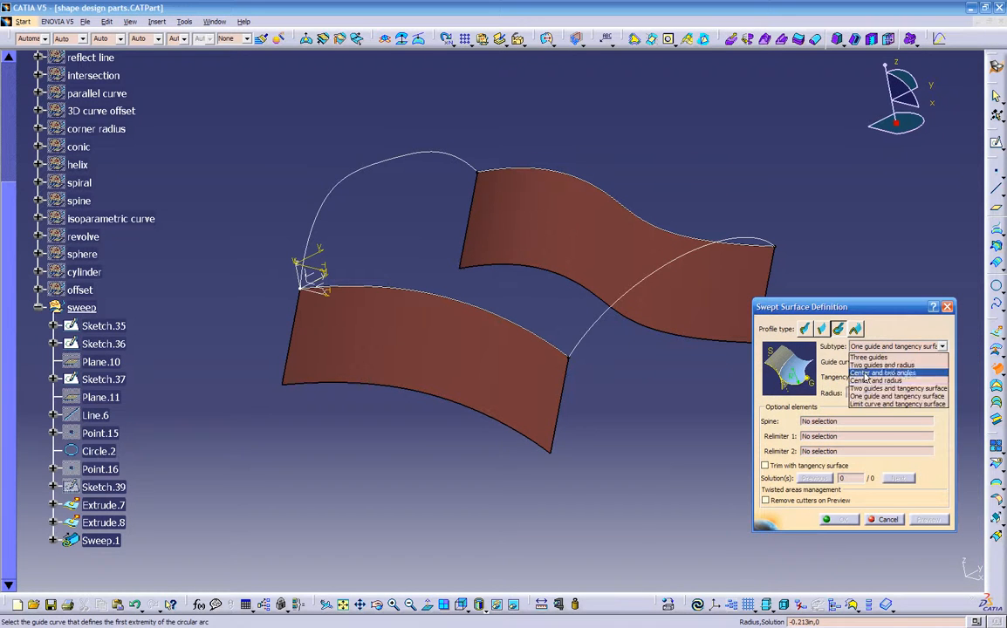
{"action": "left_click", "coordinate": [857, 389]}
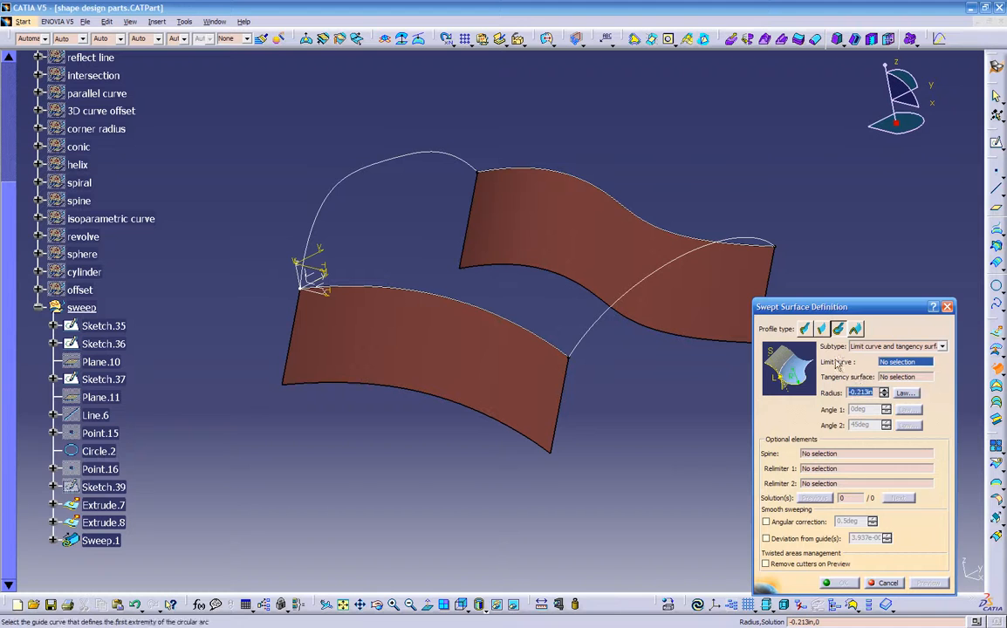
Examine the line sweep's Two limits and With reference surface subtypes
{"action": "left_click", "coordinate": [821, 329]}
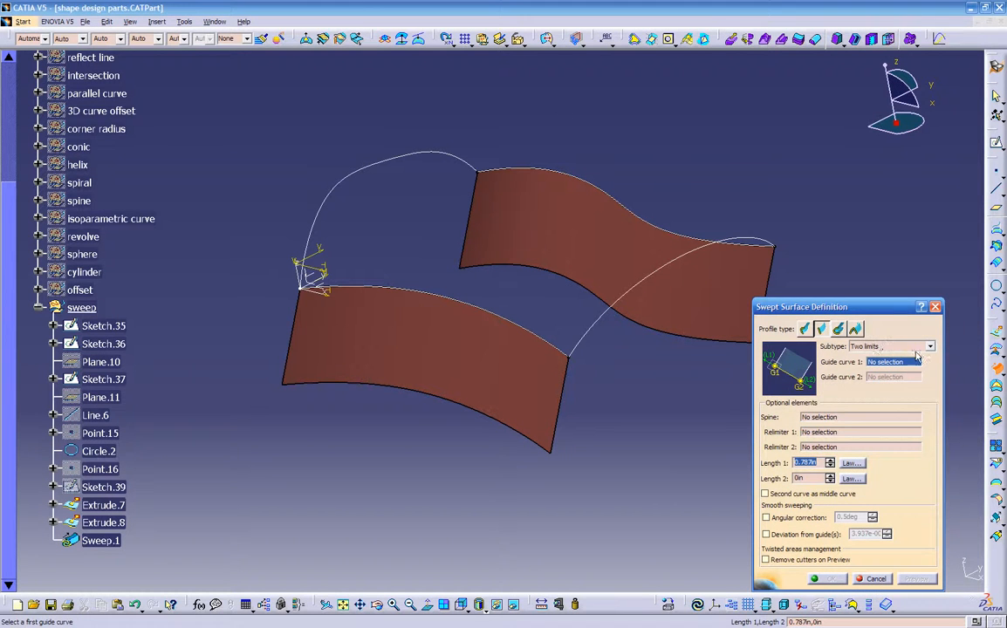
{"action": "left_click", "coordinate": [886, 347]}
{"action": "left_click", "coordinate": [872, 373]}
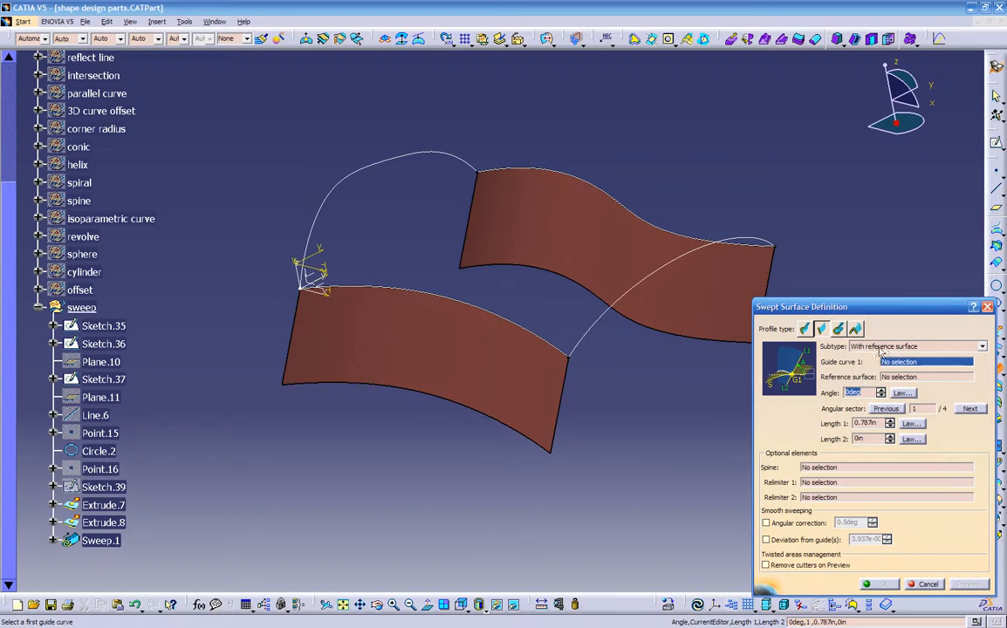
Set the sweep to the explicit profile type with the With two guide curves subtype
{"action": "left_click", "coordinate": [805, 329]}
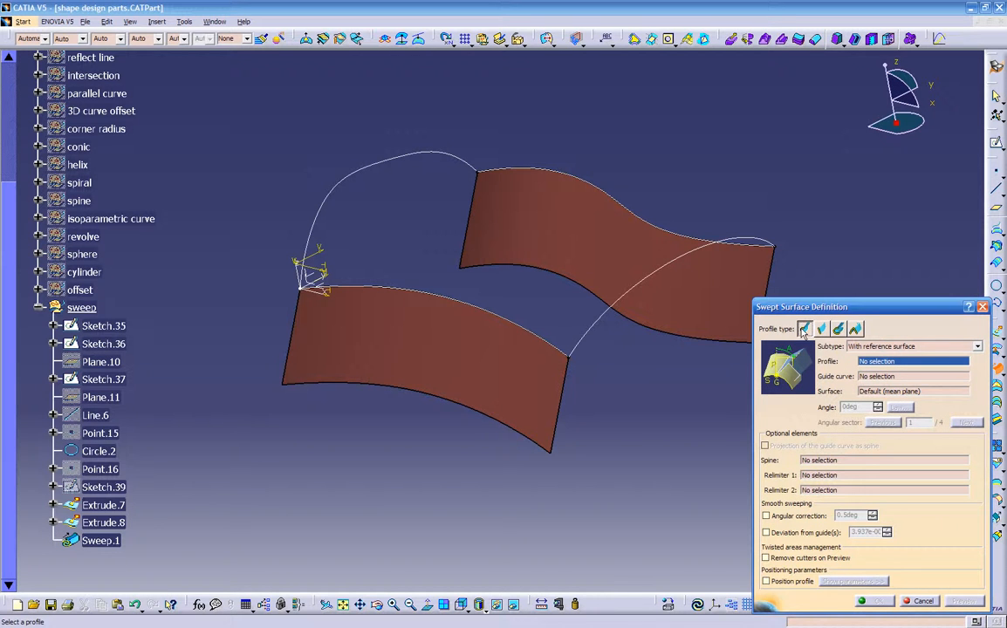
{"action": "left_click", "coordinate": [870, 347]}
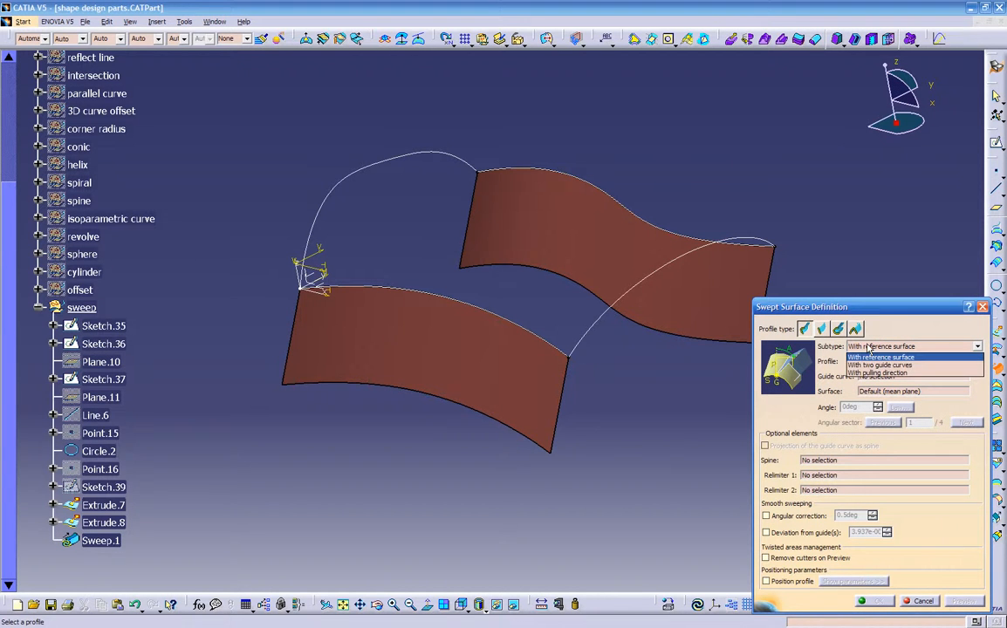
{"action": "left_click", "coordinate": [873, 367]}
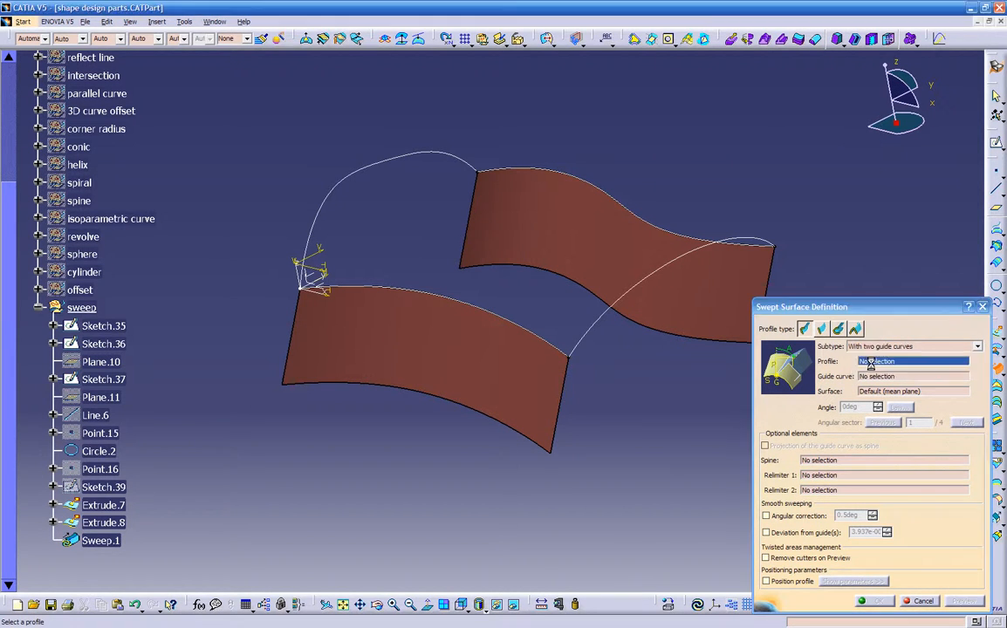
{"action": "left_click", "coordinate": [872, 347]}
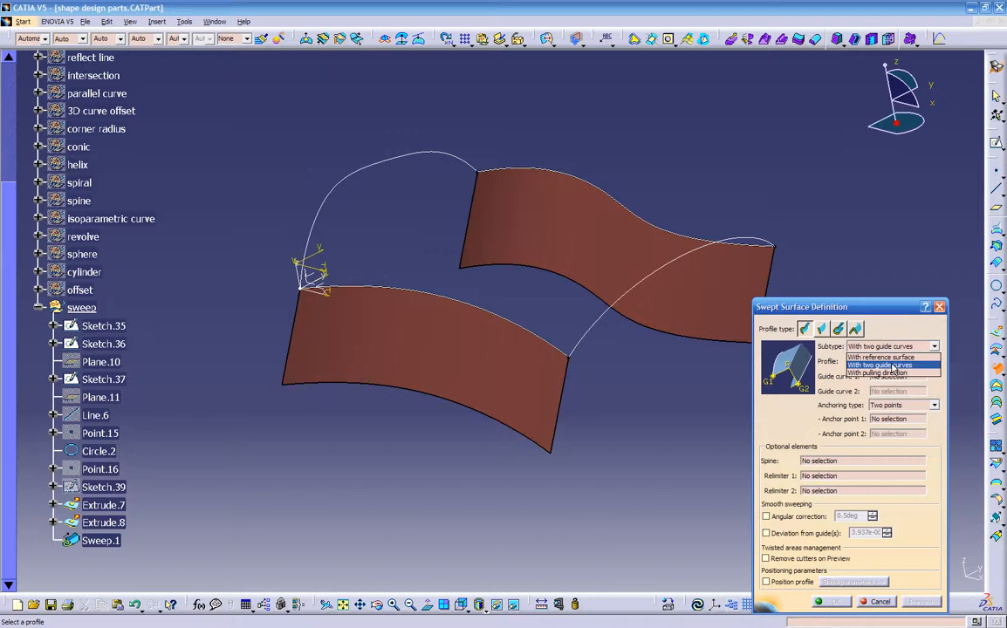
{"action": "left_click", "coordinate": [890, 367]}
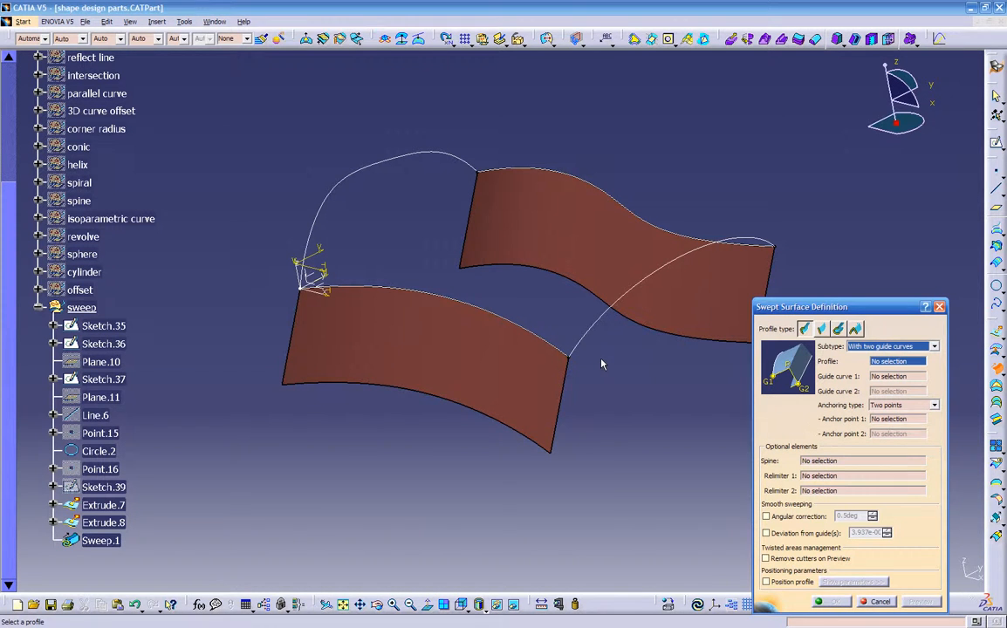
Use Circle.2 as the sweep profile with Sketch.36 and Sketch.37 as guide curves, and preview the surface
{"action": "middle_click_drag", "start_coordinate": [600, 360], "coordinate": [430, 332]}
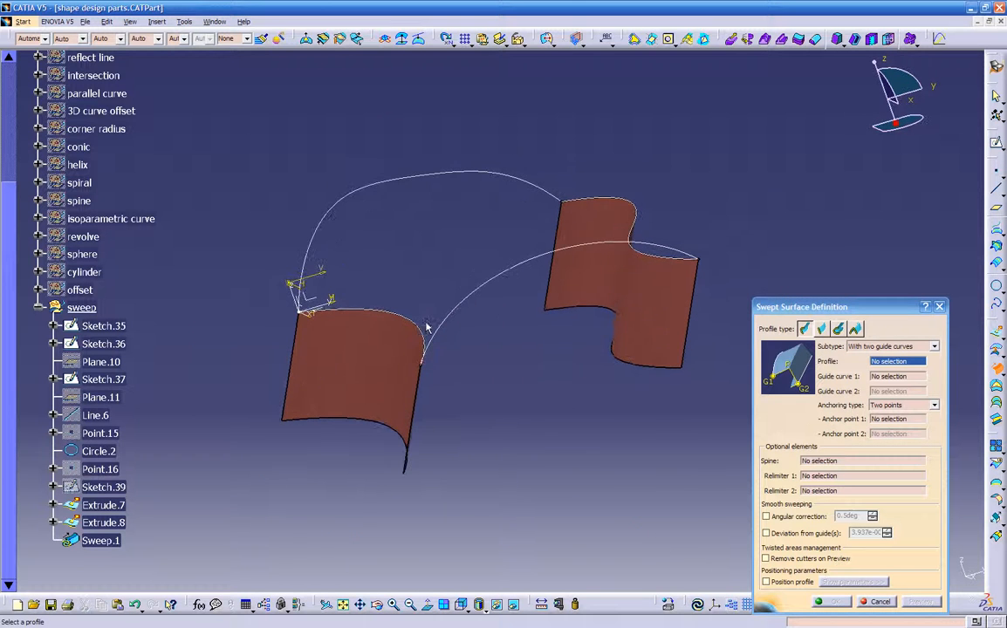
{"action": "middle_click_drag", "start_coordinate": [512, 285], "coordinate": [741, 319]}
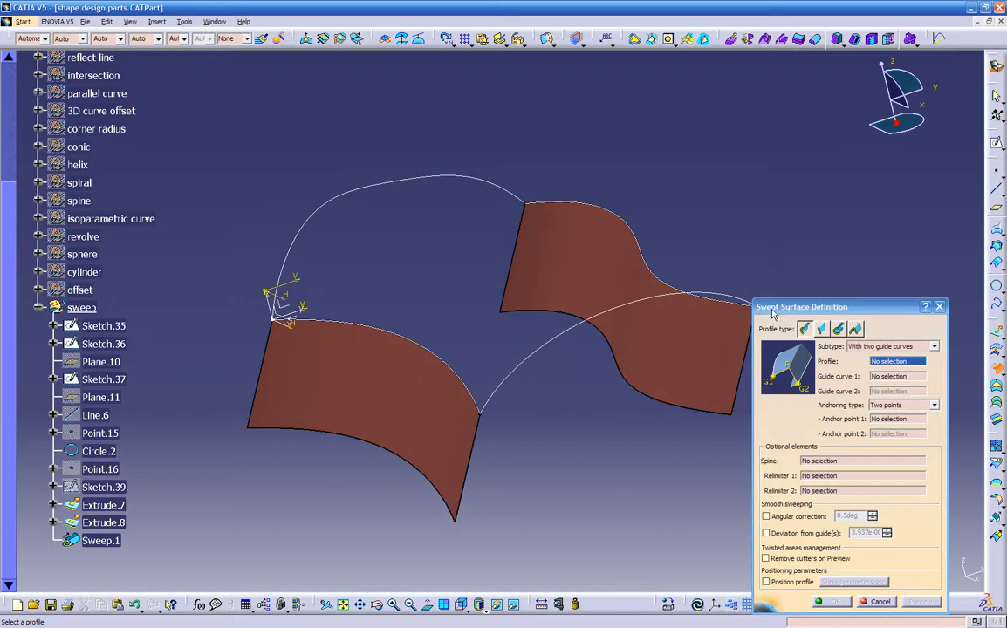
{"action": "middle_click_drag", "start_coordinate": [694, 394], "coordinate": [503, 301]}
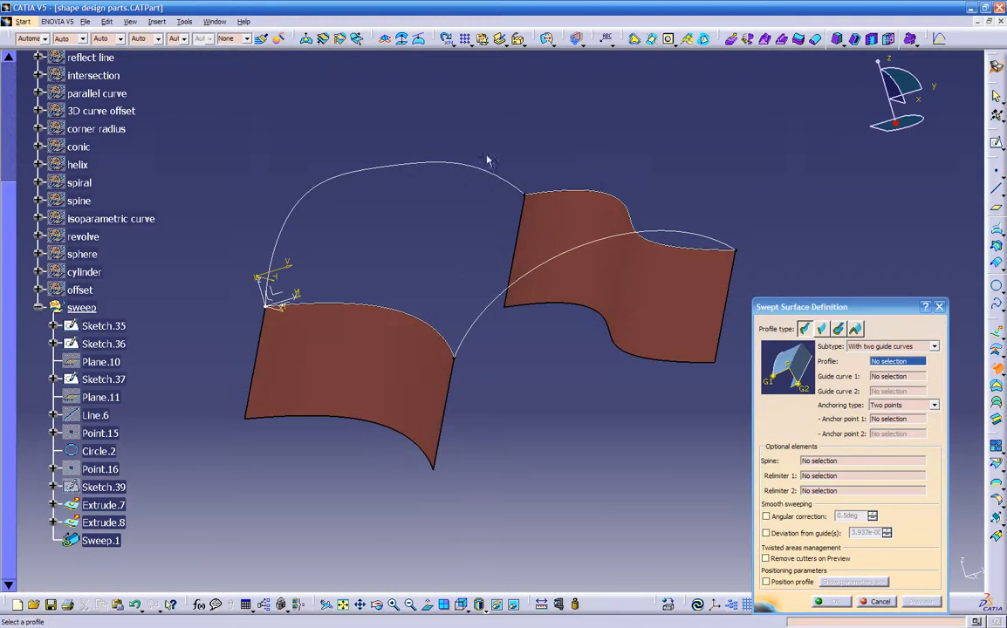
{"action": "middle_click_drag", "start_coordinate": [490, 329], "coordinate": [491, 394]}
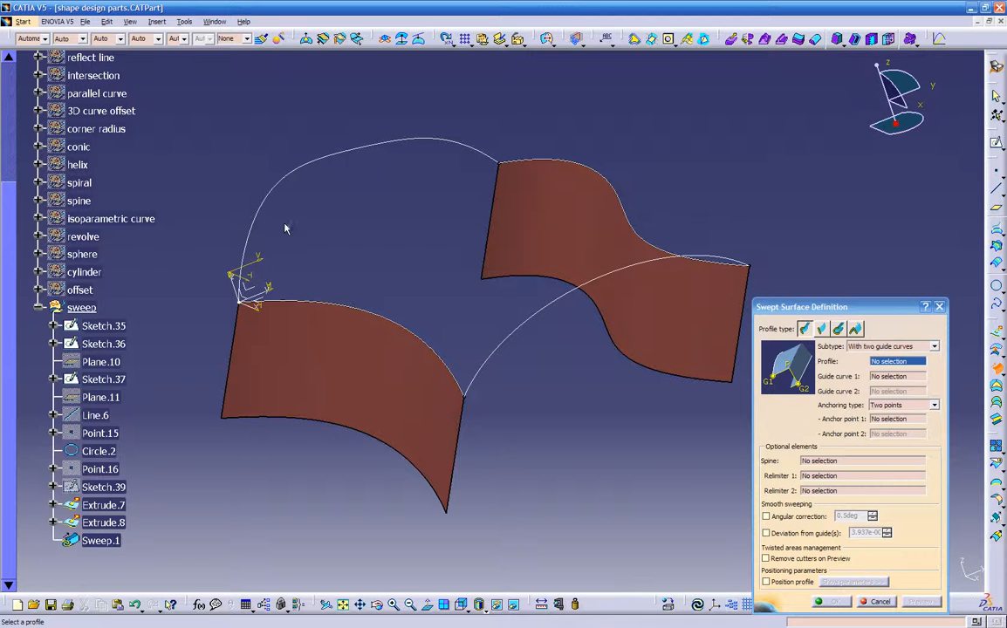
{"action": "left_click", "coordinate": [511, 345]}
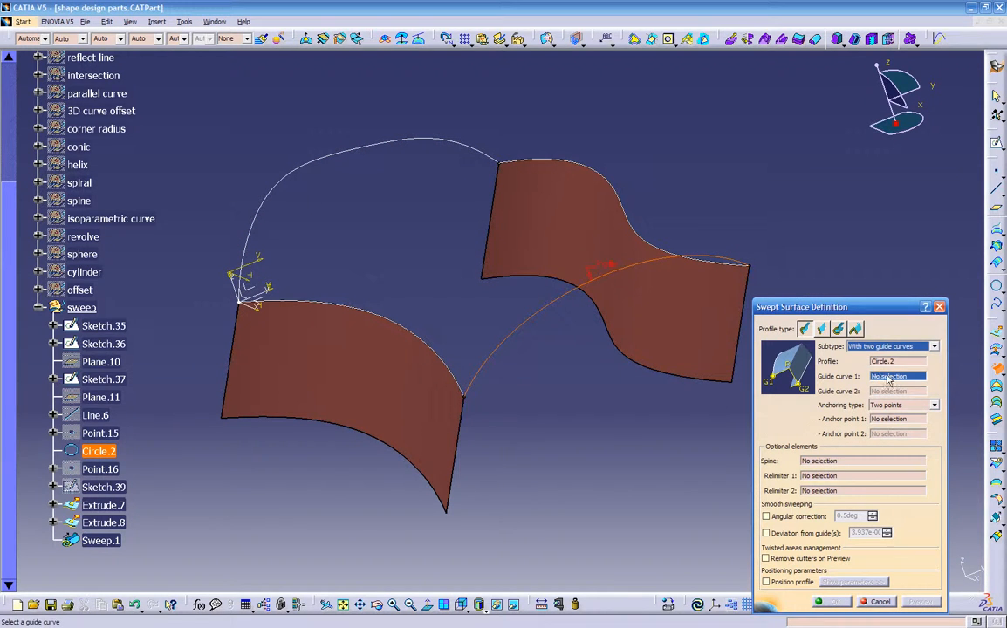
{"action": "left_click", "coordinate": [455, 375]}
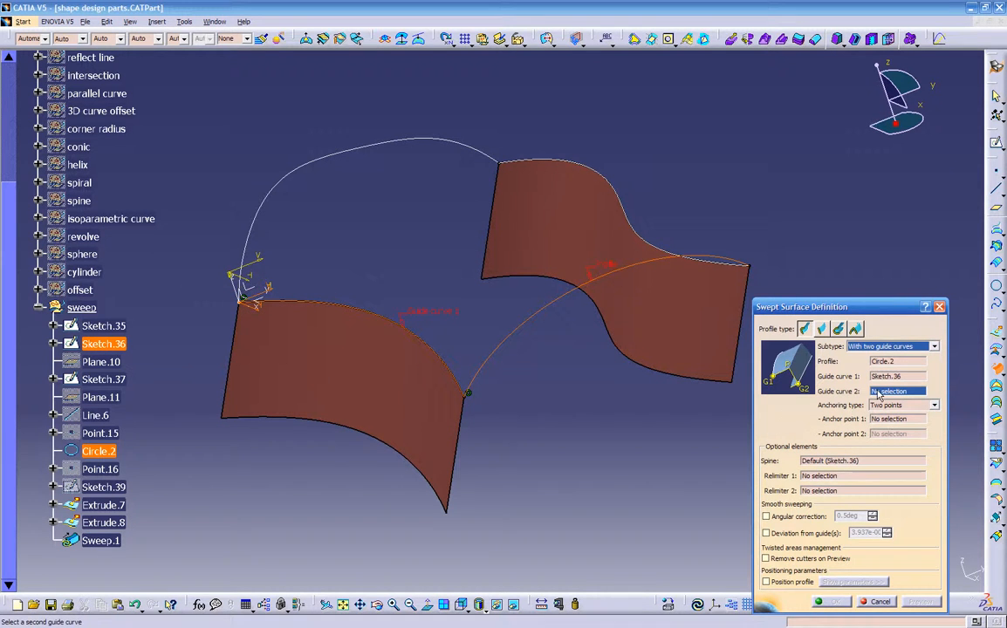
{"action": "left_click", "coordinate": [718, 262]}
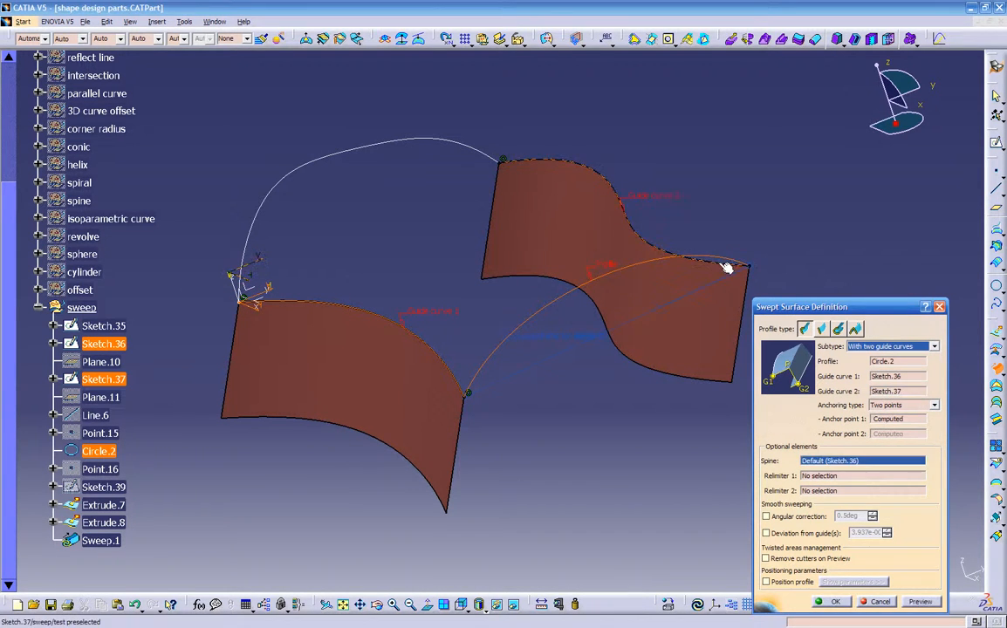
{"action": "middle_click_drag", "start_coordinate": [555, 403], "coordinate": [564, 342]}
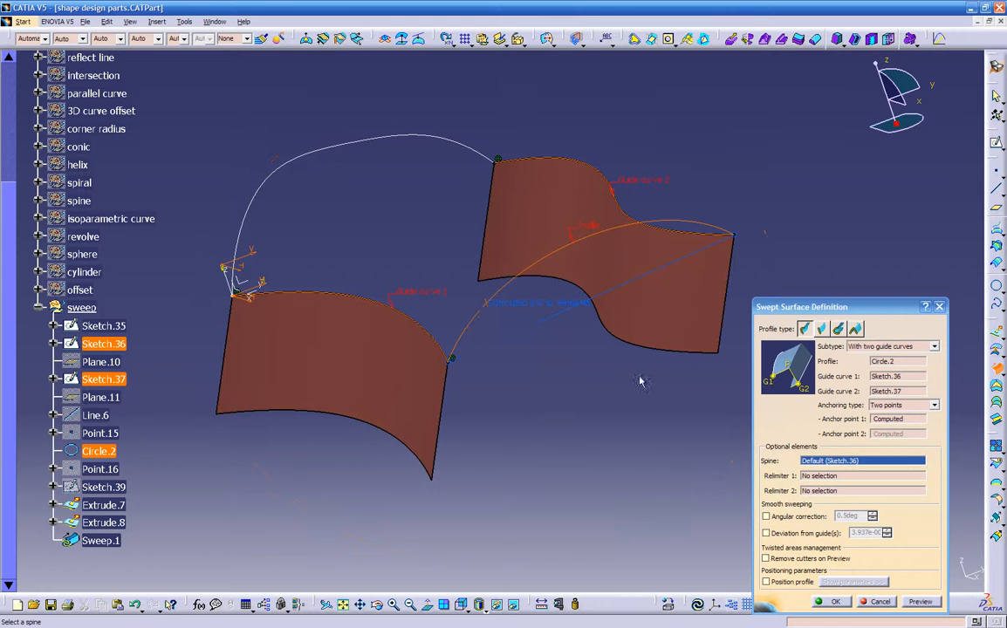
{"action": "left_click", "coordinate": [916, 602]}
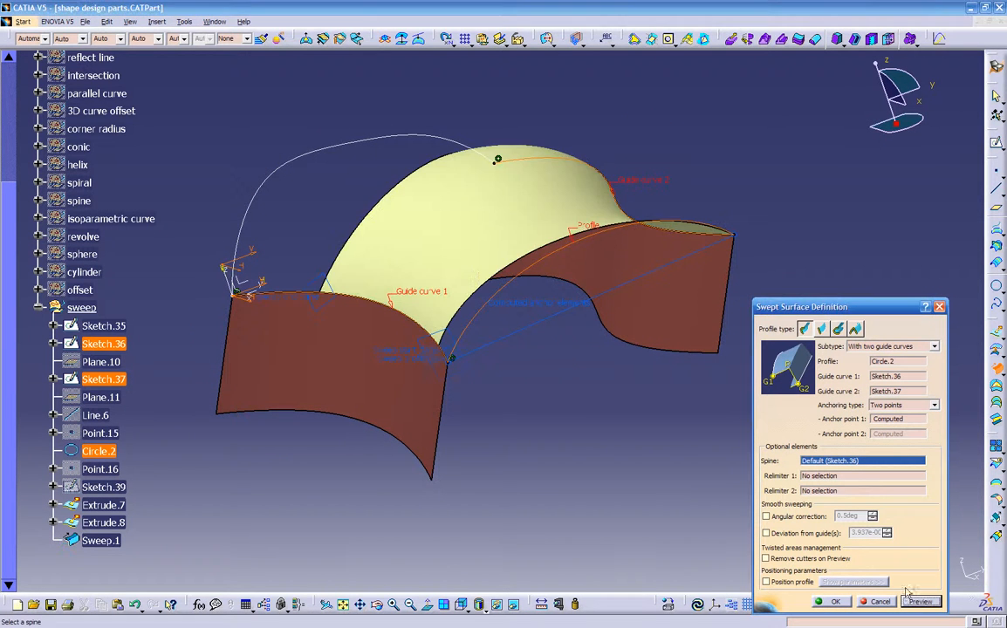
Inspect the two-guide sweep, change its subtype to With reference surface, and preview Circle.2 swept along Sketch.36
{"action": "middle_click_drag", "start_coordinate": [585, 437], "coordinate": [385, 353]}
{"action": "middle_click_drag", "start_coordinate": [509, 327], "coordinate": [457, 411]}
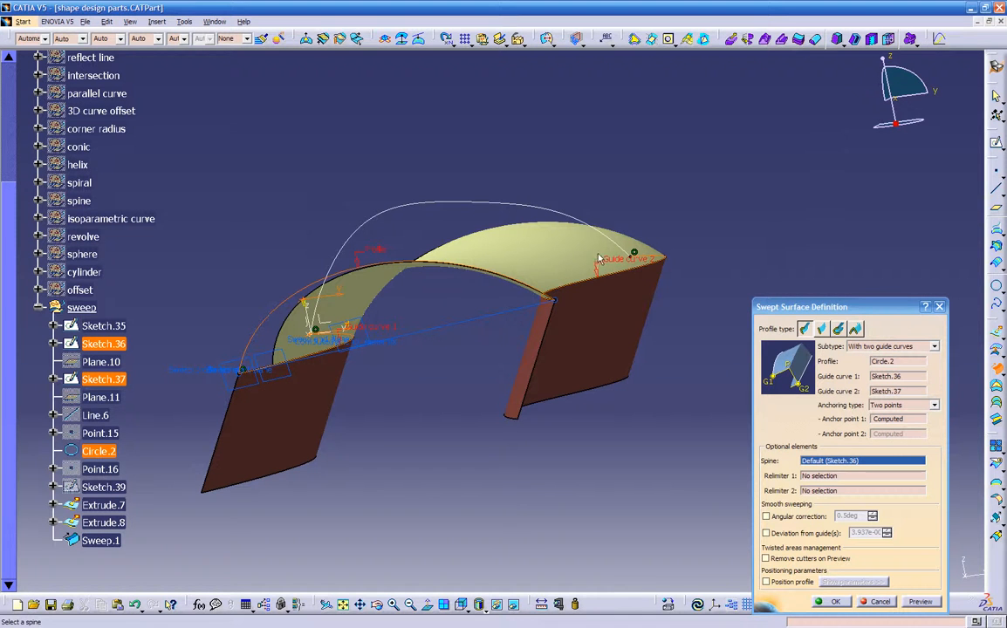
{"action": "middle_click_drag", "start_coordinate": [451, 300], "coordinate": [476, 388]}
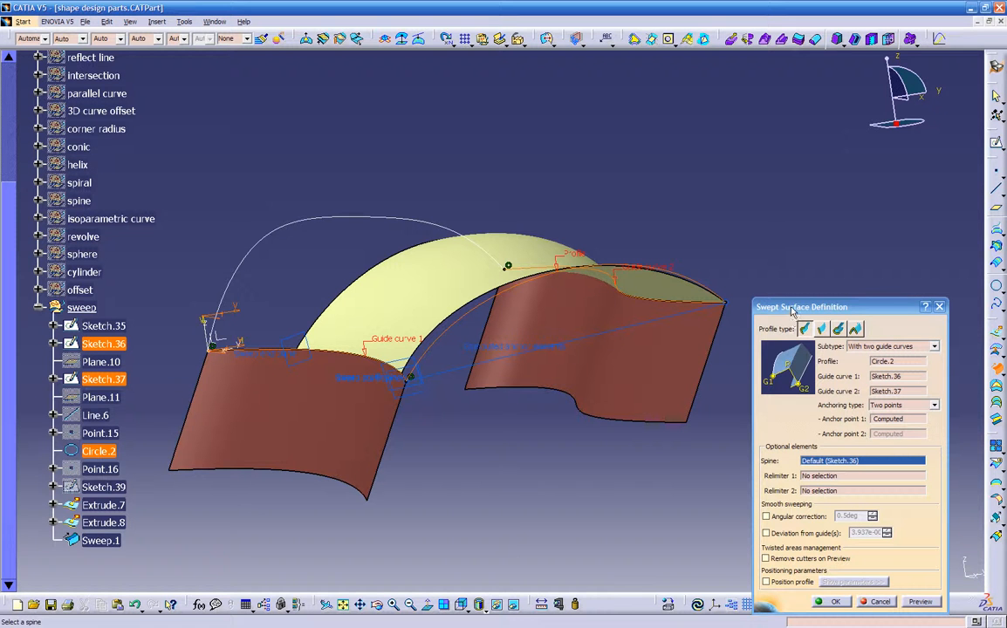
{"action": "middle_click_drag", "start_coordinate": [595, 371], "coordinate": [602, 388]}
{"action": "left_click", "coordinate": [907, 346]}
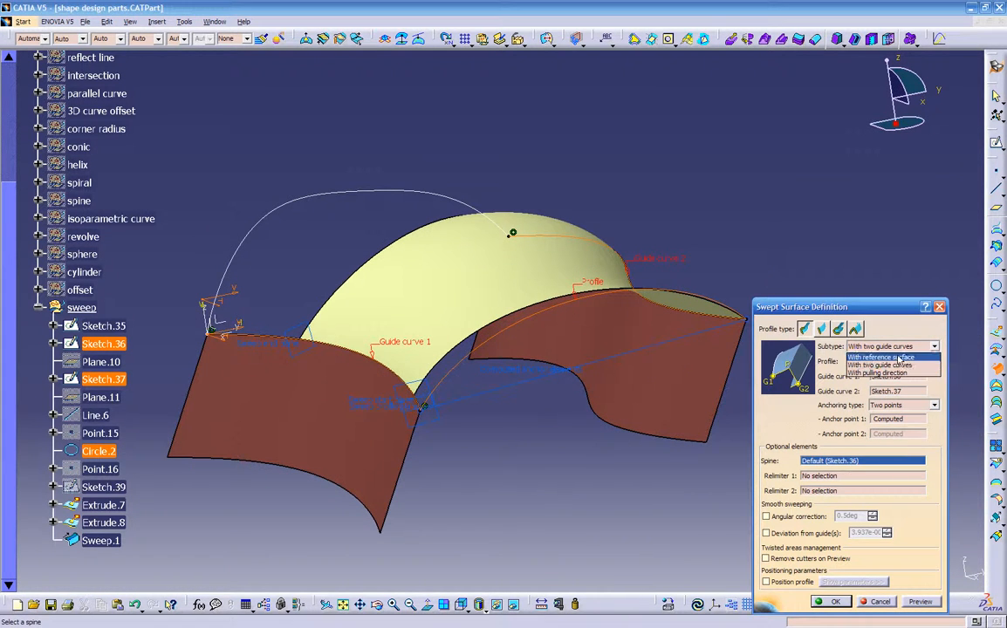
{"action": "left_click", "coordinate": [898, 359]}
{"action": "middle_click_drag", "start_coordinate": [526, 413], "coordinate": [425, 403]}
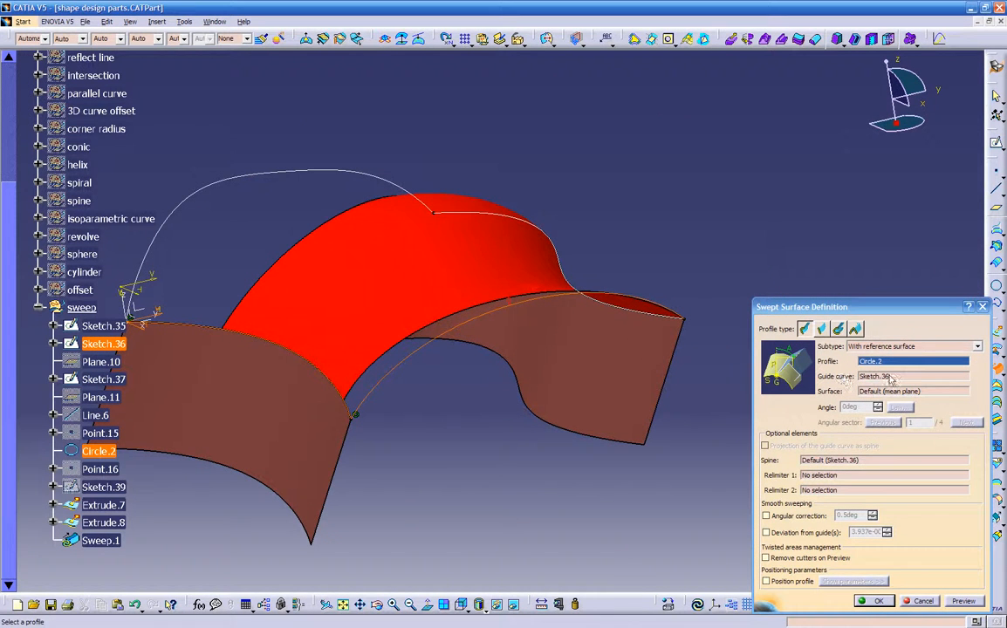
{"action": "left_click", "coordinate": [963, 602]}
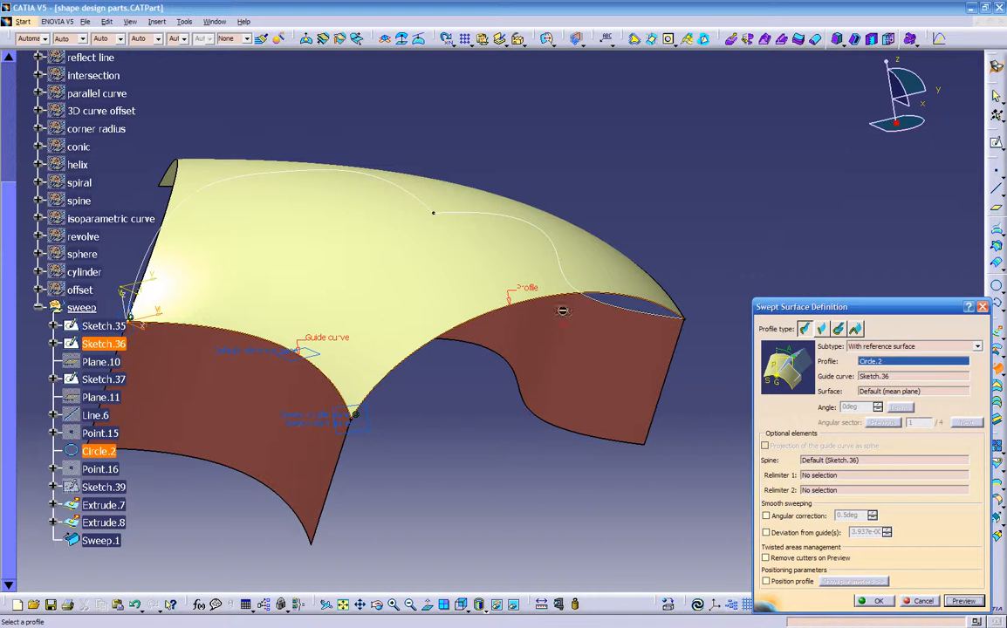
Inspect the previewed sweep of Circle.2 along Sketch.36 from several angles and discard it
{"action": "middle_click_drag", "start_coordinate": [597, 418], "coordinate": [509, 192]}
{"action": "middle_click_drag", "start_coordinate": [611, 270], "coordinate": [550, 389]}
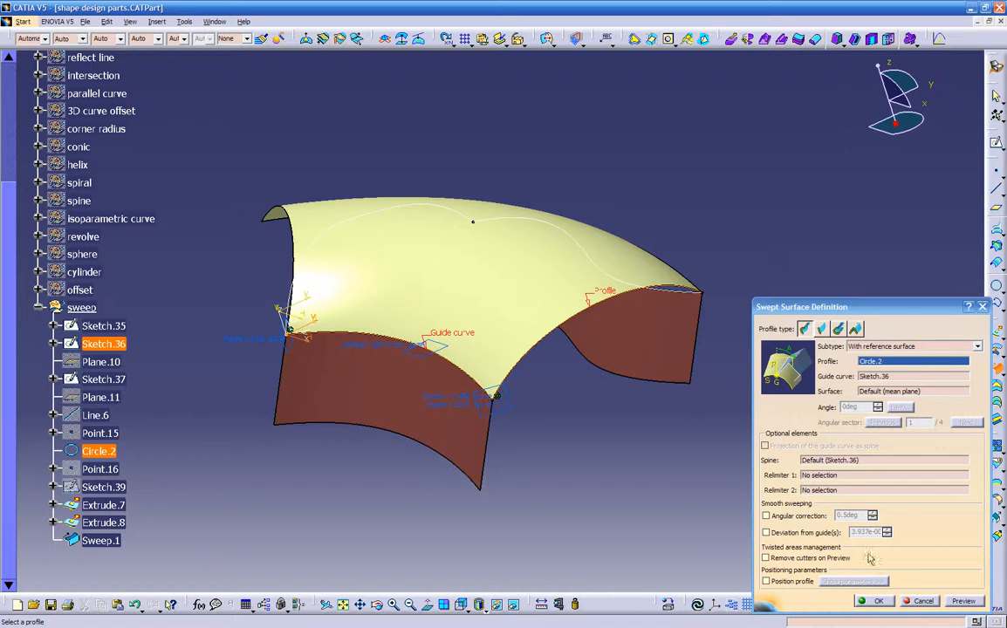
{"action": "middle_click_drag", "start_coordinate": [538, 452], "coordinate": [541, 425]}
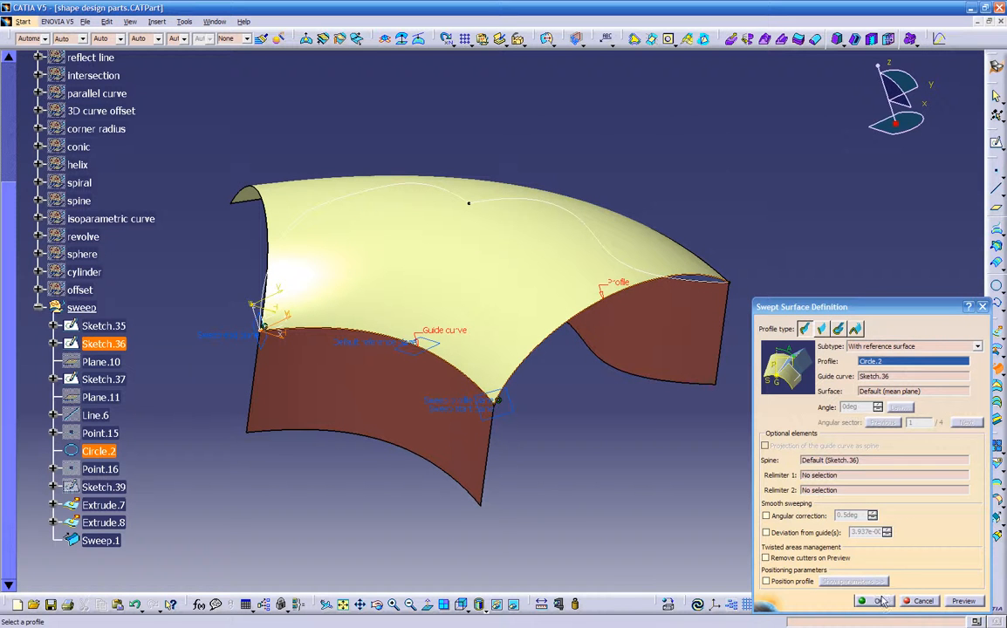
{"action": "left_click", "coordinate": [907, 602]}
Start a fill surface with Circle.2 and Sketch.36 as boundary curves, using Extrude.7 as the support for Sketch.36
{"action": "middle_click_drag", "start_coordinate": [630, 482], "coordinate": [419, 395]}
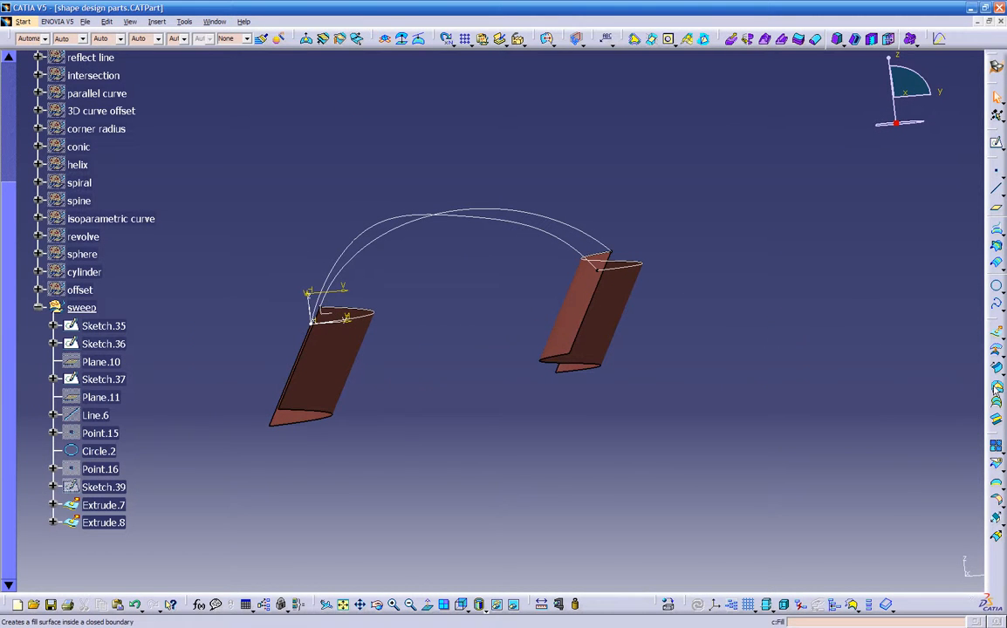
{"action": "left_click", "coordinate": [996, 388]}
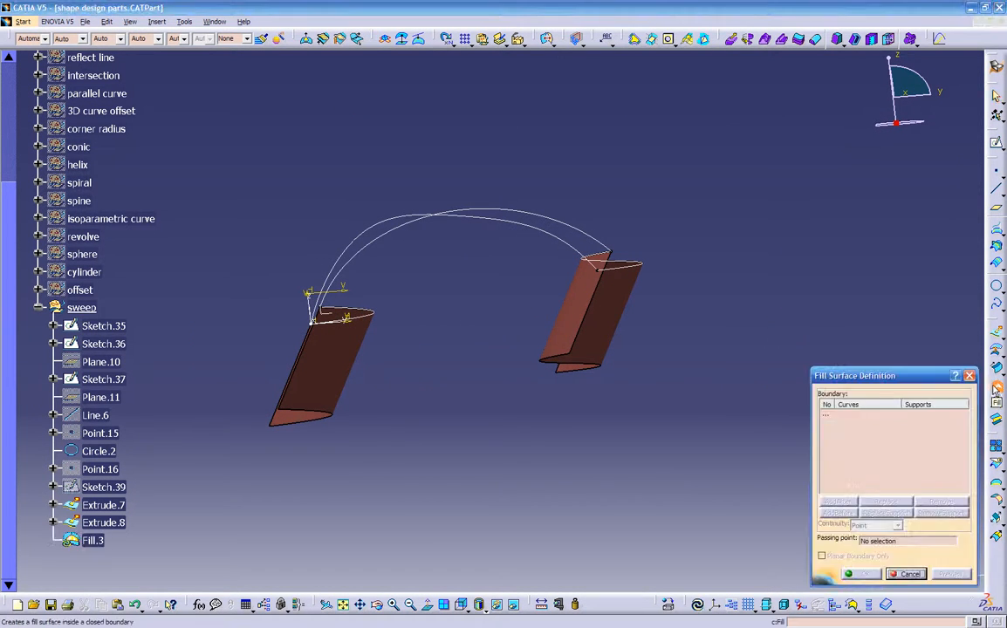
{"action": "middle_click_drag", "start_coordinate": [563, 380], "coordinate": [638, 442]}
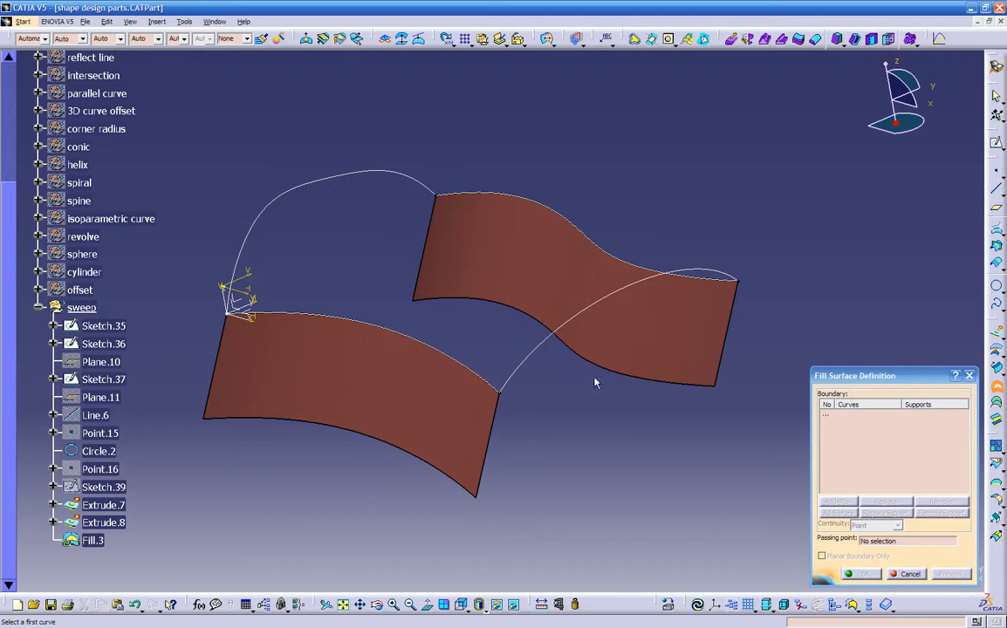
{"action": "left_click", "coordinate": [541, 352]}
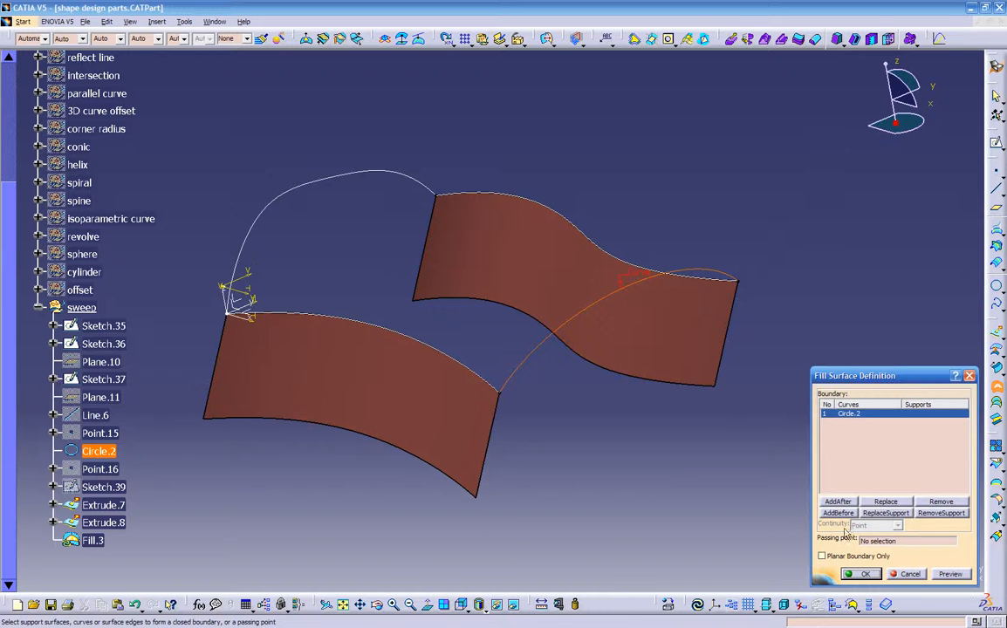
{"action": "left_click", "coordinate": [484, 381]}
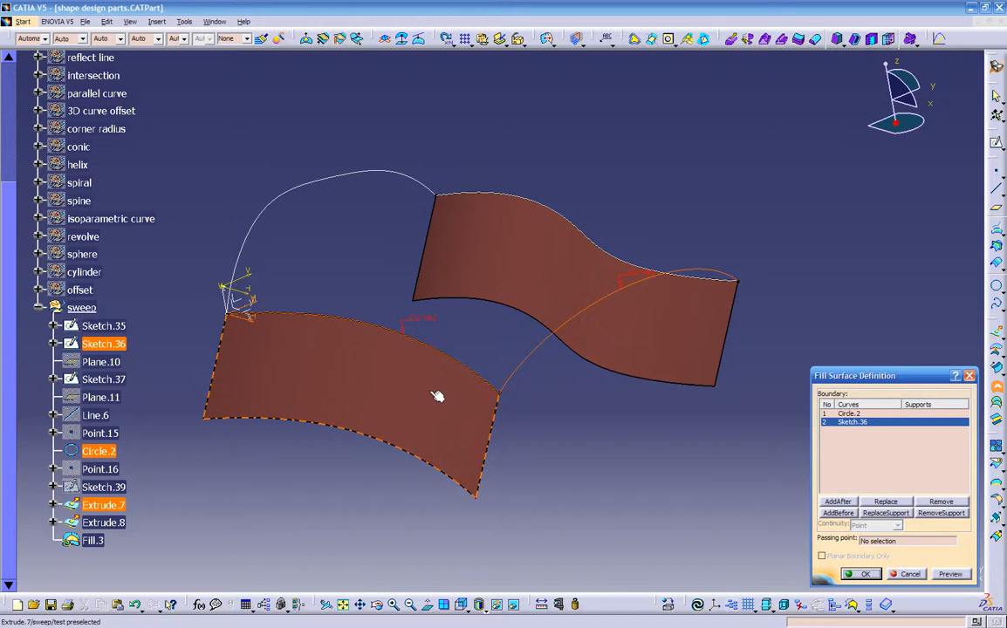
{"action": "left_click", "coordinate": [478, 412]}
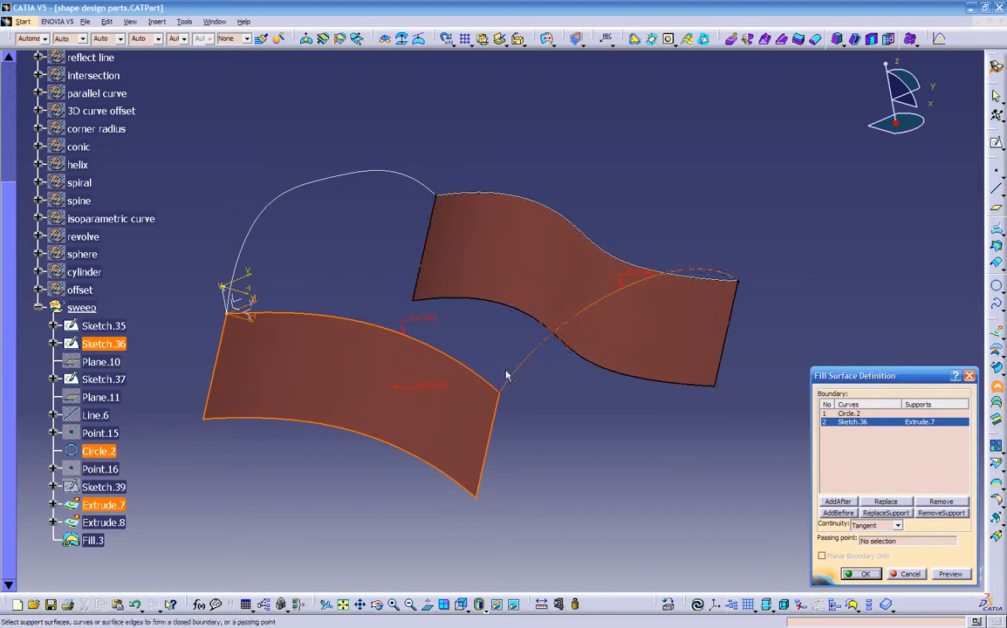
Add Sketch.35 and Sketch.37 to the fill boundary, using Extrude.8 as the support for Sketch.37
{"action": "middle_click_drag", "start_coordinate": [510, 401], "coordinate": [457, 350]}
{"action": "mouse_move", "coordinate": [352, 352]}
{"action": "middle_mouse_down"}
{"action": "mouse_move", "coordinate": [445, 385]}
{"action": "mouse_move", "coordinate": [449, 401]}
{"action": "mouse_move", "coordinate": [405, 303]}
{"action": "middle_mouse_up"}
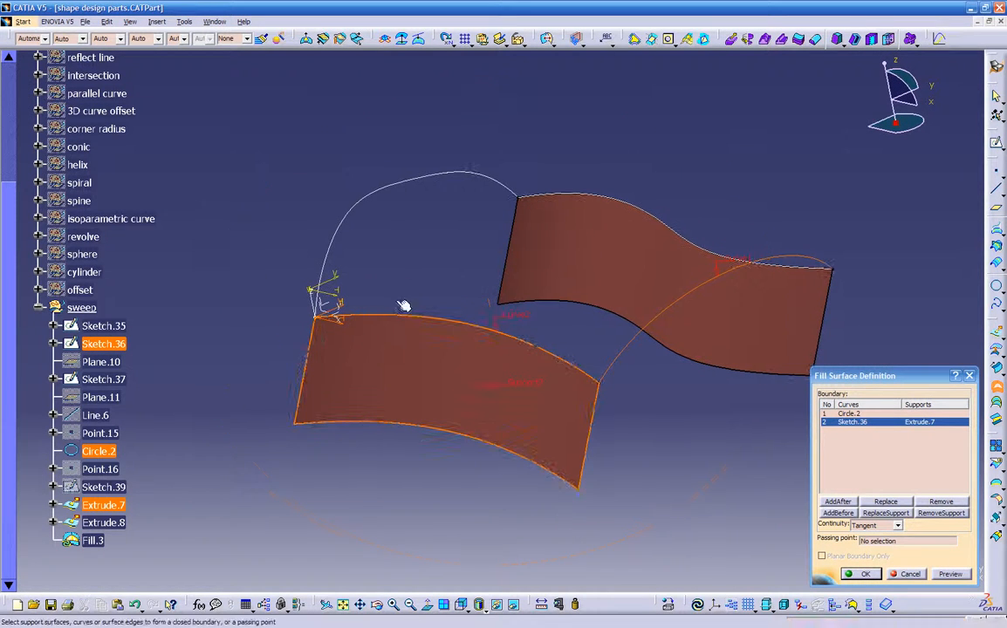
{"action": "left_click", "coordinate": [374, 206]}
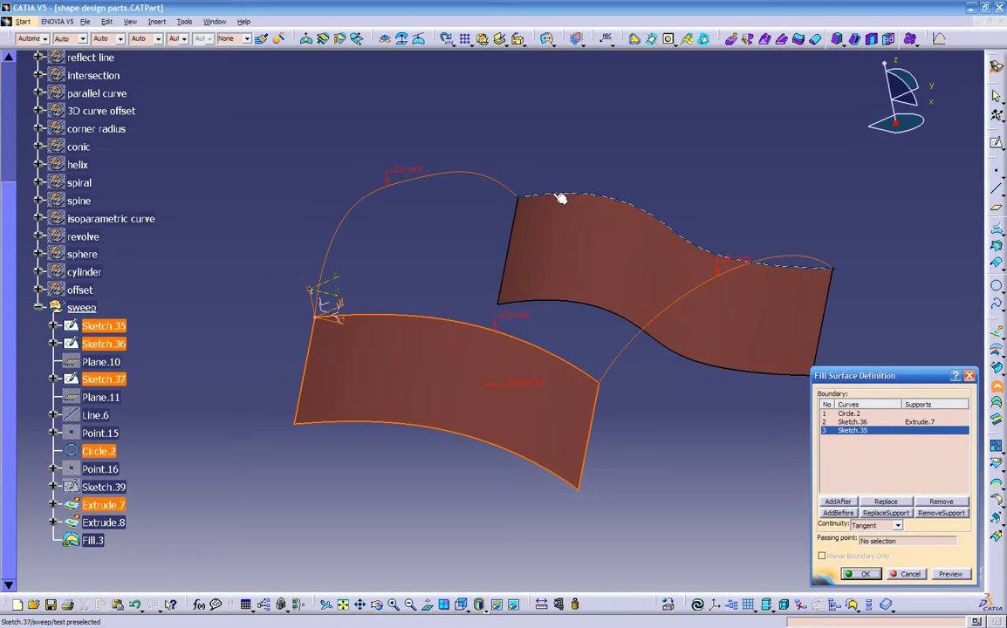
{"action": "left_click", "coordinate": [561, 197]}
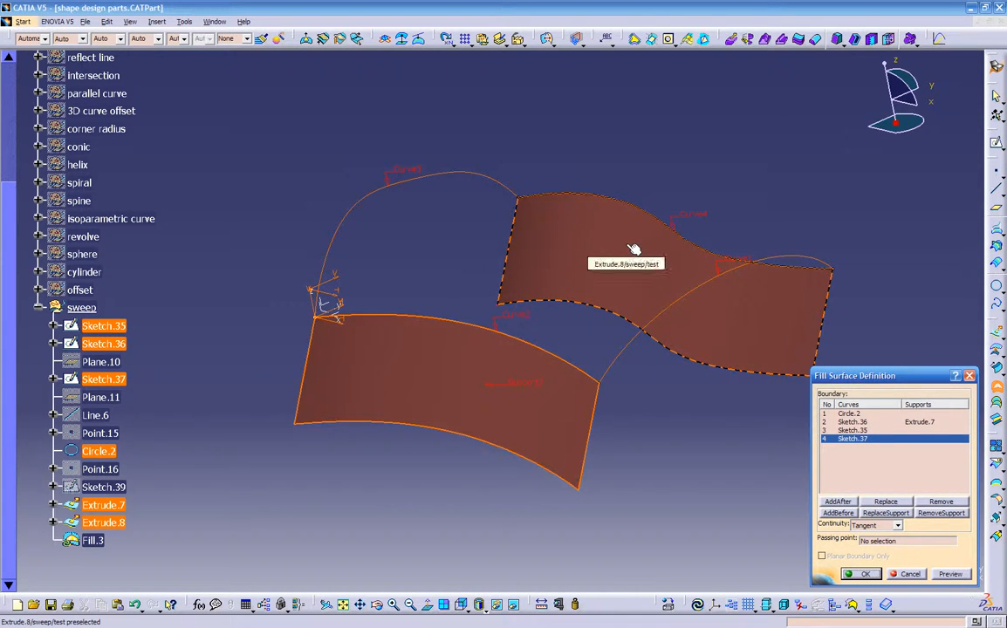
{"action": "left_click", "coordinate": [632, 244]}
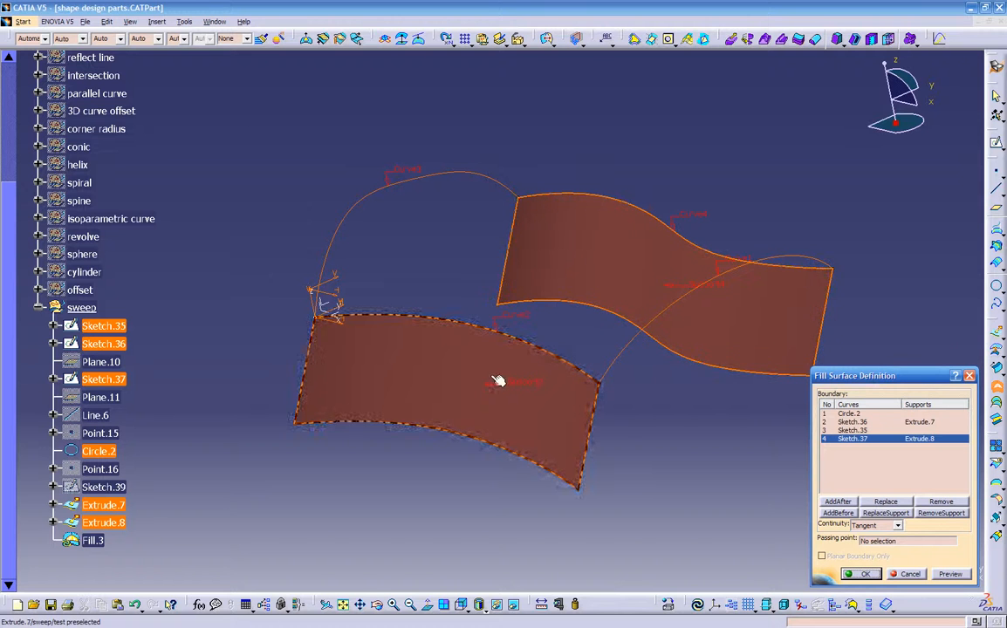
Check the fill's continuity setting, keep it at Tangent, and create the surface
{"action": "middle_click_drag", "start_coordinate": [629, 323], "coordinate": [551, 408]}
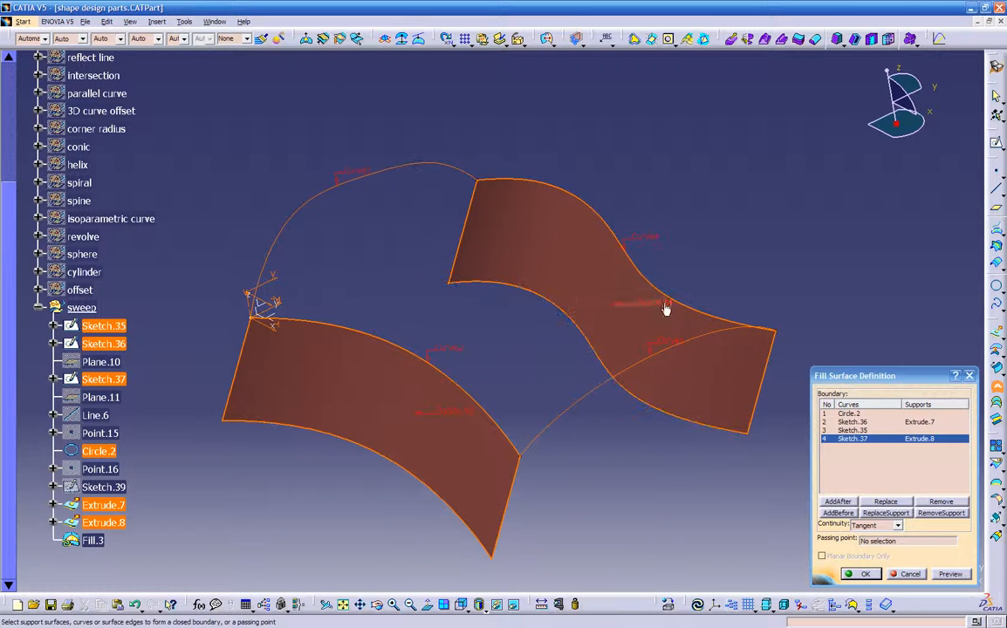
{"action": "middle_click_drag", "start_coordinate": [648, 309], "coordinate": [515, 425]}
{"action": "left_click", "coordinate": [870, 529]}
{"action": "left_click", "coordinate": [873, 529]}
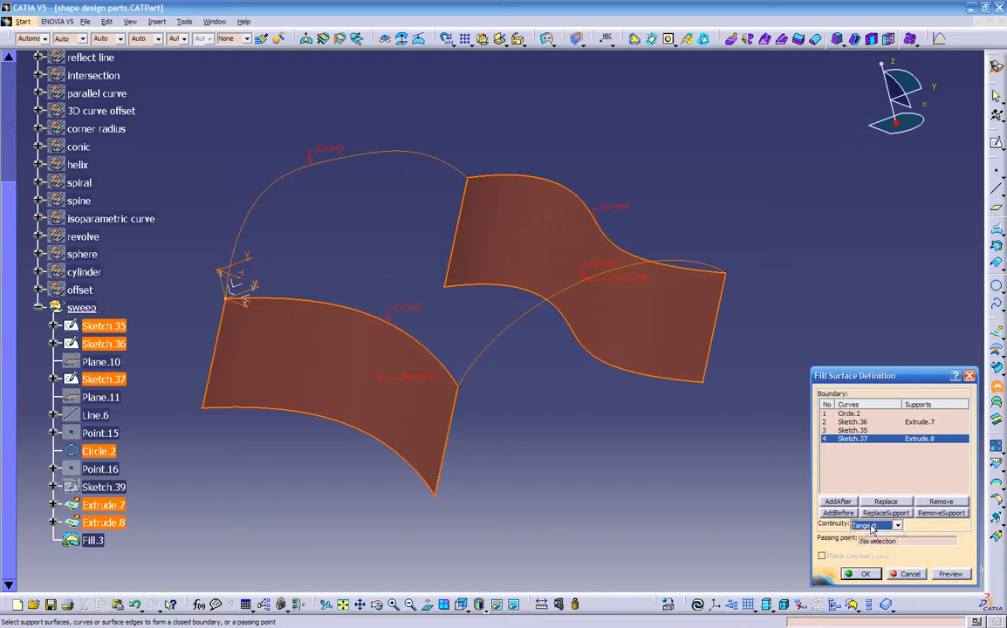
{"action": "left_click", "coordinate": [866, 574]}
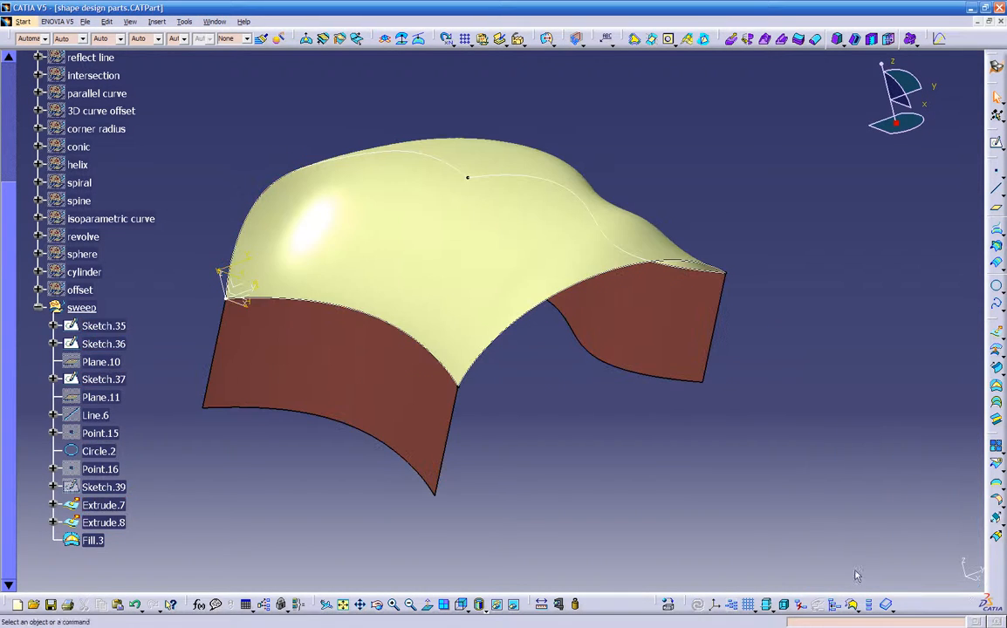
Examine the new fill surface from several angles, including where it meets the two extruded surfaces
{"action": "middle_click_drag", "start_coordinate": [665, 480], "coordinate": [637, 289]}
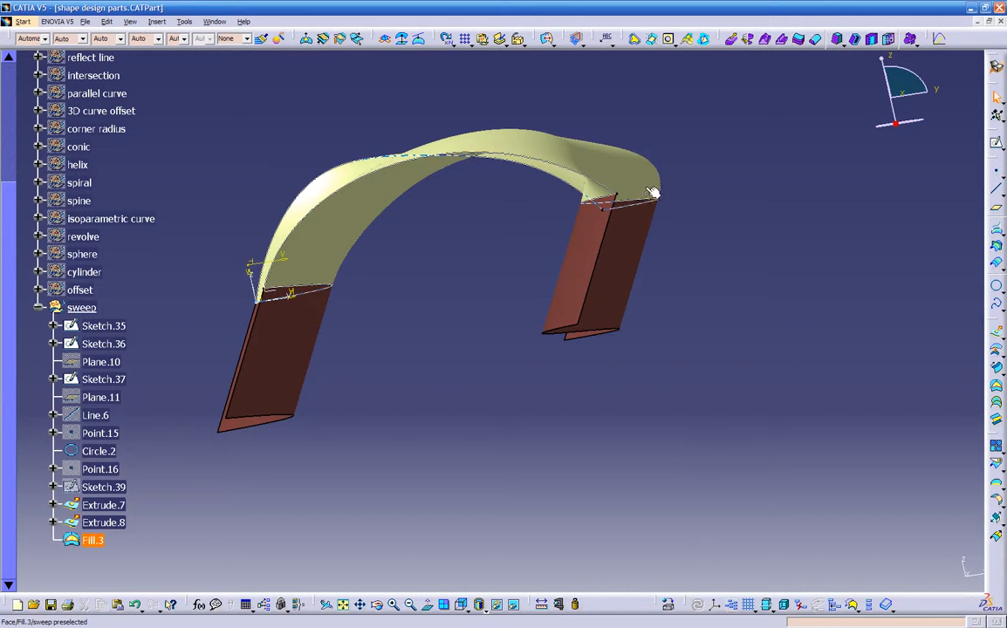
{"action": "middle_click_drag", "start_coordinate": [425, 171], "coordinate": [557, 225]}
{"action": "middle_click_drag", "start_coordinate": [454, 298], "coordinate": [359, 298]}
{"action": "mouse_move", "coordinate": [640, 272]}
{"action": "middle_mouse_down"}
{"action": "mouse_move", "coordinate": [498, 294]}
{"action": "mouse_move", "coordinate": [542, 241]}
{"action": "mouse_move", "coordinate": [666, 213]}
{"action": "mouse_move", "coordinate": [523, 273]}
{"action": "mouse_move", "coordinate": [738, 236]}
{"action": "mouse_move", "coordinate": [562, 367]}
{"action": "mouse_move", "coordinate": [601, 283]}
{"action": "mouse_move", "coordinate": [524, 404]}
{"action": "middle_mouse_up"}
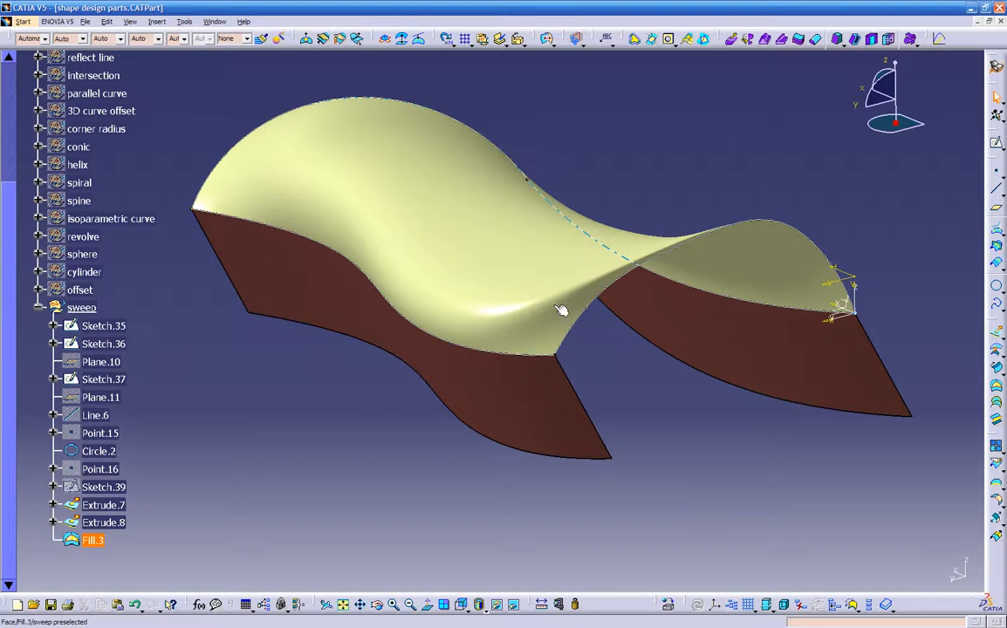
{"action": "mouse_move", "coordinate": [699, 369]}
{"action": "middle_mouse_down"}
{"action": "mouse_move", "coordinate": [507, 420]}
{"action": "mouse_move", "coordinate": [433, 418]}
{"action": "mouse_move", "coordinate": [464, 335]}
{"action": "mouse_move", "coordinate": [541, 385]}
{"action": "mouse_move", "coordinate": [667, 319]}
{"action": "mouse_move", "coordinate": [778, 312]}
{"action": "mouse_move", "coordinate": [553, 384]}
{"action": "mouse_move", "coordinate": [823, 355]}
{"action": "mouse_move", "coordinate": [539, 420]}
{"action": "mouse_move", "coordinate": [729, 352]}
{"action": "mouse_move", "coordinate": [461, 335]}
{"action": "middle_mouse_up"}
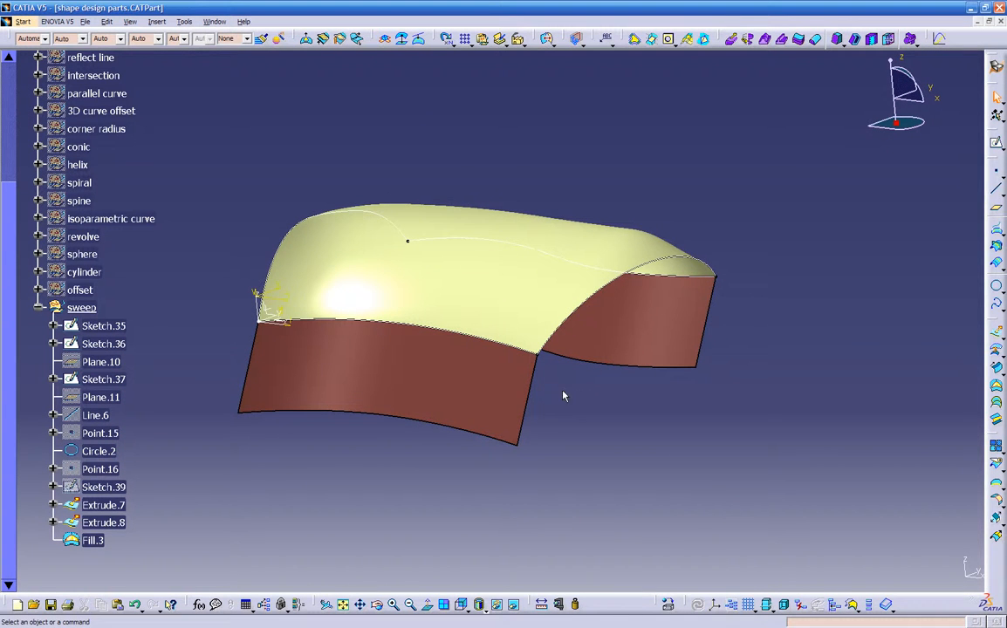
{"action": "middle_click_drag", "start_coordinate": [465, 393], "coordinate": [480, 290]}
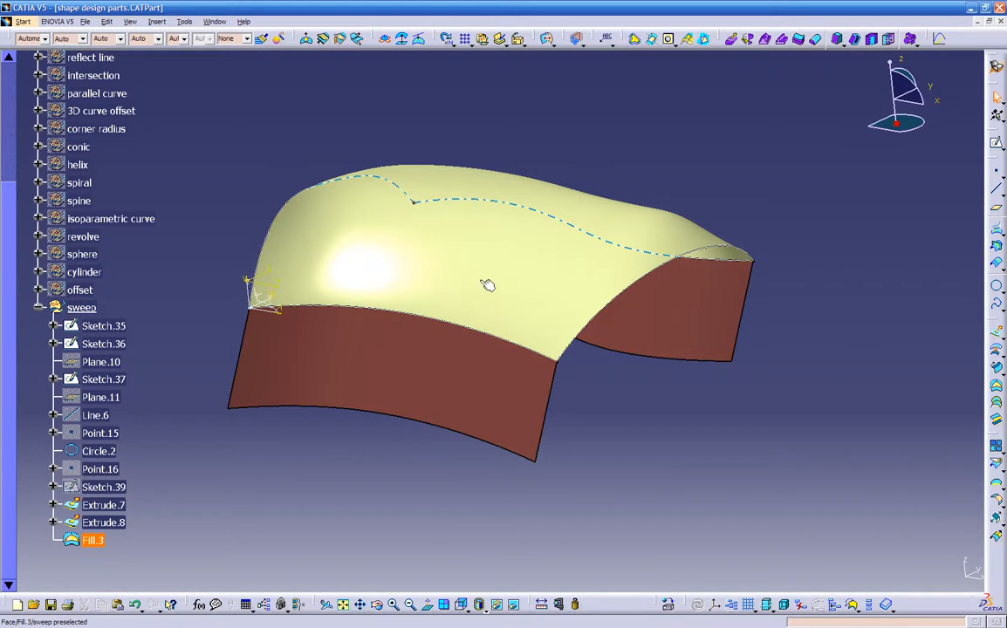
Hide the fill surface to view its bare boundary curves and supports, and show it again
{"action": "right_click", "coordinate": [433, 253]}
{"action": "left_click", "coordinate": [458, 294]}
{"action": "middle_click_drag", "start_coordinate": [480, 305], "coordinate": [471, 365]}
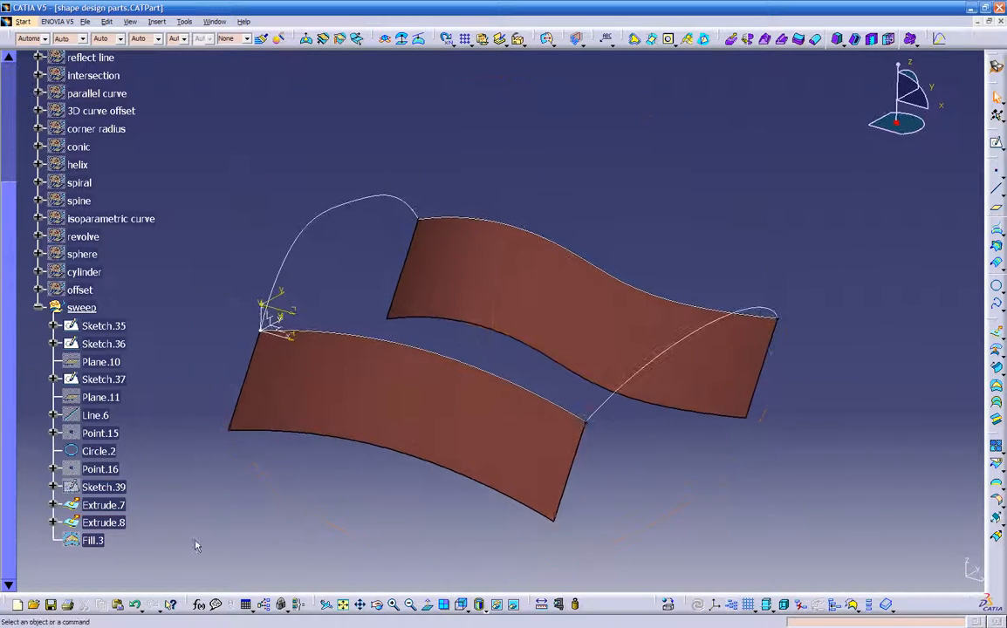
{"action": "right_click", "coordinate": [103, 541]}
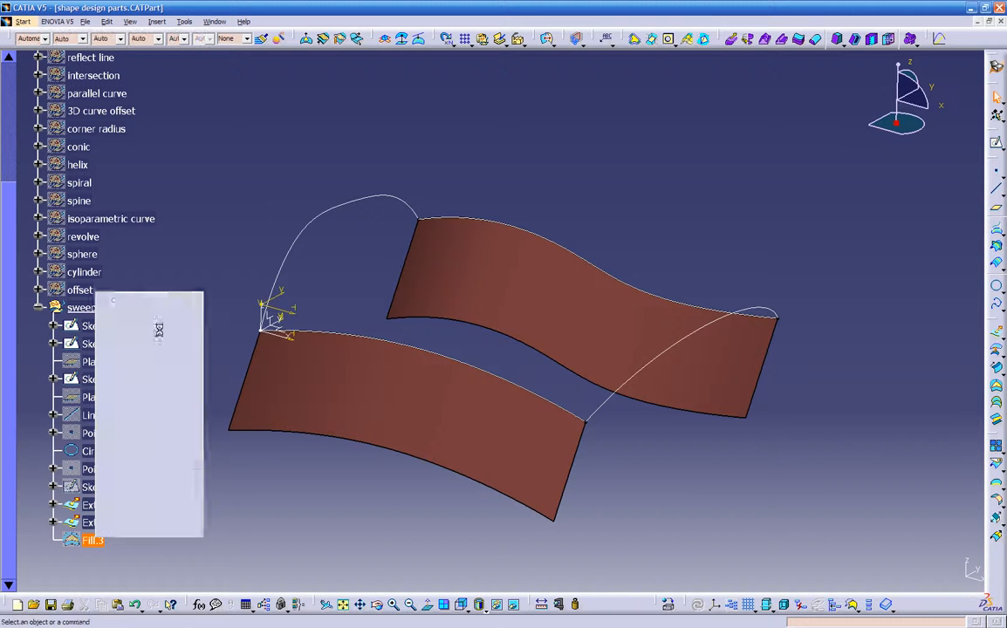
{"action": "left_click", "coordinate": [114, 301]}
Create a point on surface Fill.3, placed freely near the middle at a distance of about 1.73 in
{"action": "middle_click_drag", "start_coordinate": [427, 312], "coordinate": [532, 441]}
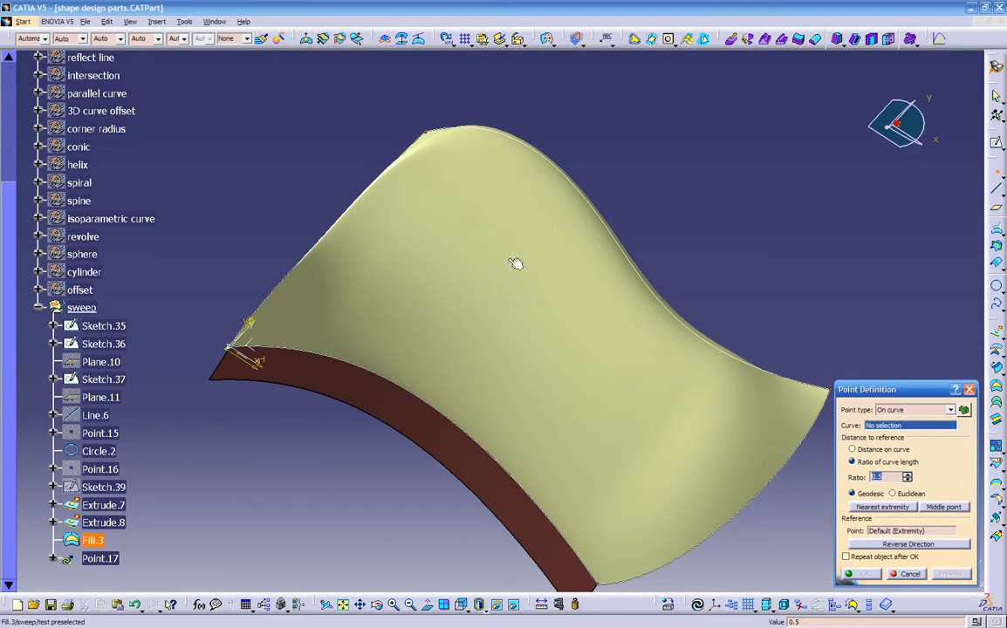
{"action": "left_click", "coordinate": [899, 410]}
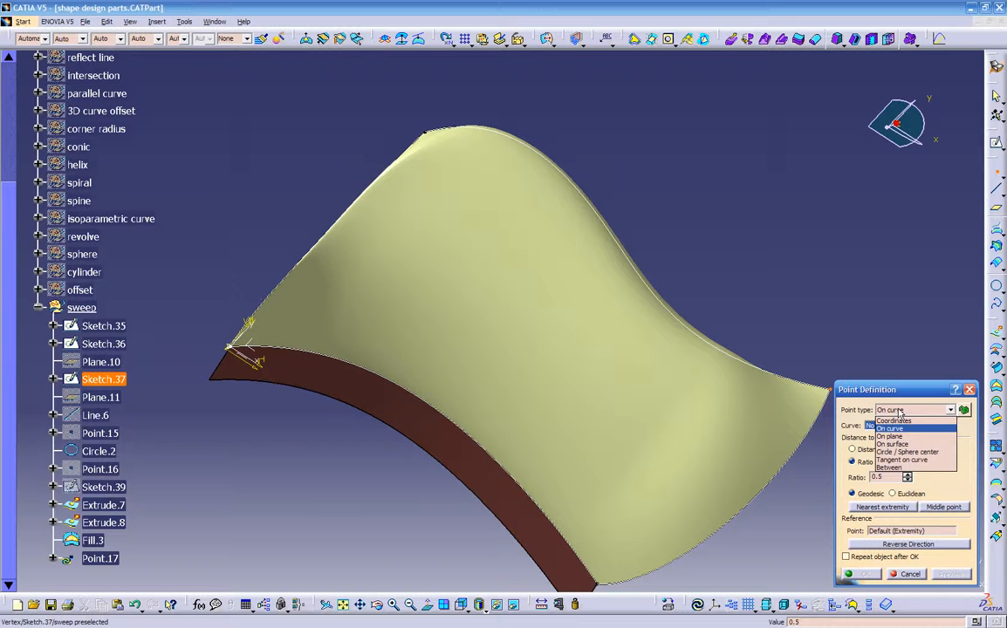
{"action": "left_click", "coordinate": [892, 444]}
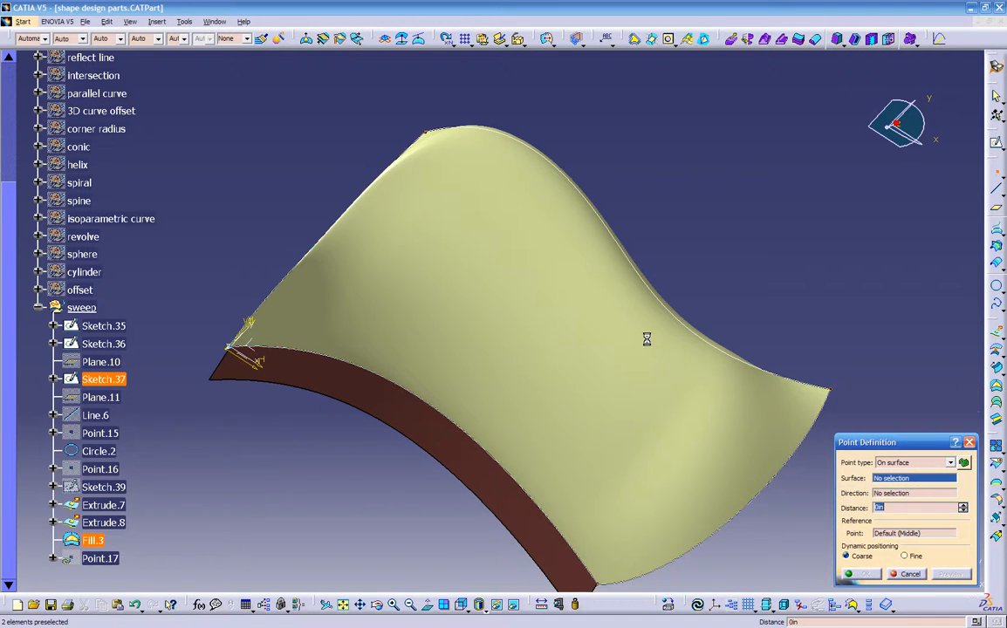
{"action": "left_click", "coordinate": [507, 289]}
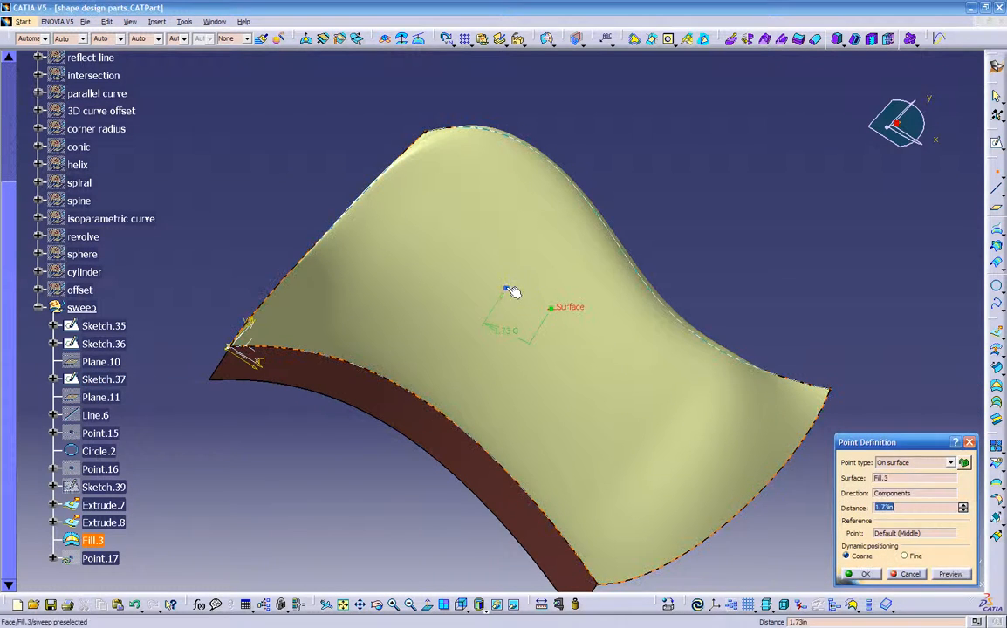
{"action": "left_click", "coordinate": [856, 573]}
Color the fill surface blue
{"action": "middle_click_drag", "start_coordinate": [569, 448], "coordinate": [425, 294]}
{"action": "right_click", "coordinate": [425, 294]}
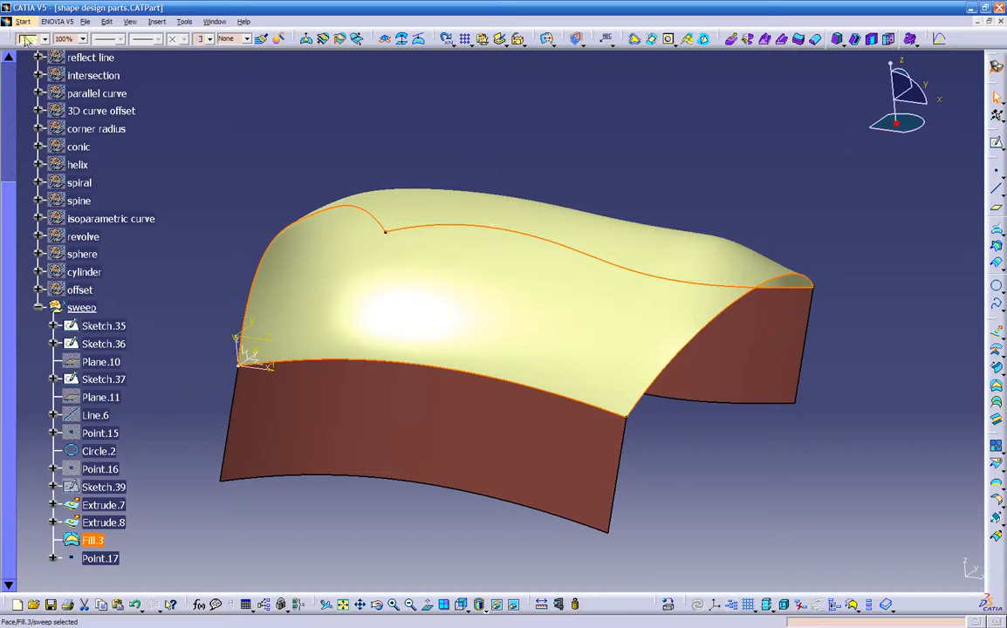
{"action": "left_click", "coordinate": [27, 39]}
{"action": "left_click", "coordinate": [32, 144]}
{"action": "left_click", "coordinate": [265, 145]}
{"action": "middle_click_drag", "start_coordinate": [265, 146], "coordinate": [636, 285]}
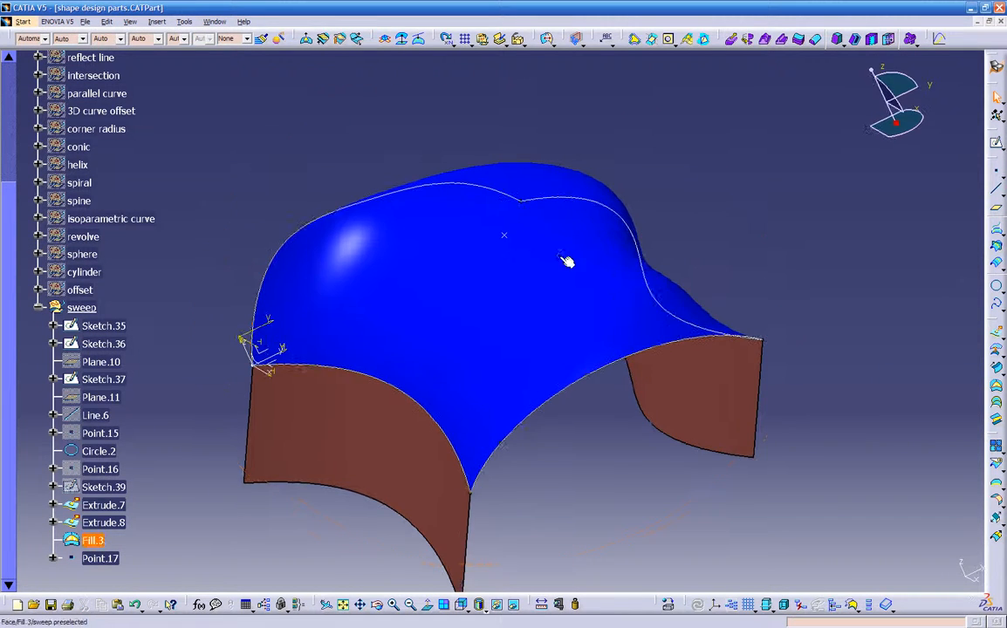
Set up a Translate of Point.17 along the Z axis of the absolute axis system
{"action": "left_click", "coordinate": [503, 235]}
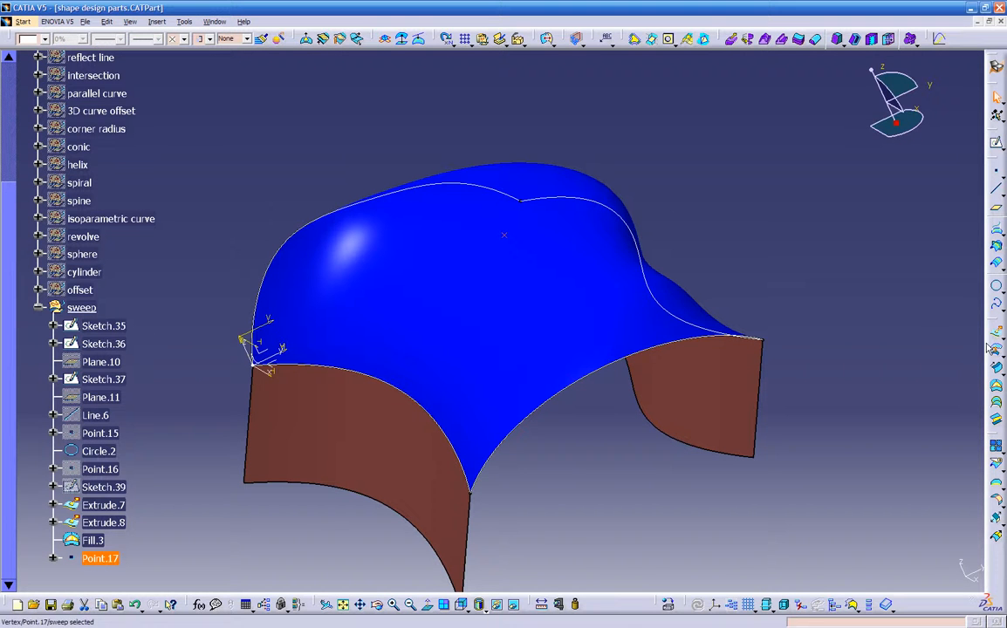
{"action": "left_click", "coordinate": [996, 517]}
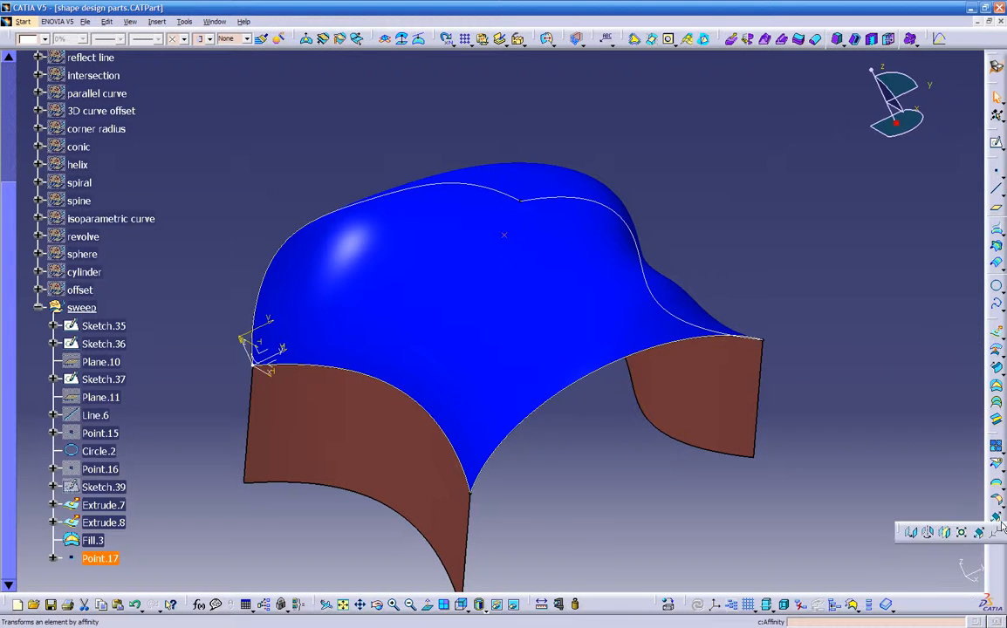
{"action": "left_click", "coordinate": [916, 534]}
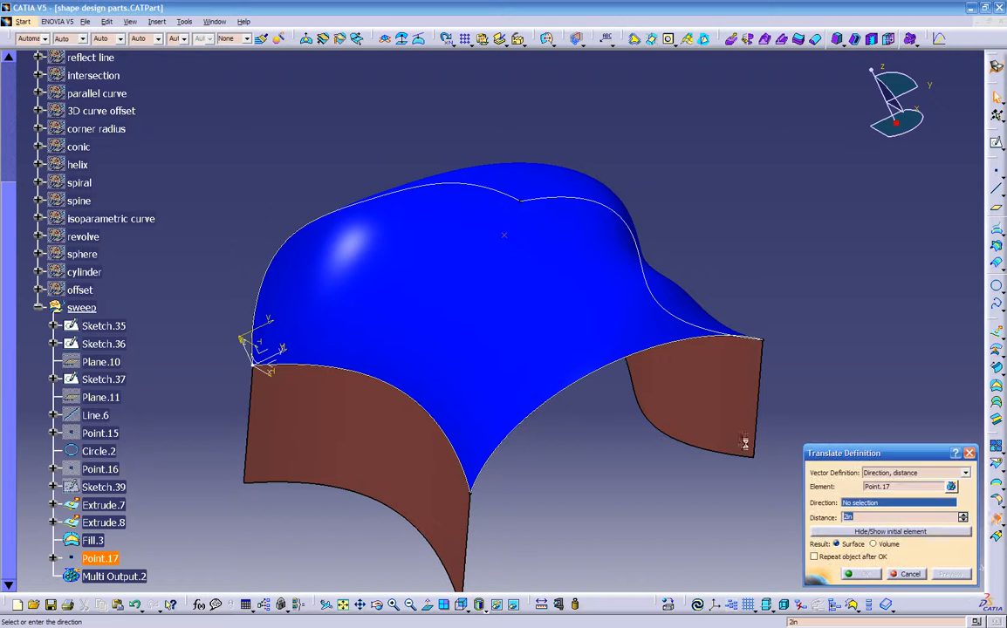
{"action": "middle_click_drag", "start_coordinate": [490, 225], "coordinate": [535, 207]}
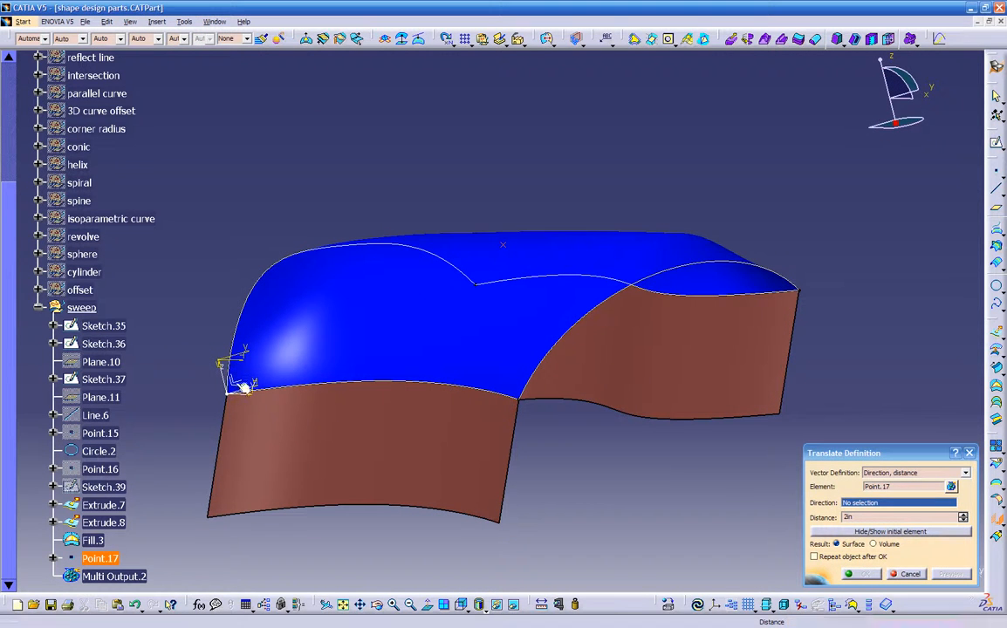
{"action": "left_click", "coordinate": [231, 383]}
{"action": "middle_click_drag", "start_coordinate": [574, 183], "coordinate": [538, 169]}
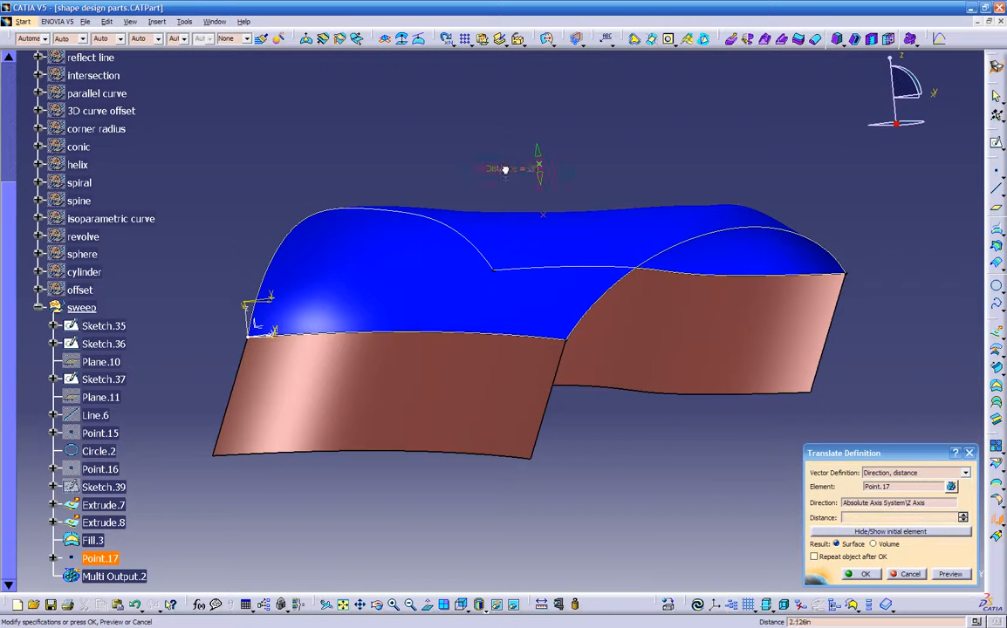
Finish translating Point.17 upward along Z, placing it freely at a distance of about 1.34 in
{"action": "left_click_drag", "start_coordinate": [503, 150], "coordinate": [492, 128]}
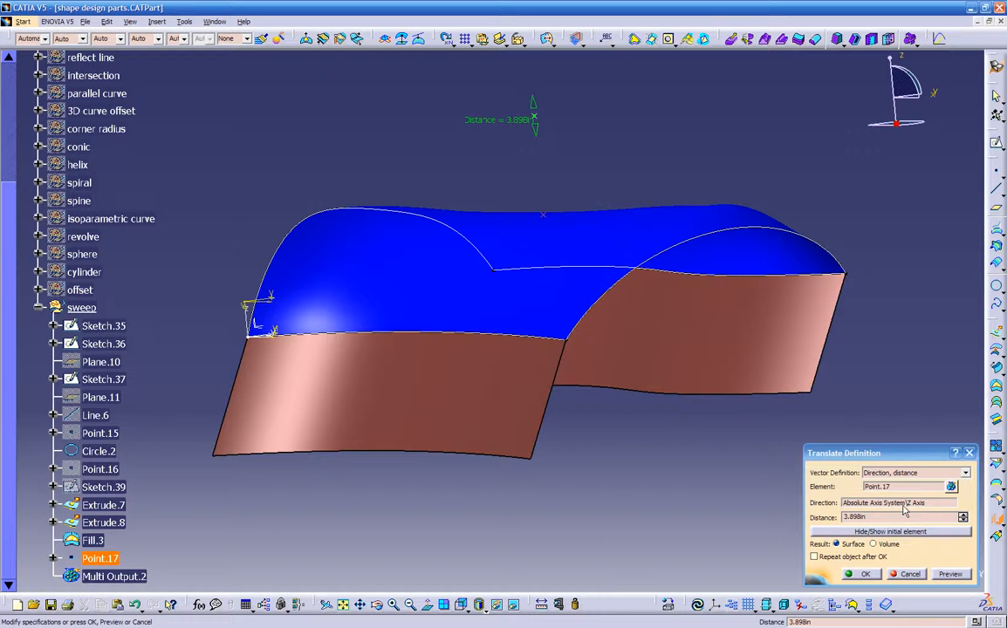
{"action": "middle_click_drag", "start_coordinate": [254, 318], "coordinate": [565, 271]}
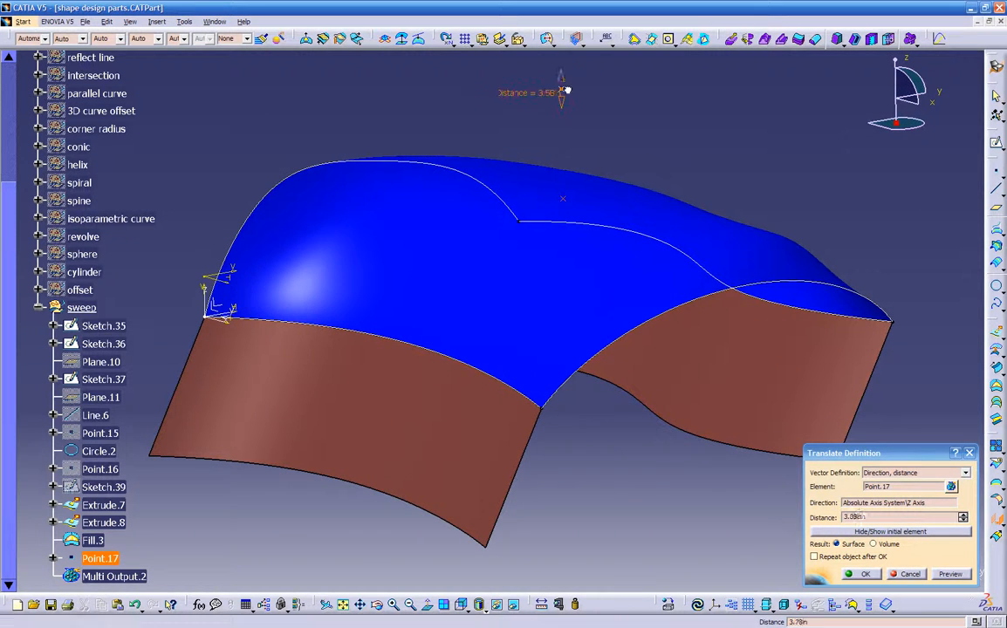
{"action": "left_click_drag", "start_coordinate": [572, 136], "coordinate": [571, 148]}
{"action": "middle_click_drag", "start_coordinate": [537, 278], "coordinate": [559, 229]}
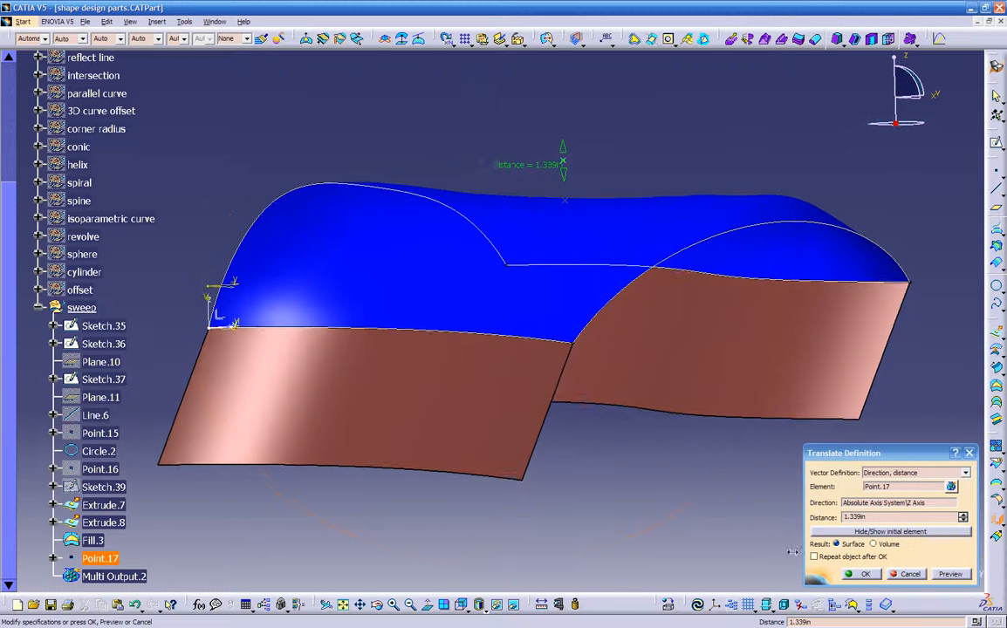
{"action": "left_click", "coordinate": [864, 574]}
Try to assign the translated point as the passing point of the blue fill surface Fill.3, previewing the result
{"action": "middle_click_drag", "start_coordinate": [547, 476], "coordinate": [472, 288]}
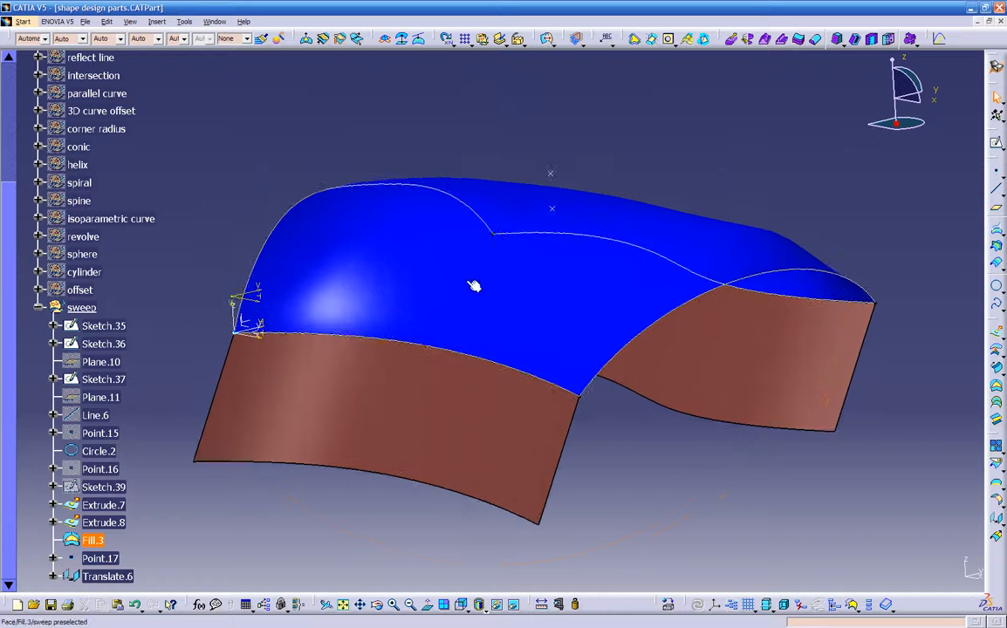
{"action": "double_click", "coordinate": [425, 271]}
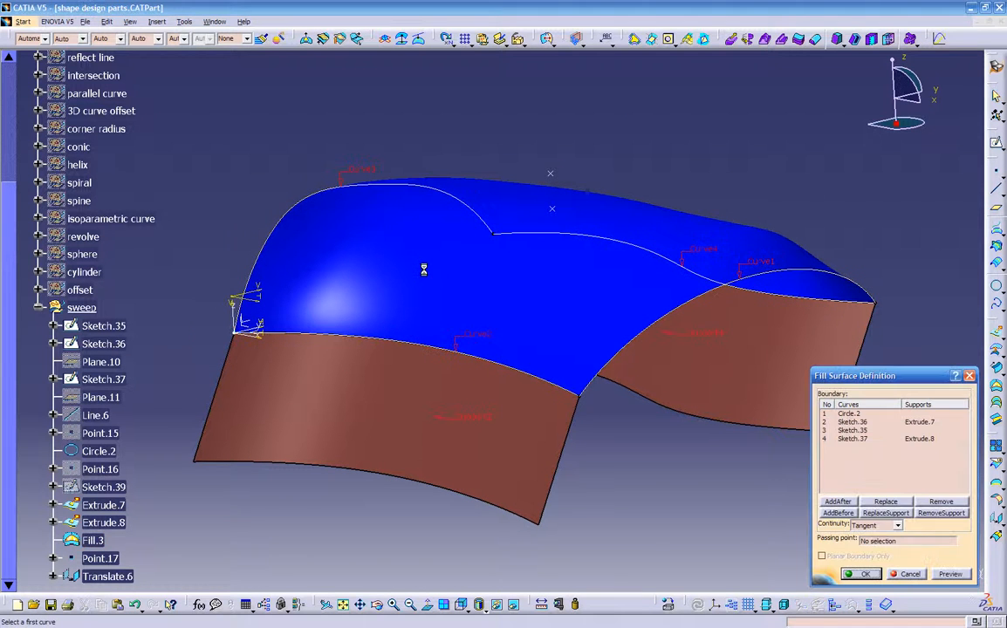
{"action": "left_click", "coordinate": [871, 542]}
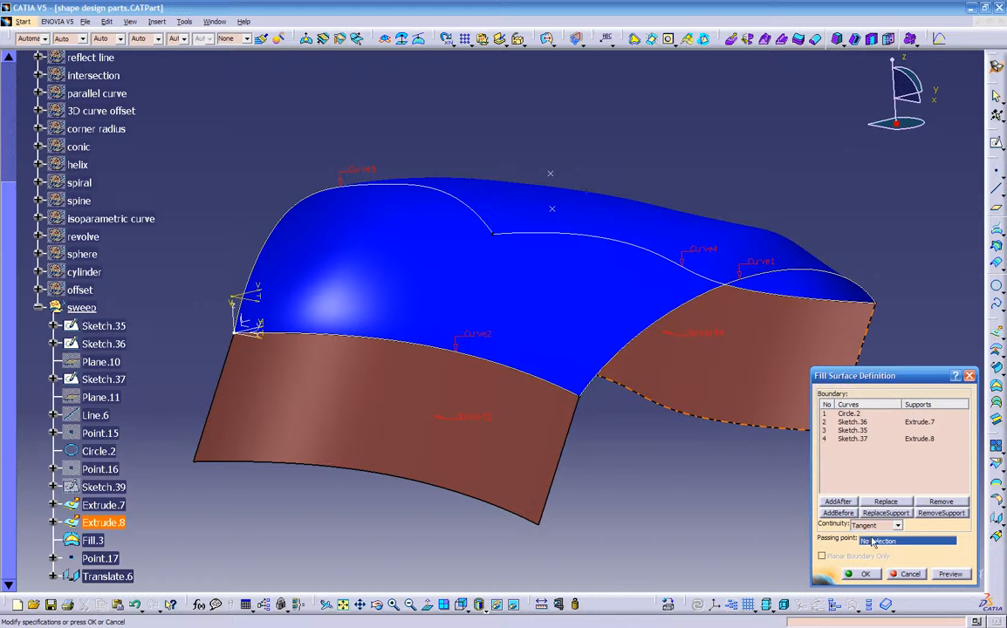
{"action": "left_click", "coordinate": [551, 174]}
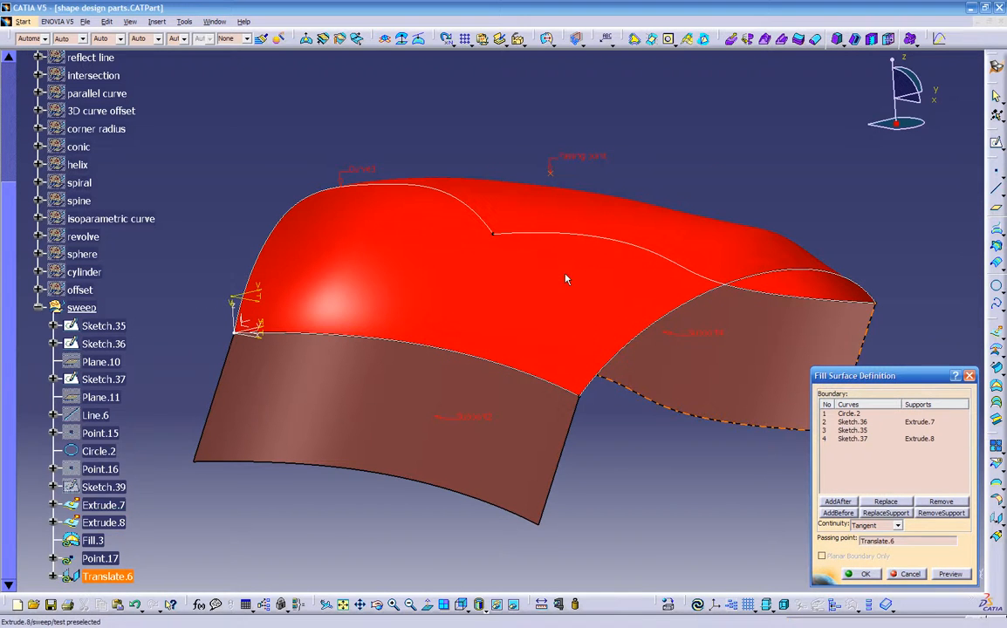
{"action": "left_click", "coordinate": [950, 575]}
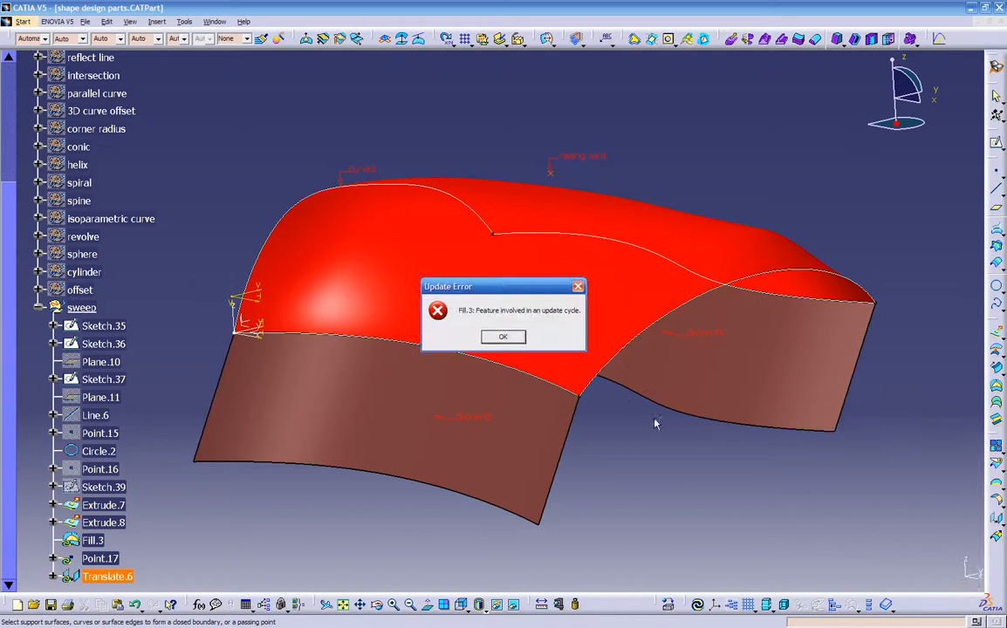
{"action": "left_click", "coordinate": [504, 338]}
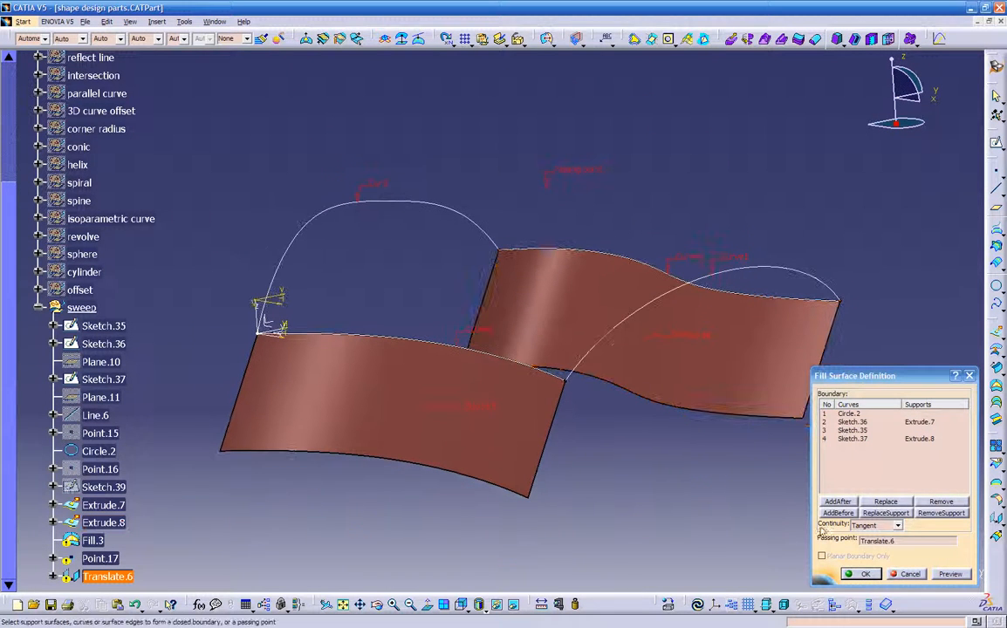
{"action": "left_click", "coordinate": [905, 575]}
Lower the translated point closer to the fill surface and hide the original Point.17
{"action": "middle_click_drag", "start_coordinate": [547, 191], "coordinate": [565, 220]}
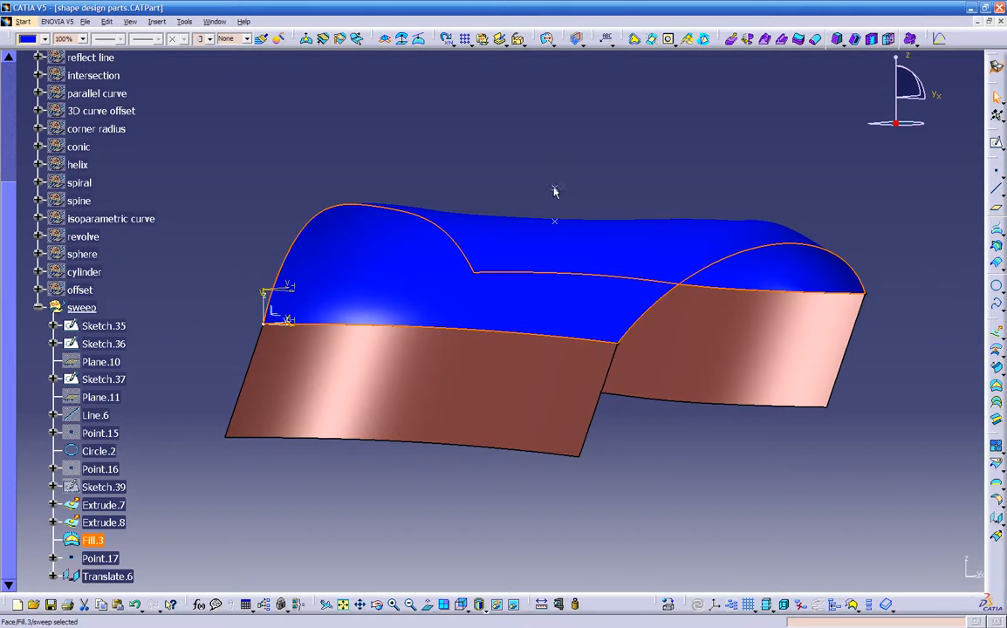
{"action": "double_click", "coordinate": [556, 190]}
{"action": "left_click_drag", "start_coordinate": [555, 186], "coordinate": [561, 201]}
{"action": "left_click", "coordinate": [948, 575]}
{"action": "left_click", "coordinate": [871, 577]}
{"action": "middle_click_drag", "start_coordinate": [582, 358], "coordinate": [532, 292]}
{"action": "right_click", "coordinate": [543, 206]}
Try again to make Fill.3 pass through the lowered Translate.6 point, keeping Tangent continuity, and preview it
{"action": "scroll", "coordinate": [314, 374], "scroll_direction": "down", "scroll_amount": 3}
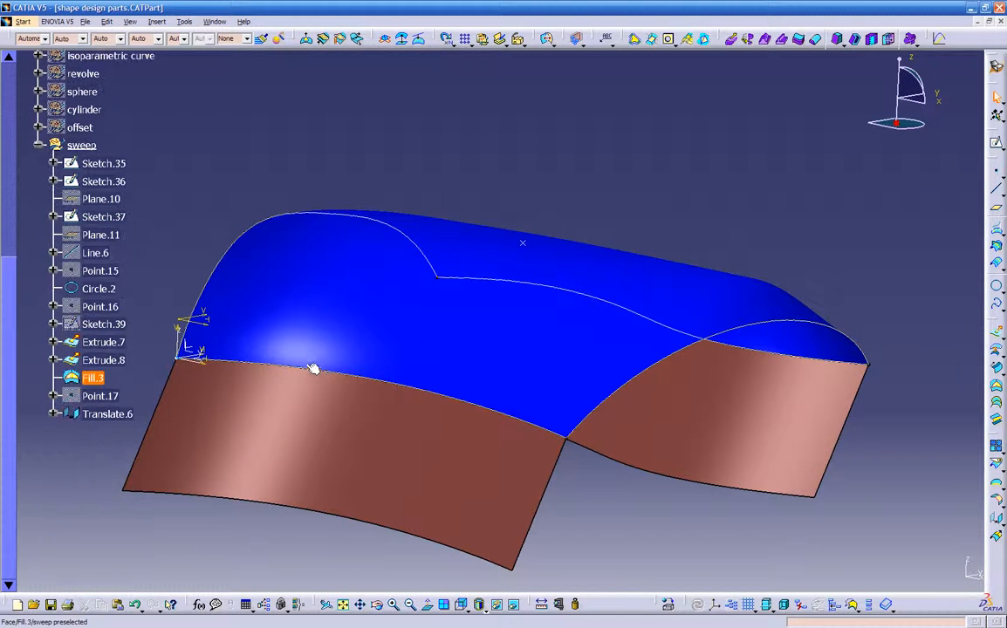
{"action": "double_click", "coordinate": [92, 378]}
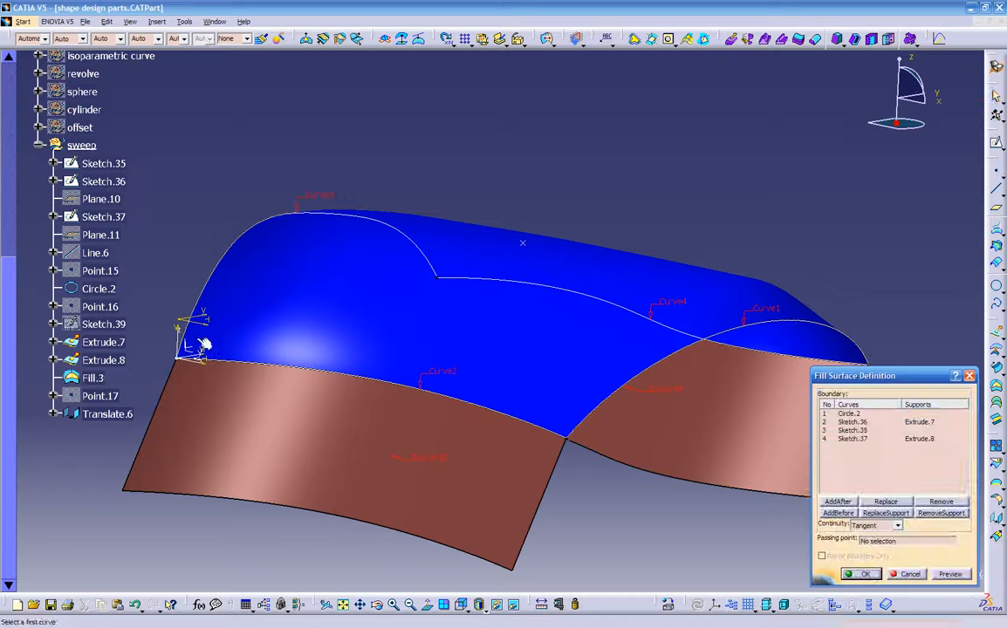
{"action": "left_click", "coordinate": [868, 542]}
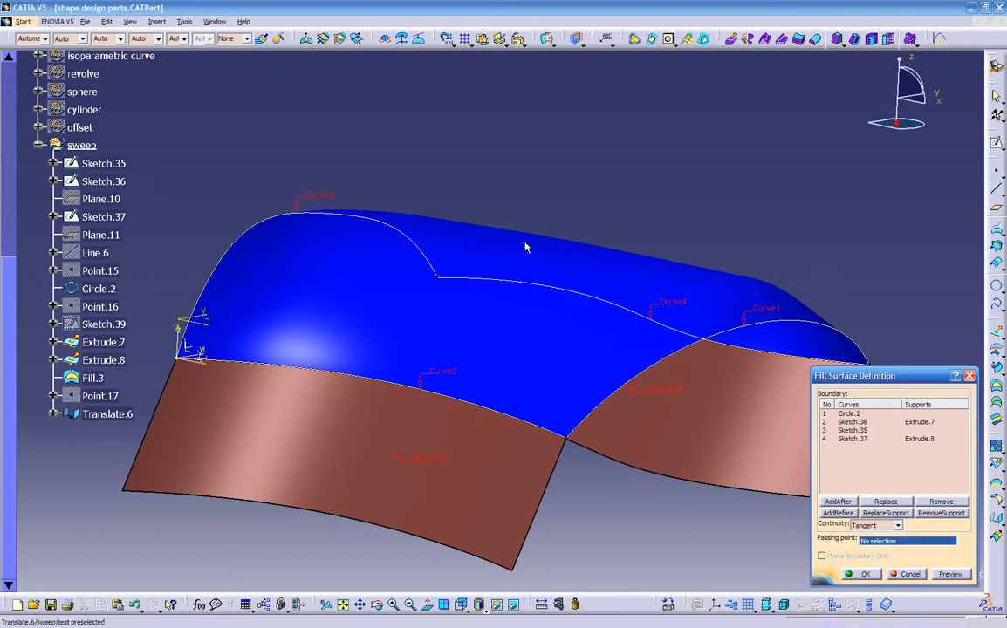
{"action": "left_click", "coordinate": [522, 245]}
{"action": "left_click", "coordinate": [944, 575]}
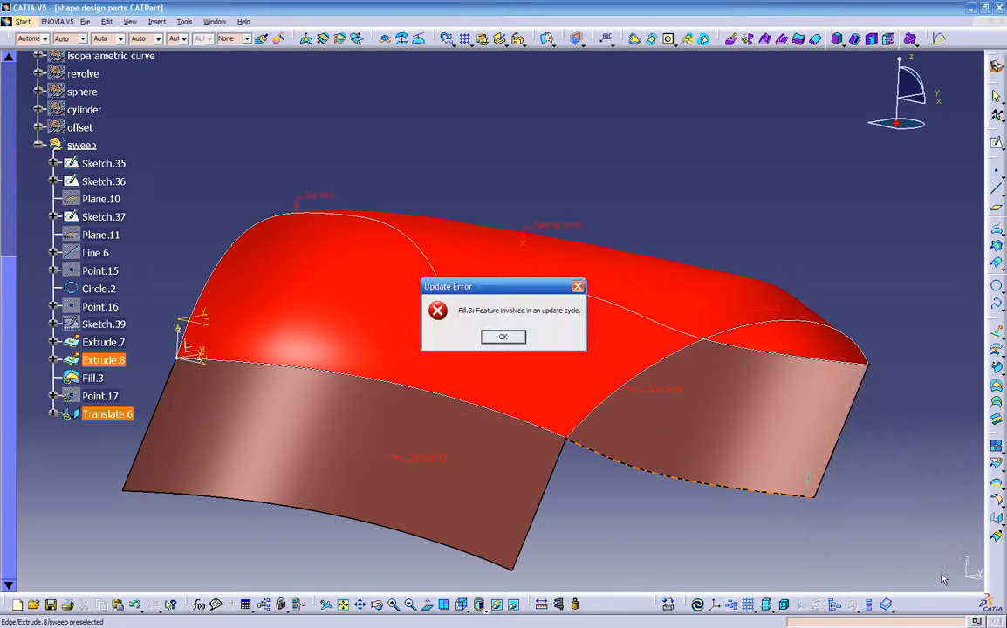
{"action": "left_click", "coordinate": [504, 337]}
Change the continuity of Fill.3 to Point and preview the surface with the passing point
{"action": "left_click", "coordinate": [896, 525]}
{"action": "left_click", "coordinate": [879, 537]}
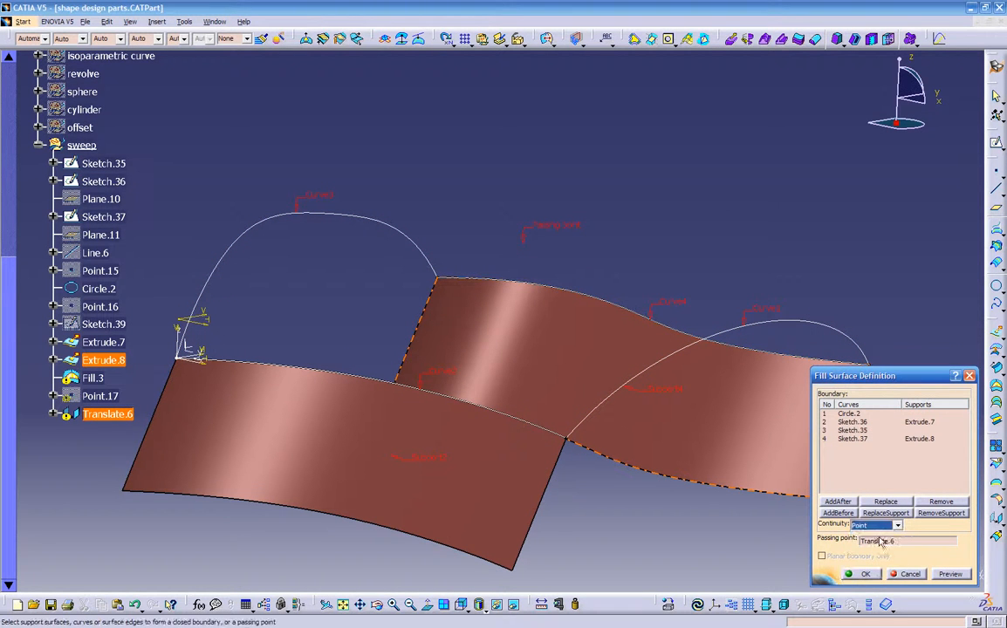
{"action": "left_click", "coordinate": [944, 575]}
{"action": "left_click", "coordinate": [505, 337]}
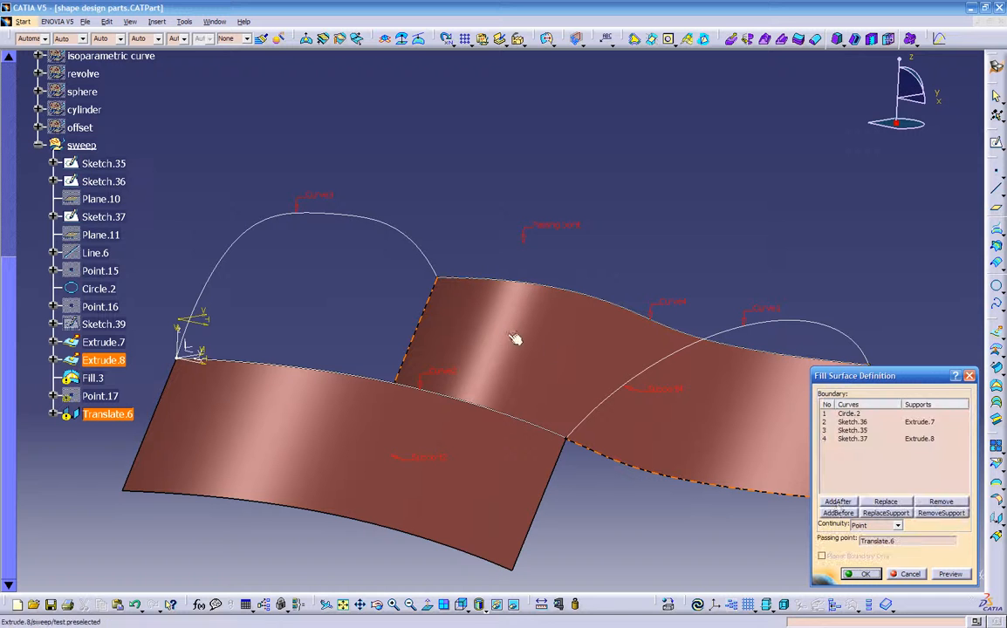
Remove the Extrude.8 and Extrude.7 supports from the Sketch.37 and Sketch.36 boundaries of Fill.3 and preview the surface
{"action": "left_click", "coordinate": [918, 438]}
{"action": "right_click", "coordinate": [918, 439]}
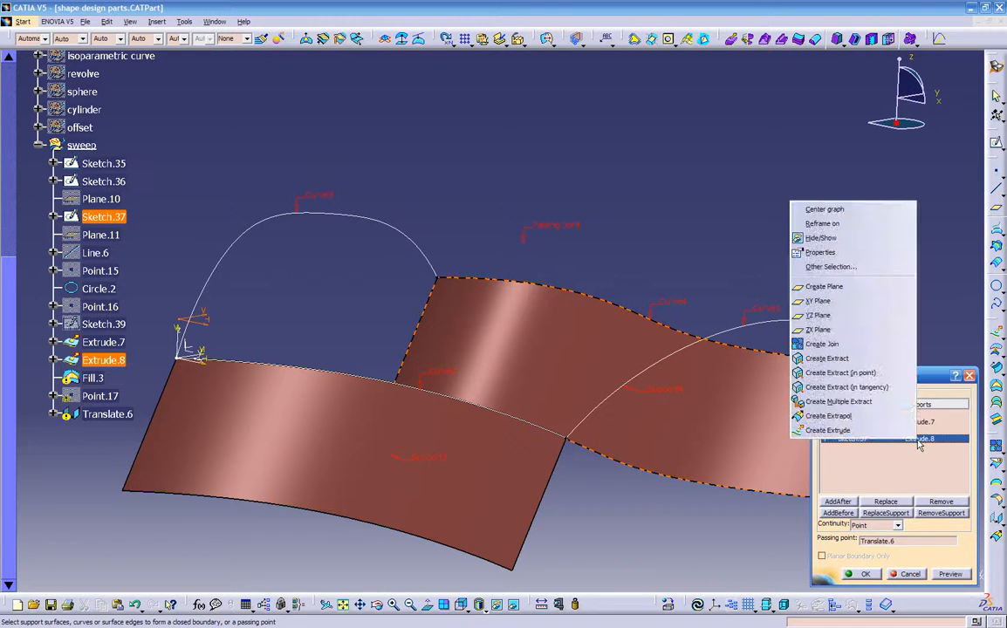
{"action": "left_click", "coordinate": [915, 453]}
{"action": "left_click", "coordinate": [920, 439]}
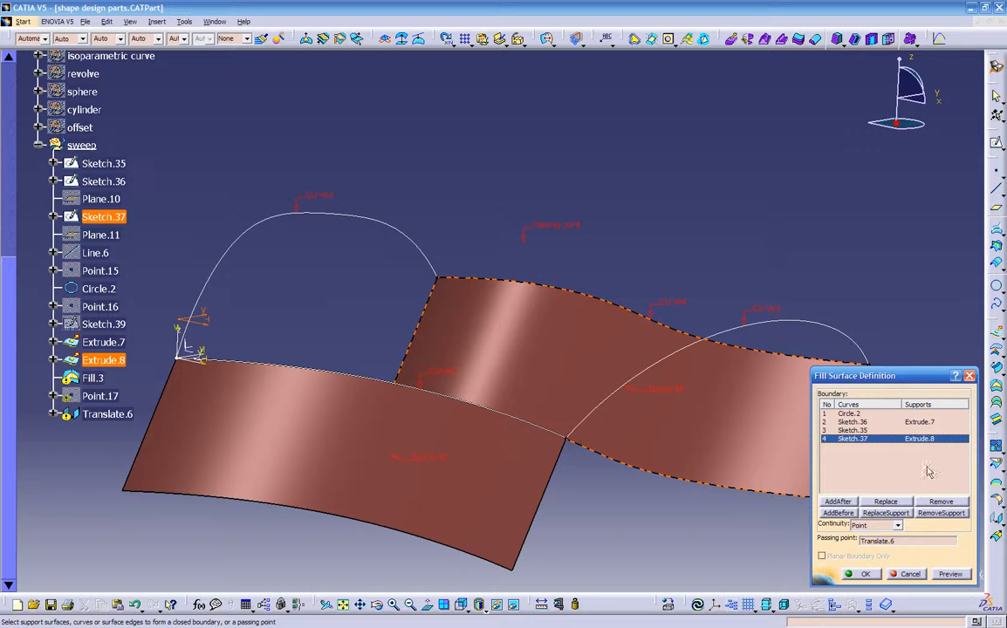
{"action": "left_click", "coordinate": [941, 513]}
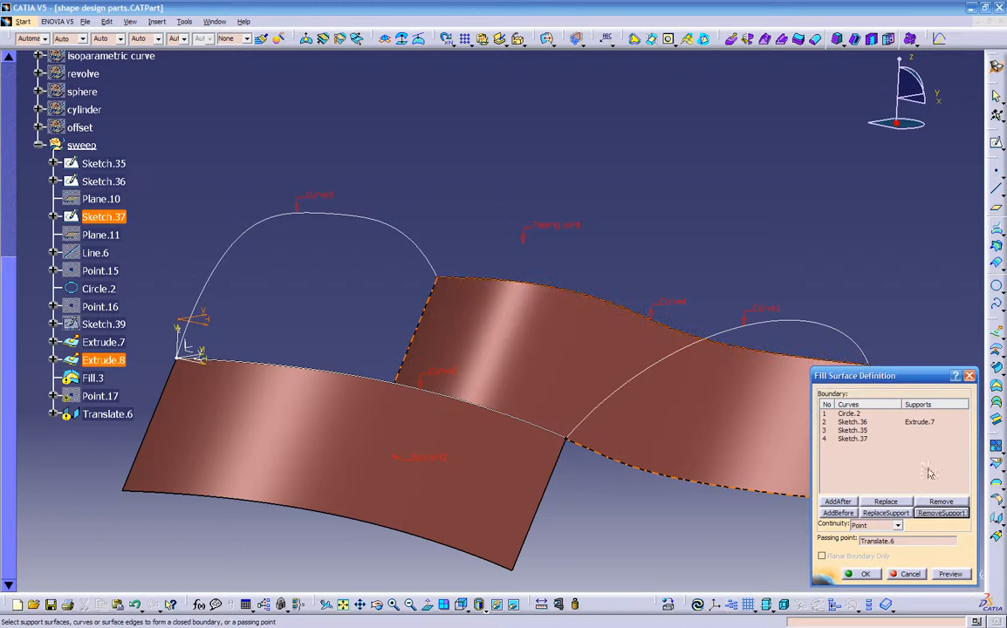
{"action": "left_click", "coordinate": [925, 424]}
{"action": "left_click", "coordinate": [936, 513]}
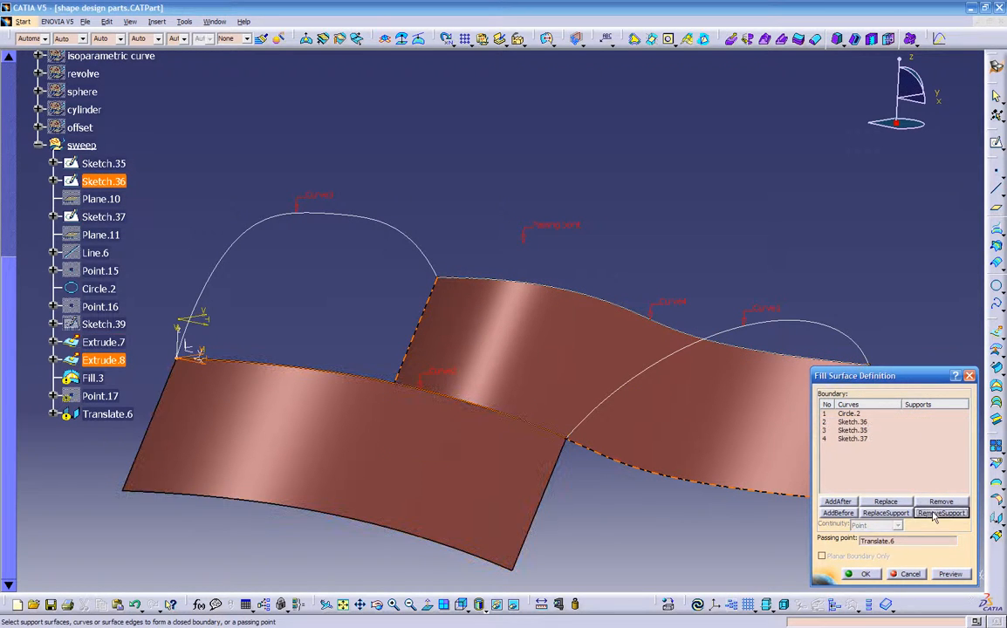
{"action": "left_click", "coordinate": [932, 574]}
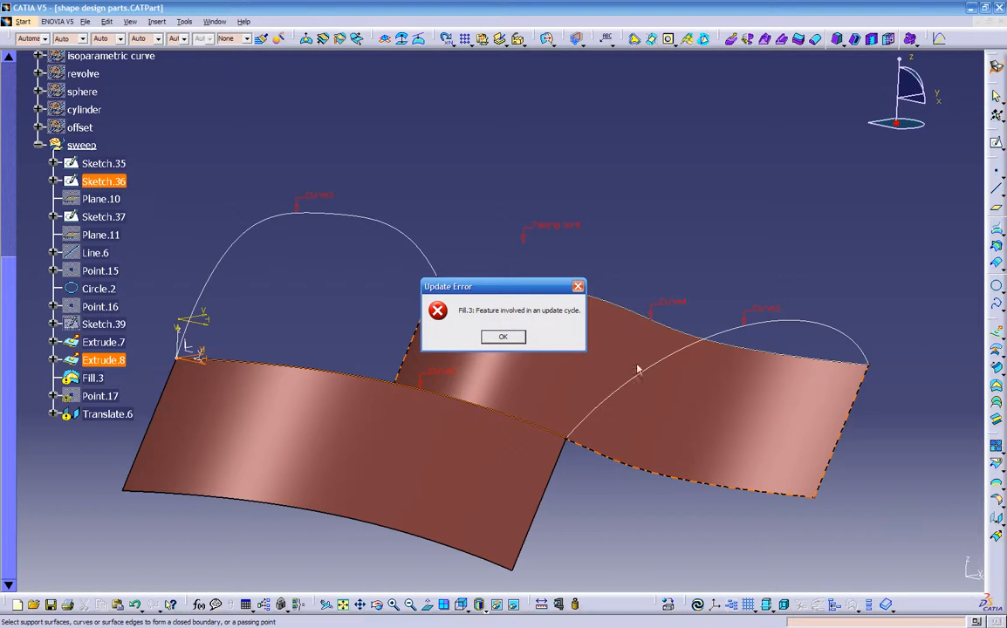
{"action": "left_click", "coordinate": [503, 338]}
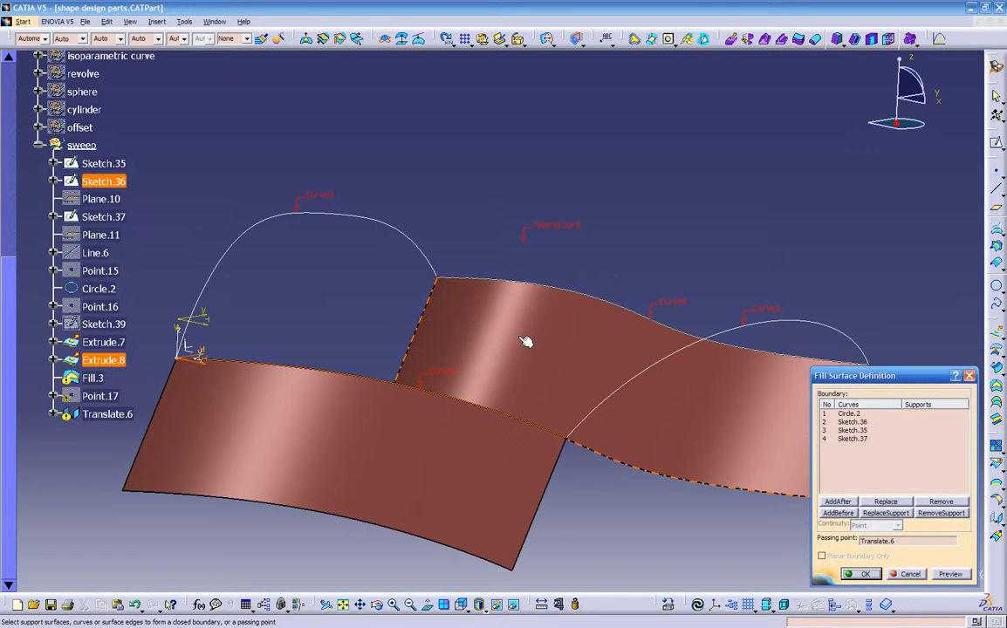
Clear the passing point of Fill.3 and cancel its edit
{"action": "left_click", "coordinate": [872, 542]}
{"action": "right_click", "coordinate": [874, 541]}
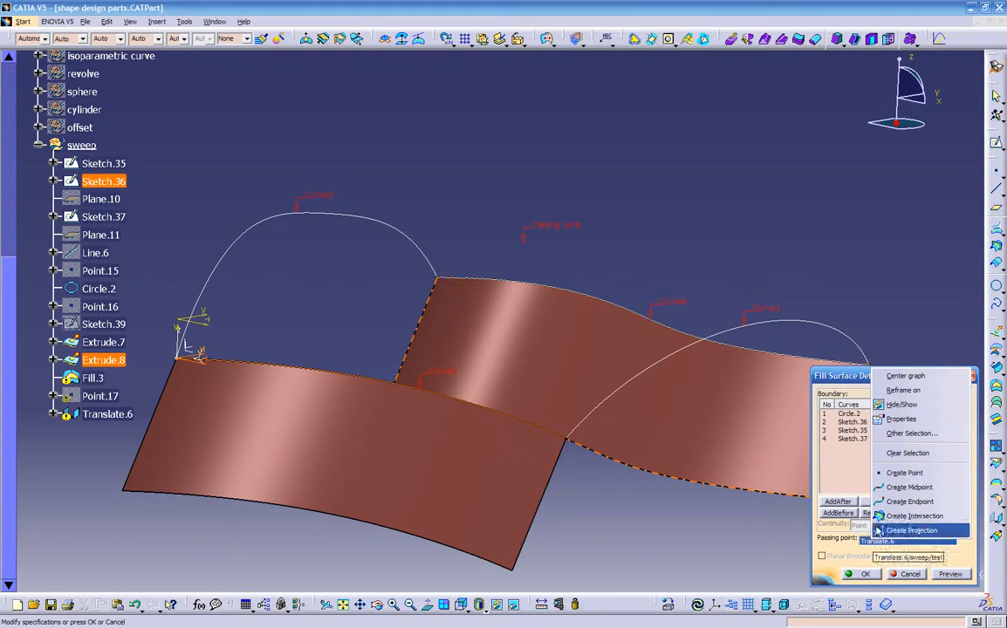
{"action": "left_click", "coordinate": [892, 455]}
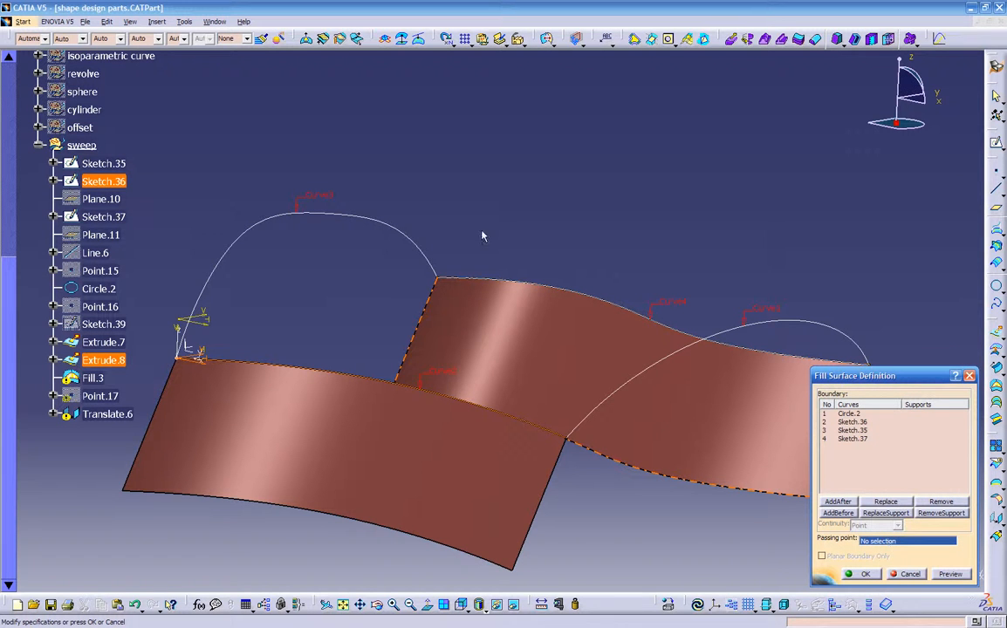
{"action": "middle_click_drag", "start_coordinate": [529, 317], "coordinate": [521, 359]}
{"action": "left_click", "coordinate": [906, 576]}
Hide the blue fill surface Fill.3
{"action": "middle_click_drag", "start_coordinate": [534, 398], "coordinate": [475, 288]}
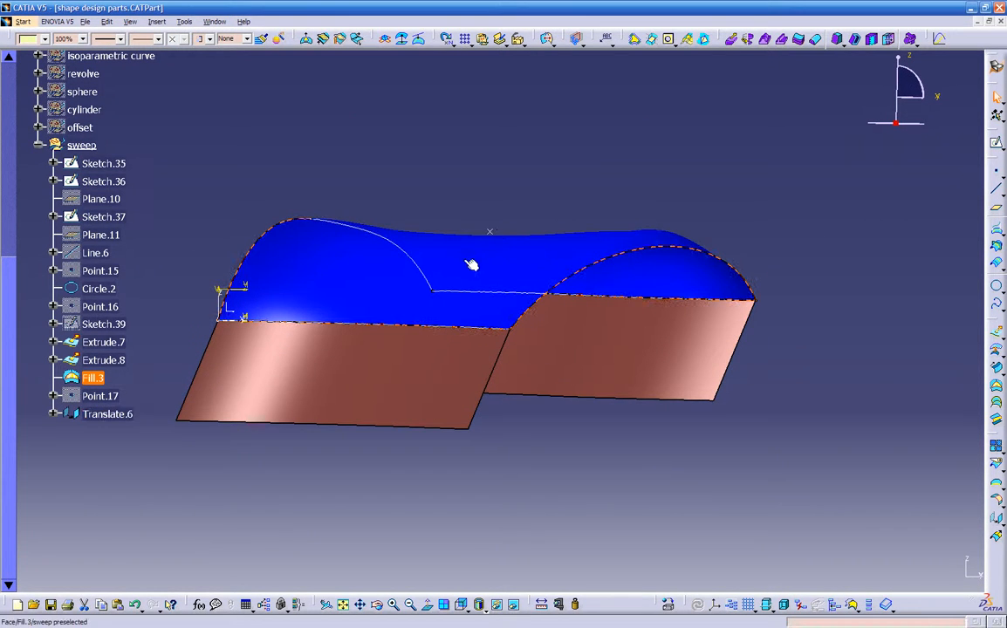
{"action": "right_click", "coordinate": [417, 230]}
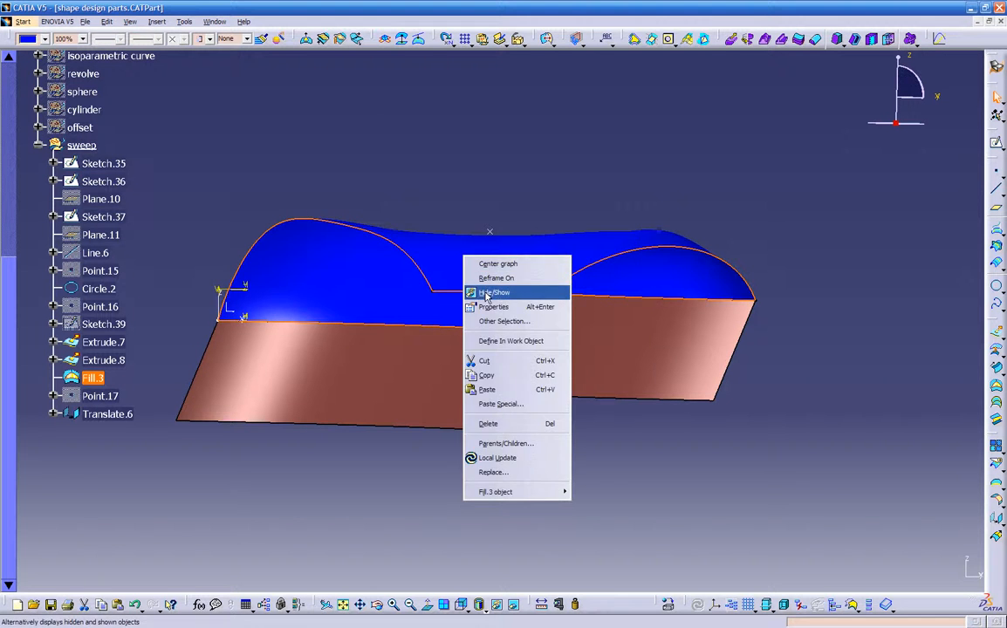
{"action": "left_click", "coordinate": [453, 262]}
{"action": "middle_click_drag", "start_coordinate": [457, 315], "coordinate": [453, 357]}
Define a new fill surface bounded by Sketch.36, Sketch.35, Sketch.37 and Circle.2, and preview it
{"action": "left_click", "coordinate": [994, 389]}
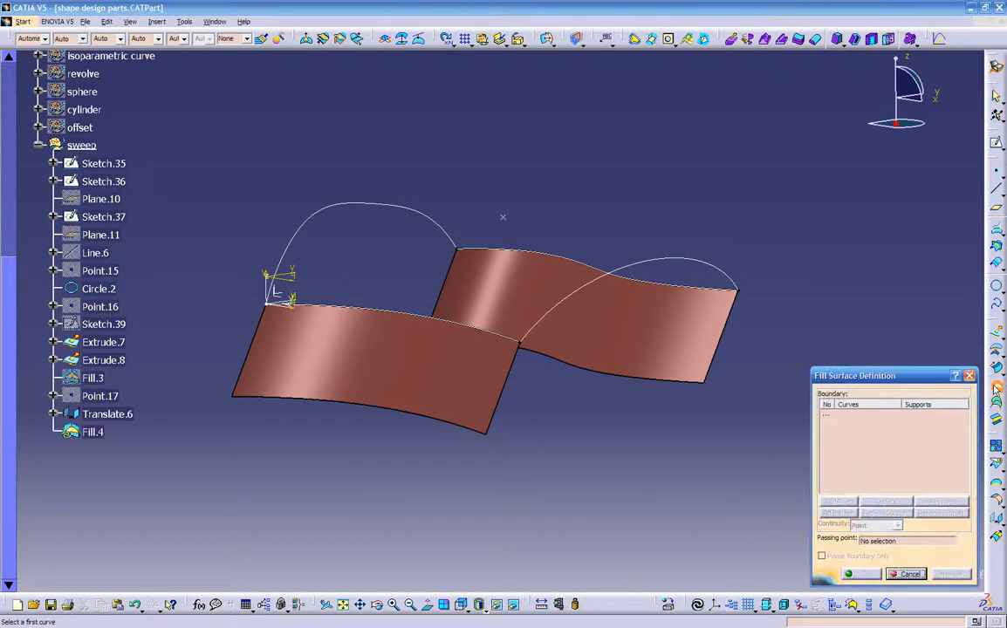
{"action": "left_click", "coordinate": [442, 301]}
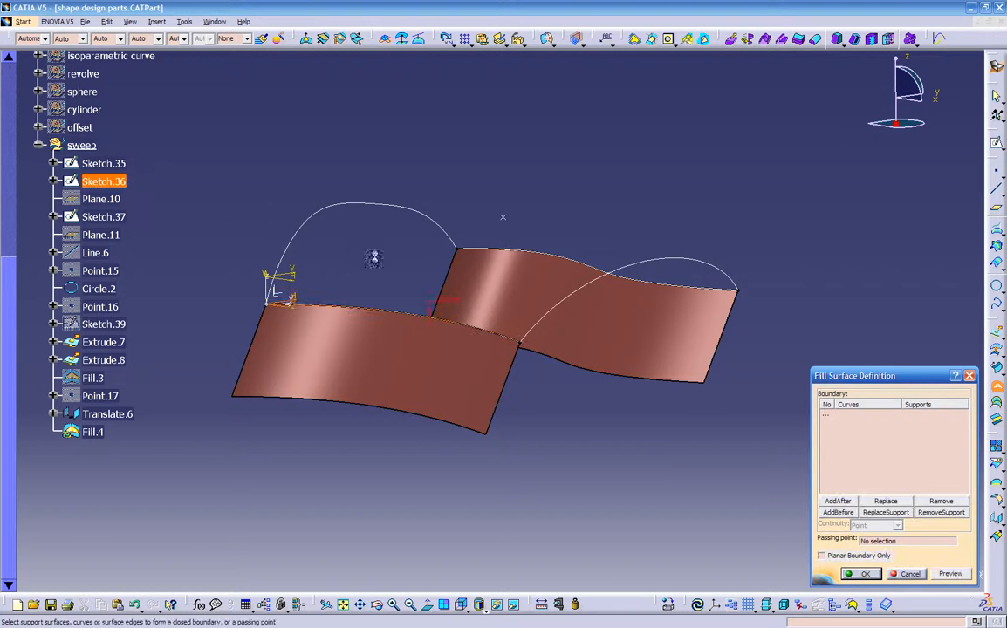
{"action": "left_click", "coordinate": [344, 210]}
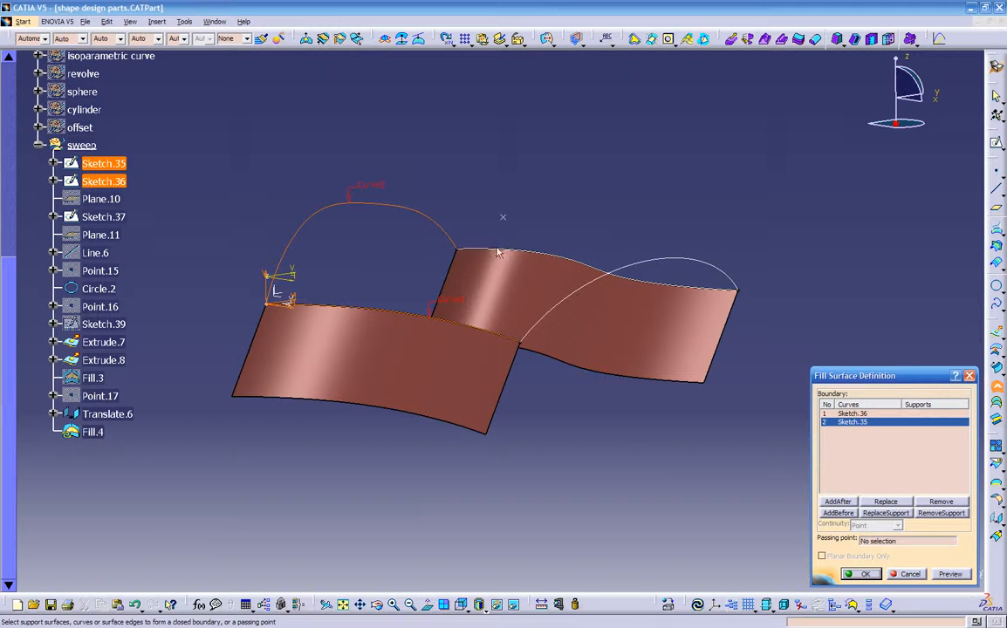
{"action": "left_click", "coordinate": [499, 252]}
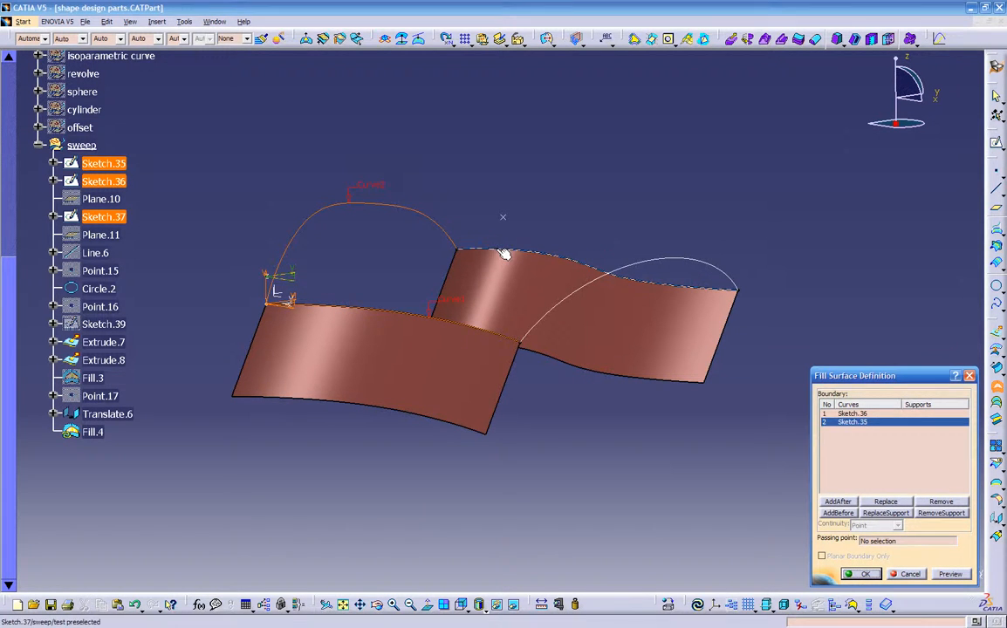
{"action": "left_click", "coordinate": [712, 268]}
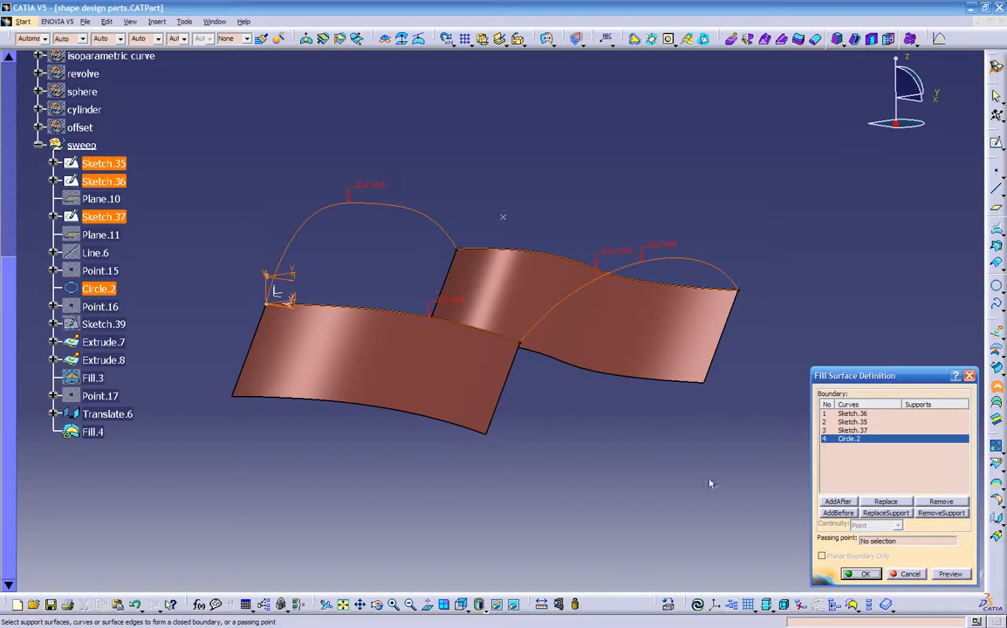
{"action": "left_click", "coordinate": [948, 574]}
Examine the previewed fill surface from several sides, including where it meets the two extruded surfaces, and check its Sketch.35 boundary entry
{"action": "middle_click_drag", "start_coordinate": [597, 377], "coordinate": [436, 437]}
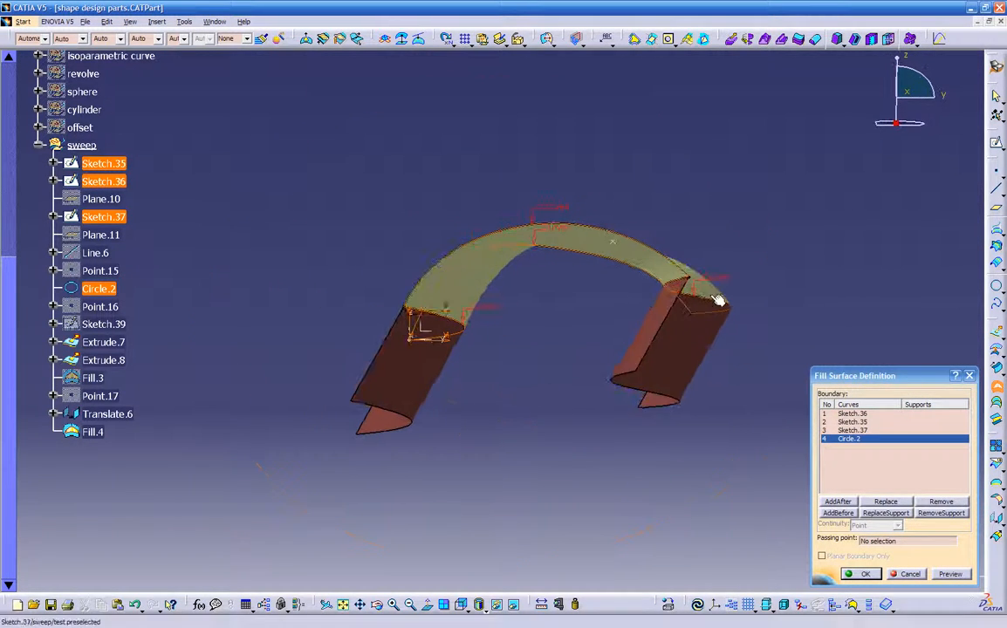
{"action": "scroll", "coordinate": [719, 305], "scroll_direction": "up", "scroll_amount": 1}
{"action": "middle_click_drag", "start_coordinate": [719, 306], "coordinate": [624, 310]}
{"action": "mouse_move", "coordinate": [594, 345]}
{"action": "middle_mouse_down"}
{"action": "mouse_move", "coordinate": [535, 387]}
{"action": "mouse_move", "coordinate": [608, 341]}
{"action": "middle_mouse_up"}
{"action": "middle_click_drag", "start_coordinate": [427, 152], "coordinate": [660, 435]}
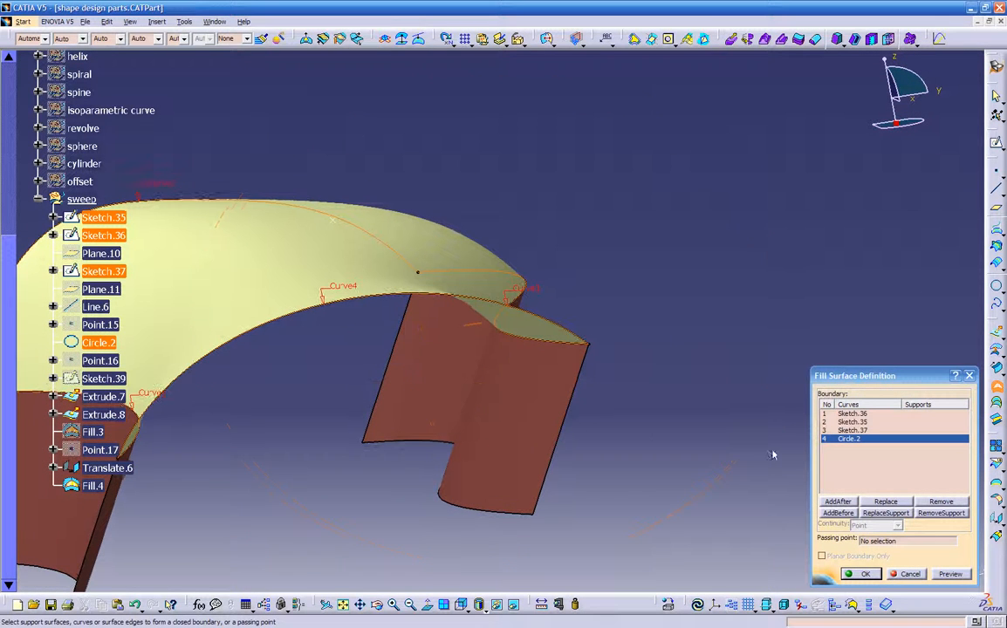
{"action": "left_click", "coordinate": [852, 422]}
{"action": "right_click", "coordinate": [853, 423]}
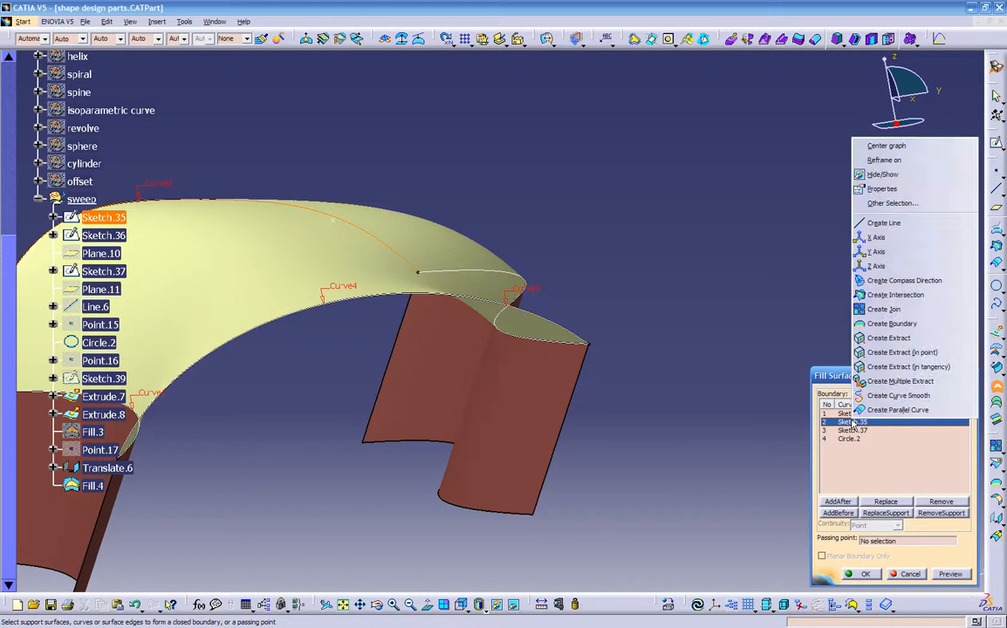
{"action": "left_click", "coordinate": [879, 456]}
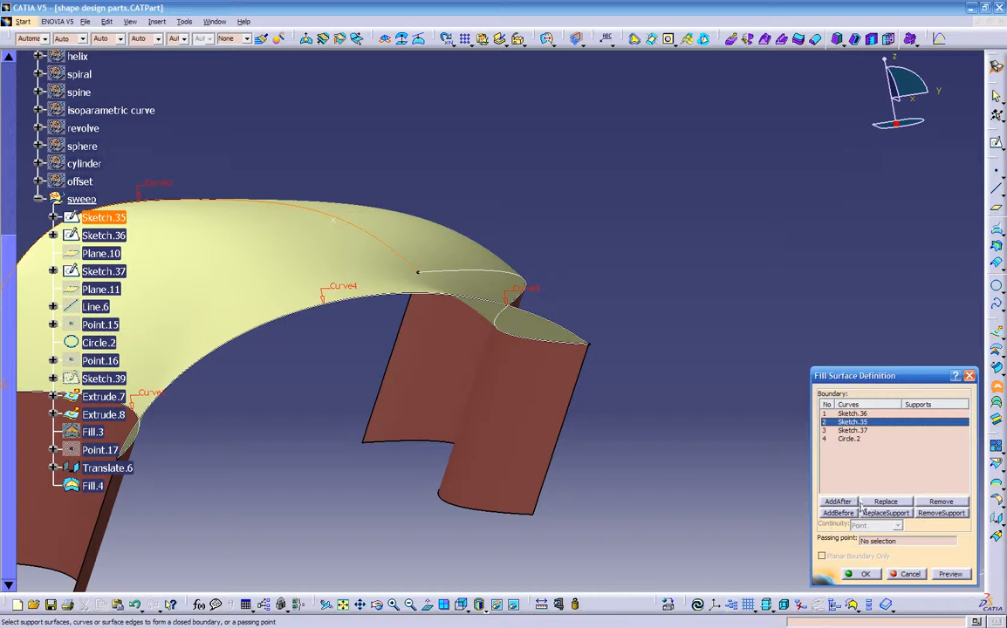
{"action": "left_click", "coordinate": [858, 448]}
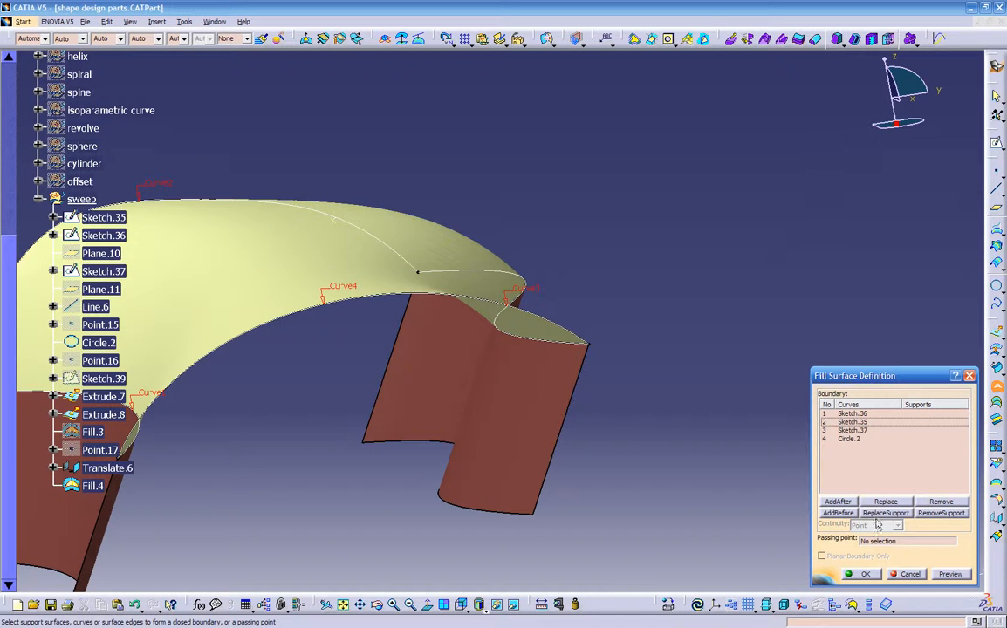
Set Translate.6 as the passing point of the new fill surface, preview it and accept the definition
{"action": "middle_click_drag", "start_coordinate": [569, 407], "coordinate": [571, 295]}
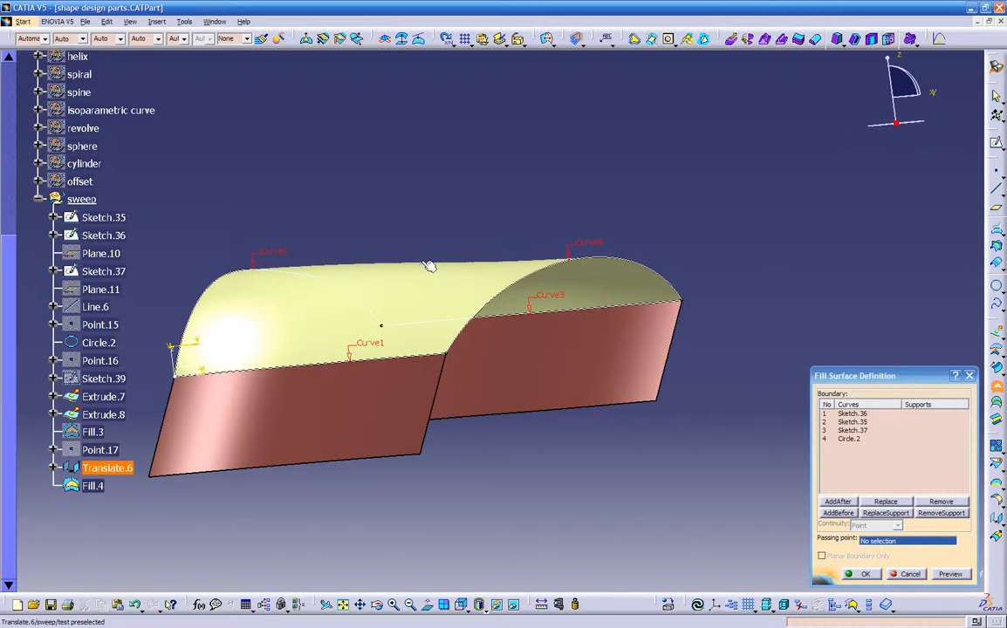
{"action": "left_click", "coordinate": [427, 264]}
{"action": "left_click", "coordinate": [948, 573]}
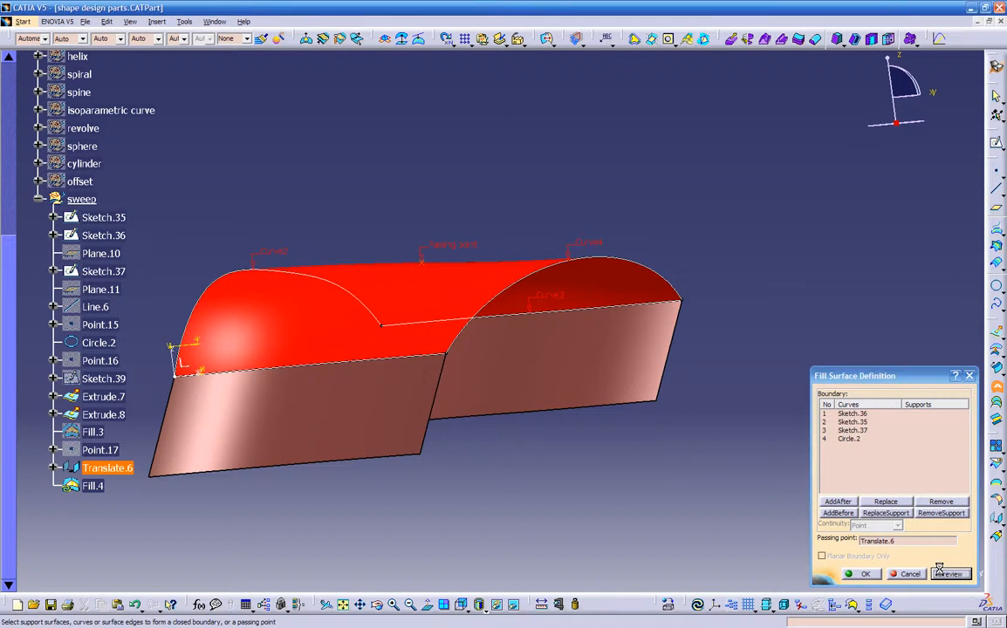
{"action": "middle_click_drag", "start_coordinate": [558, 367], "coordinate": [740, 465]}
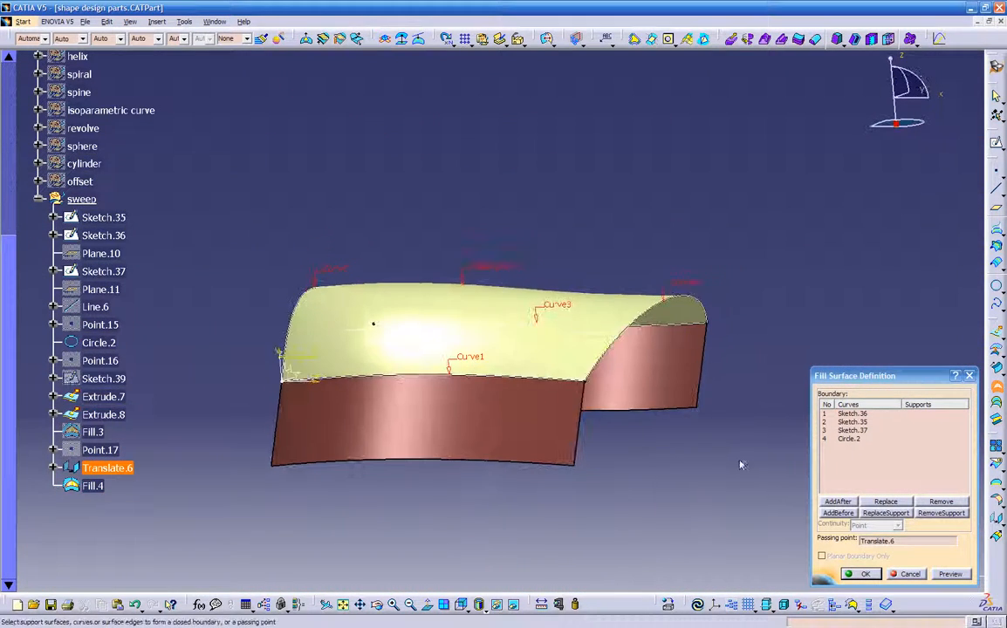
{"action": "left_click", "coordinate": [857, 574]}
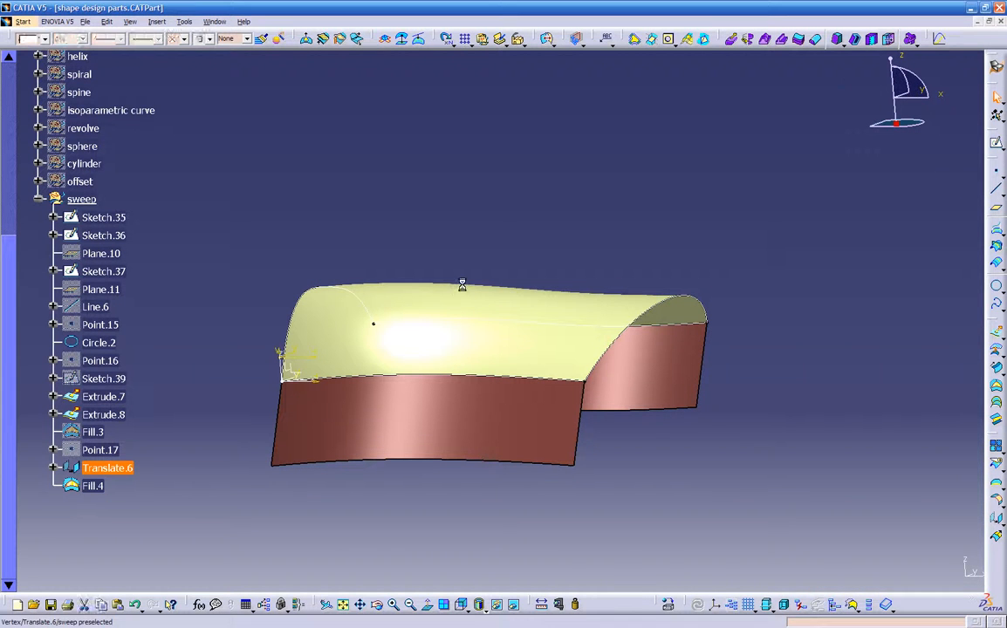
Edit Translate.6 and raise the translated point to a distance of 1.417in along the Z axis
{"action": "left_click_drag", "start_coordinate": [463, 274], "coordinate": [459, 252]}
{"action": "left_click", "coordinate": [942, 574]}
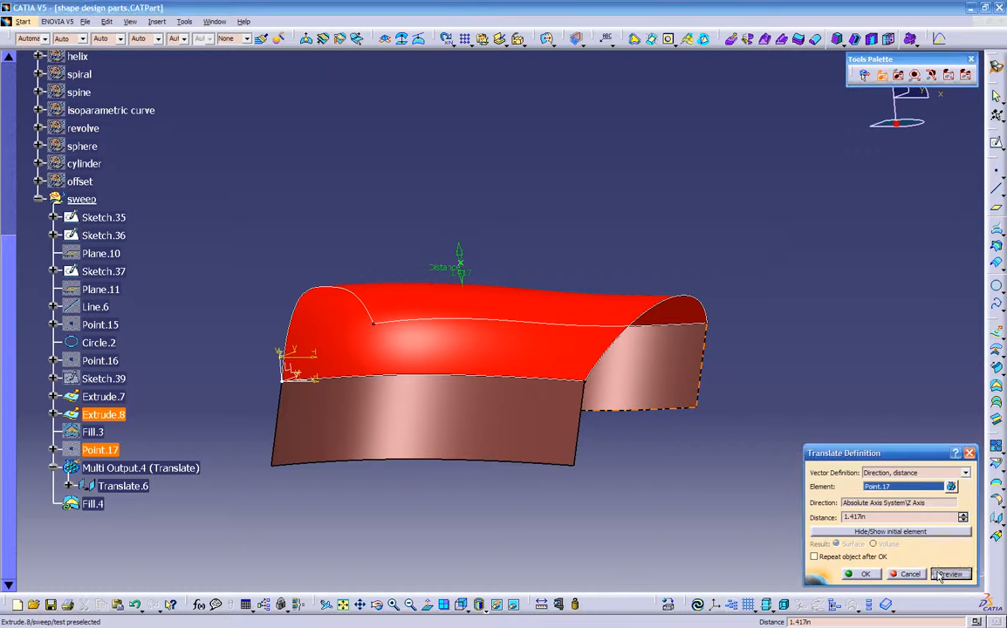
{"action": "left_click", "coordinate": [866, 574]}
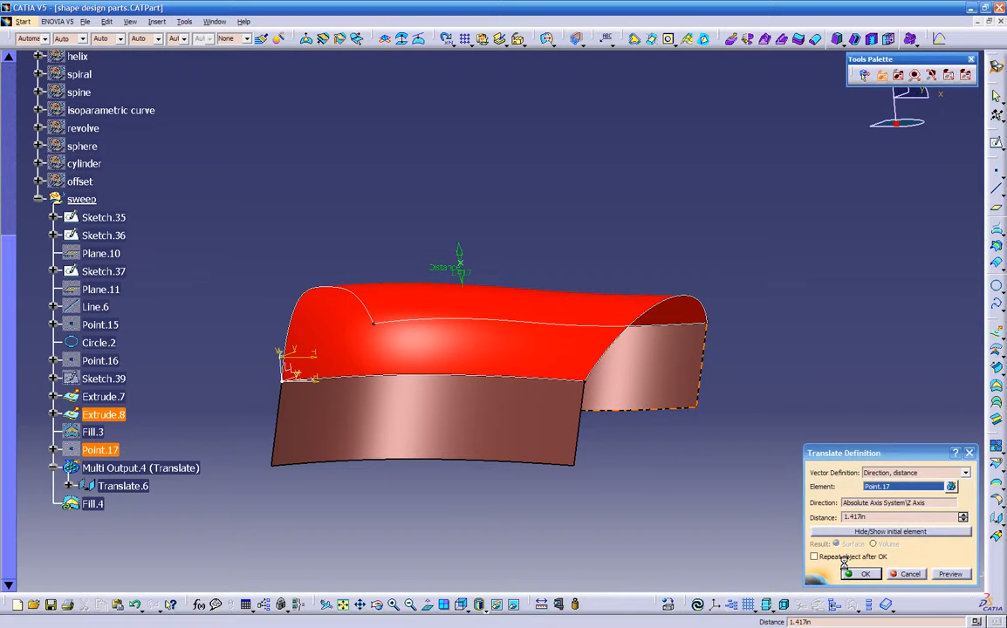
{"action": "middle_click_drag", "start_coordinate": [553, 427], "coordinate": [567, 462]}
{"action": "middle_click_drag", "start_coordinate": [419, 345], "coordinate": [384, 323]}
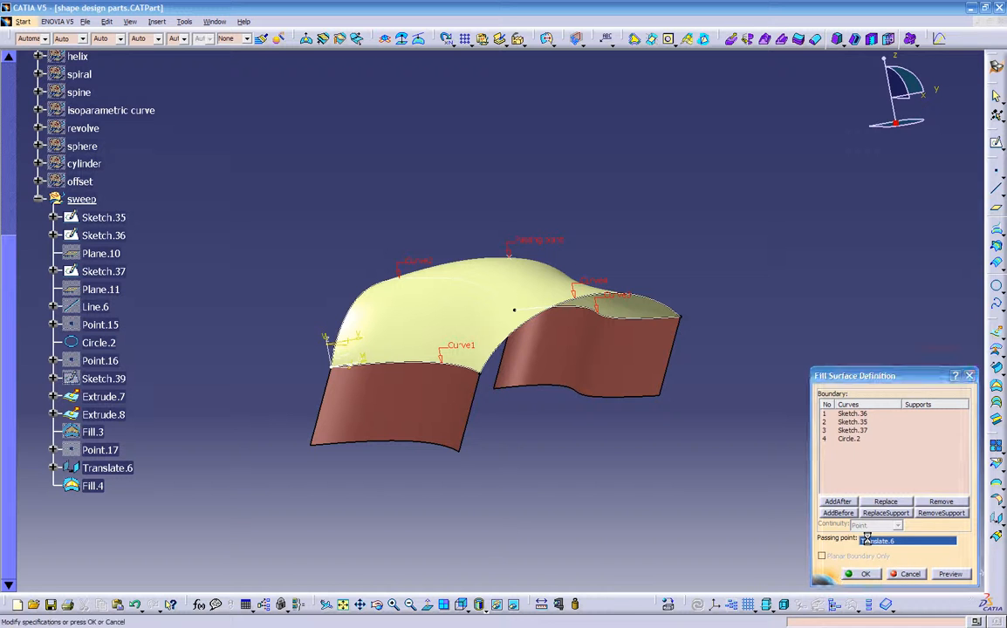
Review the Fill.4 definition and its raised shape from several sides, and cancel the edit
{"action": "middle_click_drag", "start_coordinate": [506, 370], "coordinate": [622, 427]}
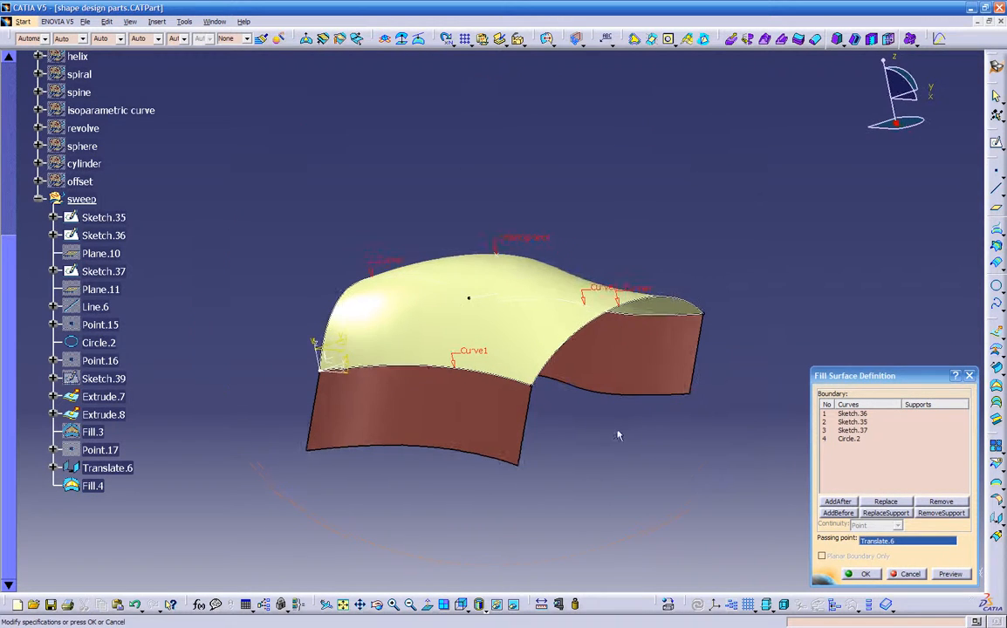
{"action": "middle_click_drag", "start_coordinate": [486, 408], "coordinate": [427, 449]}
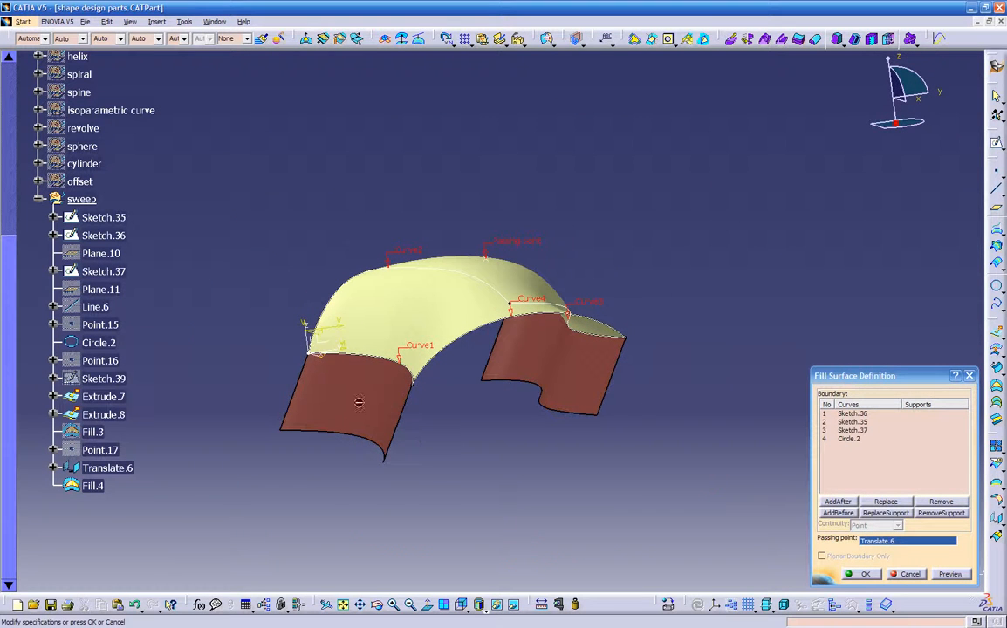
{"action": "middle_click_drag", "start_coordinate": [623, 412], "coordinate": [609, 413]}
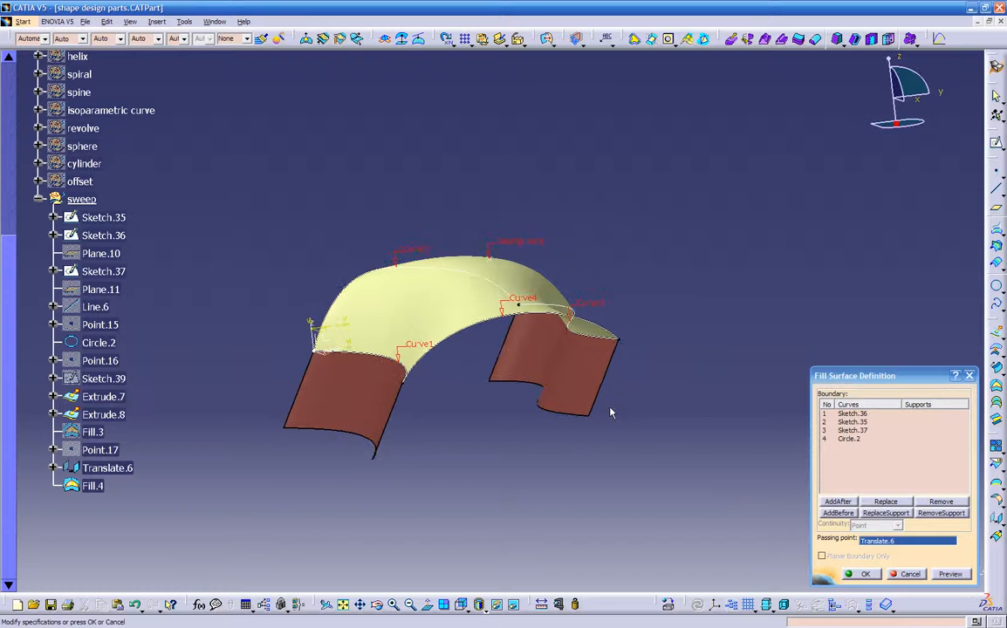
{"action": "left_click", "coordinate": [855, 431]}
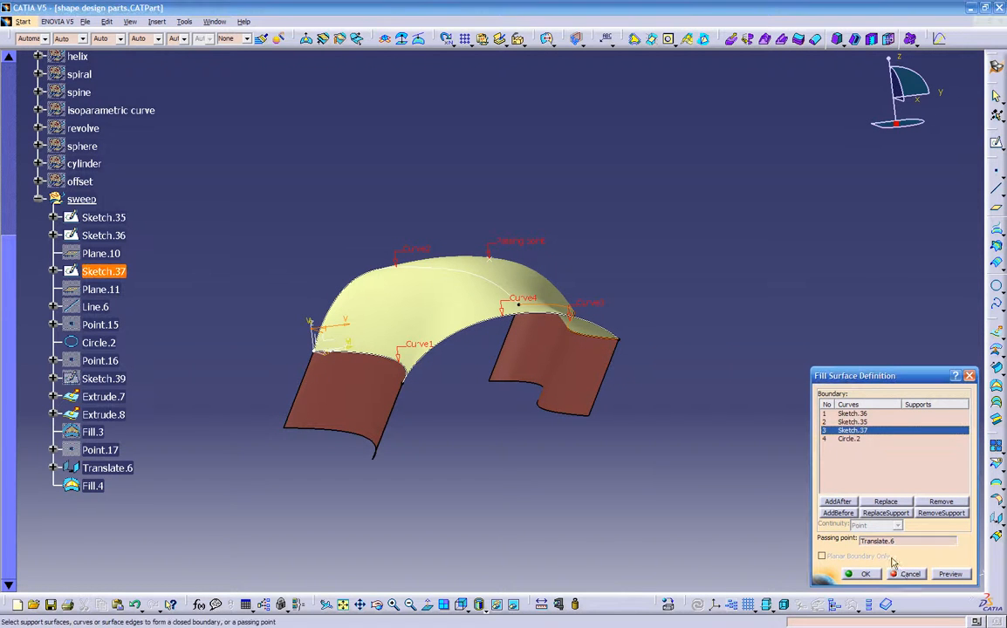
{"action": "left_click", "coordinate": [892, 576]}
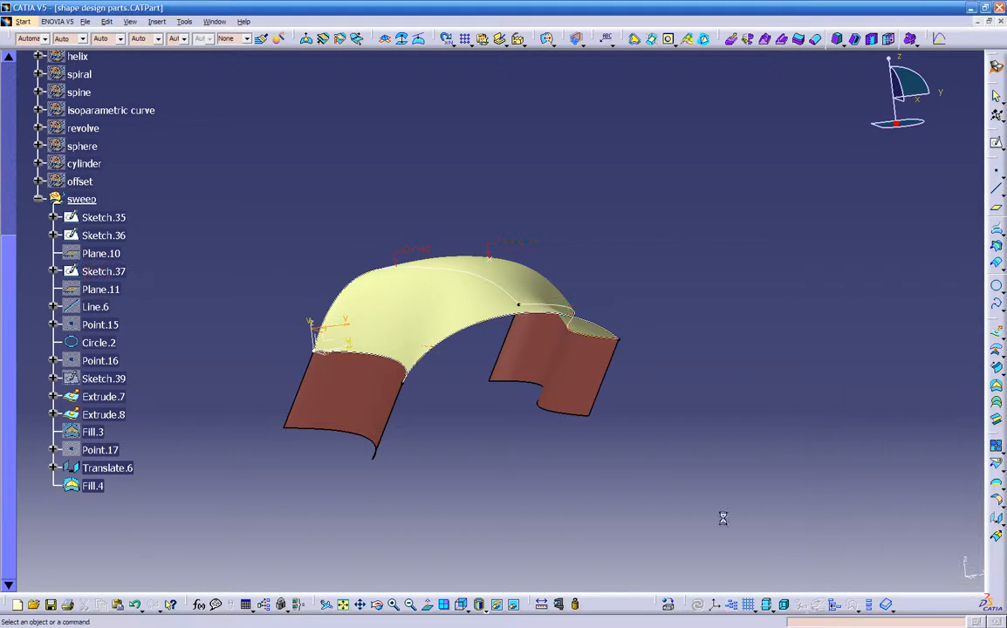
Show the hidden surface Fill.3 again and compare it with the yellow Fill.4 surface
{"action": "mouse_move", "coordinate": [534, 440]}
{"action": "middle_mouse_down"}
{"action": "mouse_move", "coordinate": [607, 487]}
{"action": "mouse_move", "coordinate": [797, 437]}
{"action": "mouse_move", "coordinate": [664, 428]}
{"action": "mouse_move", "coordinate": [672, 423]}
{"action": "mouse_move", "coordinate": [793, 434]}
{"action": "mouse_move", "coordinate": [548, 465]}
{"action": "mouse_move", "coordinate": [488, 462]}
{"action": "middle_mouse_up"}
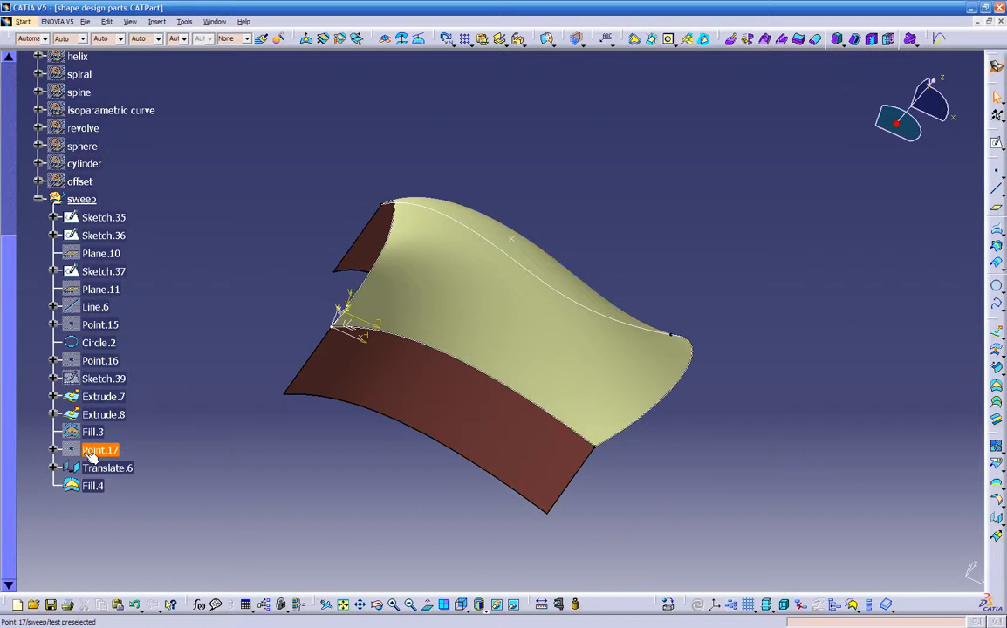
{"action": "right_click", "coordinate": [99, 434]}
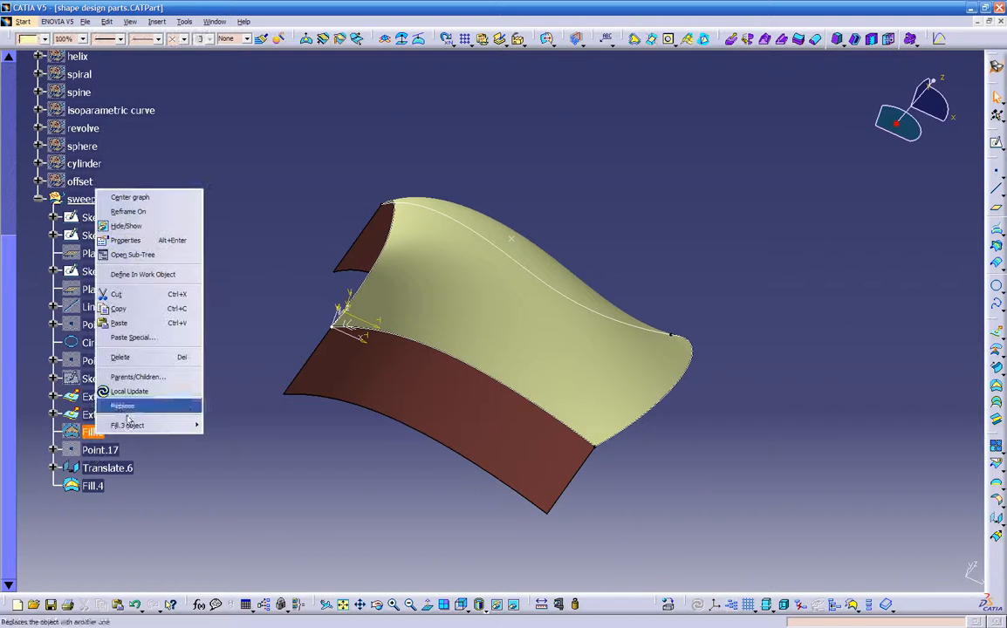
{"action": "left_click", "coordinate": [126, 227]}
{"action": "mouse_move", "coordinate": [477, 441]}
{"action": "middle_mouse_down"}
{"action": "mouse_move", "coordinate": [542, 225]}
{"action": "mouse_move", "coordinate": [648, 406]}
{"action": "mouse_move", "coordinate": [583, 273]}
{"action": "mouse_move", "coordinate": [531, 281]}
{"action": "mouse_move", "coordinate": [441, 411]}
{"action": "mouse_move", "coordinate": [395, 418]}
{"action": "mouse_move", "coordinate": [468, 310]}
{"action": "mouse_move", "coordinate": [402, 394]}
{"action": "mouse_move", "coordinate": [443, 301]}
{"action": "mouse_move", "coordinate": [625, 400]}
{"action": "middle_mouse_up"}
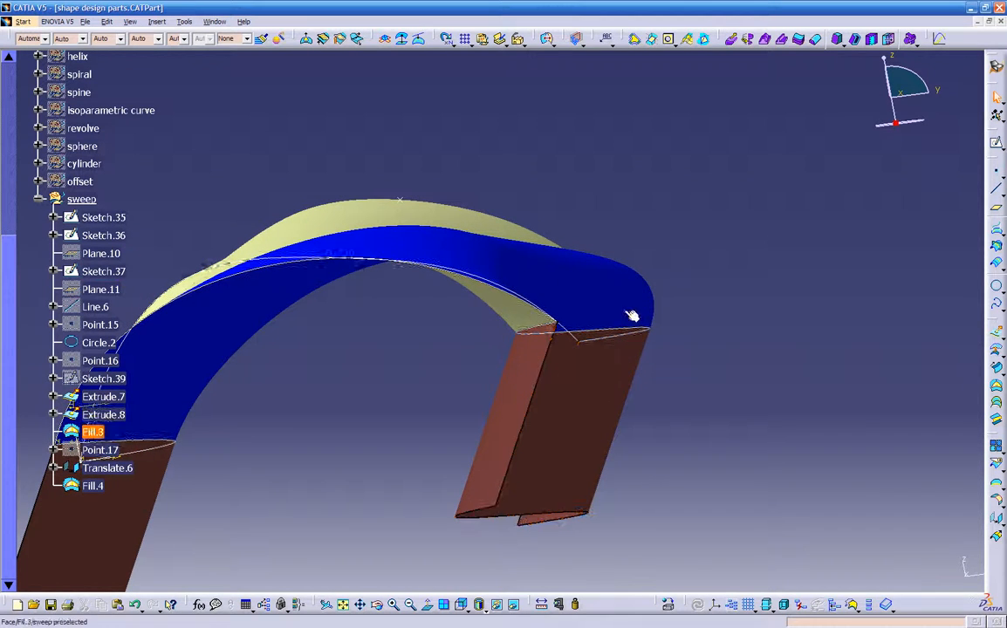
{"action": "middle_click_drag", "start_coordinate": [416, 385], "coordinate": [569, 381]}
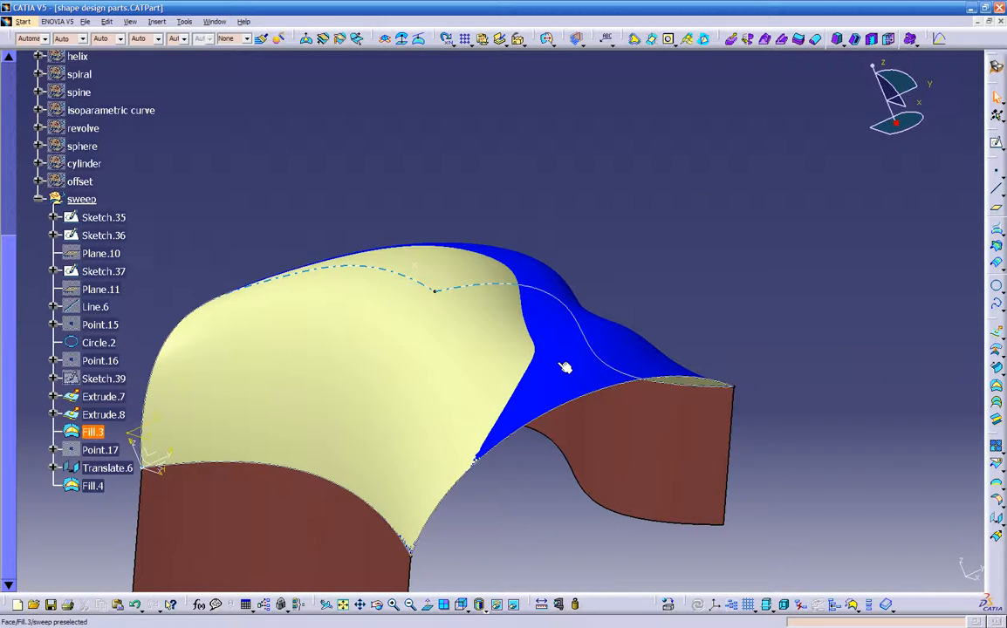
Try to set Translate.6 as the passing point of the blue Fill.3 surface, dismiss the update errors and undo the change
{"action": "left_click", "coordinate": [565, 357]}
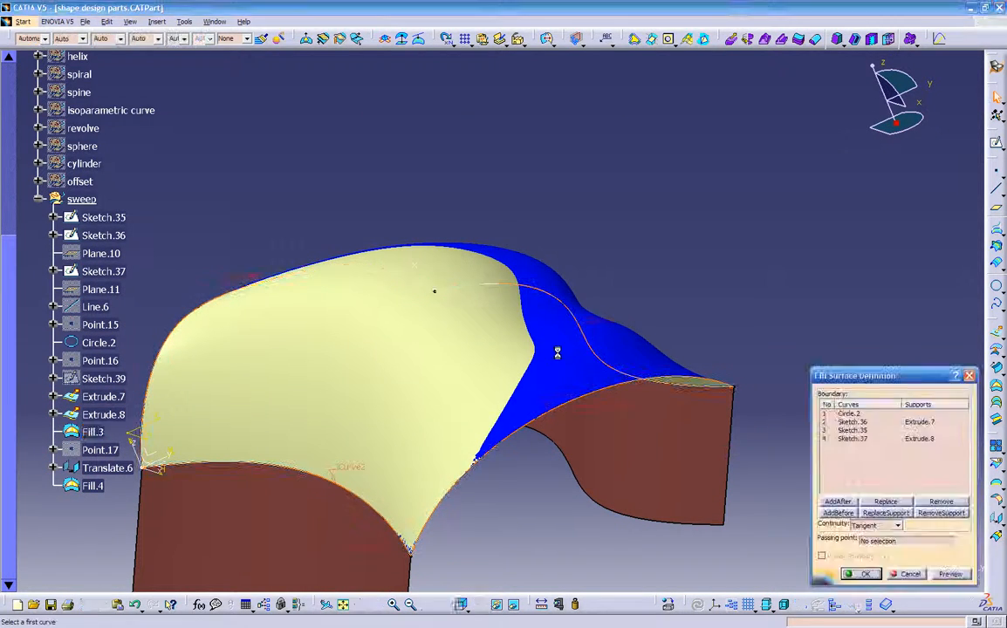
{"action": "left_click", "coordinate": [886, 542]}
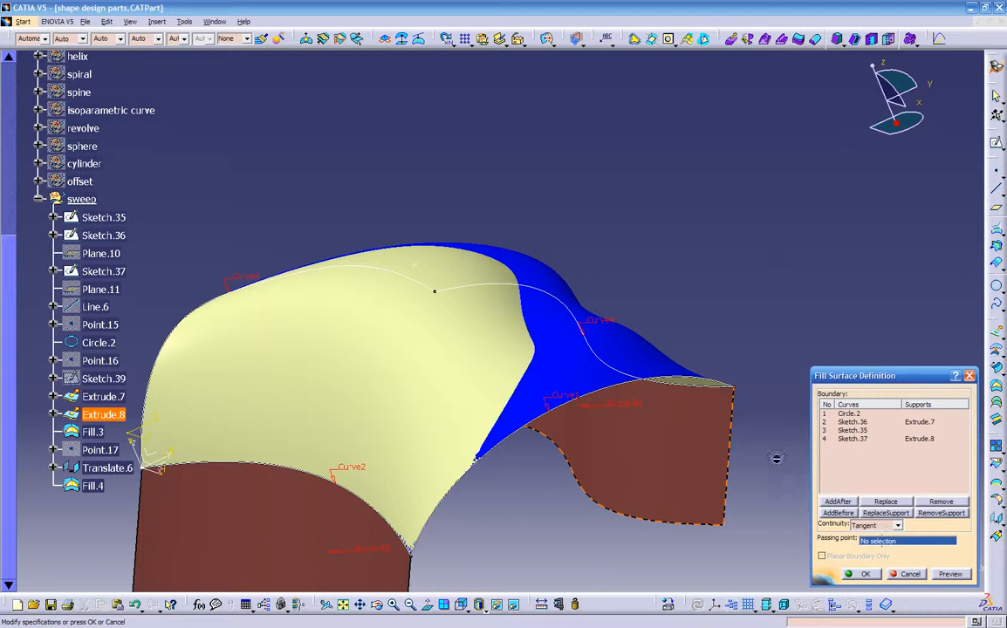
{"action": "left_click", "coordinate": [421, 269]}
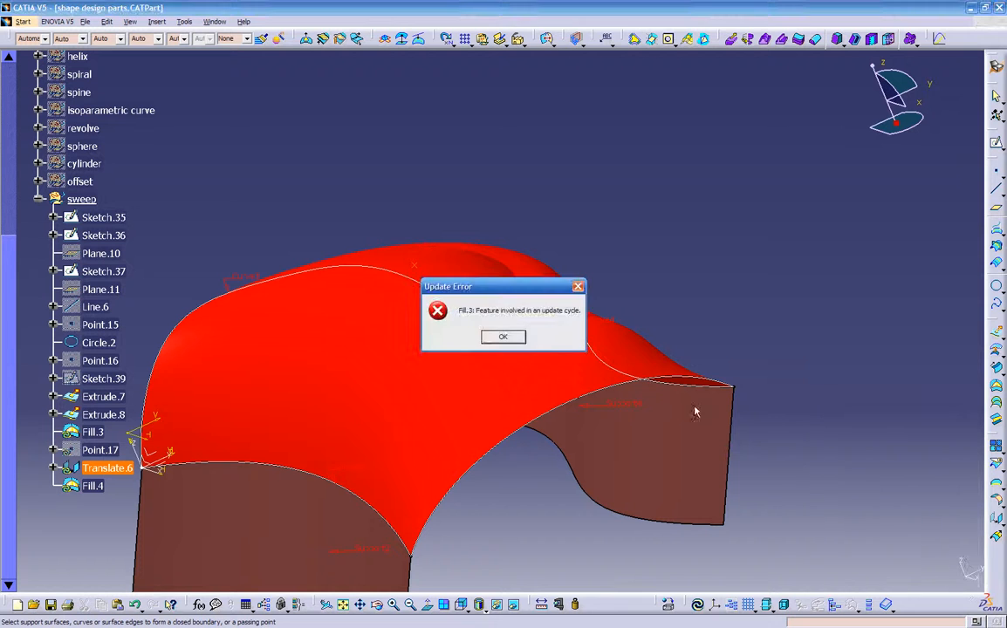
{"action": "left_click", "coordinate": [513, 339]}
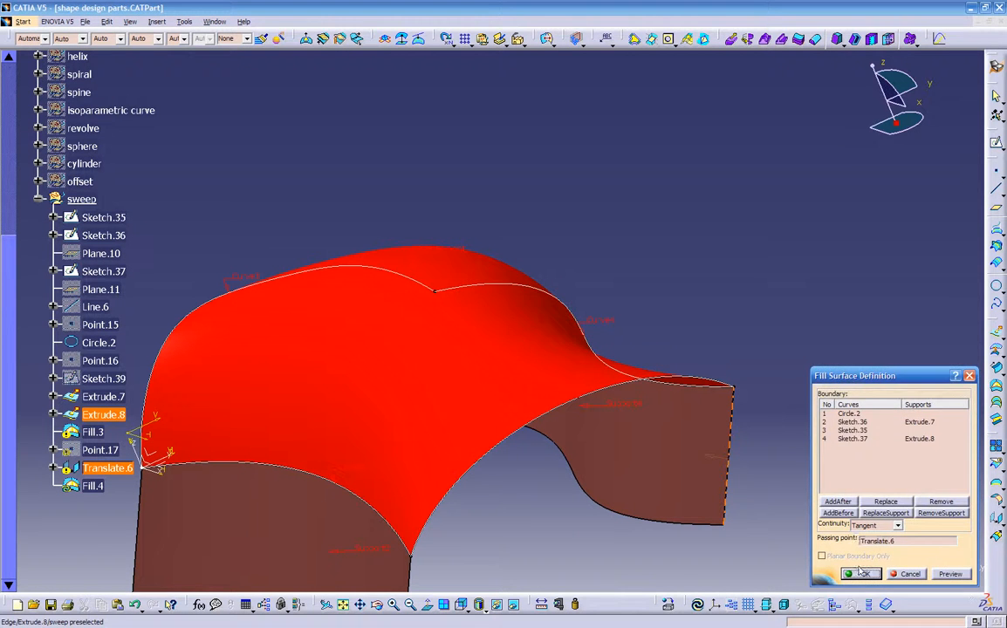
{"action": "left_click", "coordinate": [860, 574]}
{"action": "left_click", "coordinate": [502, 337]}
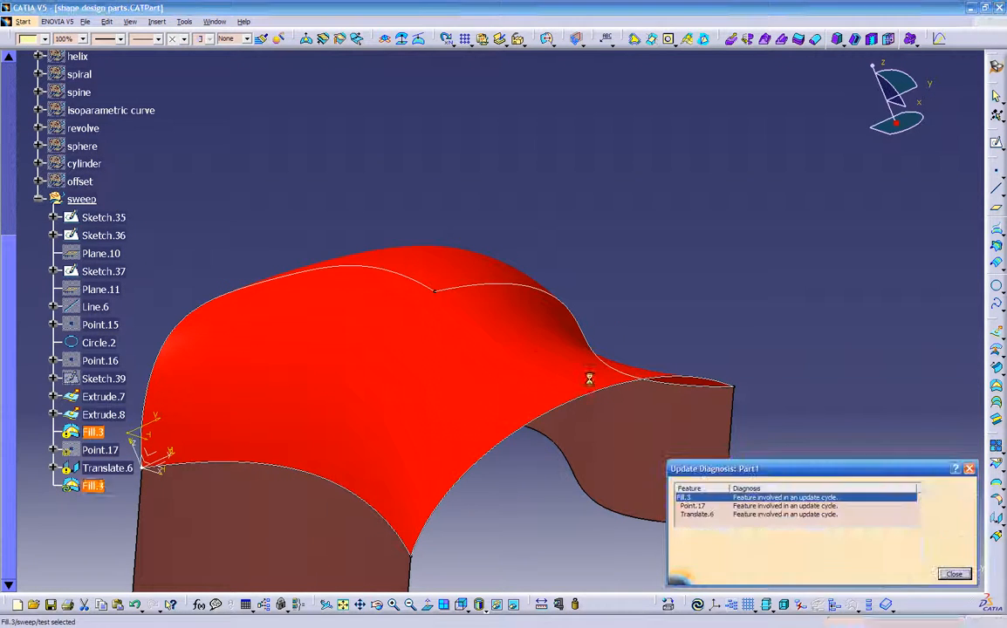
{"action": "left_click", "coordinate": [953, 575]}
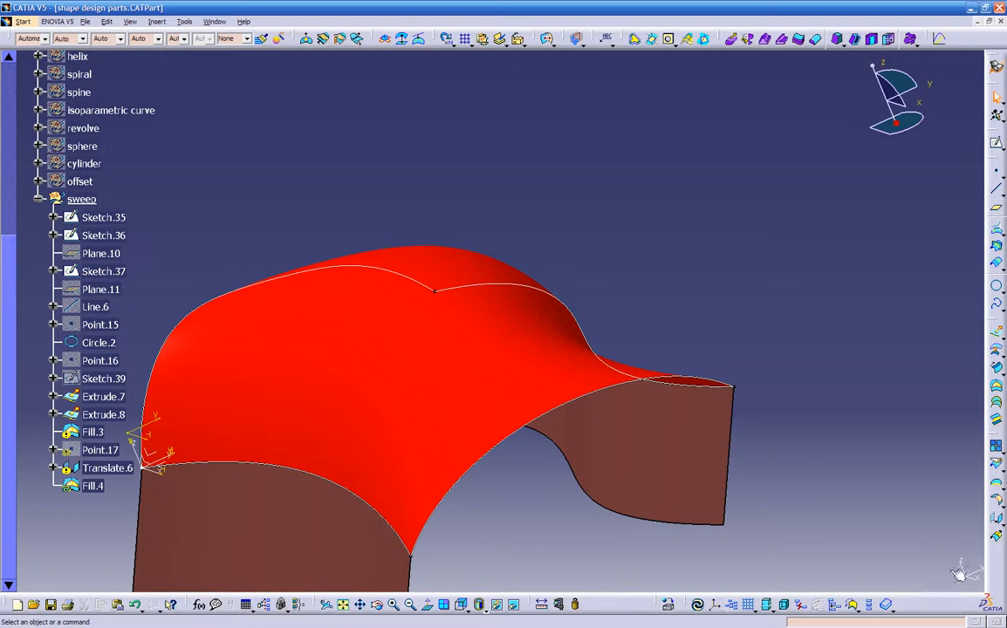
{"action": "middle_click_drag", "start_coordinate": [571, 520], "coordinate": [559, 588]}
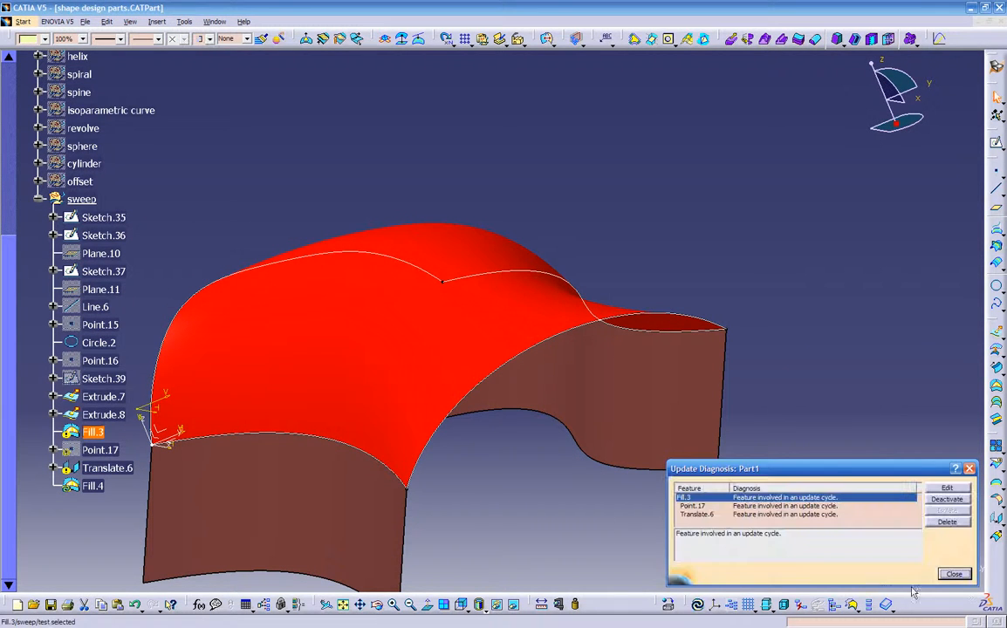
{"action": "left_click", "coordinate": [954, 575]}
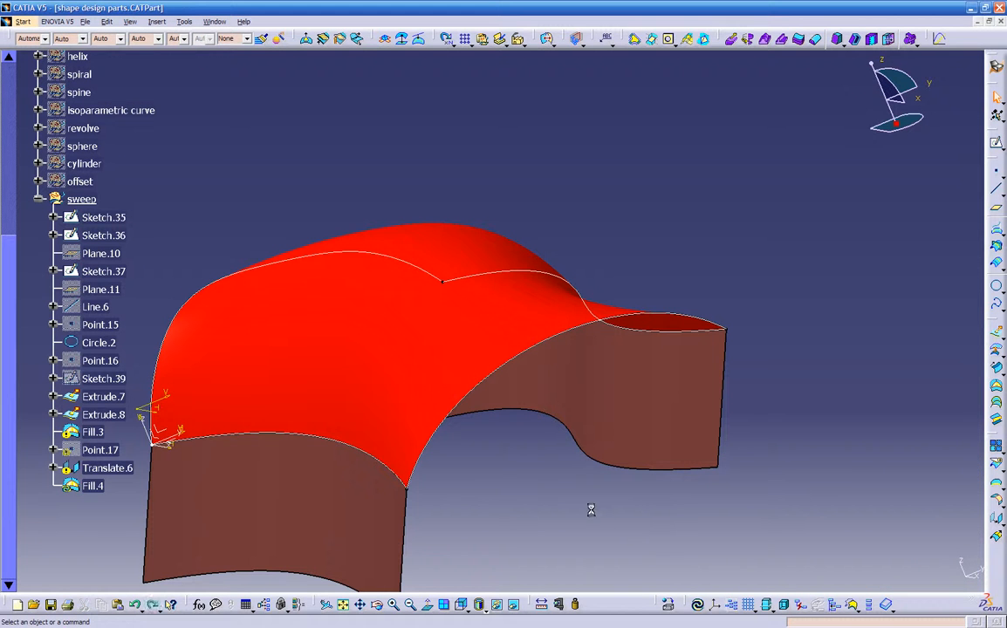
{"action": "middle_click_drag", "start_coordinate": [557, 512], "coordinate": [509, 299]}
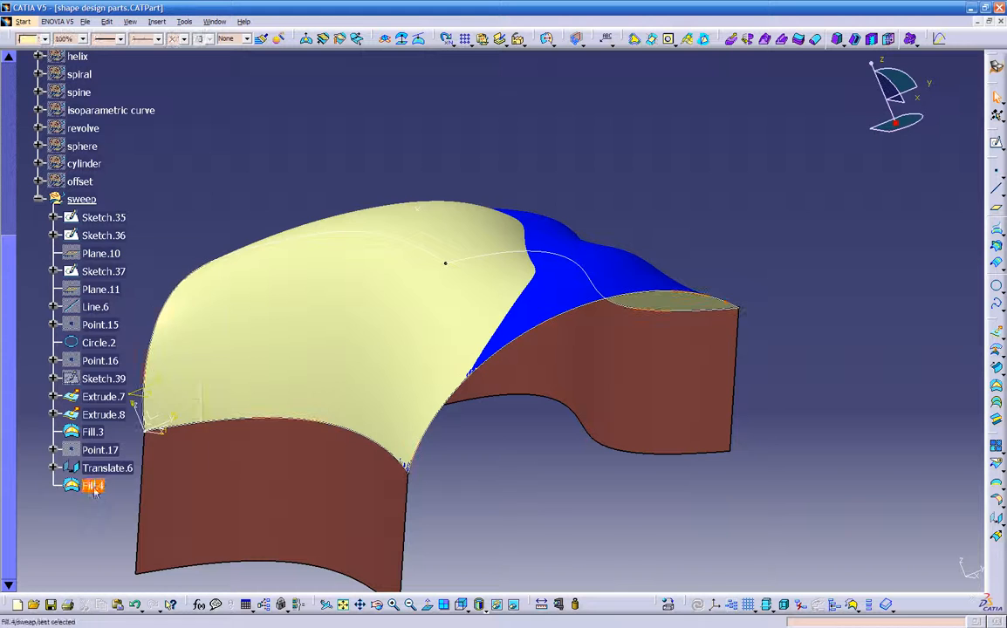
Hide the yellow fill surface Fill.4, leaving the blue Fill.3 on display
{"action": "right_click", "coordinate": [93, 490]}
{"action": "left_click", "coordinate": [166, 214]}
{"action": "mouse_move", "coordinate": [410, 367]}
{"action": "middle_mouse_down"}
{"action": "mouse_move", "coordinate": [439, 364]}
{"action": "mouse_move", "coordinate": [458, 346]}
{"action": "mouse_move", "coordinate": [479, 374]}
{"action": "mouse_move", "coordinate": [423, 370]}
{"action": "middle_mouse_up"}
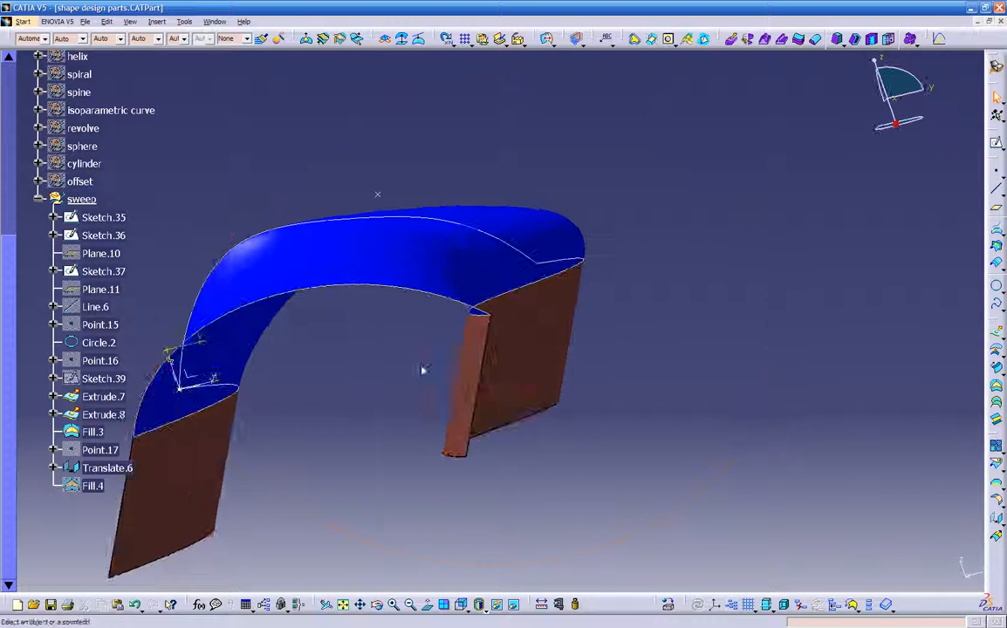